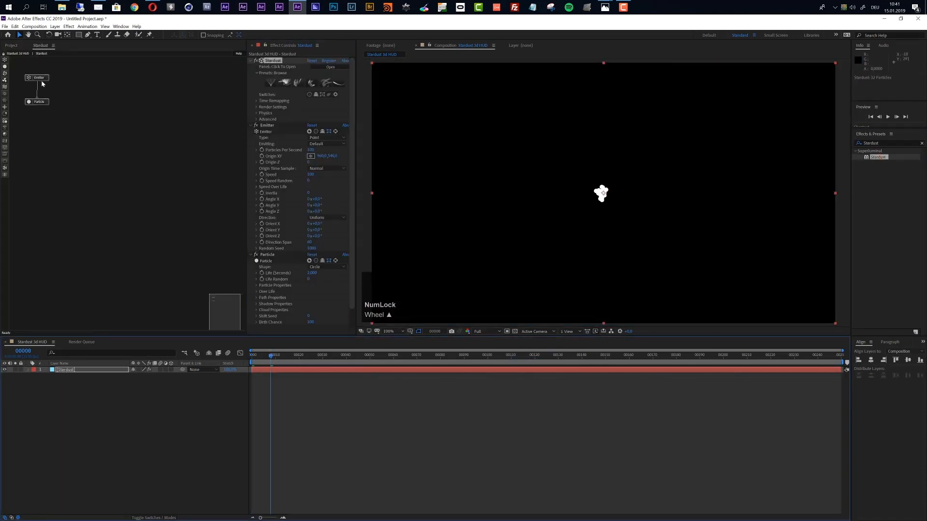
- Delete the default Emitter and Particle nodes and add the Cycle 11 model from the 3D Library's Generic Cycle presets
{"action": "left_click_drag", "start_coordinate": [61, 74], "coordinate": [33, 123]}
{"action": "key", "text": "Delete"}
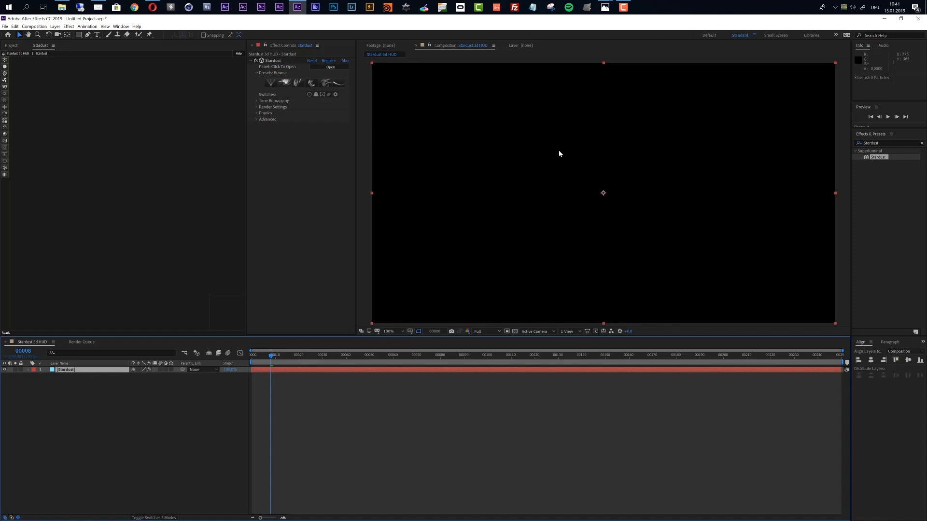
{"action": "left_click", "coordinate": [272, 83]}
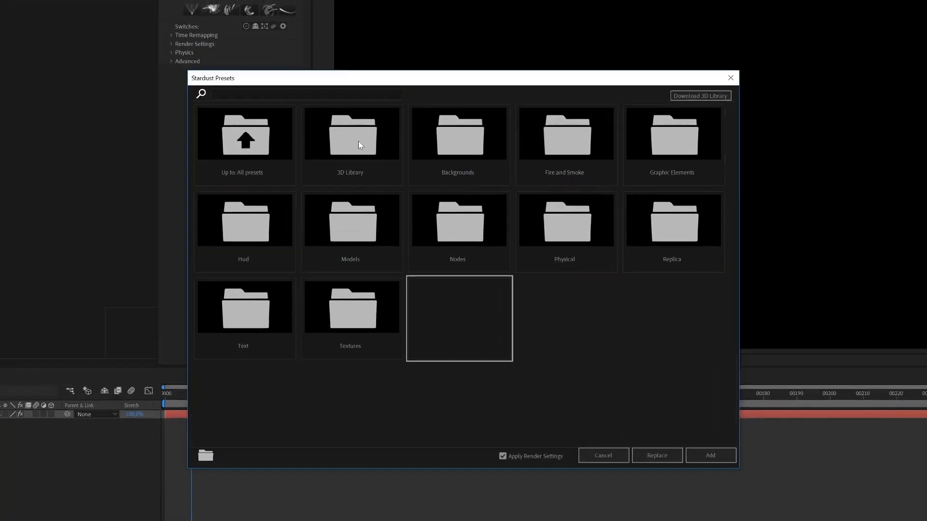
{"action": "left_click", "coordinate": [389, 177]}
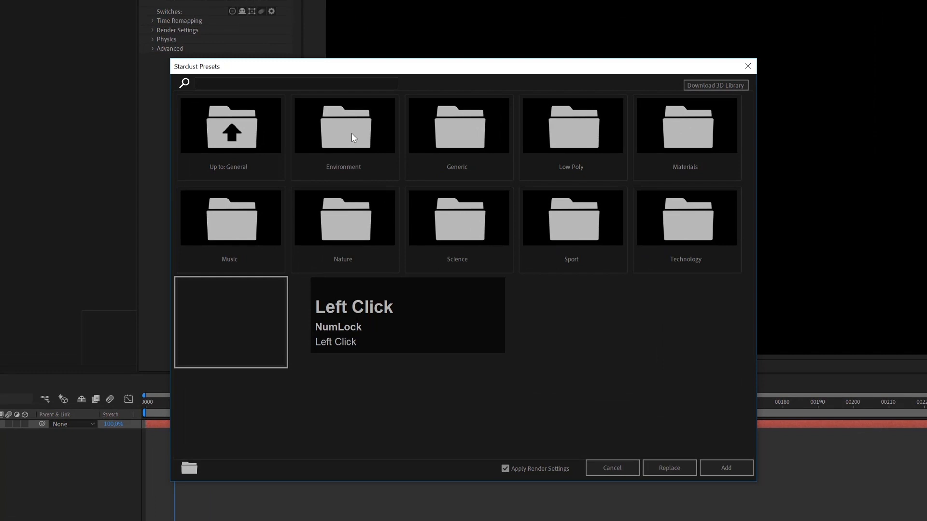
{"action": "left_click", "coordinate": [467, 135]}
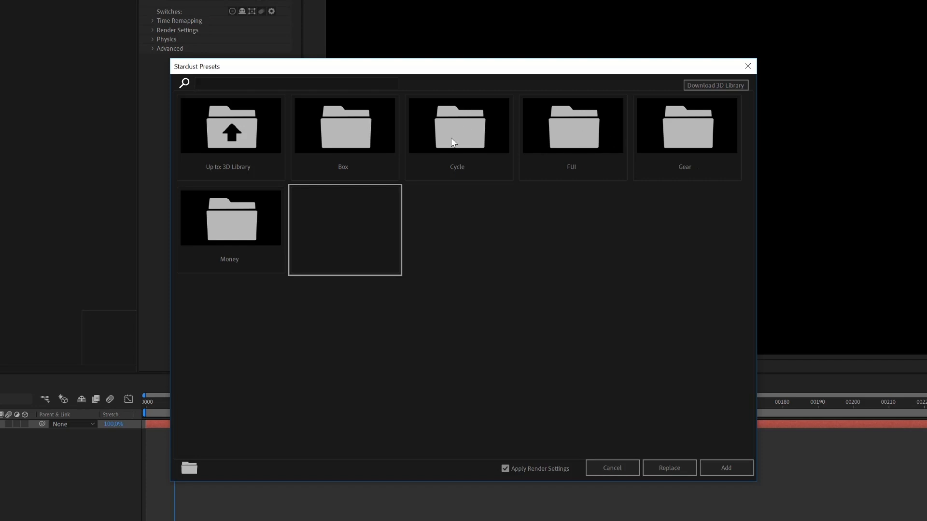
{"action": "left_click", "coordinate": [452, 139]}
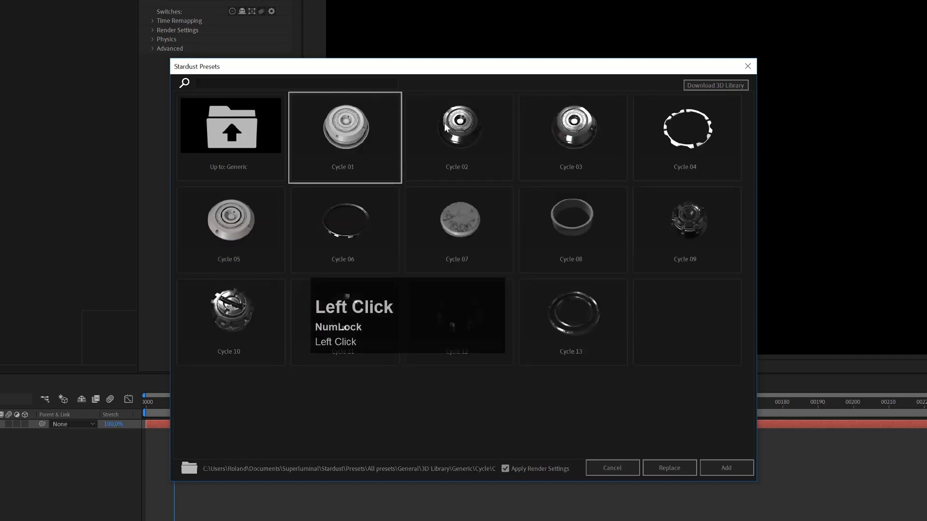
{"action": "left_click_drag", "start_coordinate": [511, 68], "coordinate": [622, 0]}
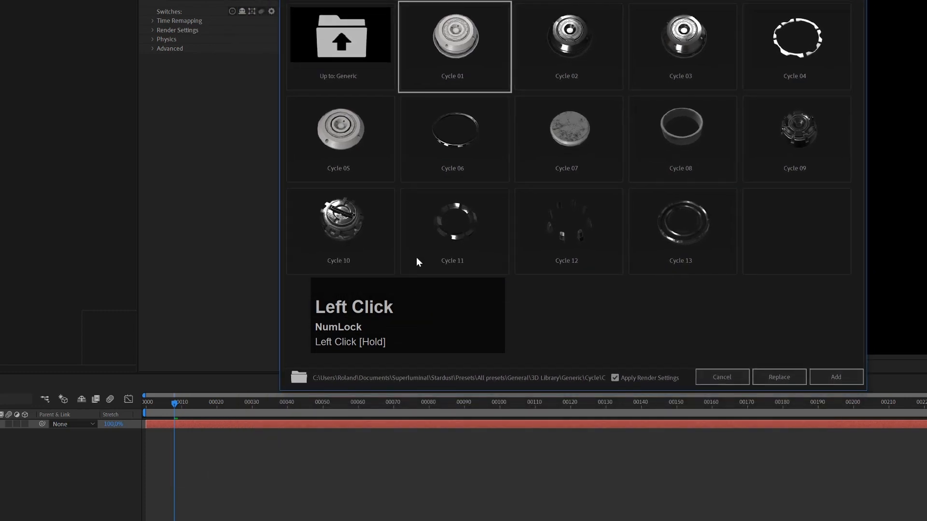
{"action": "left_click", "coordinate": [460, 259]}
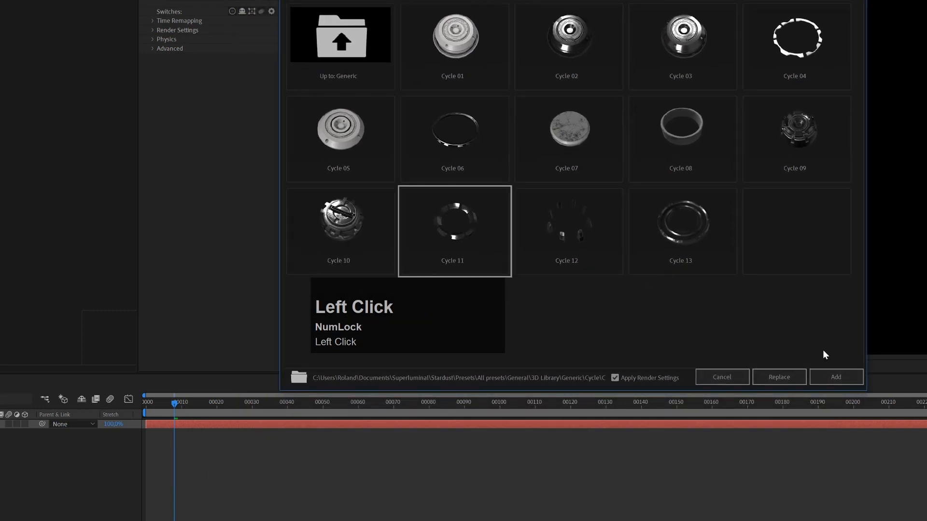
{"action": "left_click", "coordinate": [850, 377]}
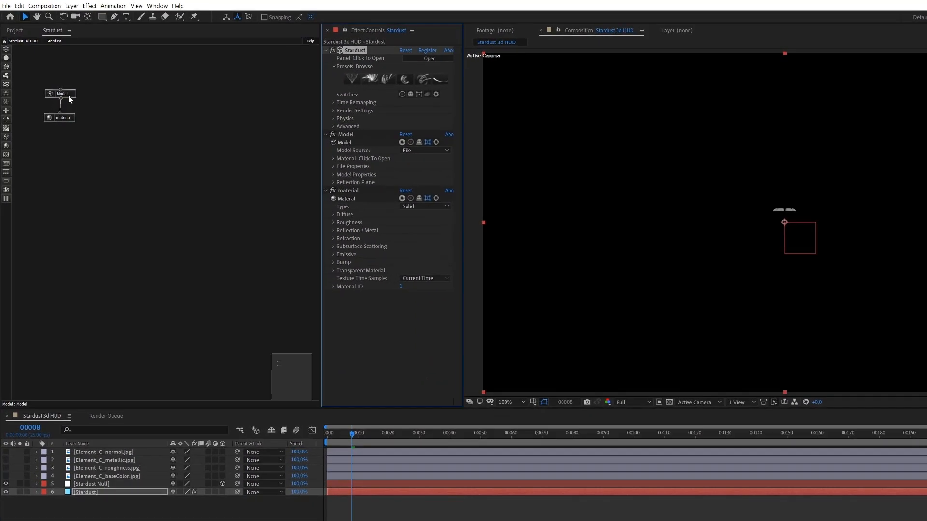
- Enable Center in the Model node's properties and set the model's Size to 2250
{"action": "left_click", "coordinate": [53, 95]}
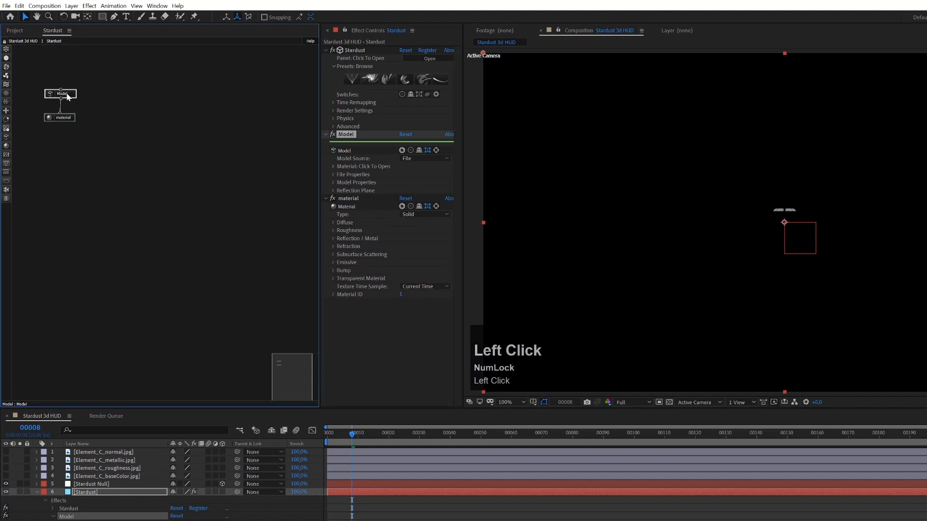
{"action": "left_click", "coordinate": [333, 184]}
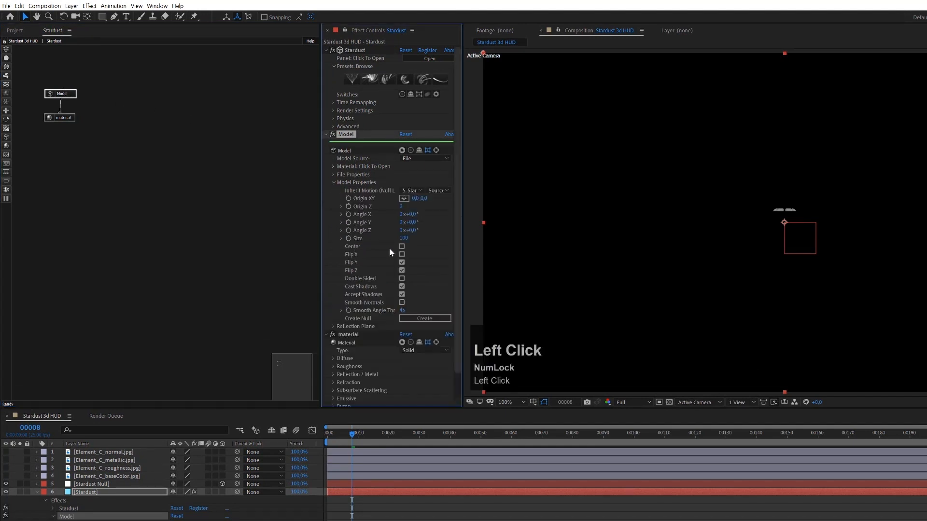
{"action": "left_click", "coordinate": [402, 247]}
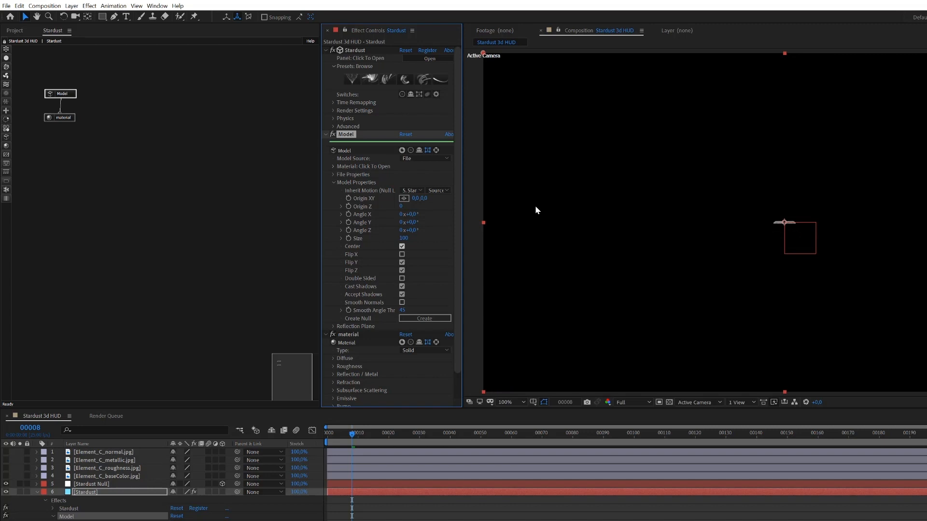
{"action": "left_click", "coordinate": [404, 238]}
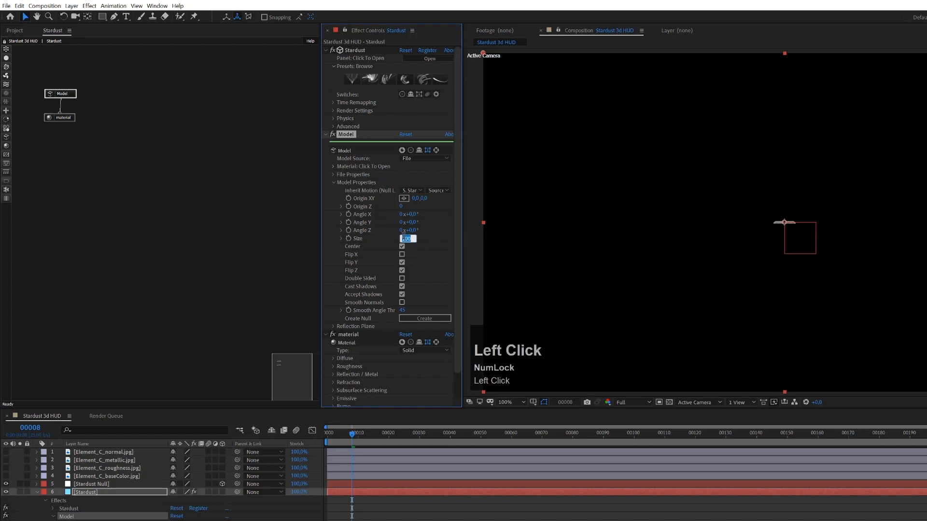
{"action": "type", "text": "2250"}
{"action": "key", "text": "Return"}
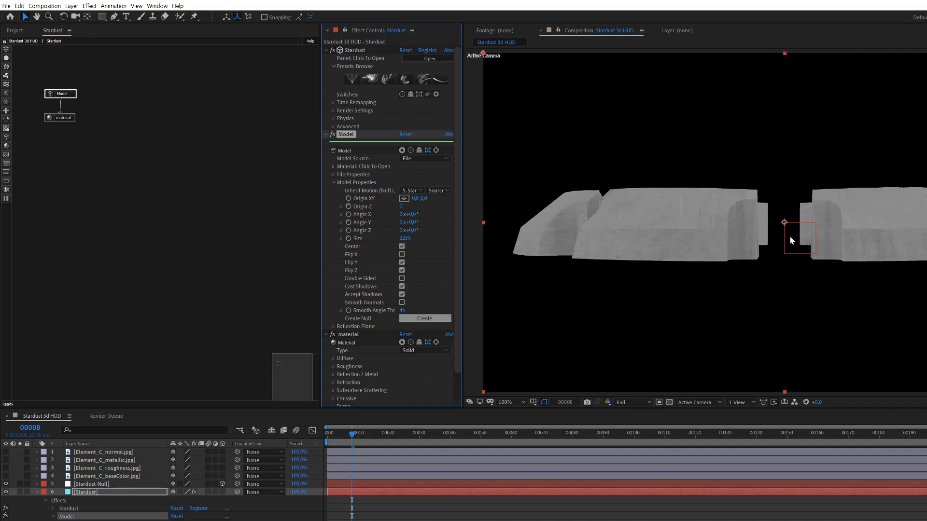
- Rename the Model node of the Stardust effect to 3D Base 01
{"action": "left_click", "coordinate": [103, 484]}
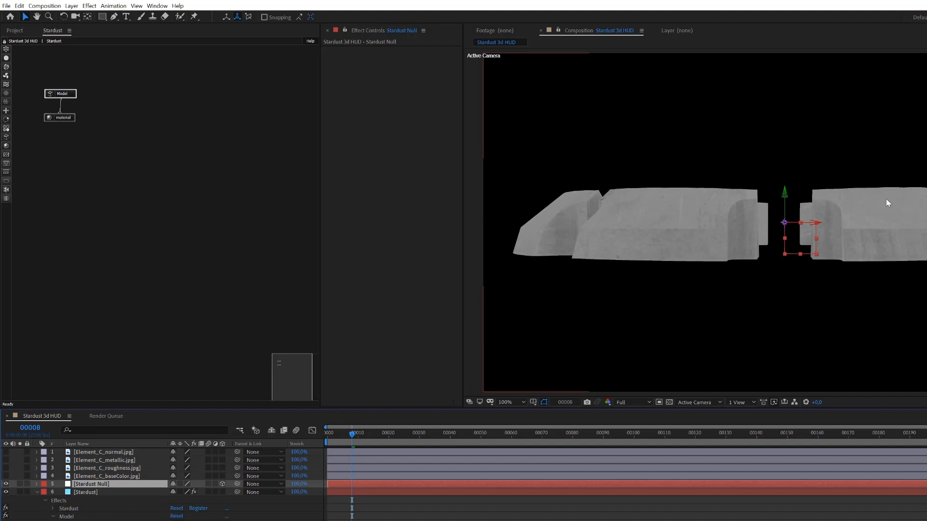
{"action": "left_click", "coordinate": [81, 492]}
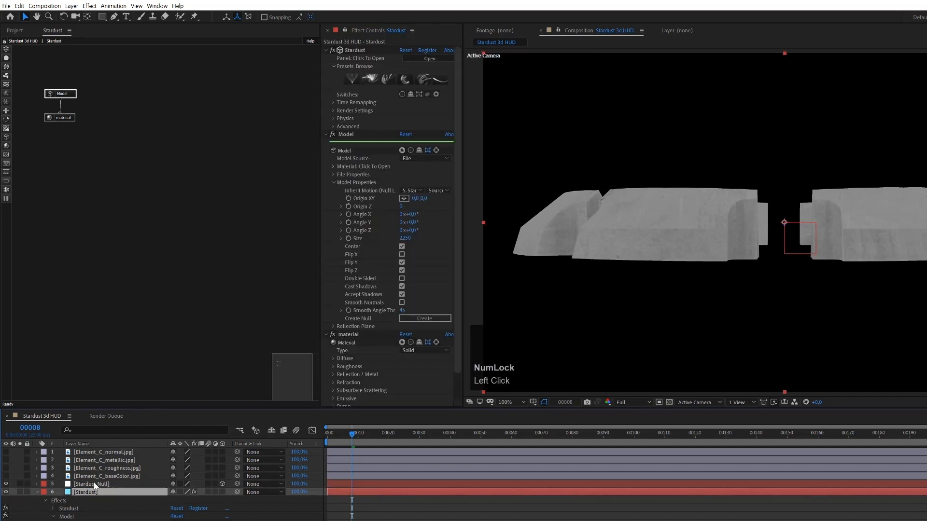
{"action": "left_click", "coordinate": [70, 94]}
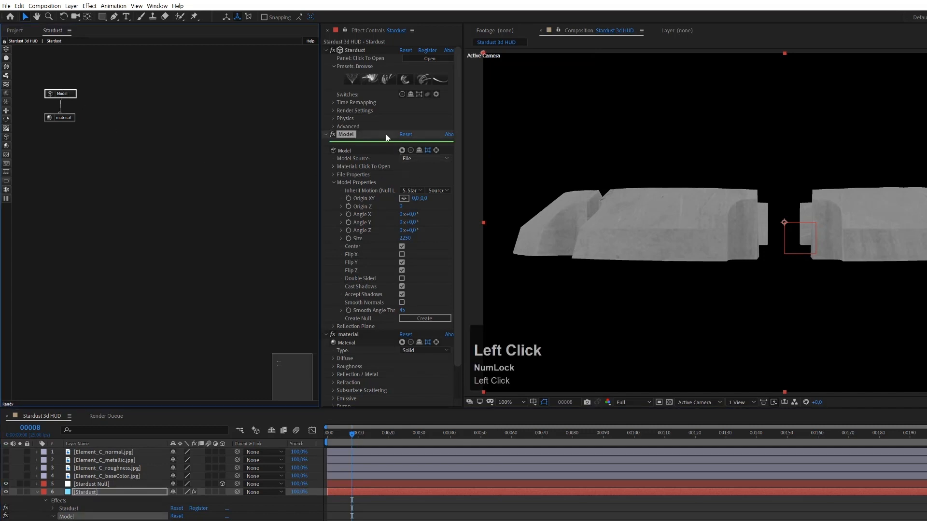
{"action": "left_click", "coordinate": [353, 136]}
{"action": "key", "text": "Return"}
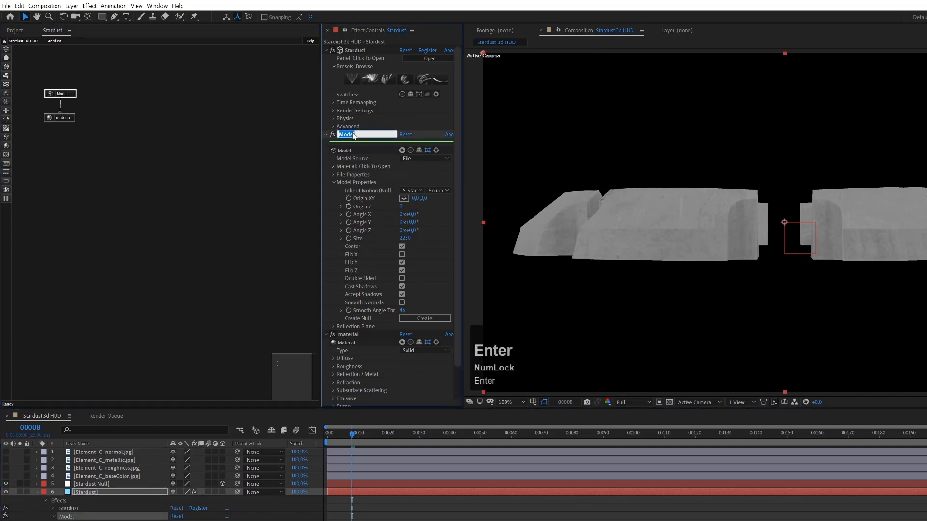
{"action": "type", "text": "3D Base 01"}
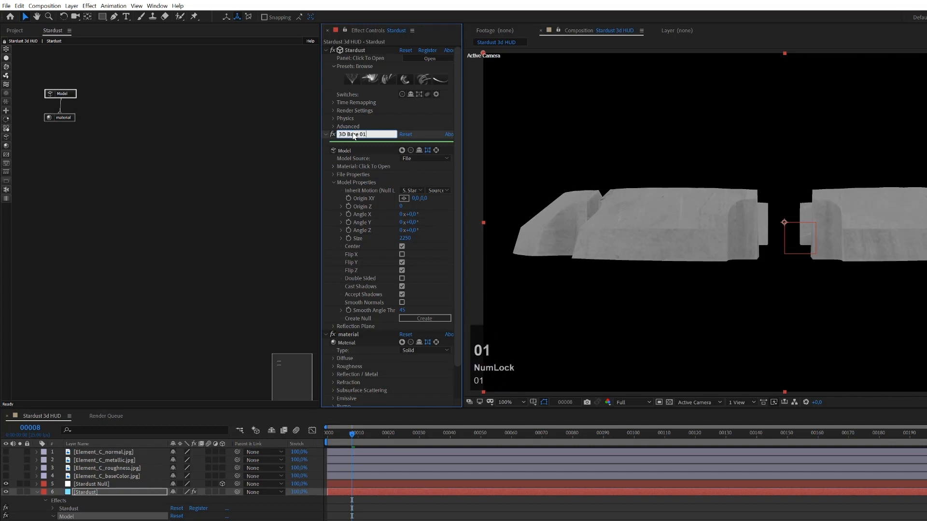
{"action": "key", "text": "Return"}
- Rename the Stardust Null layer to 3D Base 01
{"action": "left_click", "coordinate": [98, 484]}
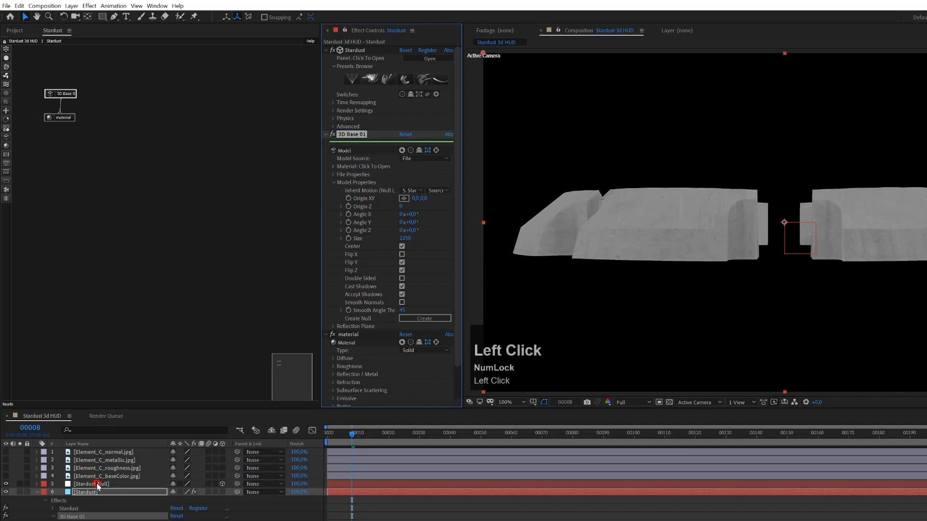
{"action": "key", "text": "Return"}
{"action": "type", "text": "3"}
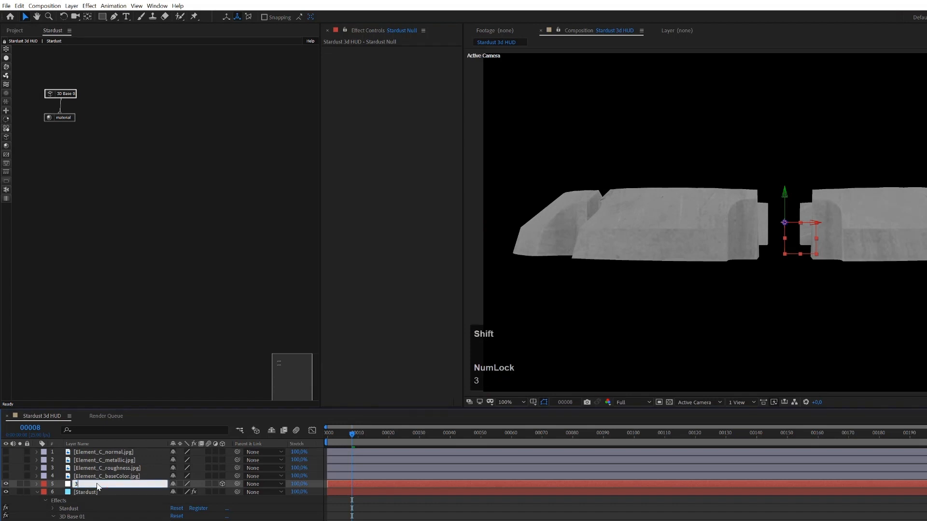
{"action": "type", "text": "D Base 01"}
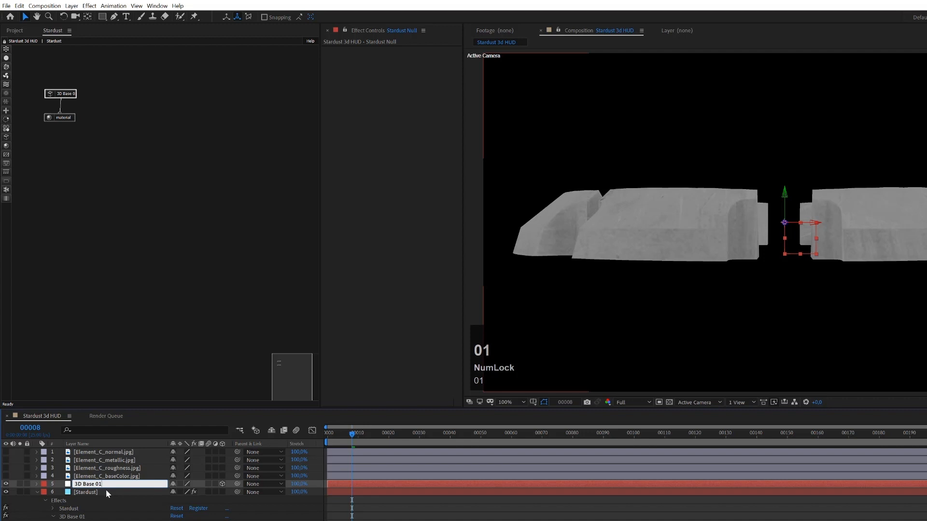
{"action": "left_click", "coordinate": [106, 489]}
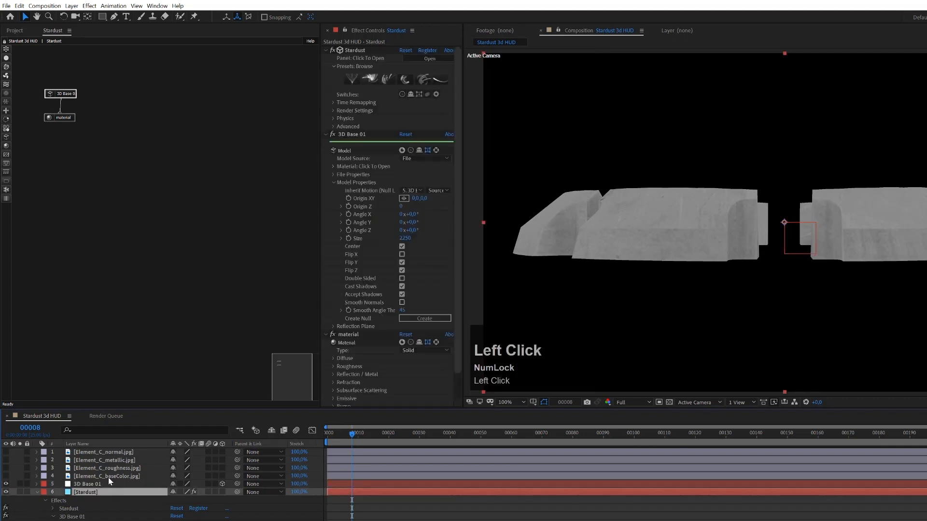
- Mark the four Element_C texture layers as shy and hide shy layers in the timeline
{"action": "left_click", "coordinate": [124, 454]}
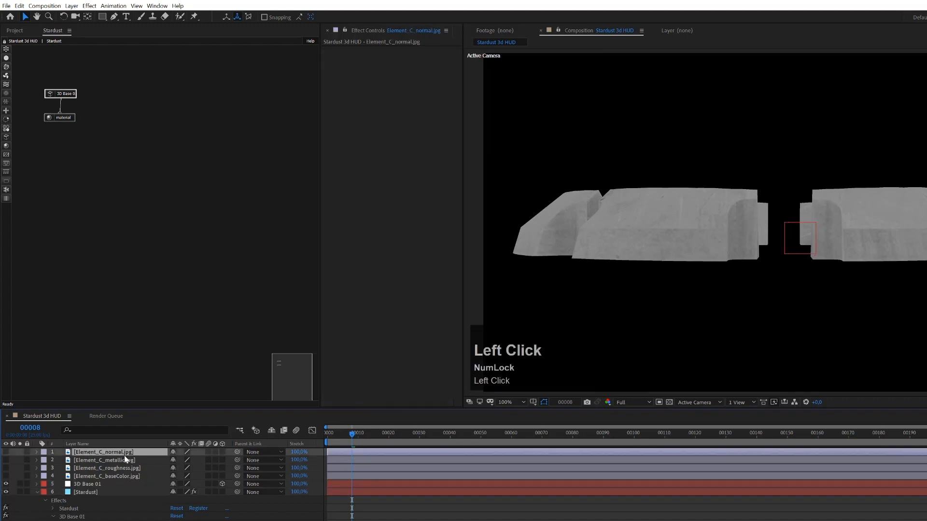
{"action": "left_click", "coordinate": [155, 477], "text": "shift"}
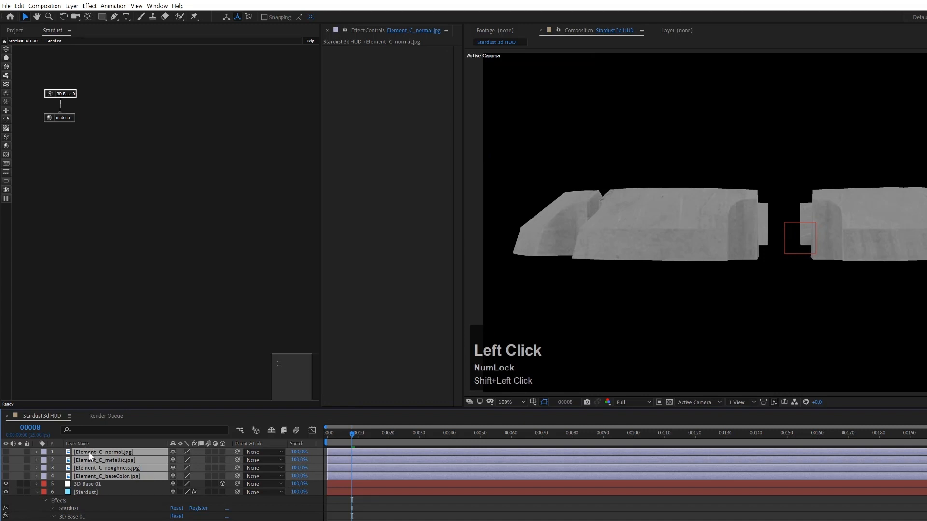
{"action": "left_click", "coordinate": [173, 476]}
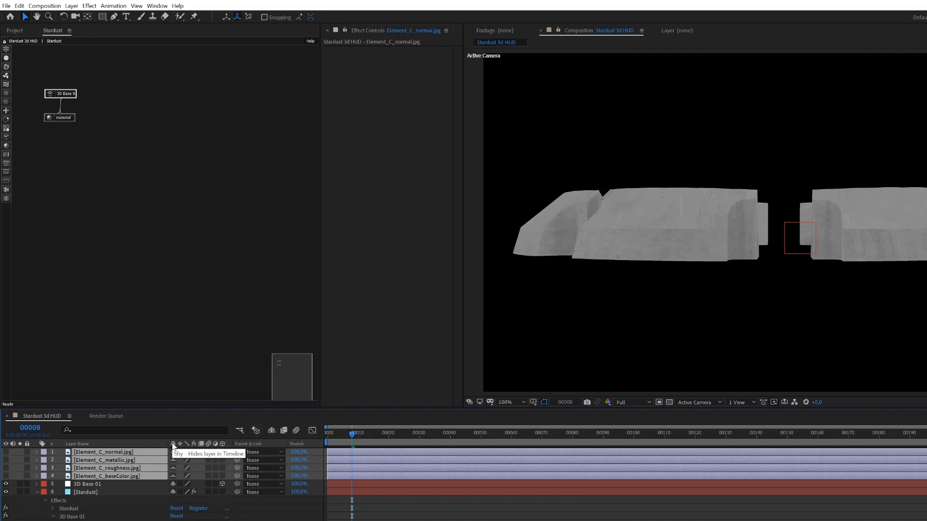
{"action": "left_click", "coordinate": [272, 432]}
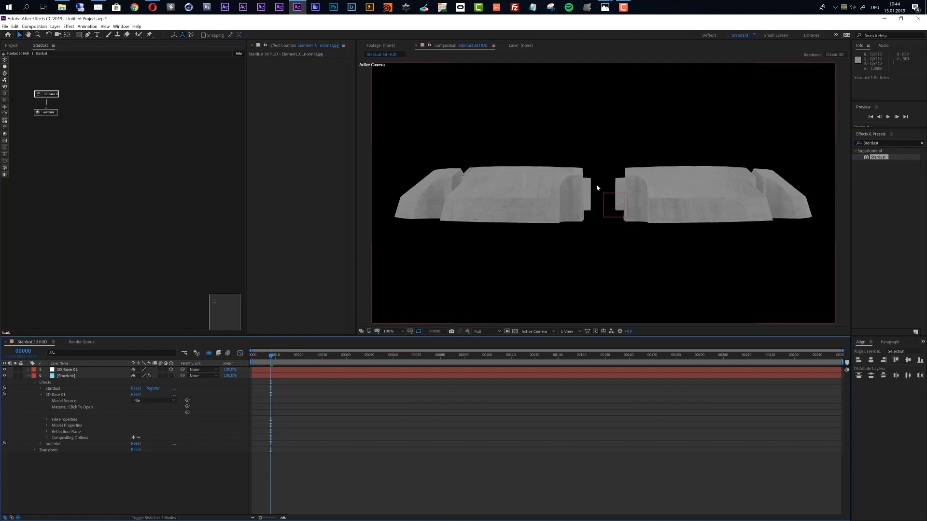
- Examine the material node's Reflection / Metal settings and the Environment options in Stardust's render settings
{"action": "left_click", "coordinate": [54, 113]}
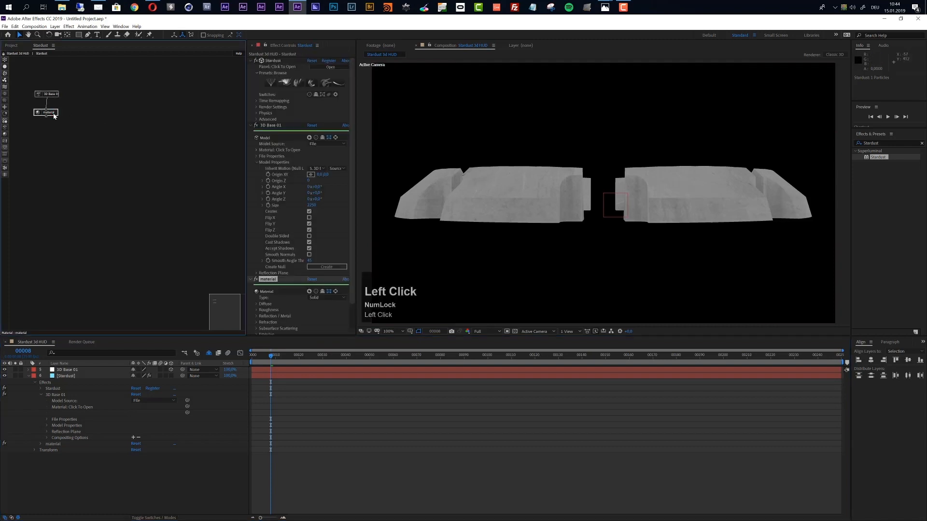
{"action": "scroll", "coordinate": [309, 307], "scroll_direction": "down", "scroll_amount": 2}
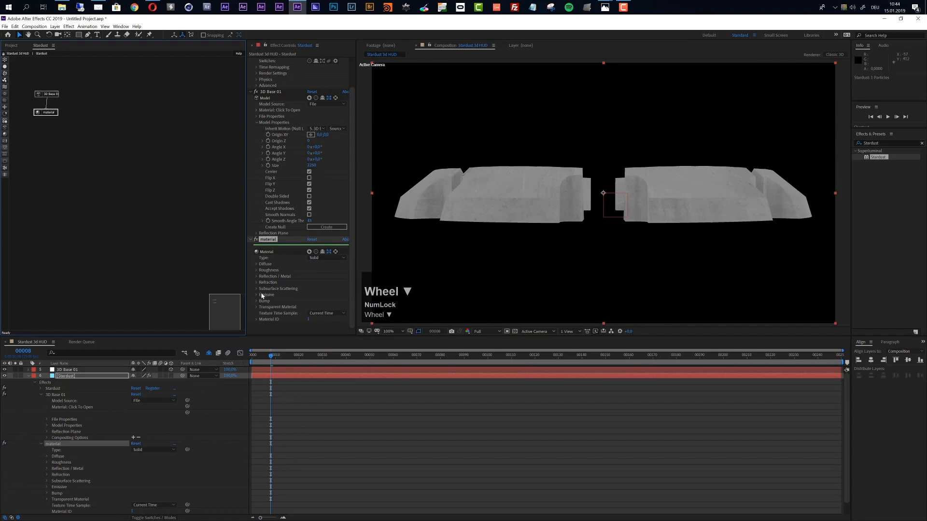
{"action": "left_click", "coordinate": [256, 276]}
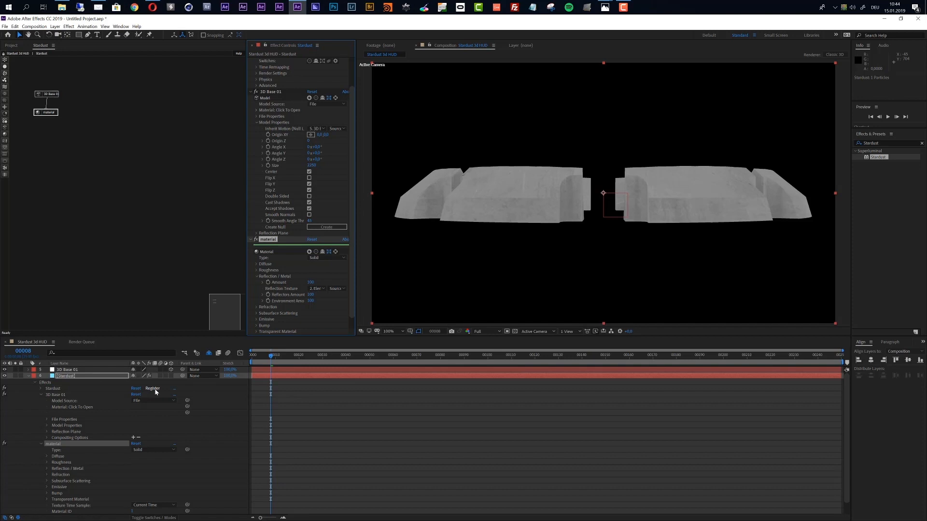
{"action": "left_click", "coordinate": [351, 199]}
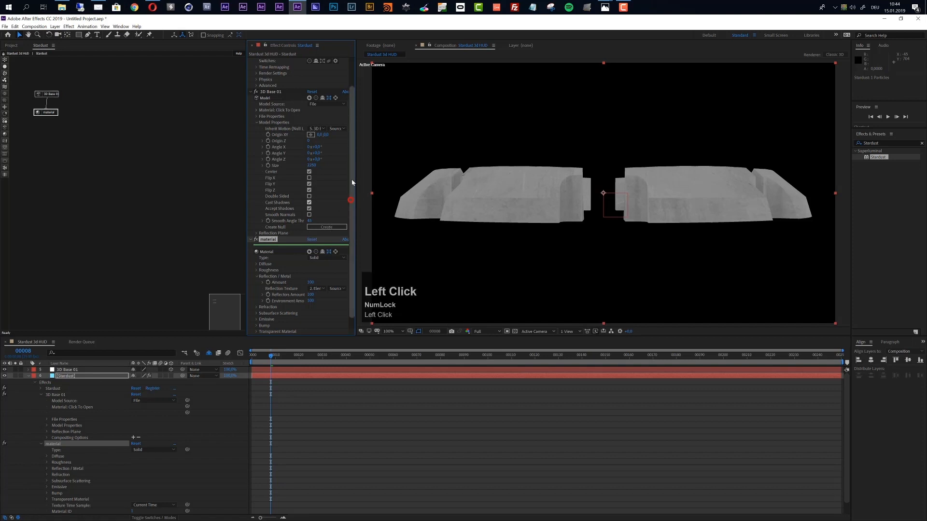
{"action": "left_click_drag", "start_coordinate": [351, 179], "coordinate": [355, 141]}
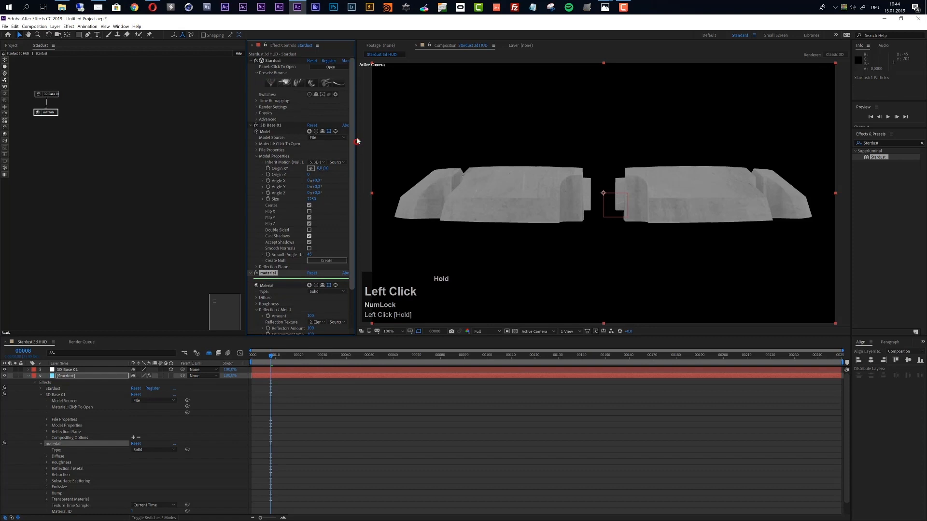
{"action": "left_click", "coordinate": [256, 108]}
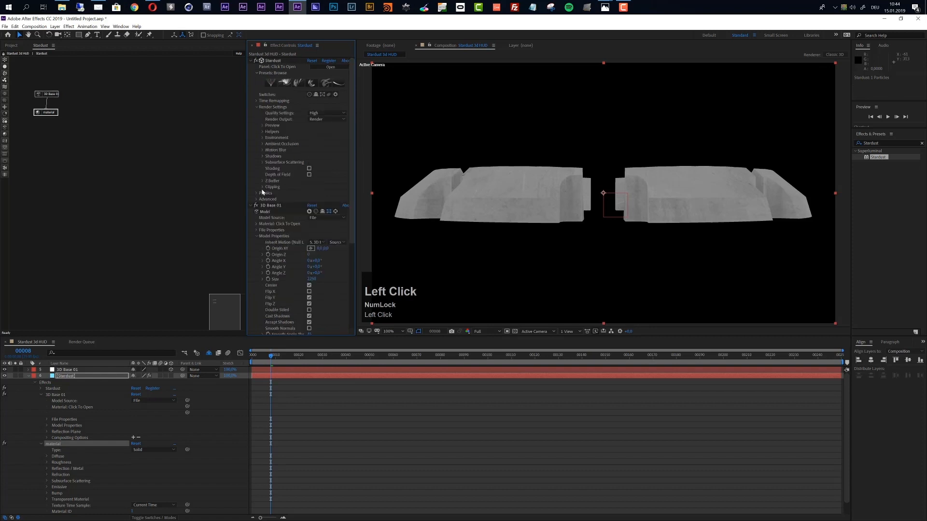
{"action": "left_click", "coordinate": [263, 138]}
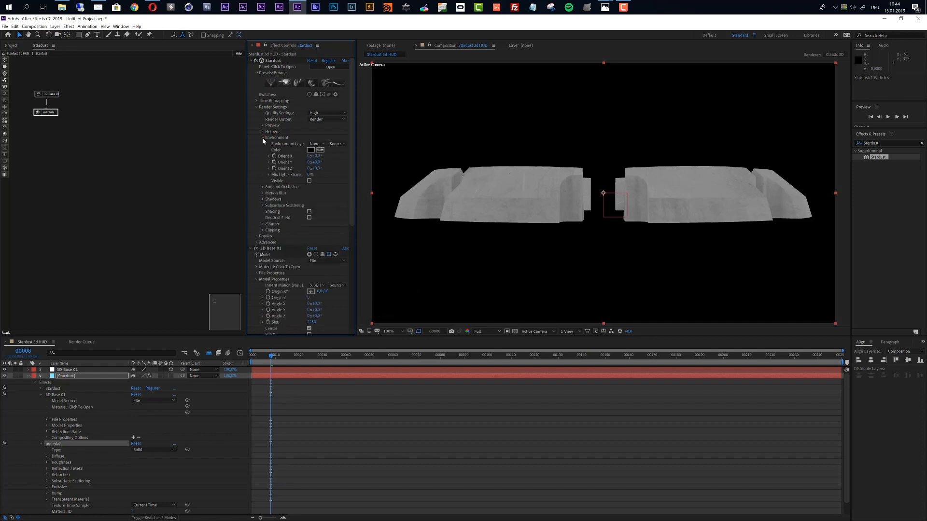
{"action": "left_click", "coordinate": [263, 138]}
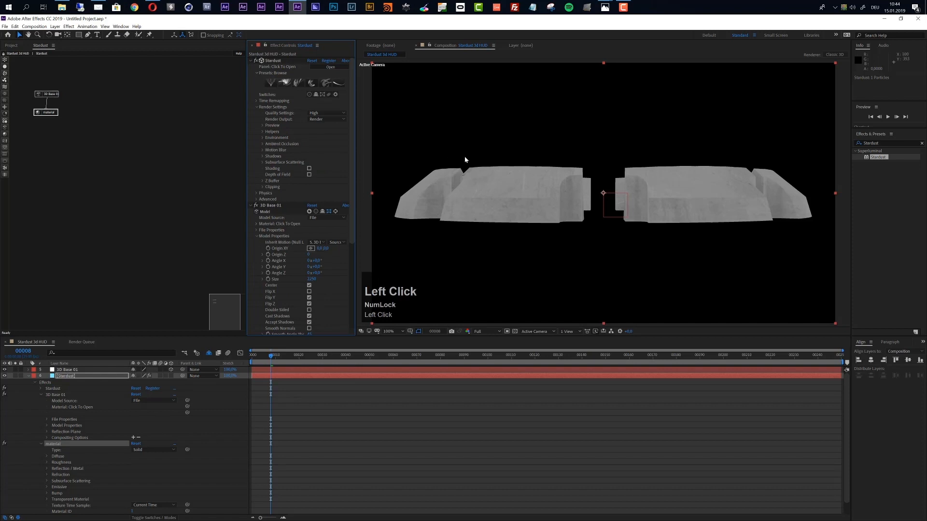
- Add the Extrude 02 preset from the Models / Extrude presets to the Stardust effect, with its render settings applied
{"action": "left_click", "coordinate": [298, 84]}
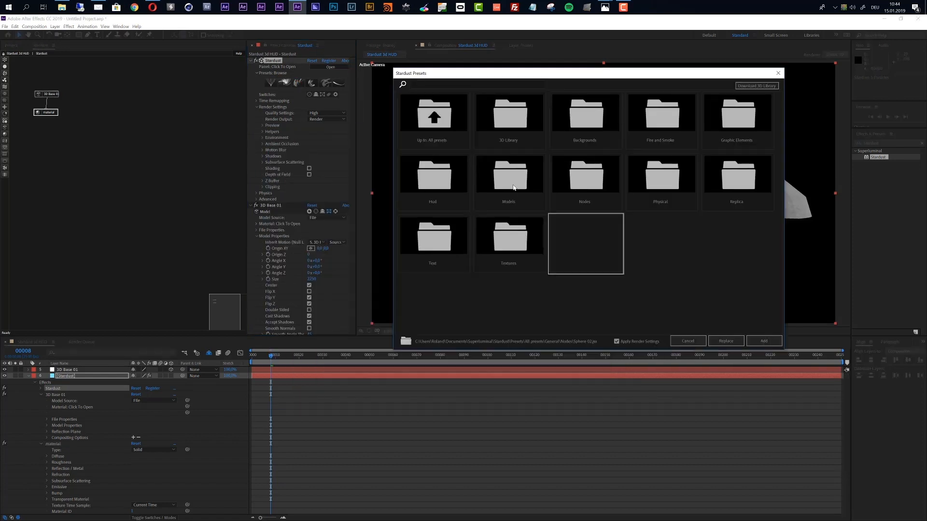
{"action": "double_click", "coordinate": [512, 184]}
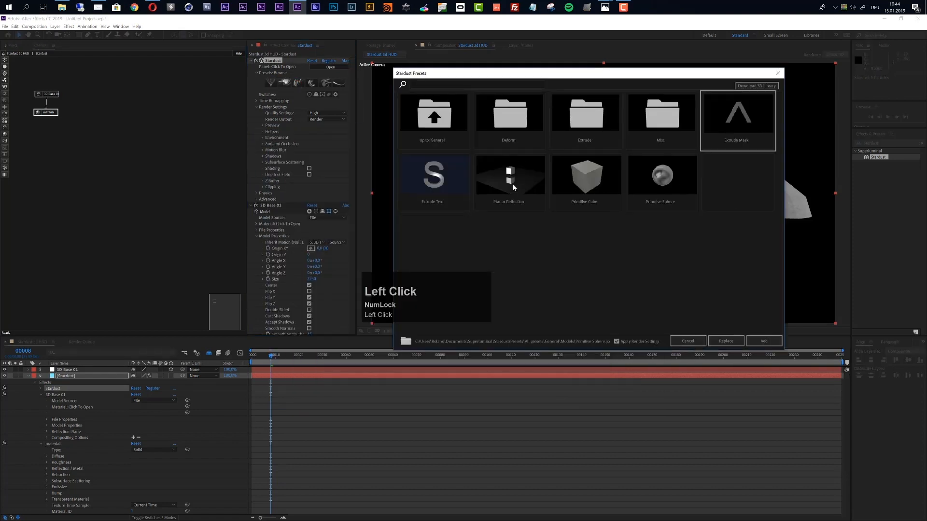
{"action": "double_click", "coordinate": [581, 114]}
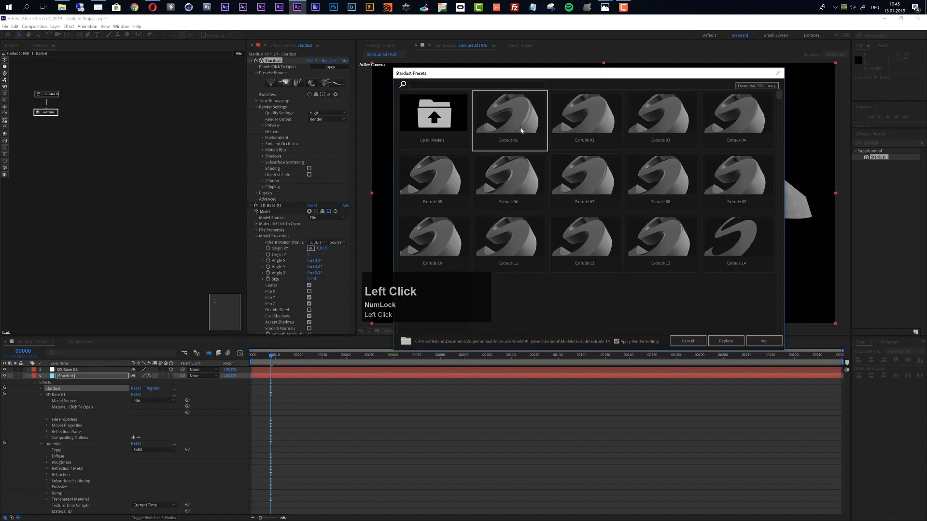
{"action": "left_click", "coordinate": [586, 110]}
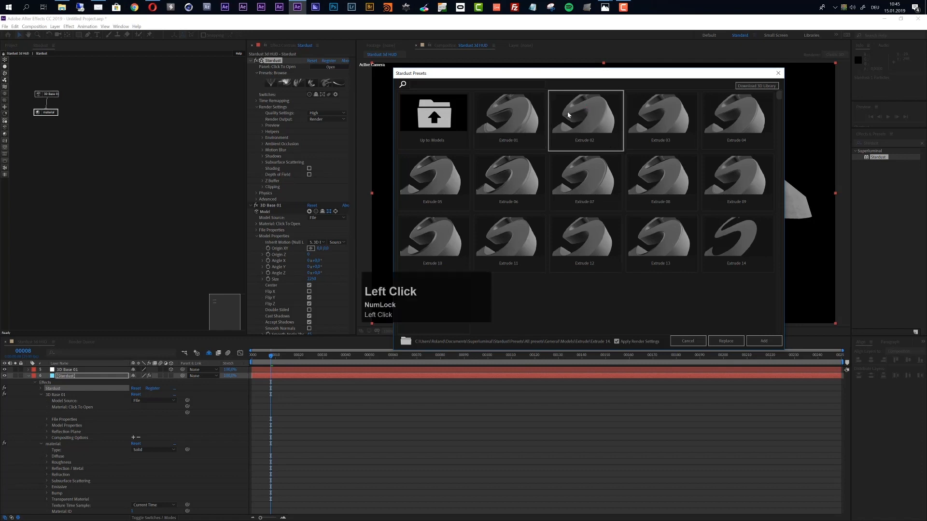
{"action": "left_click", "coordinate": [763, 341]}
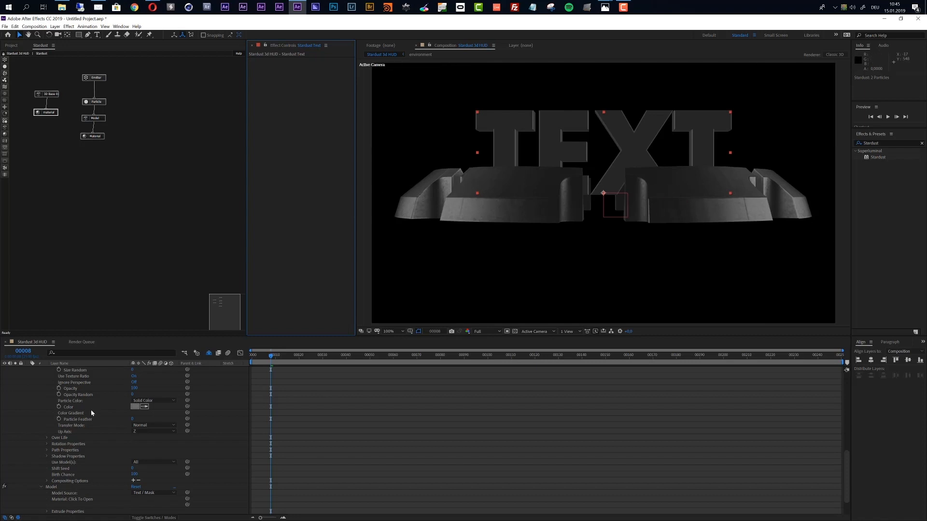
- Collapse the timeline layer properties and inspect the contents of the environment composition, returning to Stardust 3d HUD
{"action": "left_click", "coordinate": [29, 405]}
{"action": "key", "text": "u"}
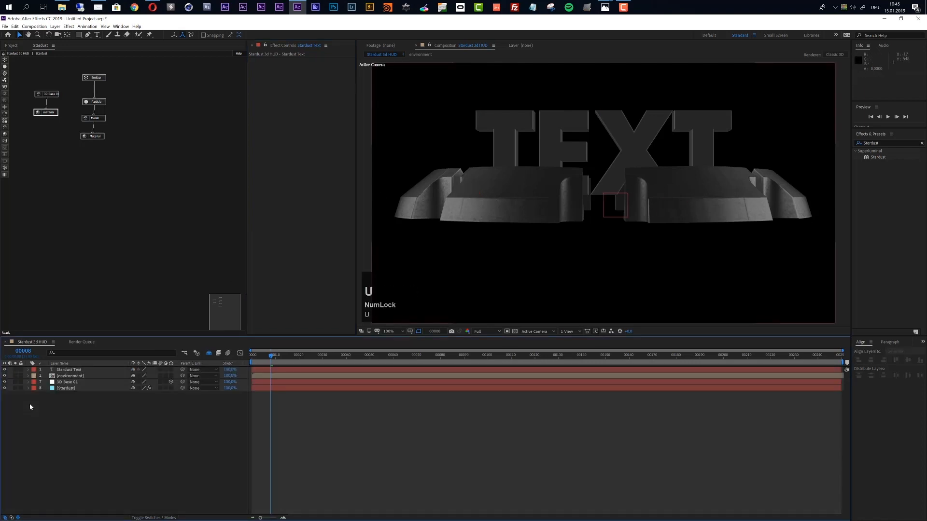
{"action": "left_click", "coordinate": [81, 376]}
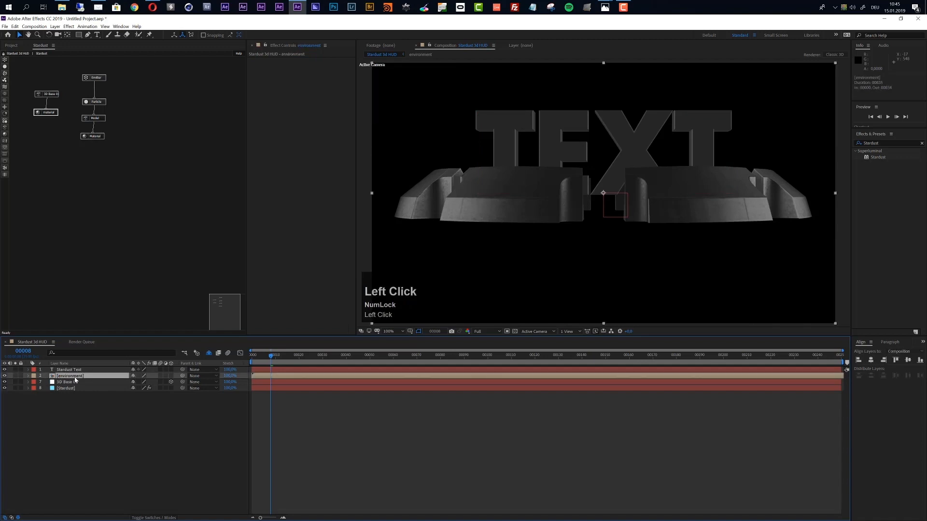
{"action": "double_click", "coordinate": [70, 379]}
{"action": "scroll", "coordinate": [608, 187], "scroll_direction": "down", "scroll_amount": 2}
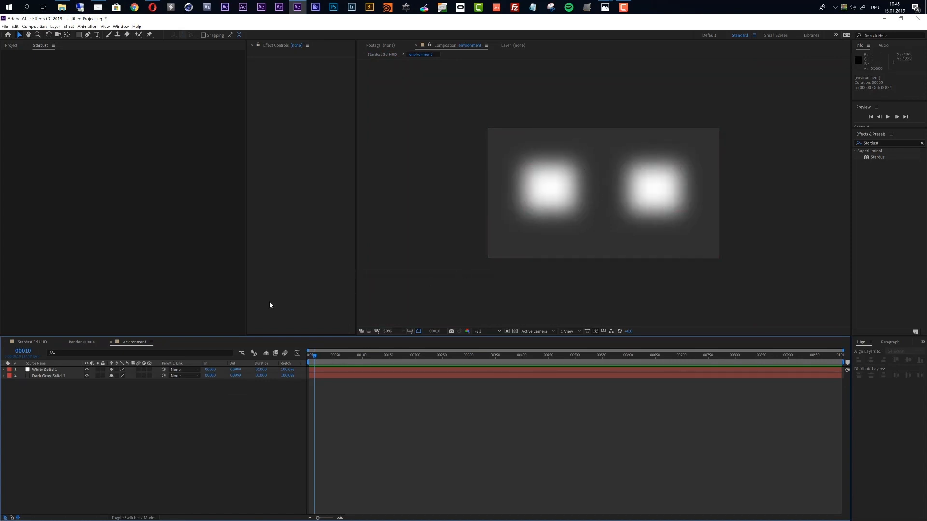
{"action": "left_click", "coordinate": [39, 342]}
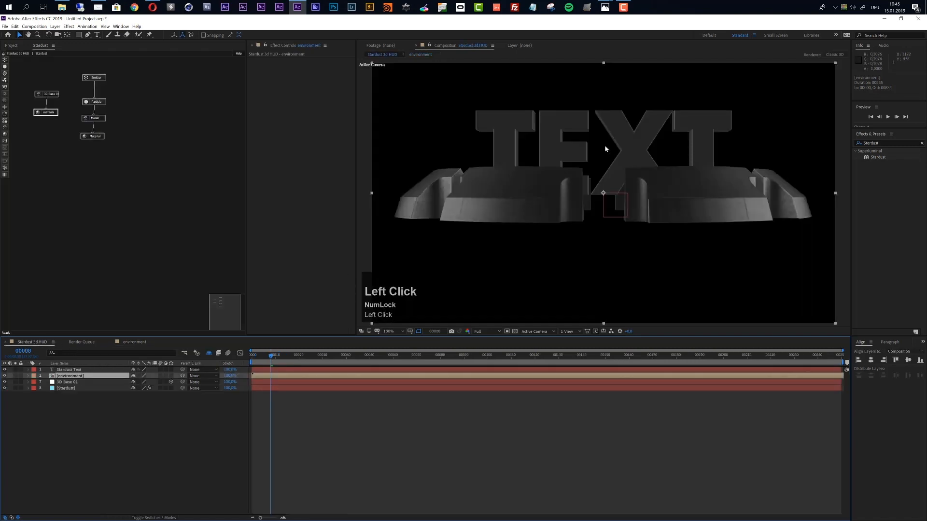
- Delete the extruded text's Emitter, Particle, Model and Material nodes together with the Stardust Text layer
{"action": "left_click_drag", "start_coordinate": [115, 69], "coordinate": [71, 169]}
{"action": "key", "text": "Delete"}
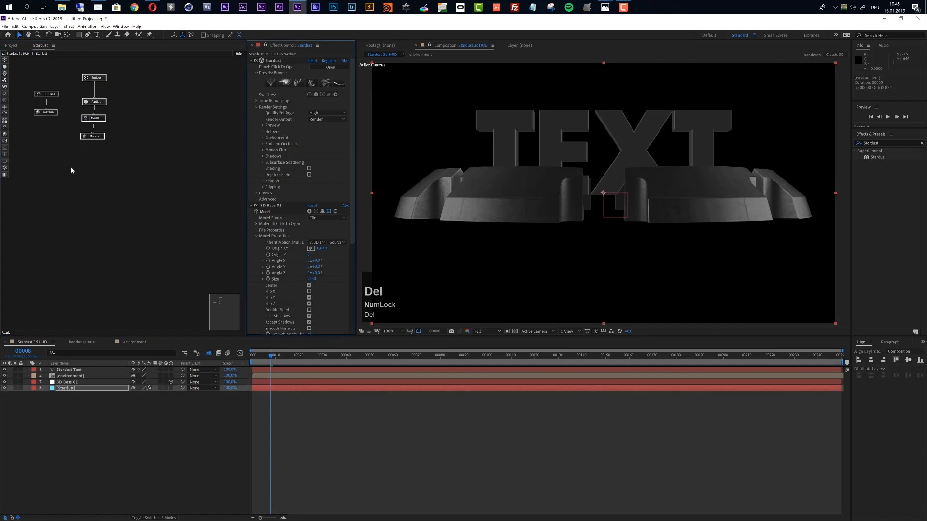
{"action": "left_click", "coordinate": [59, 371]}
{"action": "key", "text": "Delete"}
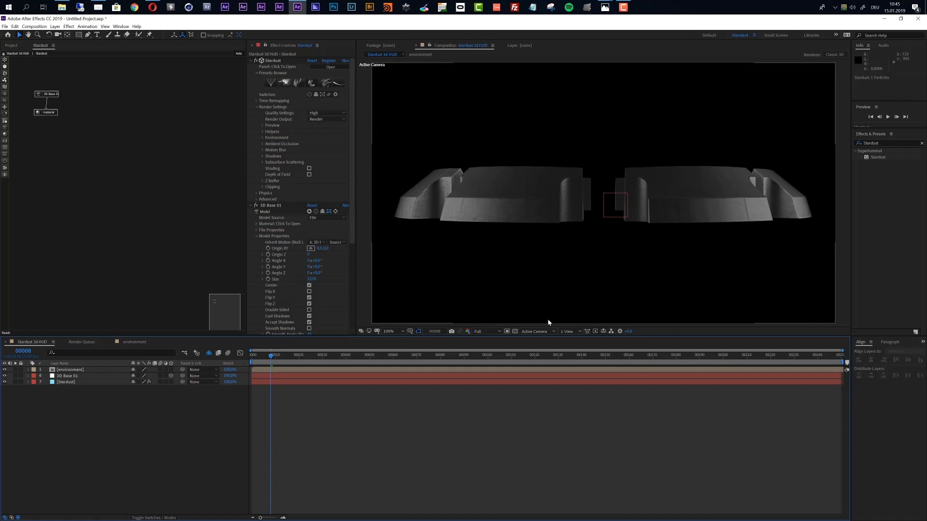
- Show the composition in Custom View 1 and add the Cycle 02 preset from the 3D Library's Generic / Cycle folder
{"action": "left_click", "coordinate": [545, 333]}
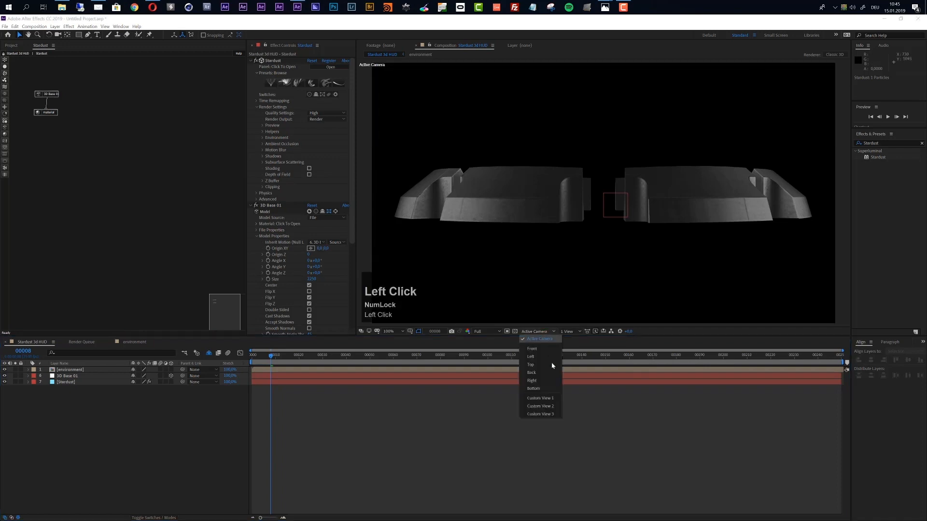
{"action": "left_click", "coordinate": [552, 395]}
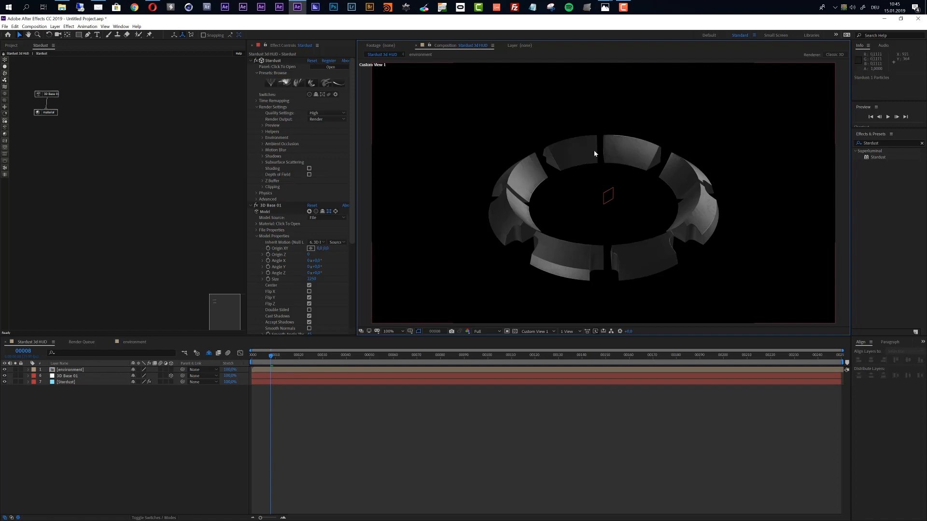
{"action": "left_click", "coordinate": [273, 60]}
{"action": "left_click", "coordinate": [288, 83]}
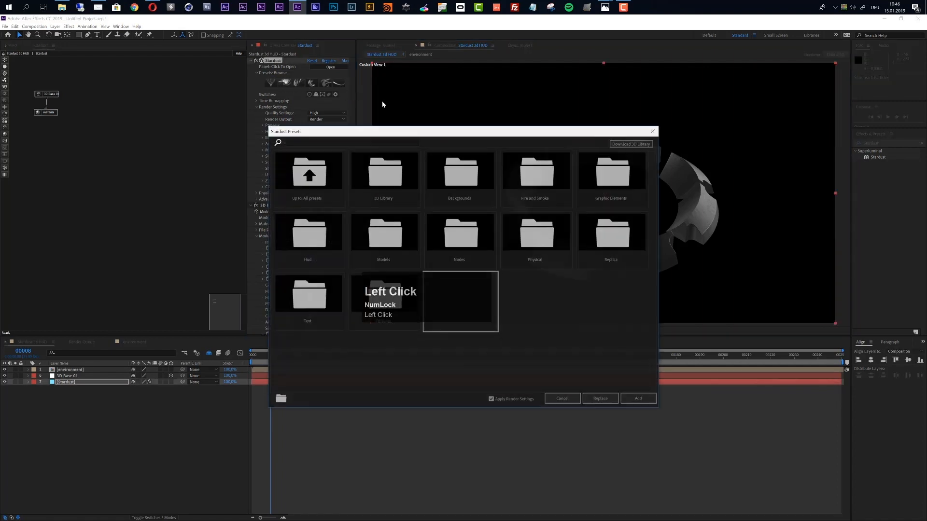
{"action": "left_click", "coordinate": [382, 183]}
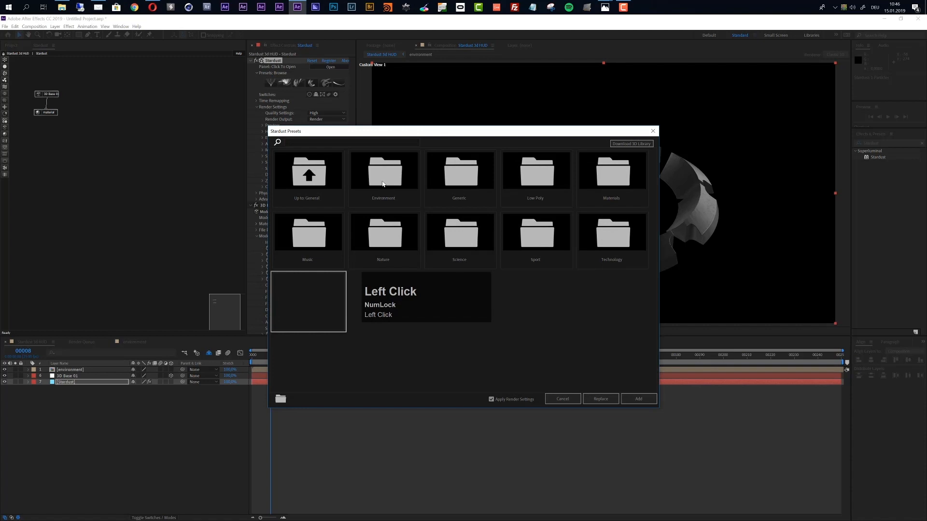
{"action": "left_click", "coordinate": [473, 172]}
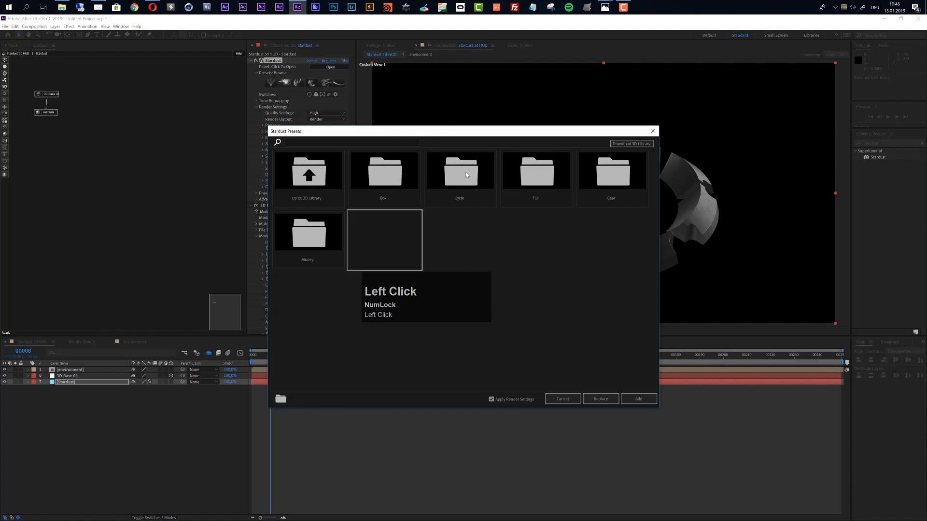
{"action": "left_click", "coordinate": [466, 172]}
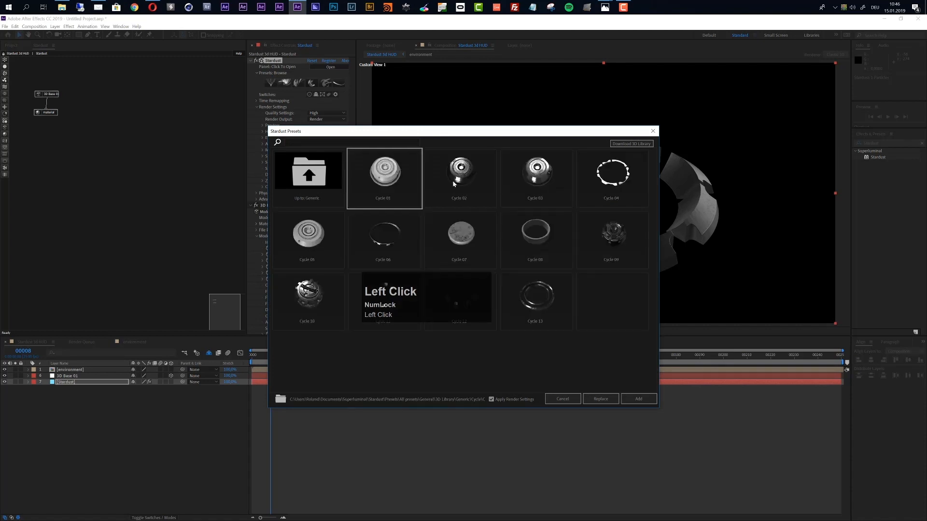
{"action": "left_click", "coordinate": [463, 180]}
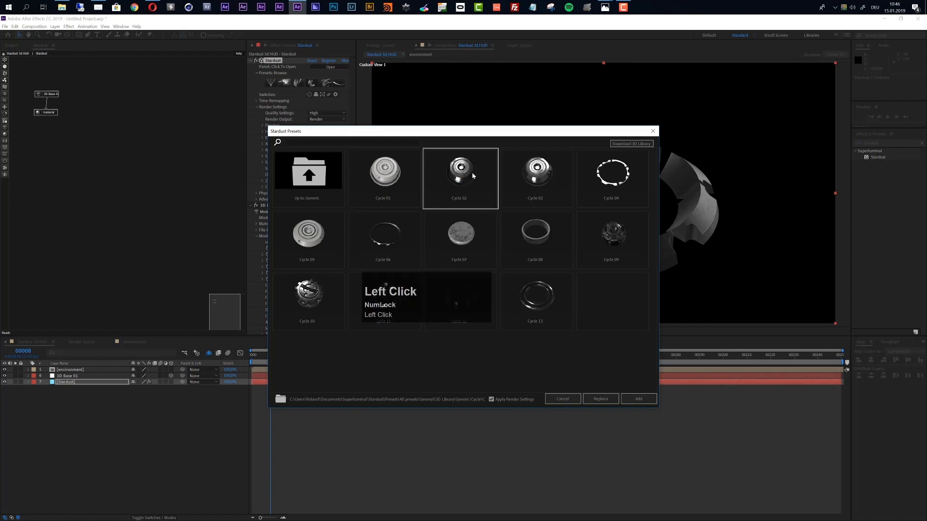
{"action": "left_click", "coordinate": [645, 402]}
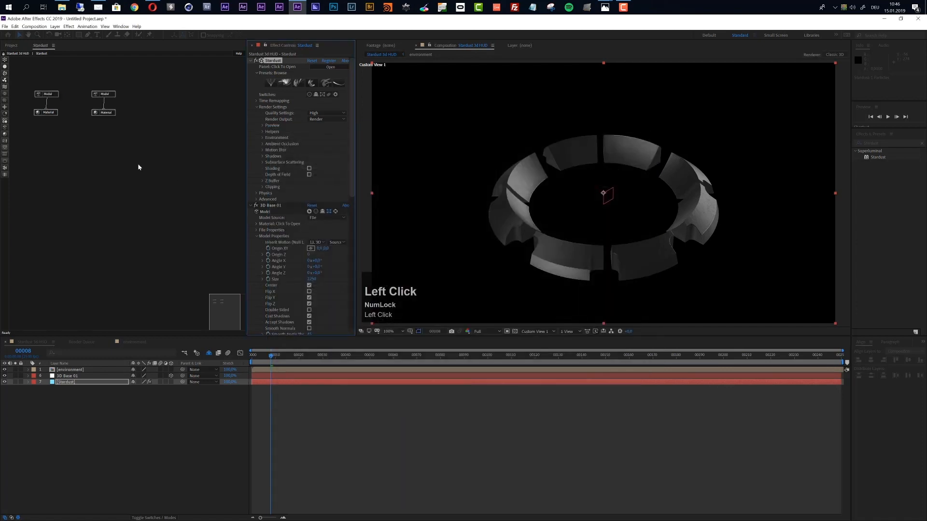
- Rename the newly added Model node of the Stardust effect to 3D Base 02
{"action": "left_click", "coordinate": [105, 98]}
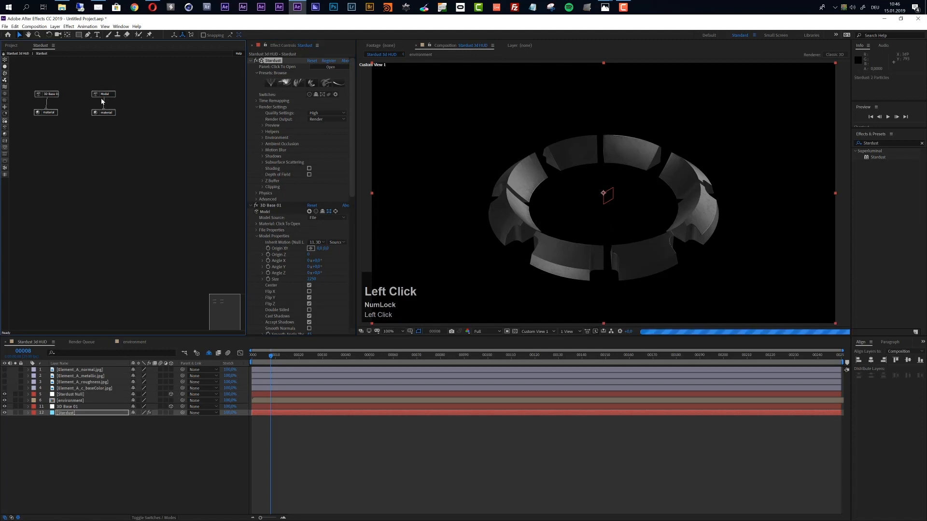
{"action": "left_click", "coordinate": [103, 95]}
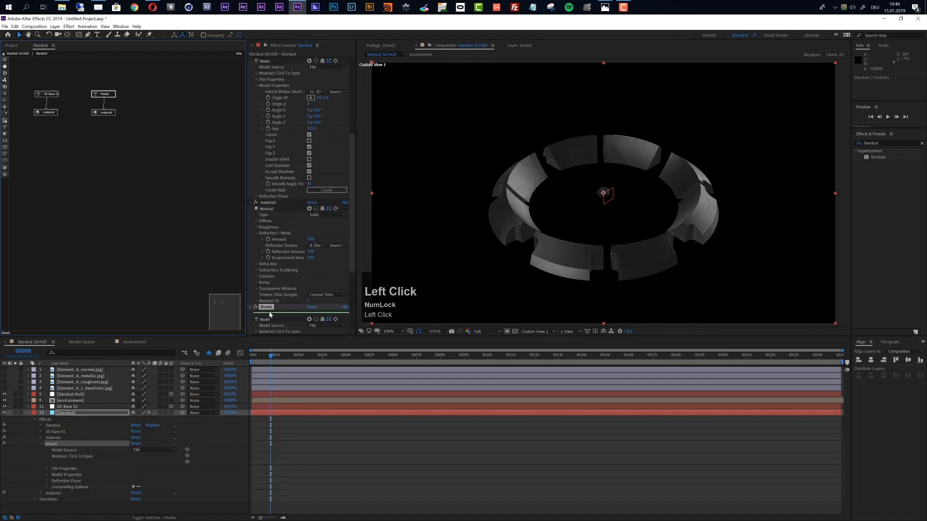
{"action": "key", "text": "Return"}
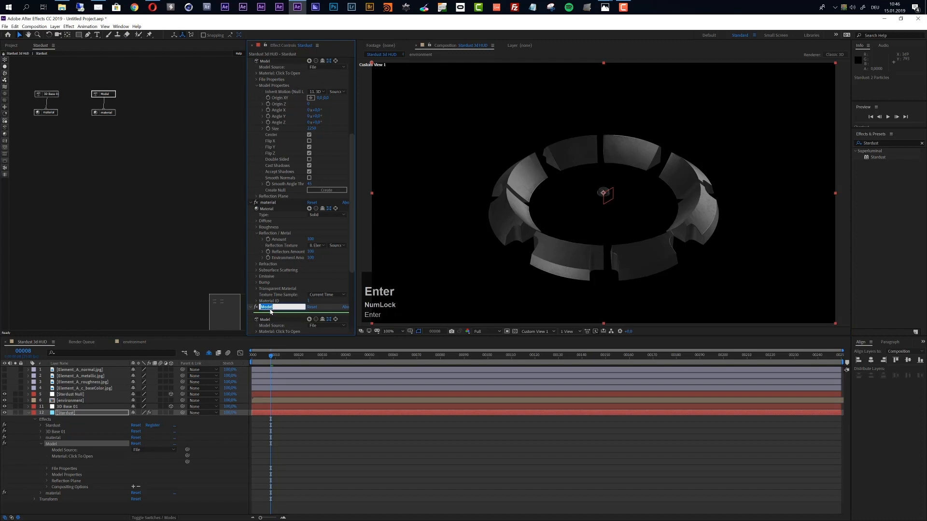
{"action": "type", "text": "3D Base 02"}
{"action": "key", "text": "Return"}
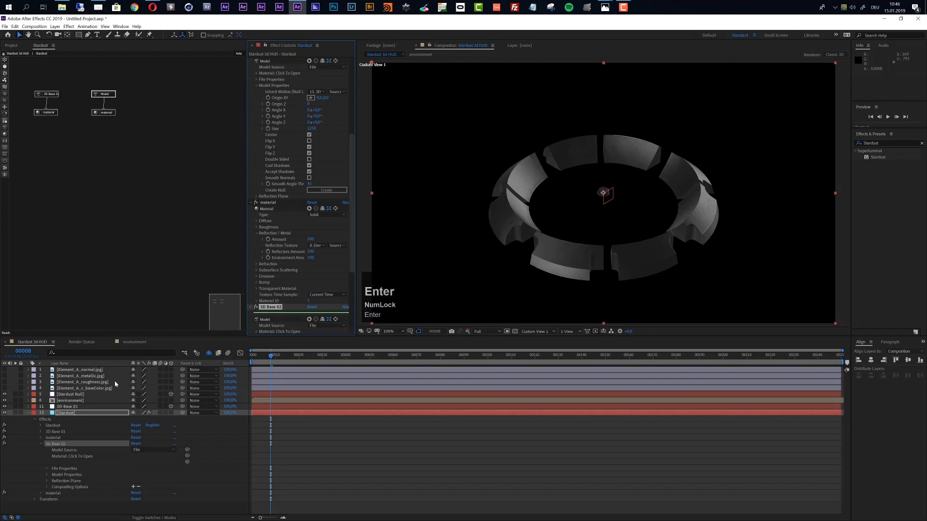
- Rename the new Stardust Null layer to 3D Base 02
{"action": "left_click", "coordinate": [82, 395]}
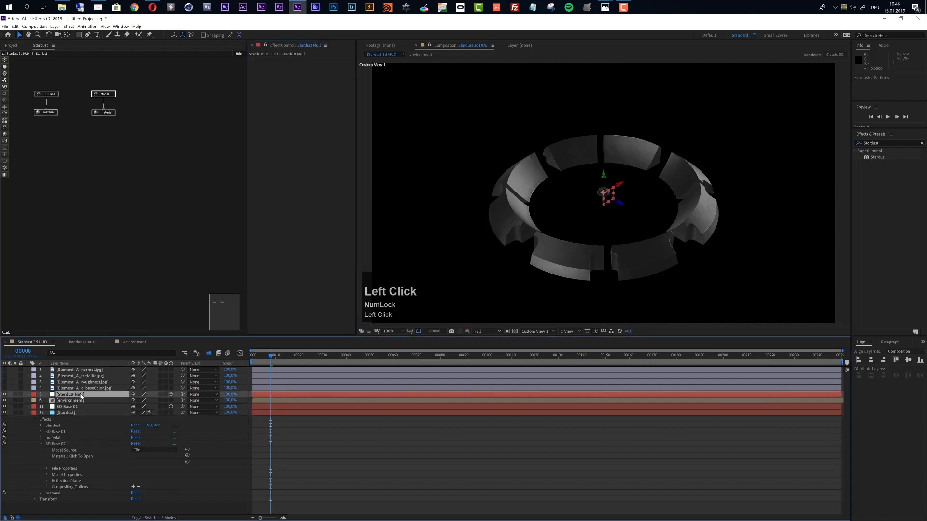
{"action": "key", "text": "Return"}
{"action": "type", "text": "3D"}
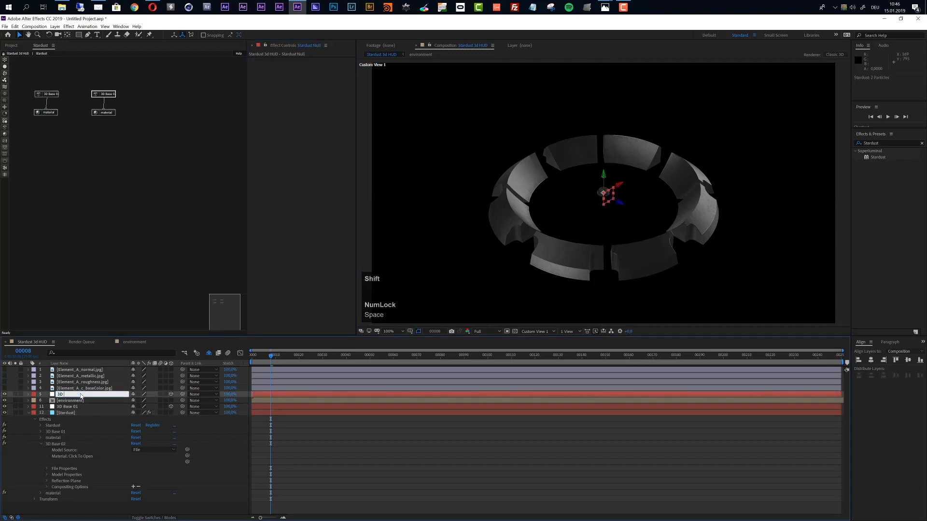
{"action": "type", "text": " Base 02"}
{"action": "key", "text": "Return"}
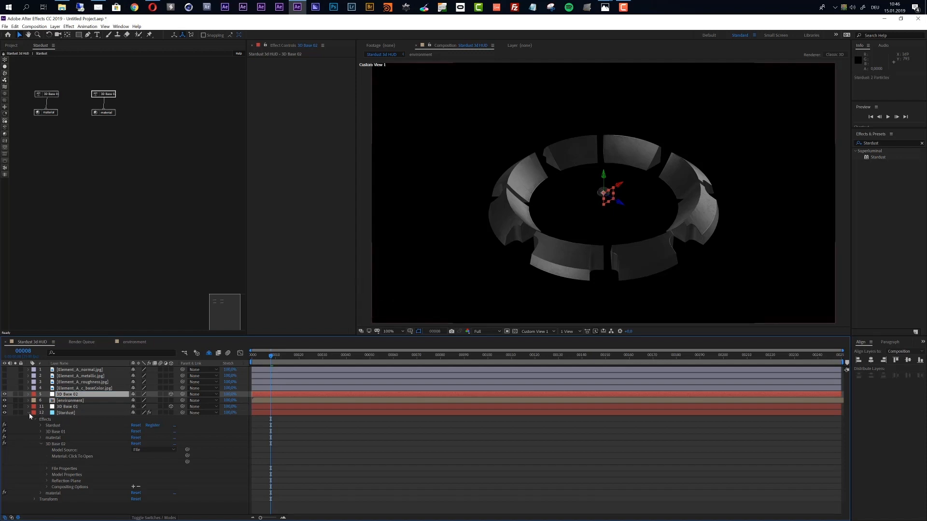
- Move the environment layer to the bottom of the layer stack and mark the four Element_A texture layers as shy
{"action": "left_click", "coordinate": [71, 404]}
{"action": "left_click_drag", "start_coordinate": [71, 401], "coordinate": [68, 505]}
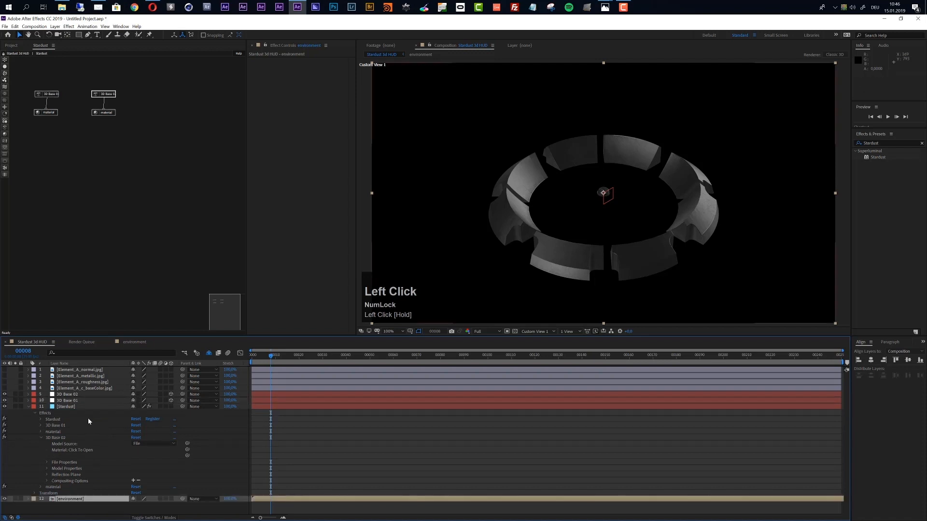
{"action": "left_click", "coordinate": [78, 388]}
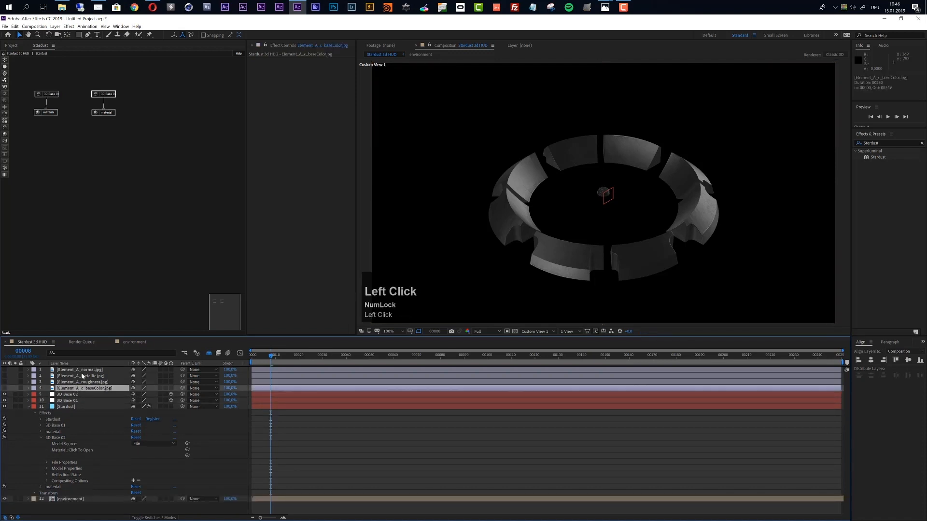
{"action": "left_click", "coordinate": [82, 370], "text": "shift"}
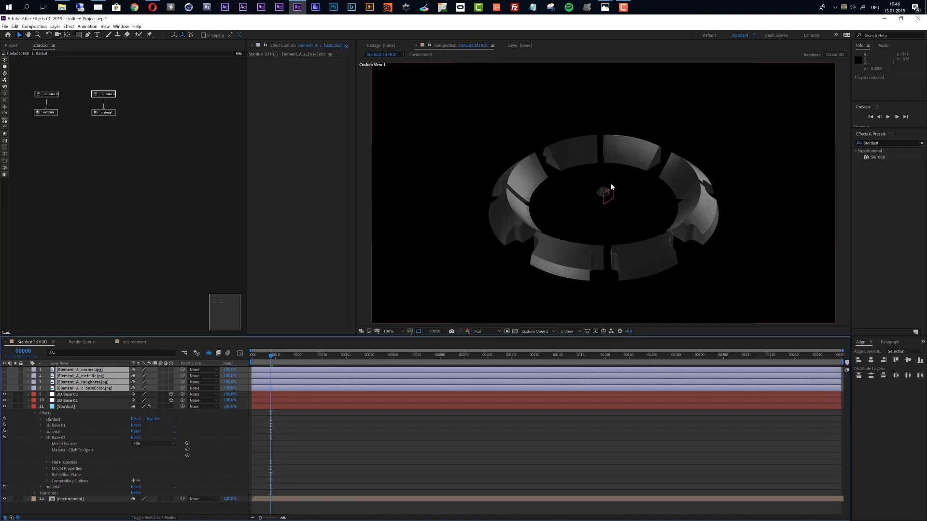
{"action": "left_click", "coordinate": [133, 371]}
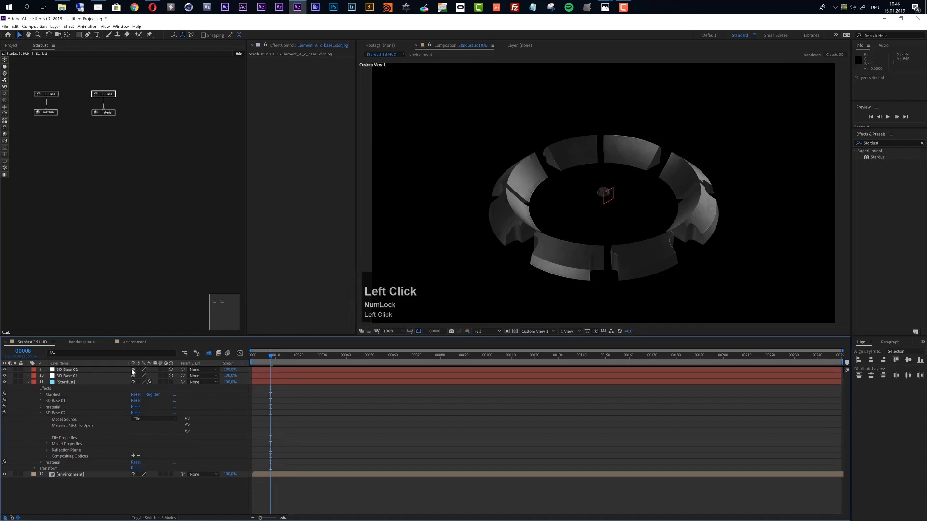
- Set the 3D Base 02 model's Size to 1500 and enable Center in its Model Properties
{"action": "left_click", "coordinate": [106, 94]}
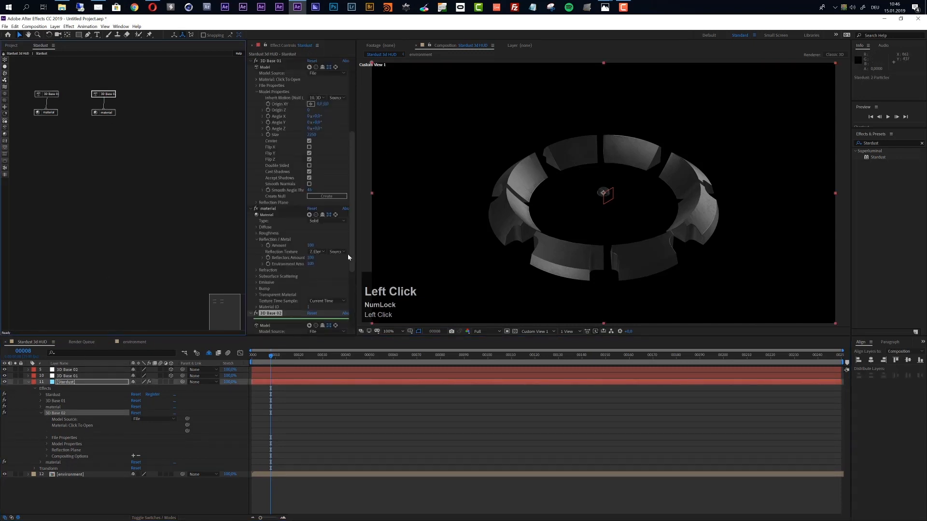
{"action": "scroll", "coordinate": [300, 305], "scroll_direction": "down", "scroll_amount": 3}
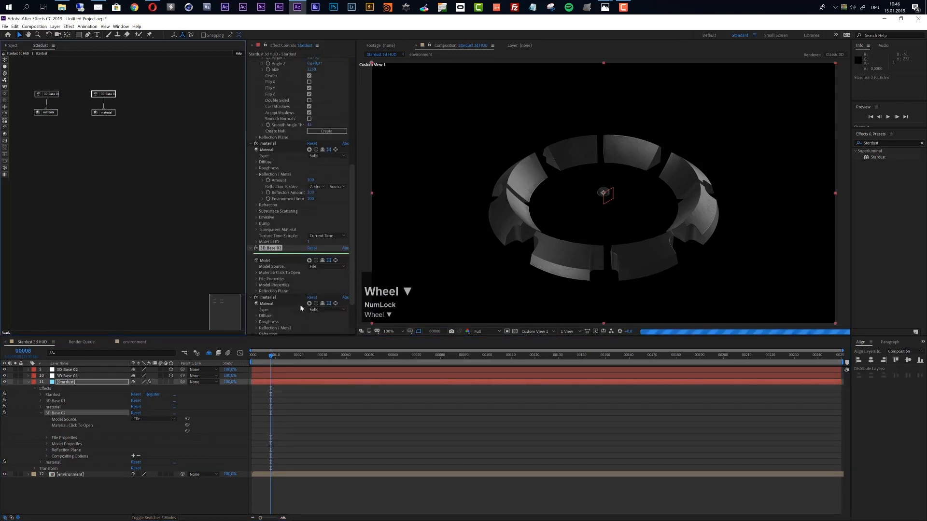
{"action": "left_click", "coordinate": [256, 285]}
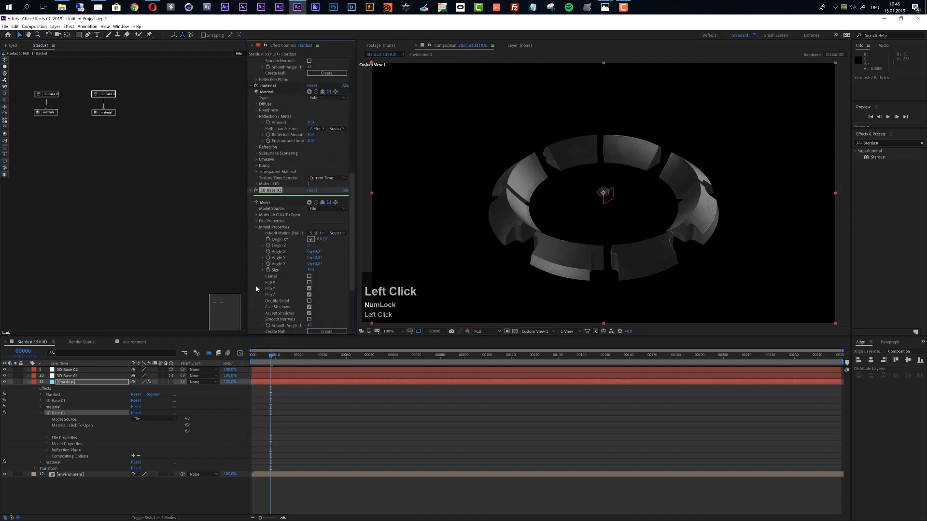
{"action": "left_click", "coordinate": [310, 270]}
{"action": "type", "text": "1500"}
{"action": "key", "text": "Return"}
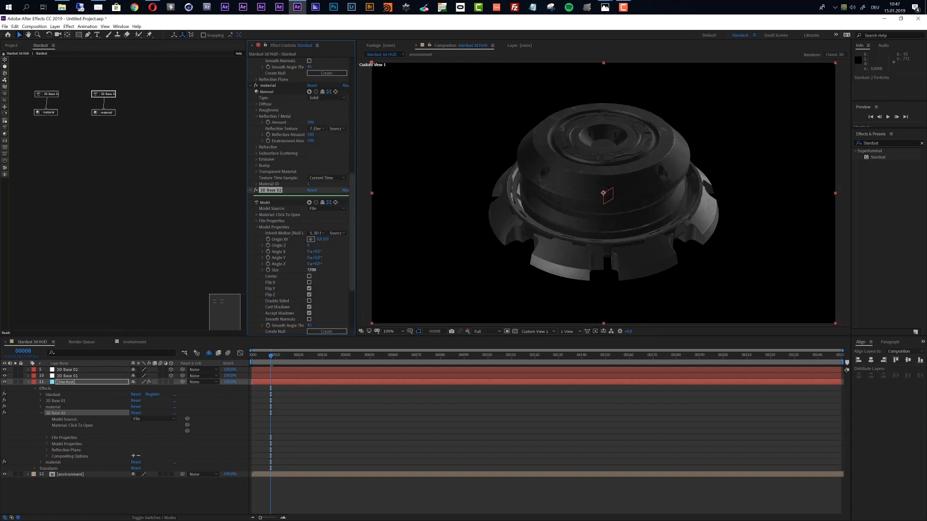
{"action": "left_click", "coordinate": [310, 277]}
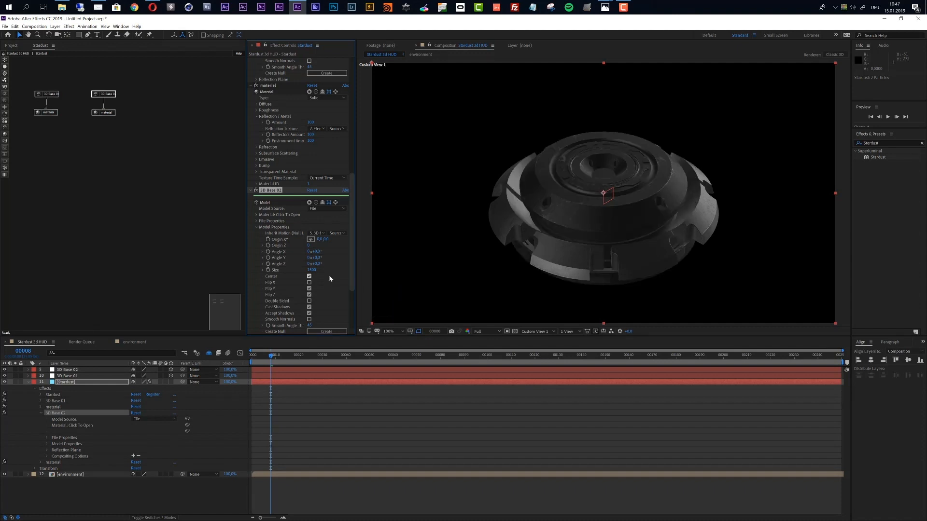
- Reduce the 3D Base 02 model's Size to 1300 and finally to 1250
{"action": "left_click", "coordinate": [312, 270]}
{"action": "type", "text": "13"}
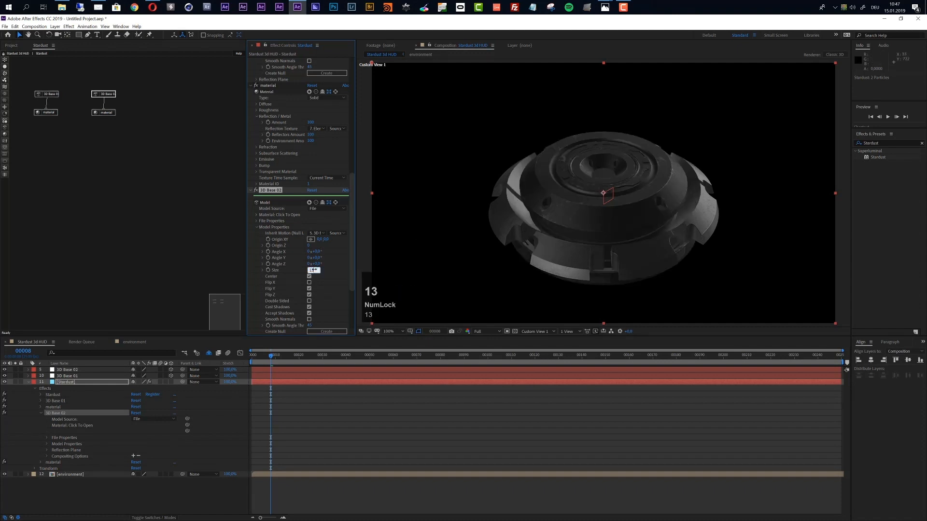
{"action": "type", "text": "00"}
{"action": "key", "text": "Return"}
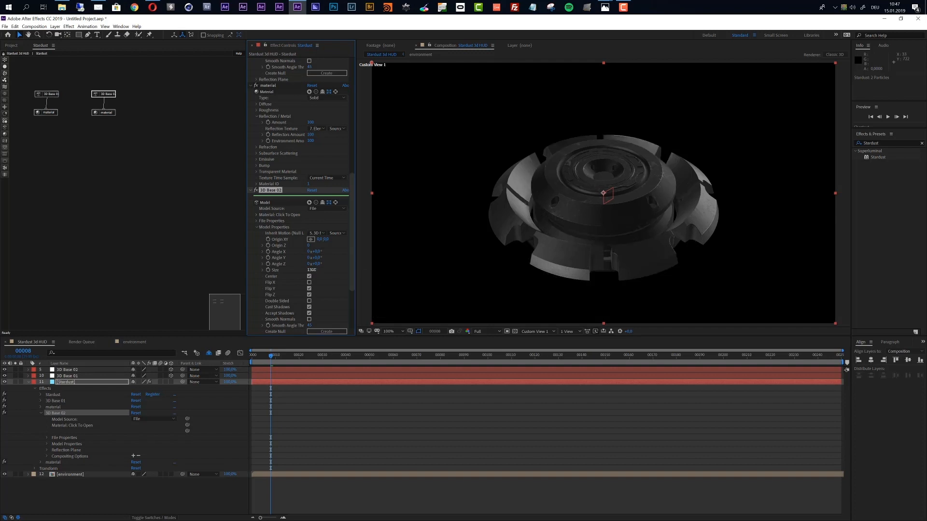
{"action": "left_click", "coordinate": [313, 269]}
{"action": "type", "text": "1250"}
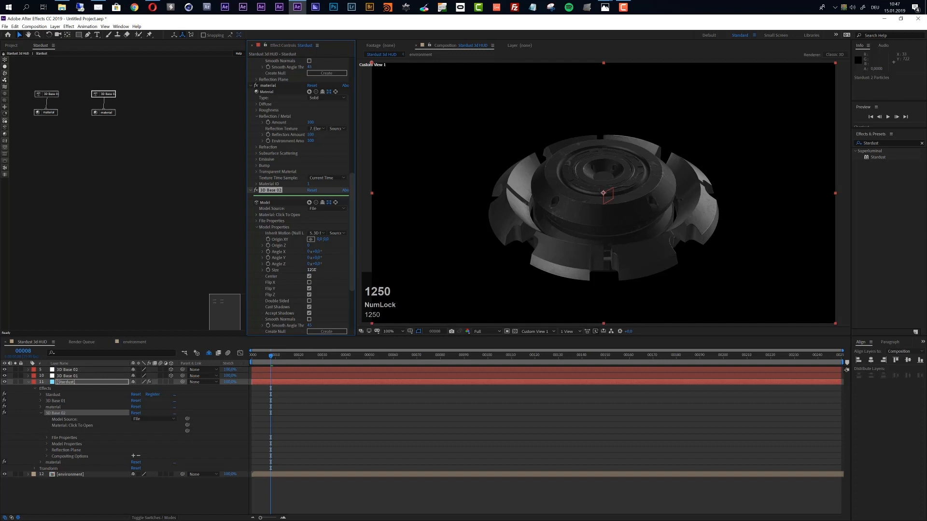
- Change the composition's view layout to 4 Views and fit the whole model into the front view
{"action": "left_click", "coordinate": [567, 331]}
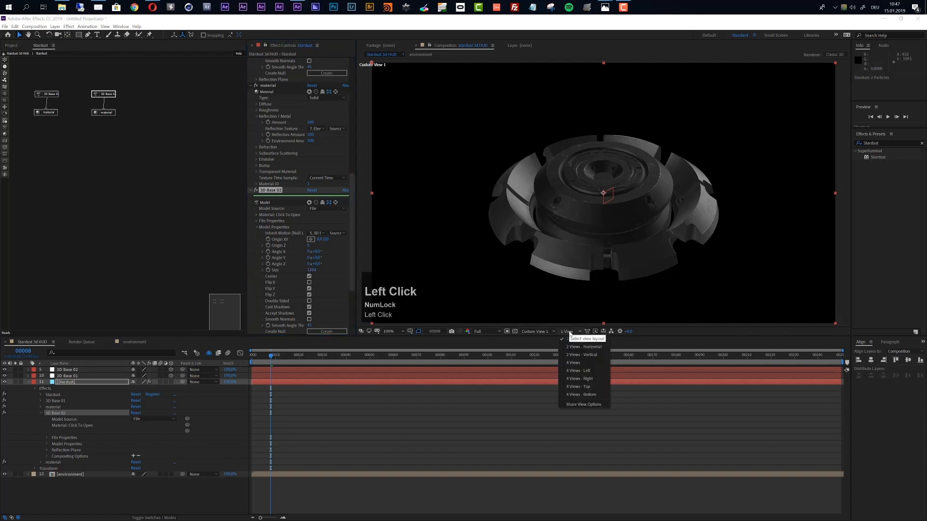
{"action": "left_click", "coordinate": [578, 364]}
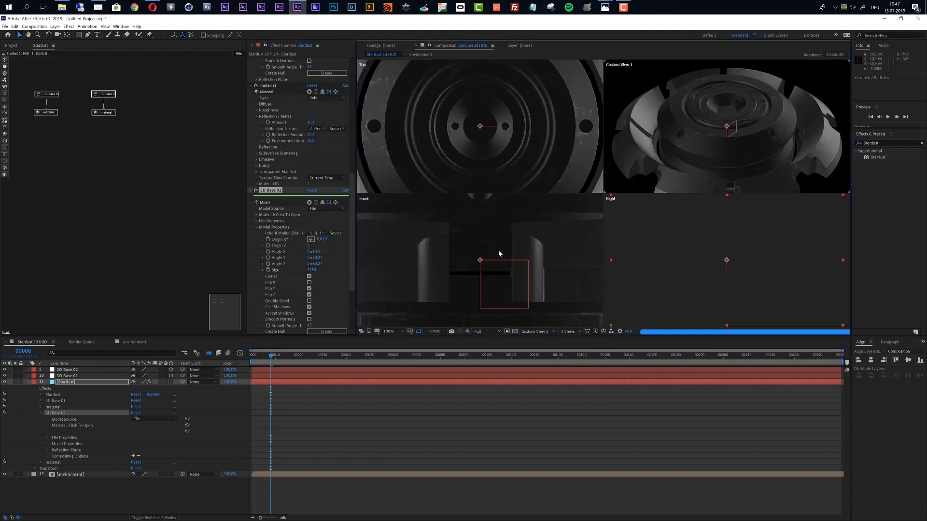
{"action": "scroll", "coordinate": [498, 250], "scroll_direction": "down", "scroll_amount": 2}
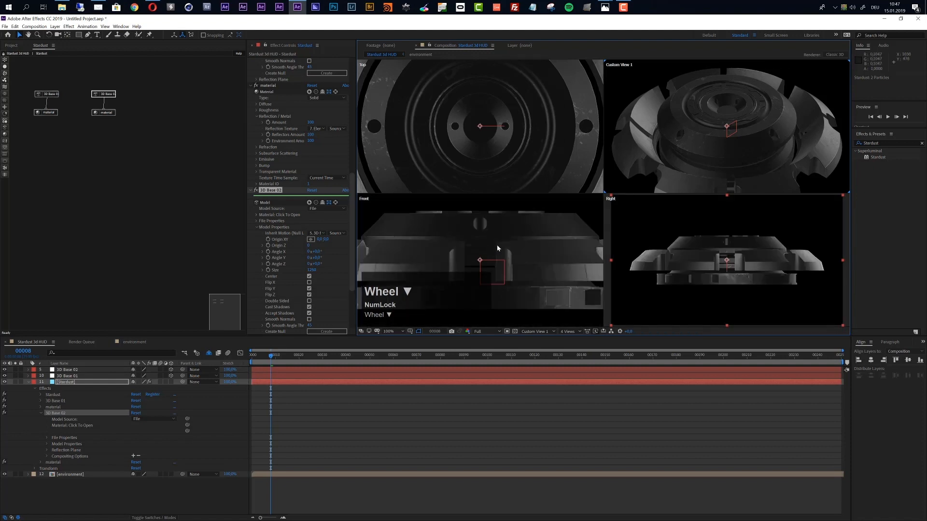
- Lower the 3D Base 02 null along its vertical axis so its model sits beneath the 3D Base 01 ring
{"action": "left_click", "coordinate": [72, 369]}
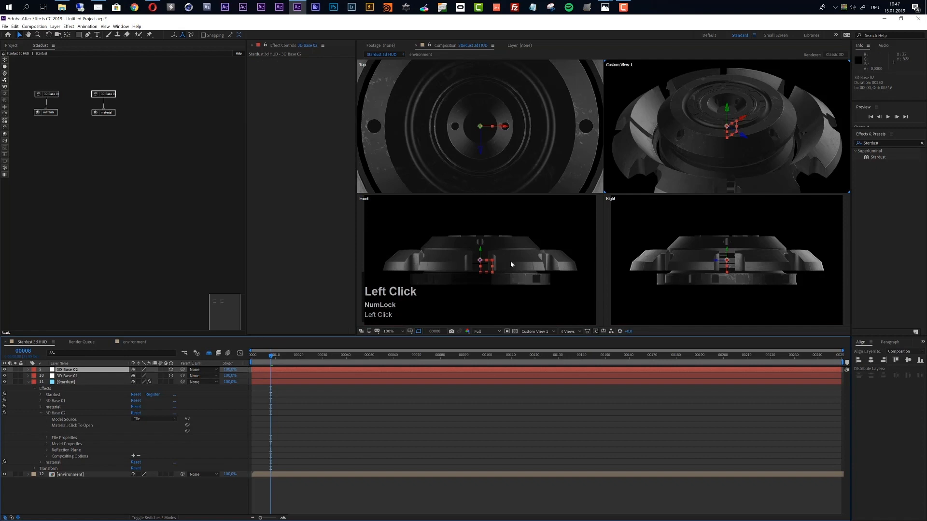
{"action": "left_click_drag", "start_coordinate": [480, 255], "coordinate": [480, 280]}
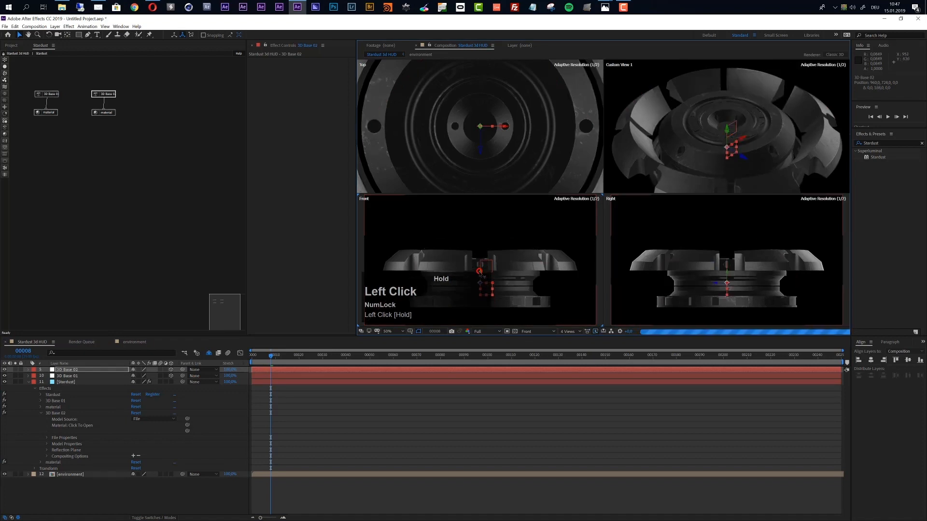
{"action": "left_click_drag", "start_coordinate": [483, 277], "coordinate": [484, 277]}
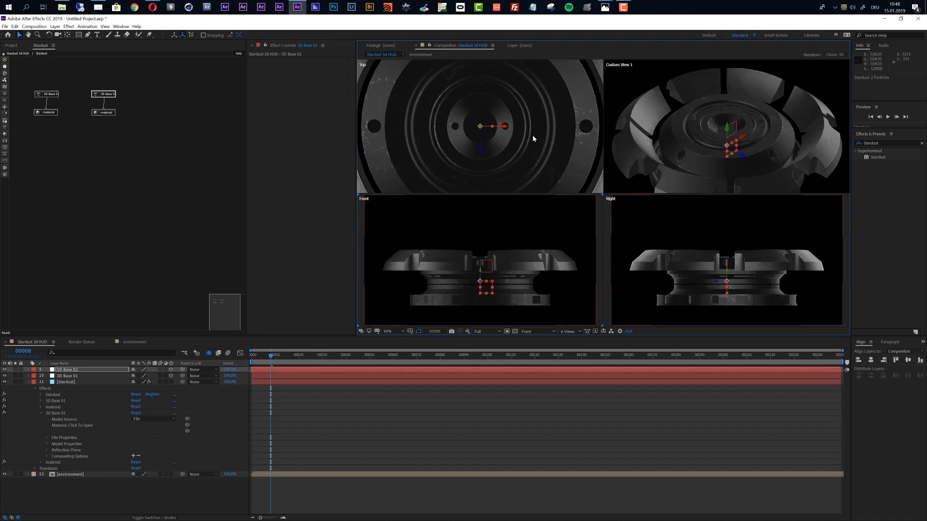
- Add the UI_28 model from the Stardust 3D Library presets to the existing Stardust effect
{"action": "left_click", "coordinate": [63, 382]}
{"action": "left_click", "coordinate": [313, 87]}
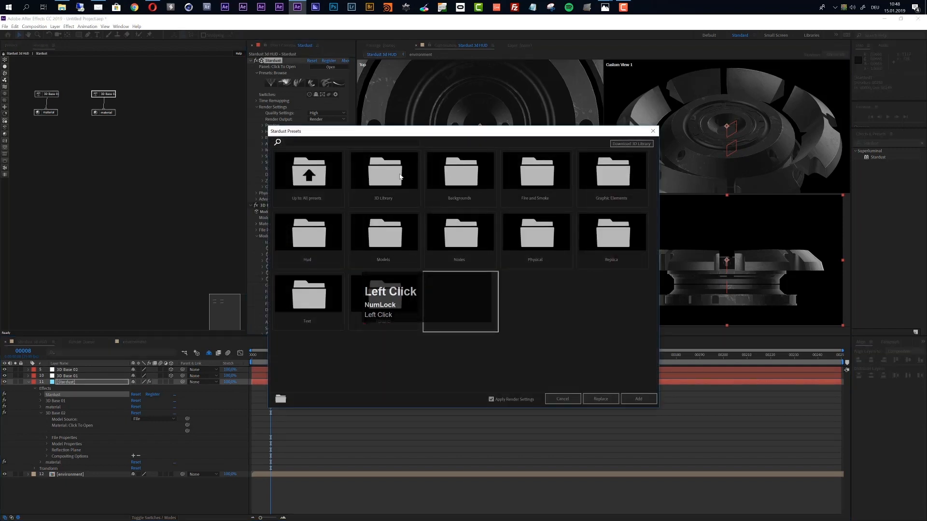
{"action": "left_click", "coordinate": [474, 179]}
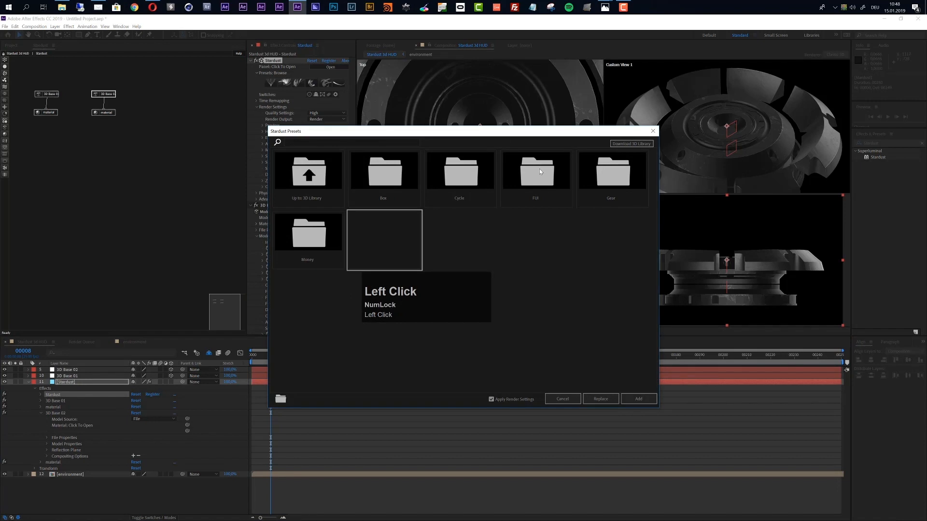
{"action": "left_click", "coordinate": [540, 169]}
{"action": "left_click_drag", "start_coordinate": [543, 131], "coordinate": [601, 103]}
{"action": "scroll", "coordinate": [586, 192], "scroll_direction": "down", "scroll_amount": 1}
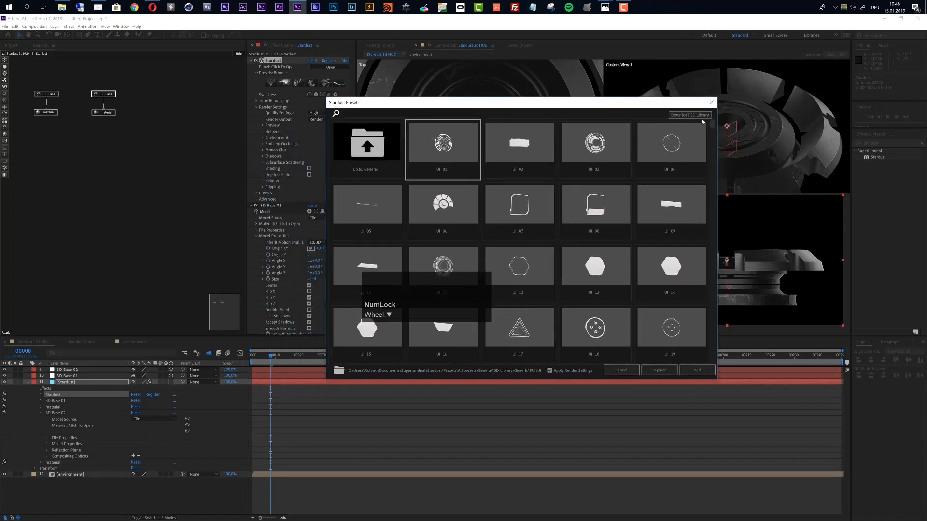
{"action": "left_click_drag", "start_coordinate": [712, 127], "coordinate": [708, 358]}
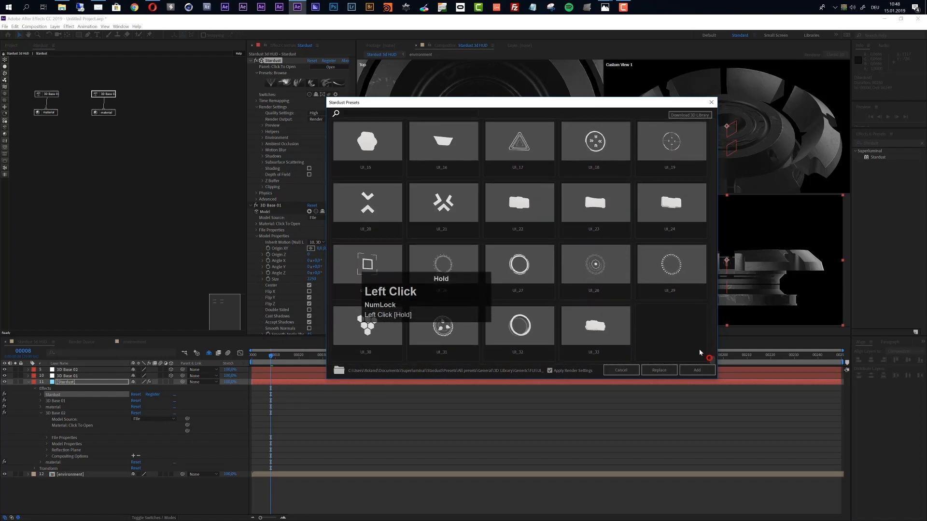
{"action": "left_click", "coordinate": [593, 279]}
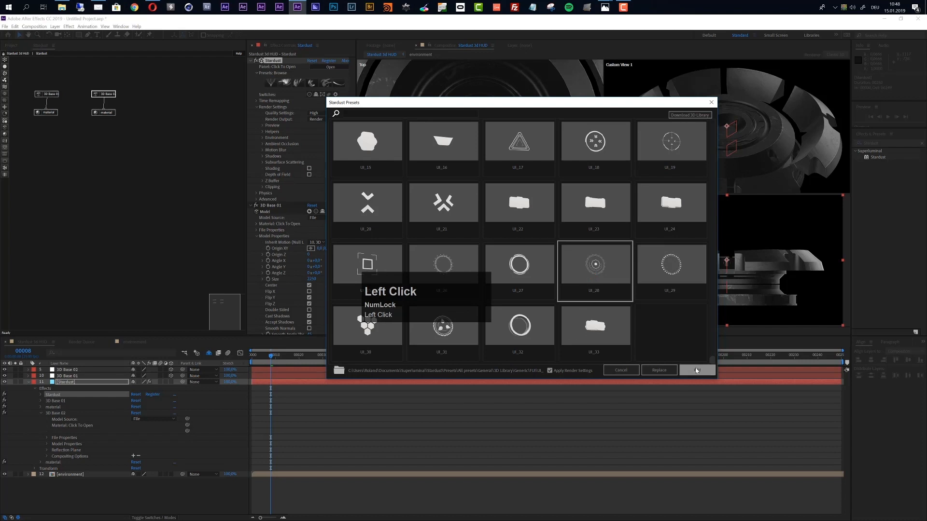
{"action": "left_click", "coordinate": [697, 370]}
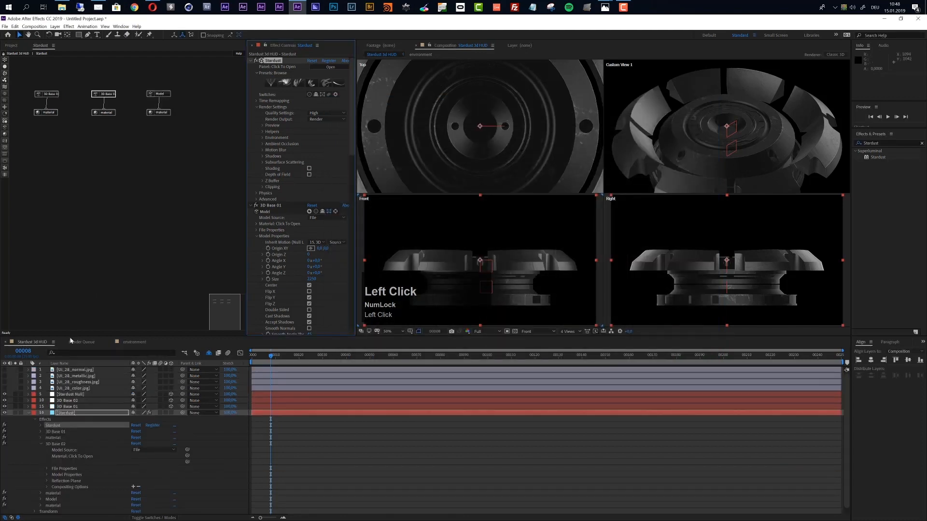
- Rename the newly added Model node of the Stardust effect to UI
{"action": "left_click", "coordinate": [167, 94]}
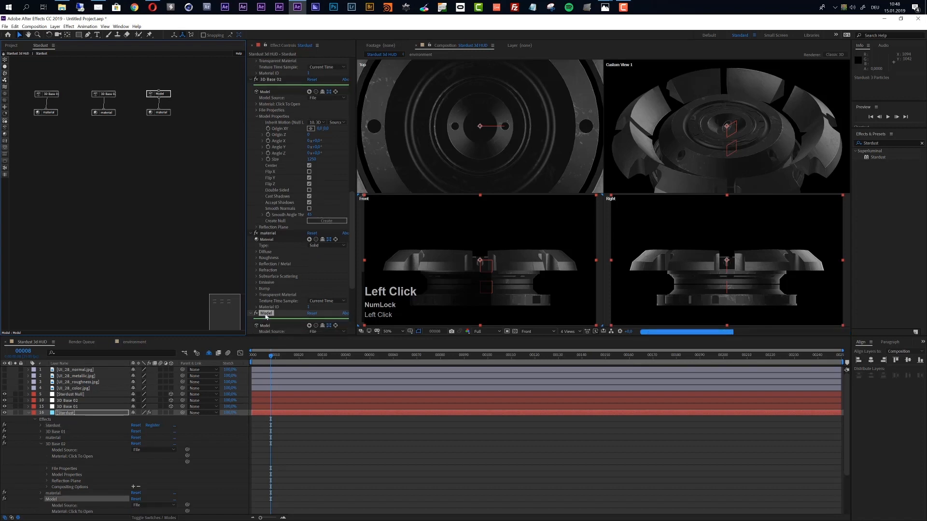
{"action": "left_click", "coordinate": [265, 317]}
{"action": "key", "text": "Return"}
{"action": "type", "text": "UI"}
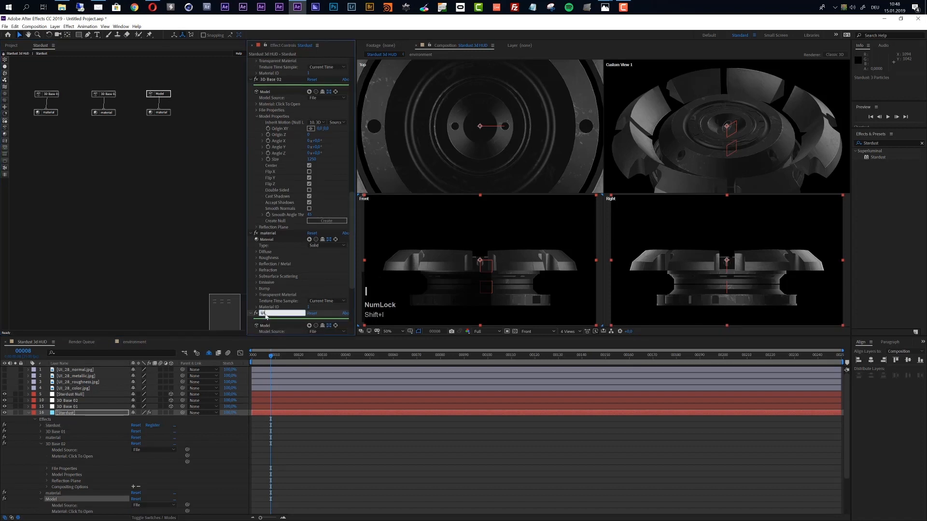
{"action": "key", "text": "Return"}
- Rename the new Stardust Null layer to UI
{"action": "left_click", "coordinate": [71, 395]}
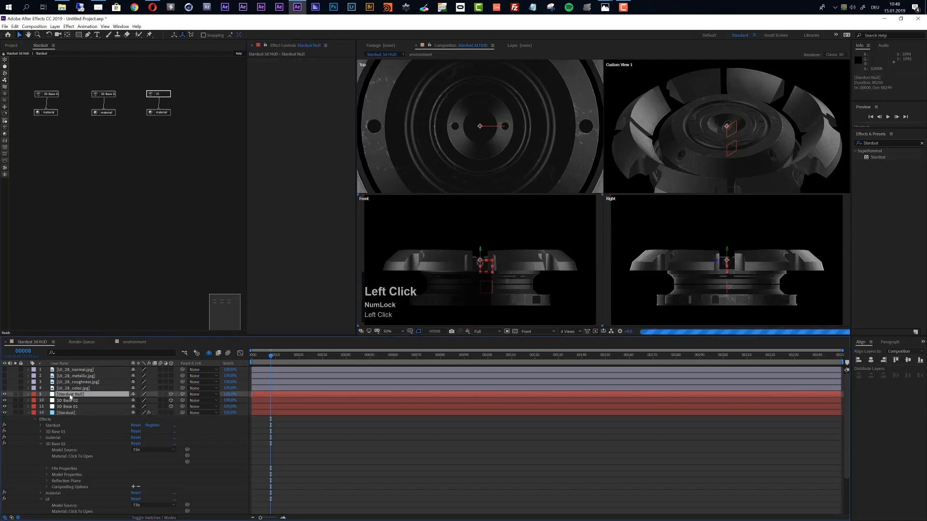
{"action": "key", "text": "Return"}
{"action": "type", "text": "UI"}
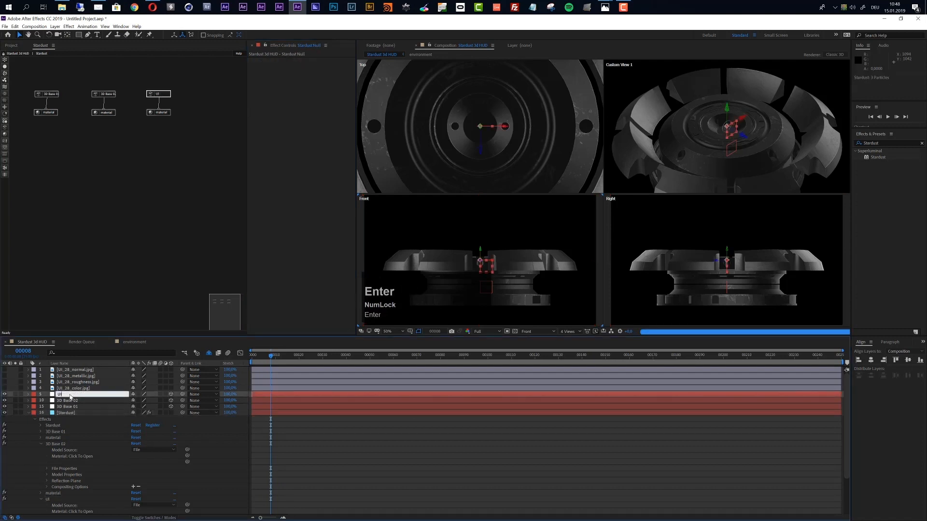
{"action": "key", "text": "Return"}
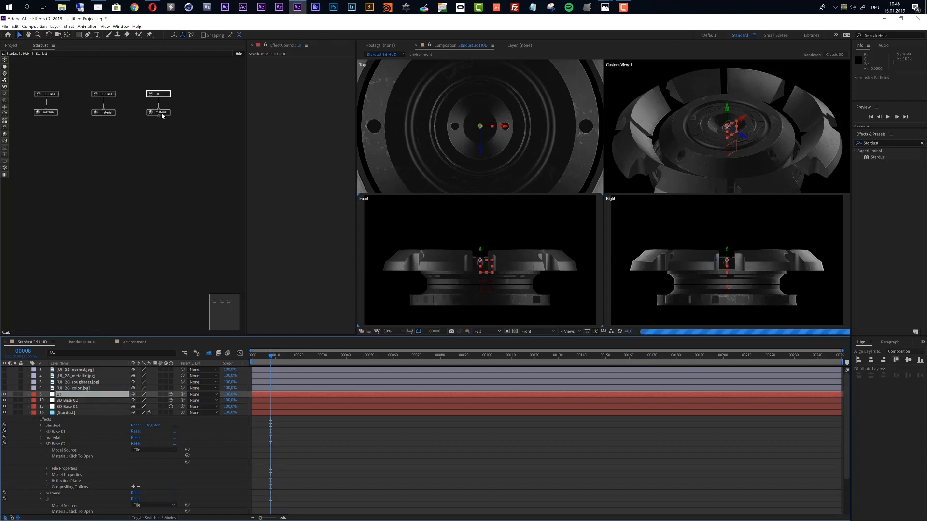
- Delete the material node attached to the UI model and the four UI_28 texture layers
{"action": "left_click", "coordinate": [162, 115]}
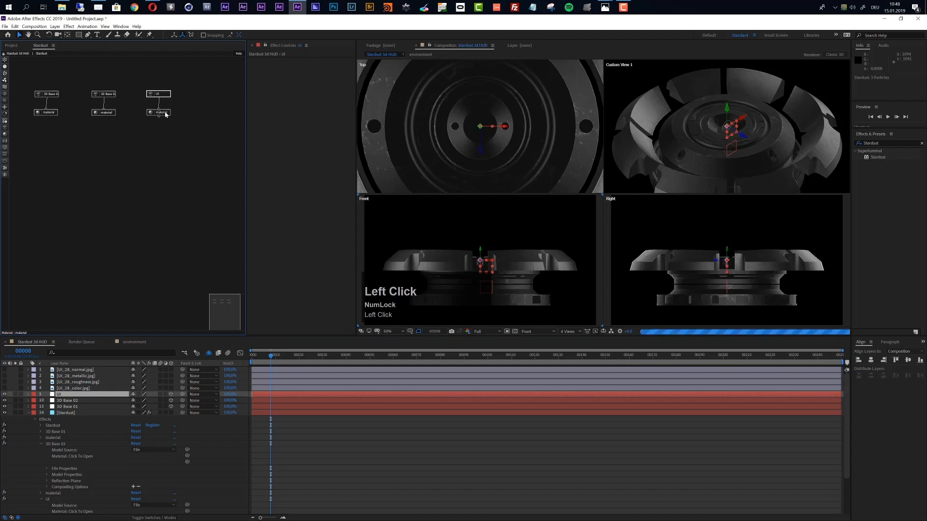
{"action": "key", "text": "Delete"}
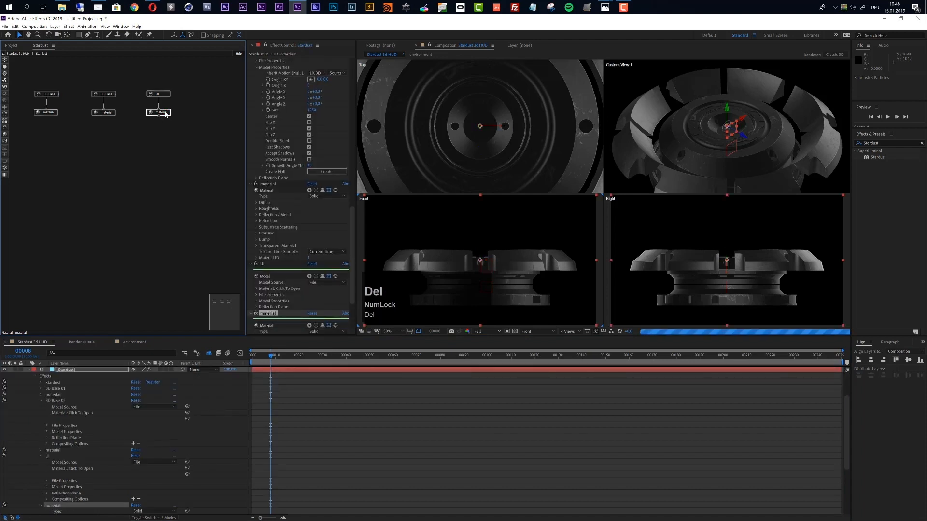
{"action": "scroll", "coordinate": [57, 390], "scroll_direction": "up", "scroll_amount": 5}
{"action": "left_click", "coordinate": [68, 371]}
{"action": "left_click", "coordinate": [73, 388], "text": "shift"}
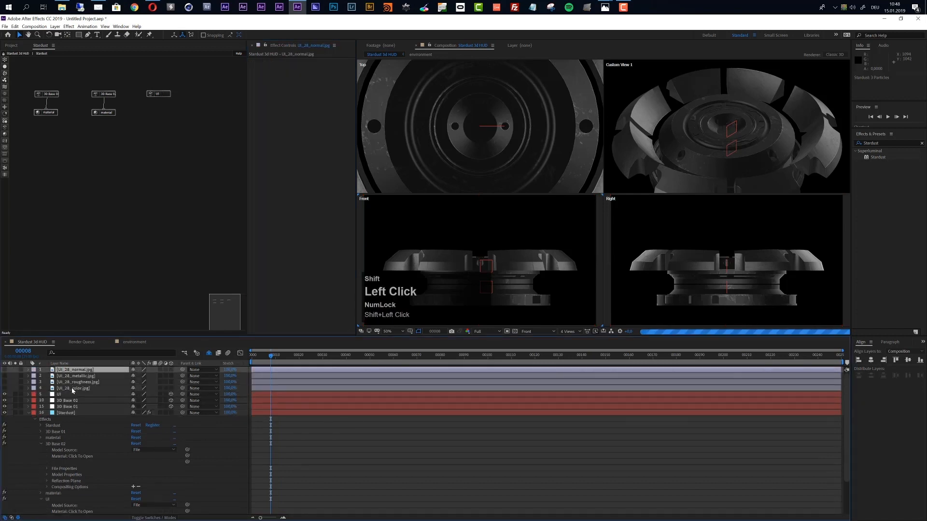
{"action": "key", "text": "Delete"}
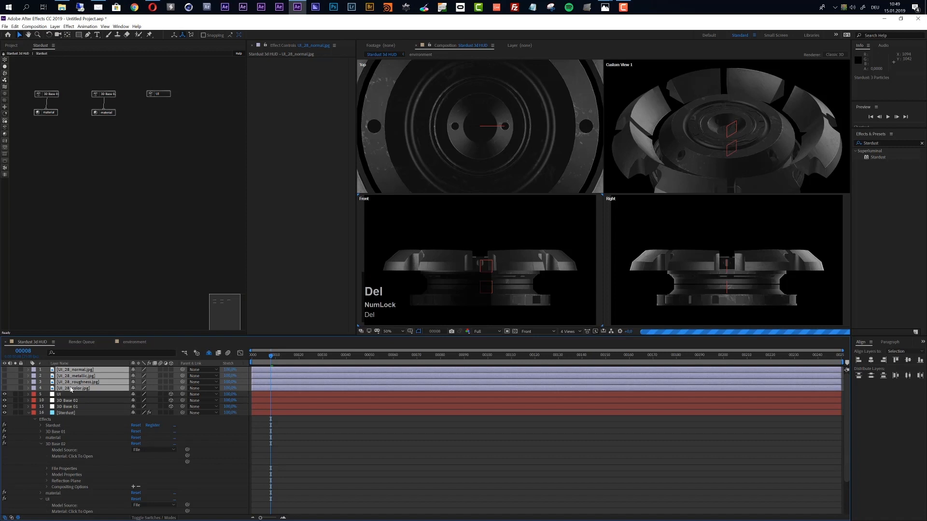
- Add a new Material node to the Stardust graph and connect it to the UI model
{"action": "left_click", "coordinate": [163, 95]}
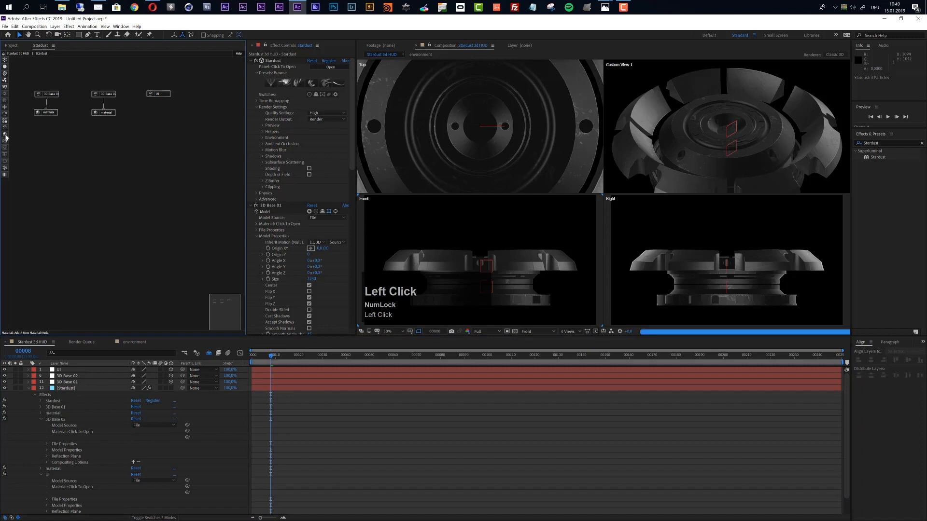
{"action": "left_click_drag", "start_coordinate": [5, 137], "coordinate": [160, 112]}
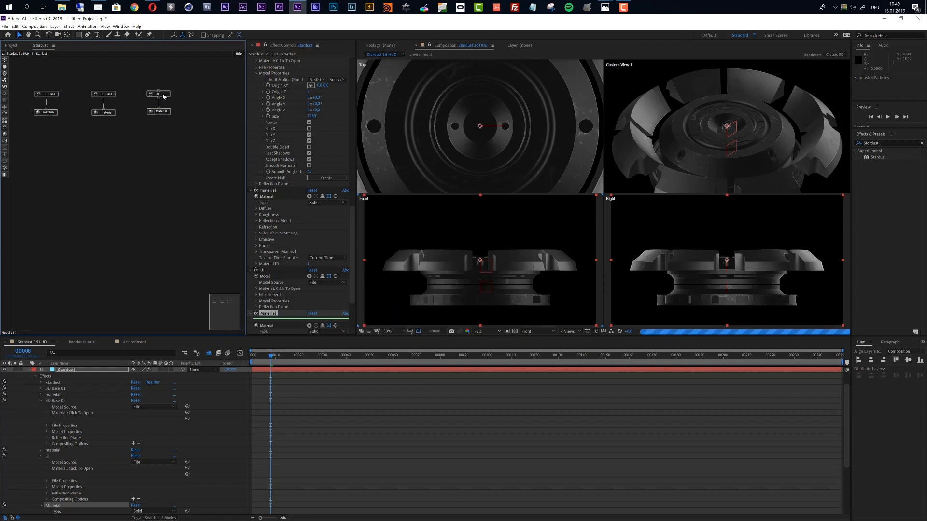
- Enable Center and set Angle X to 0° in the UI model's Model Properties
{"action": "left_click", "coordinate": [163, 95]}
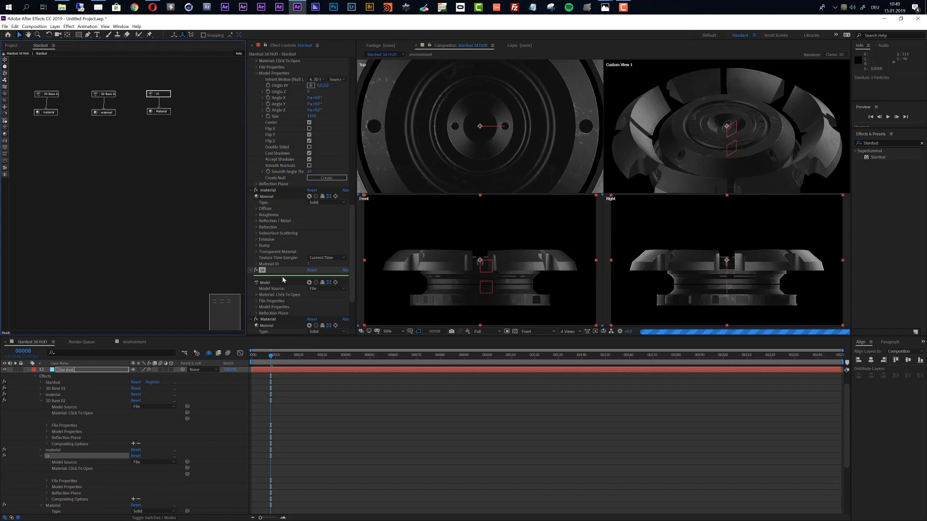
{"action": "left_click", "coordinate": [257, 308]}
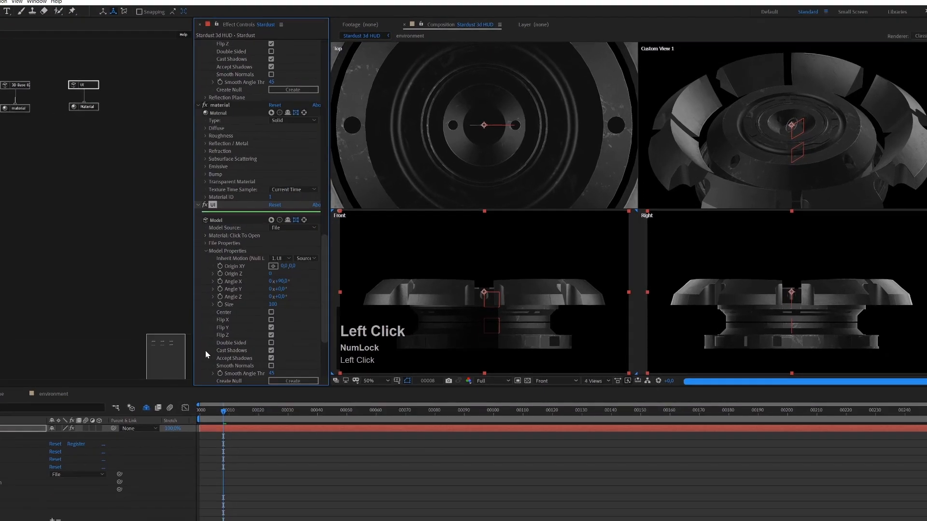
{"action": "scroll", "coordinate": [298, 258], "scroll_direction": "down", "scroll_amount": 5}
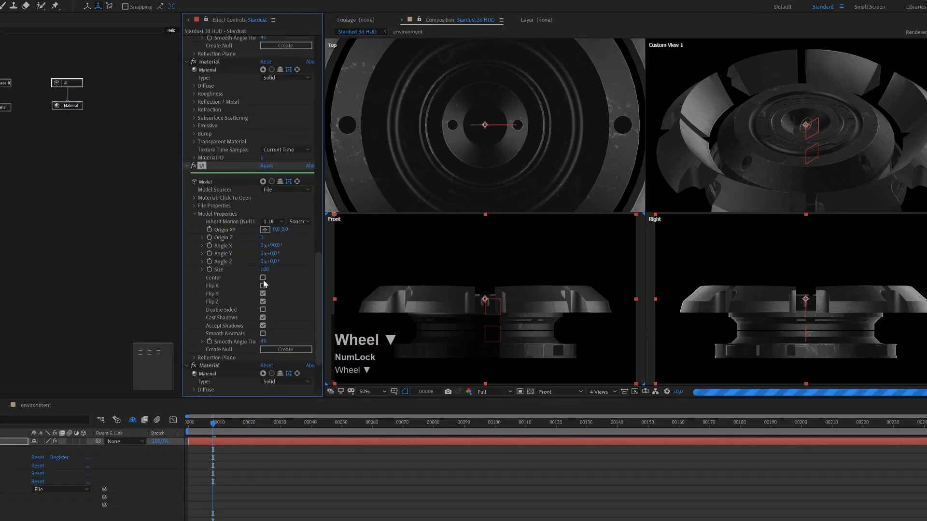
{"action": "left_click", "coordinate": [263, 278]}
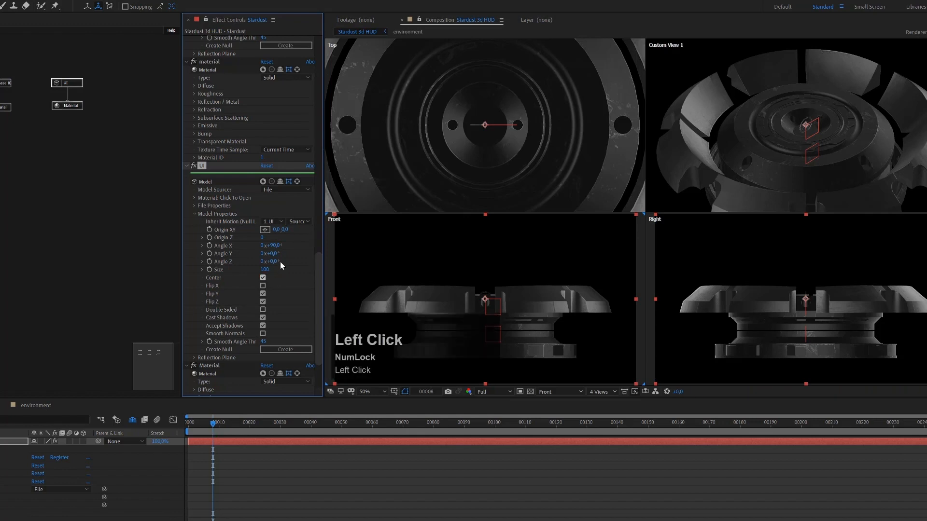
{"action": "left_click", "coordinate": [272, 245]}
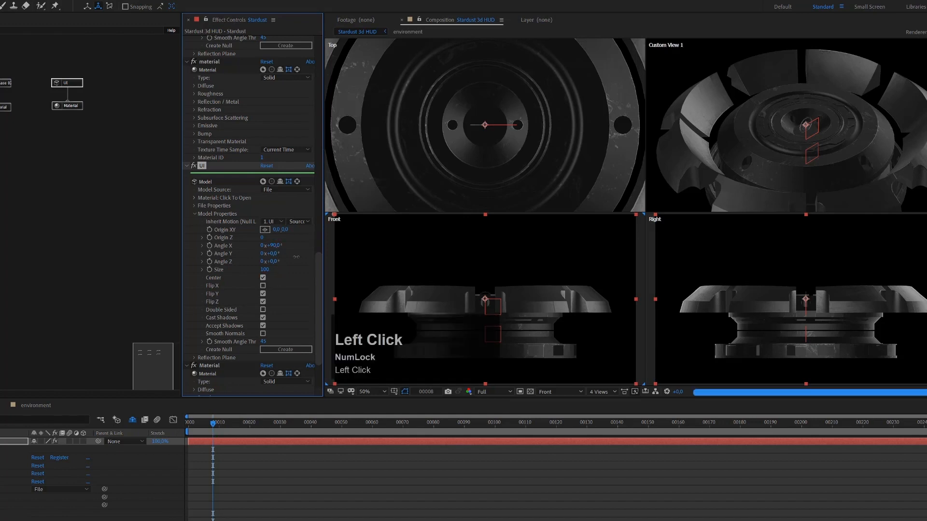
{"action": "type", "text": "90"}
{"action": "left_click_drag", "start_coordinate": [240, 245], "coordinate": [236, 248]}
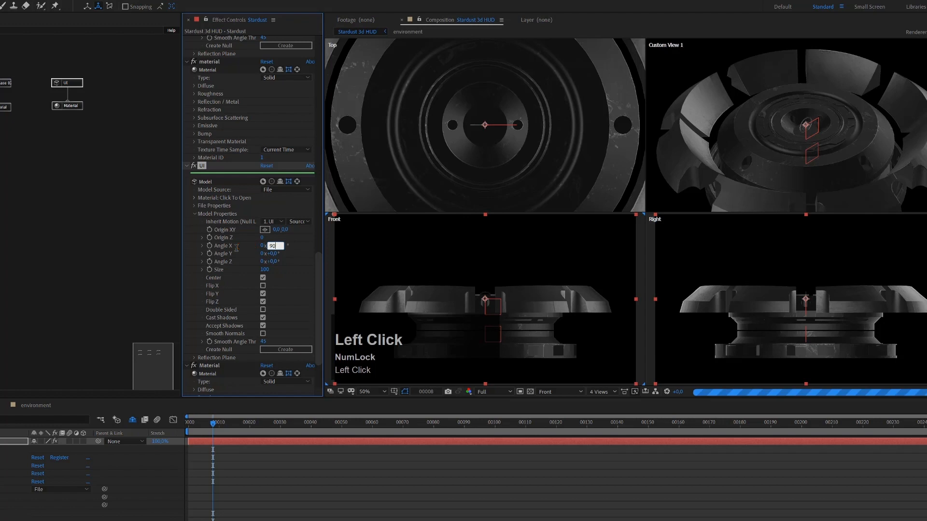
{"action": "type", "text": "0"}
{"action": "key", "text": "Return"}
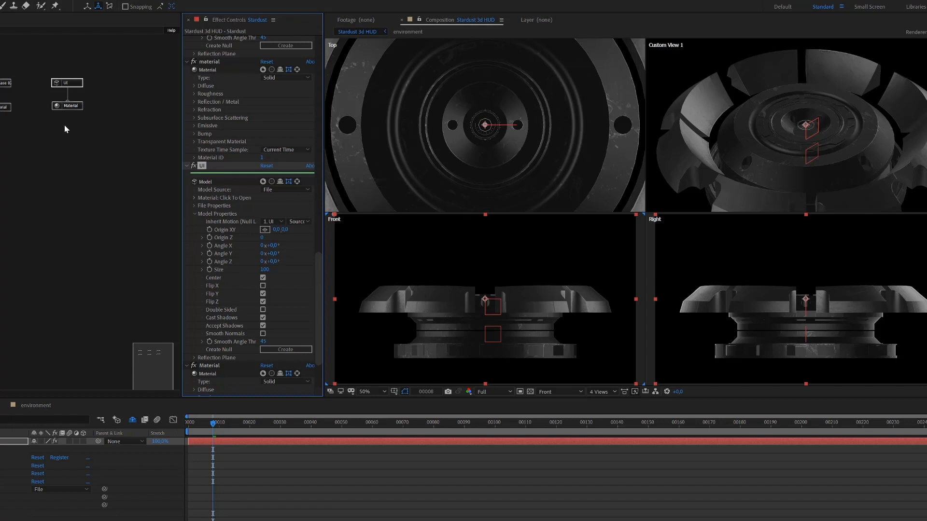
- Set the UI model's Size to 1250
{"action": "left_click", "coordinate": [265, 270]}
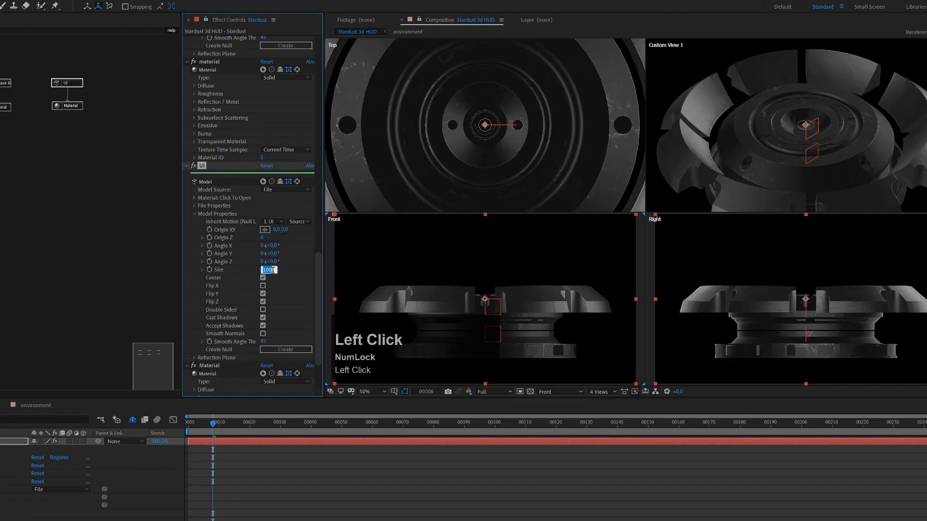
{"action": "type", "text": "1250"}
{"action": "key", "text": "Return"}
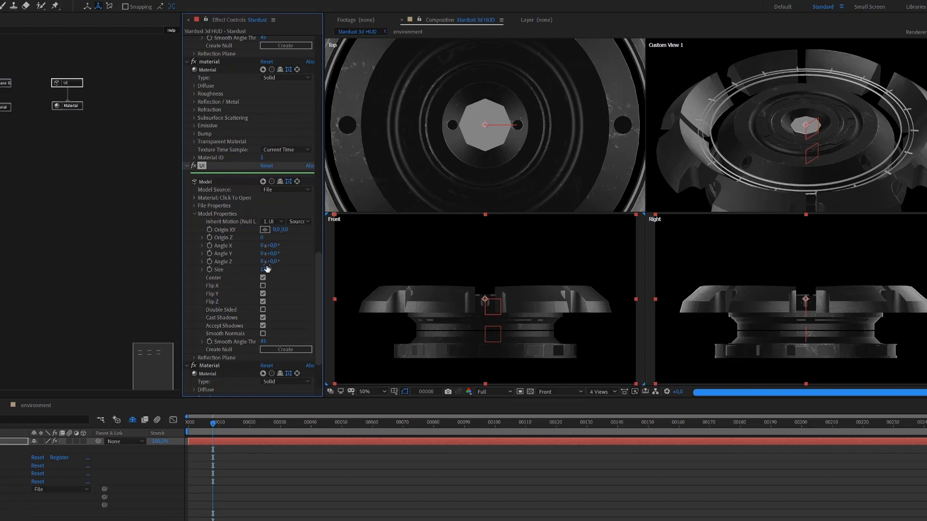
- Set the UI model's Size to 1000
{"action": "left_click", "coordinate": [267, 270]}
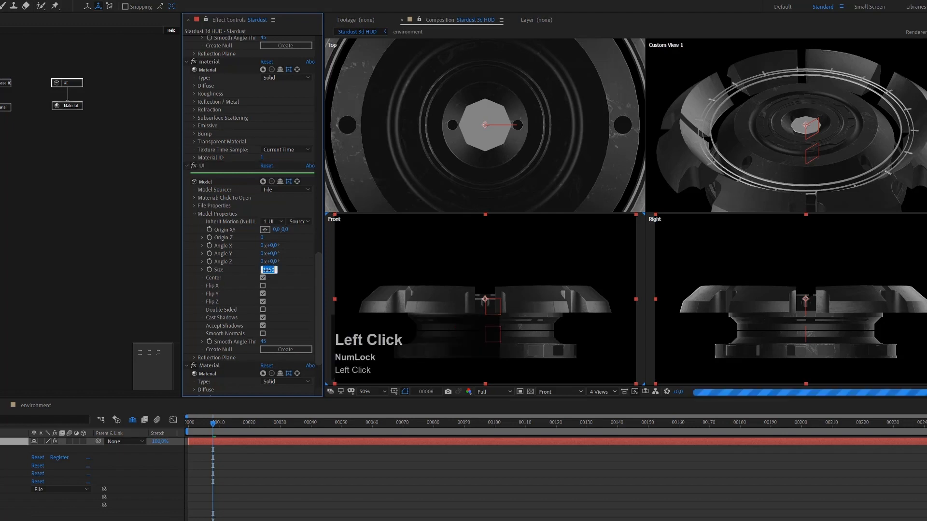
{"action": "type", "text": "100"}
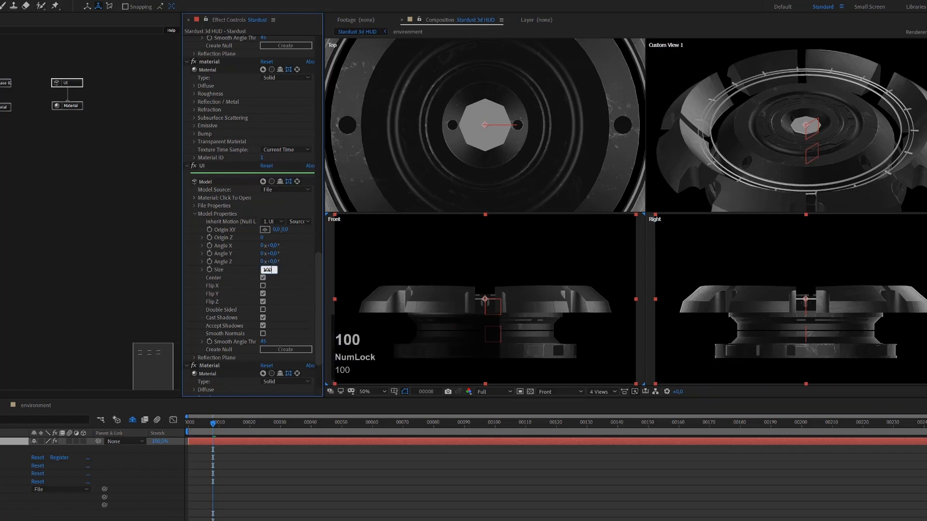
{"action": "type", "text": "0"}
{"action": "key", "text": "Return"}
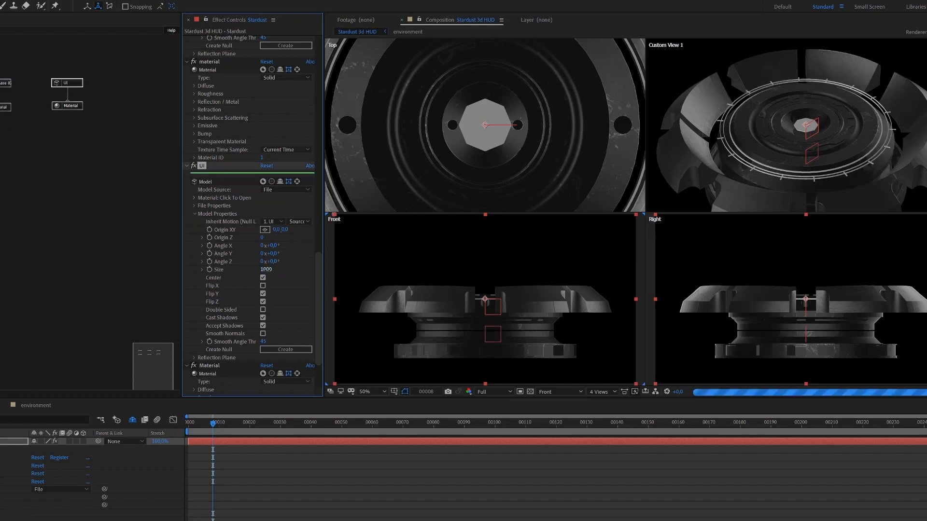
- Set the UI model's Size to 1100
{"action": "left_click", "coordinate": [267, 269]}
{"action": "type", "text": "1100"}
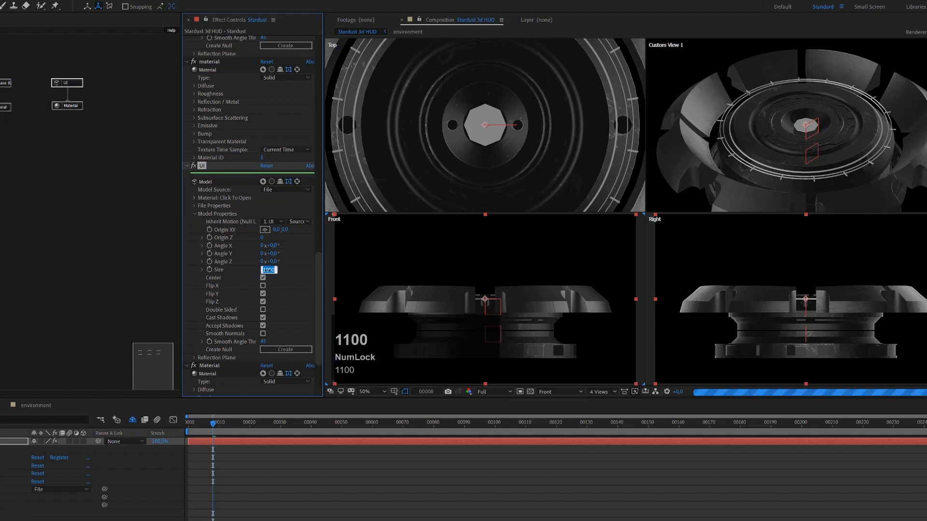
{"action": "key", "text": "Return"}
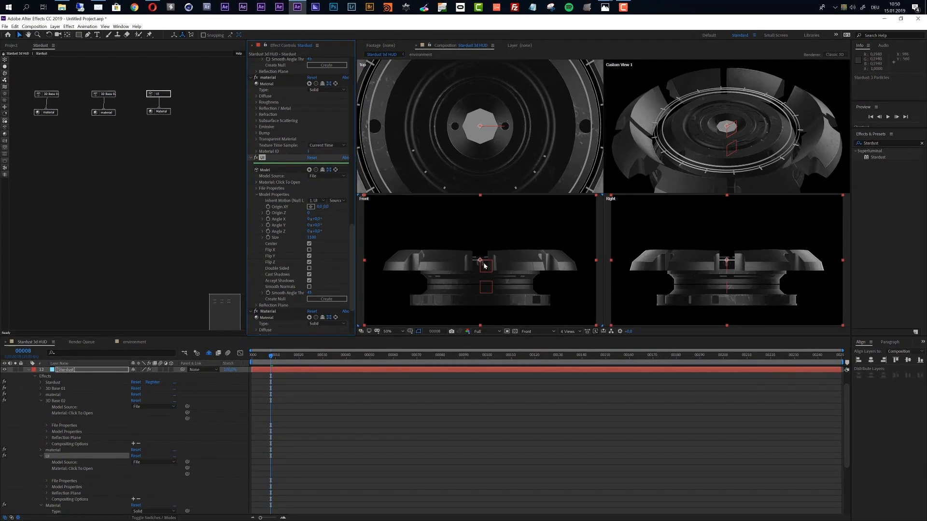
- Nudge the UI null upward in the Front view by two large increments to raise the UI element above the base
{"action": "scroll", "coordinate": [70, 385], "scroll_direction": "up", "scroll_amount": 2}
{"action": "left_click", "coordinate": [67, 370]}
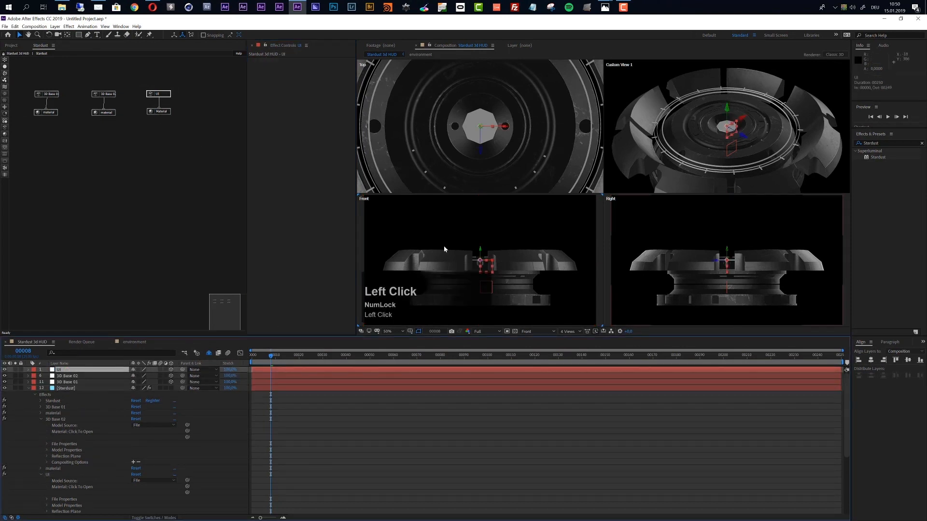
{"action": "left_click", "coordinate": [86, 371]}
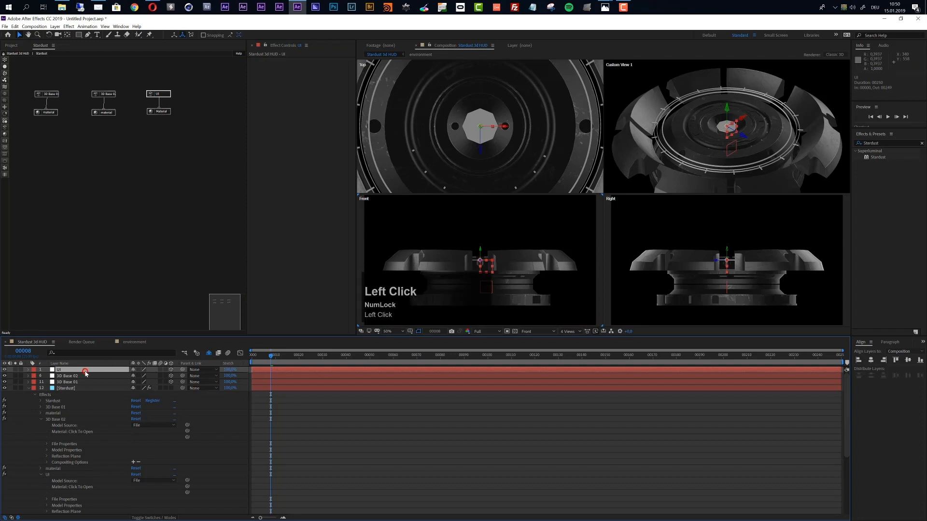
{"action": "left_click", "coordinate": [525, 220]}
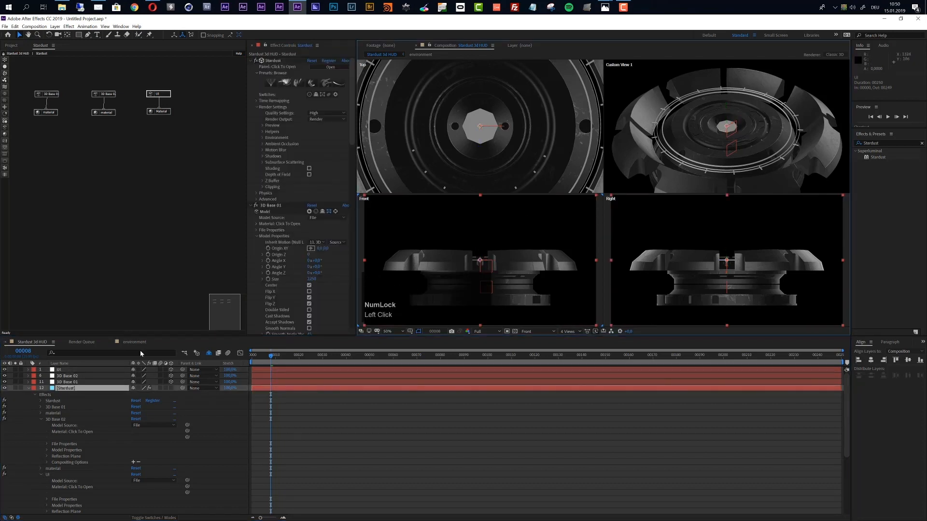
{"action": "left_click", "coordinate": [104, 370]}
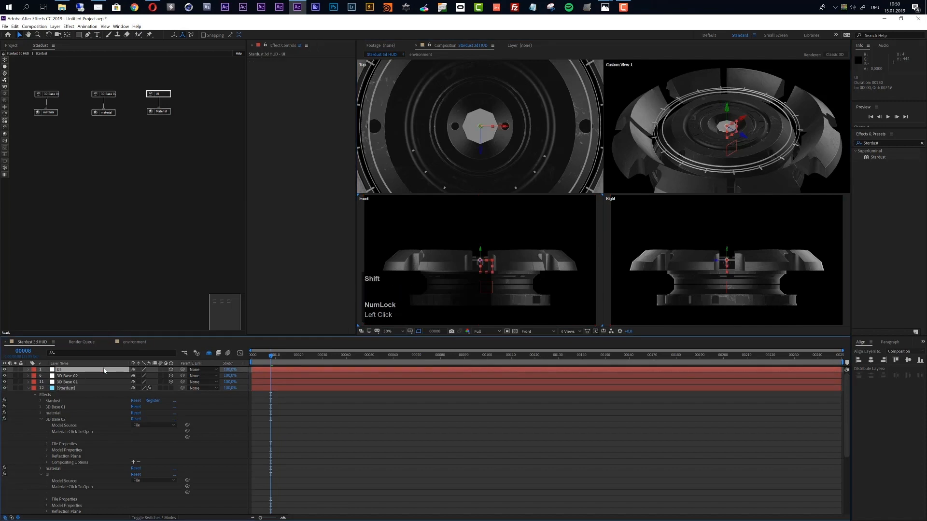
{"action": "key", "text": "shift+Up"}
{"action": "key", "text": "shift+Up"}
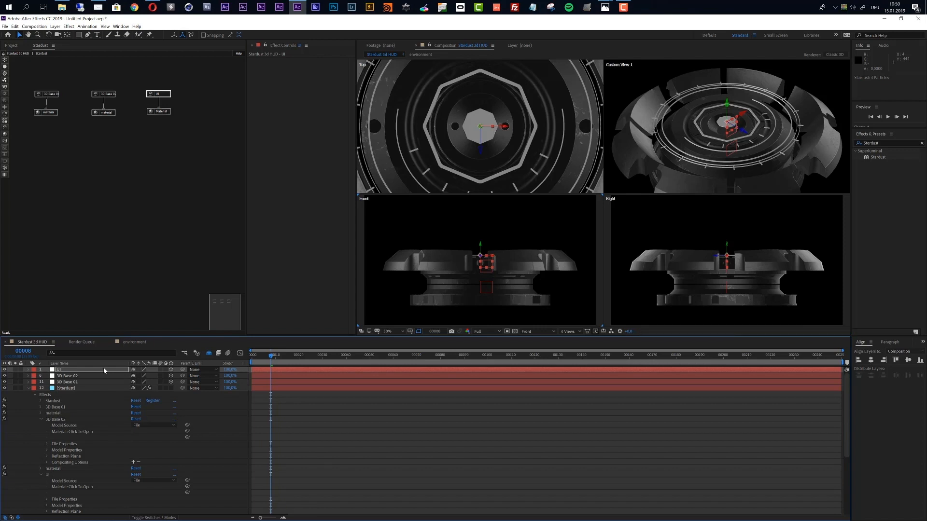
- Set Color From Particle to 0 in the Diffuse settings of the UI model's Material node
{"action": "left_click", "coordinate": [159, 113]}
{"action": "scroll", "coordinate": [303, 250], "scroll_direction": "down", "scroll_amount": 2}
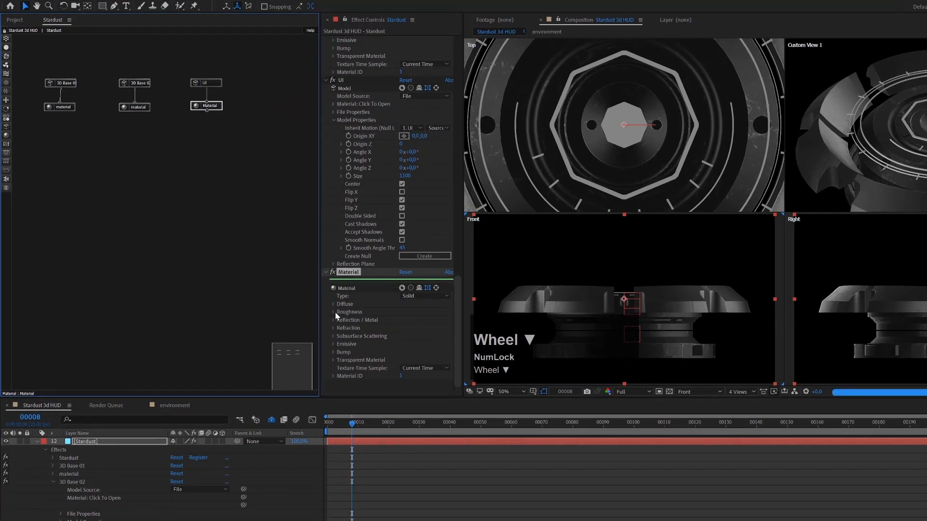
{"action": "left_click", "coordinate": [342, 304]}
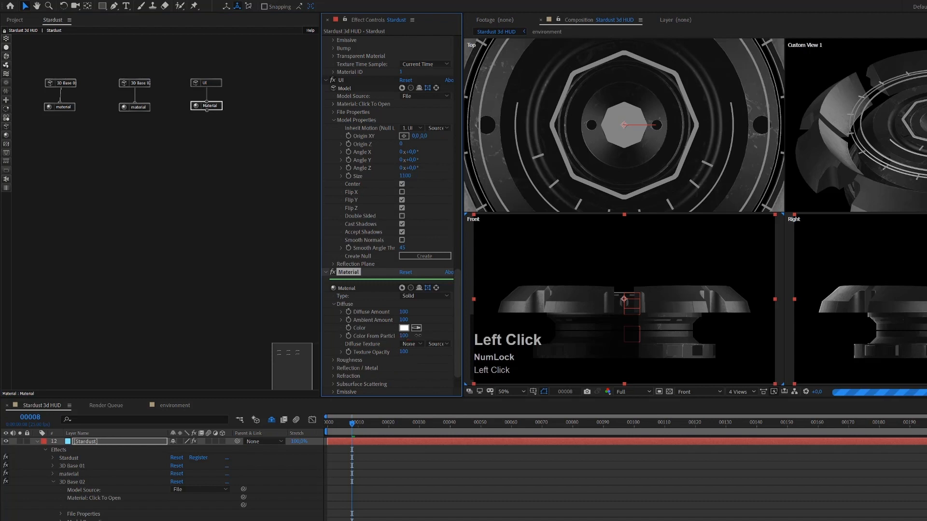
{"action": "left_click", "coordinate": [404, 336]}
{"action": "left_click_drag", "start_coordinate": [414, 336], "coordinate": [369, 339]}
{"action": "type", "text": "0"}
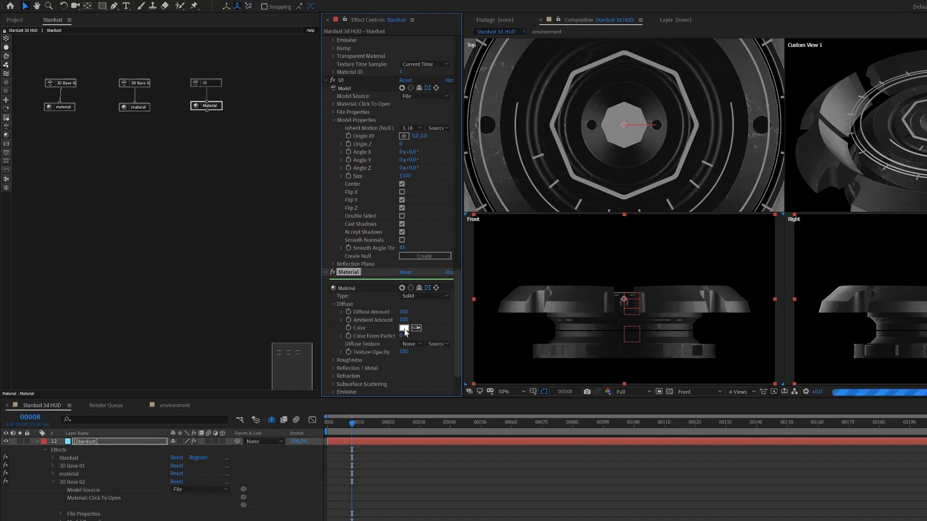
- Change the diffuse Color of the UI model's material to a saturated orange
{"action": "left_click", "coordinate": [403, 328]}
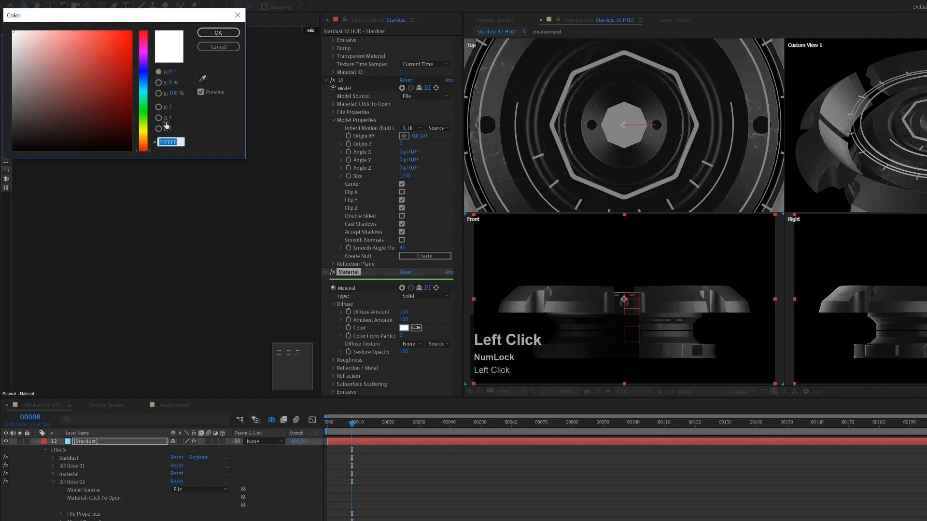
{"action": "left_click", "coordinate": [145, 144]}
{"action": "left_click_drag", "start_coordinate": [144, 145], "coordinate": [146, 145]}
{"action": "left_click_drag", "start_coordinate": [113, 42], "coordinate": [122, 22]}
{"action": "left_click_drag", "start_coordinate": [142, 143], "coordinate": [141, 141]}
{"action": "left_click_drag", "start_coordinate": [125, 55], "coordinate": [133, 30]}
{"action": "left_click", "coordinate": [218, 32]}
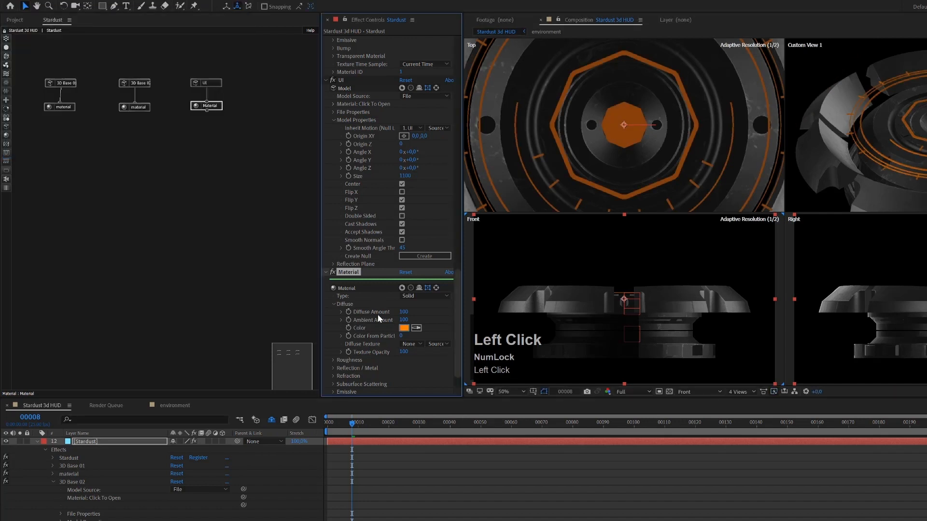
- Set the Roughness Amount of the UI model's material to 0
{"action": "left_click", "coordinate": [333, 360]}
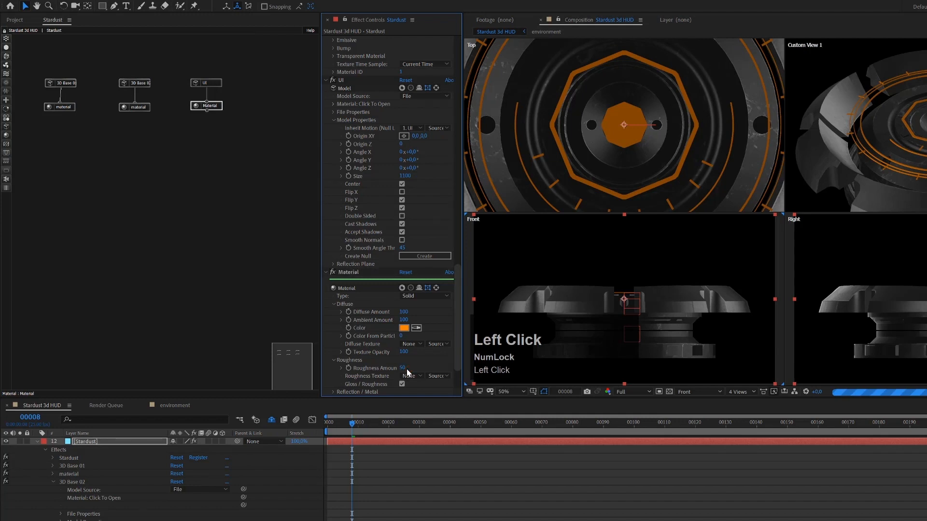
{"action": "left_click", "coordinate": [404, 368]}
{"action": "type", "text": "0"}
{"action": "key", "text": "Return"}
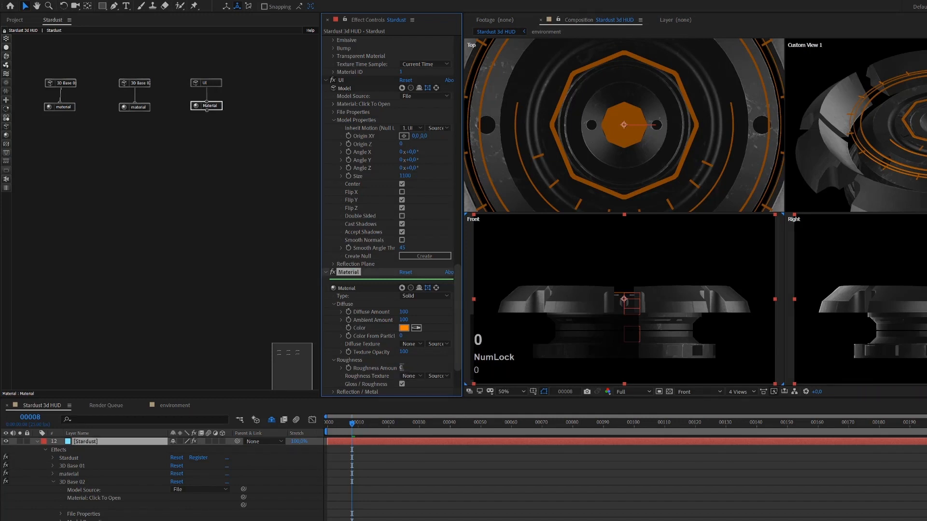
- Set the Emissive Amount of the UI model's material to 100
{"action": "scroll", "coordinate": [338, 357], "scroll_direction": "down", "scroll_amount": 3}
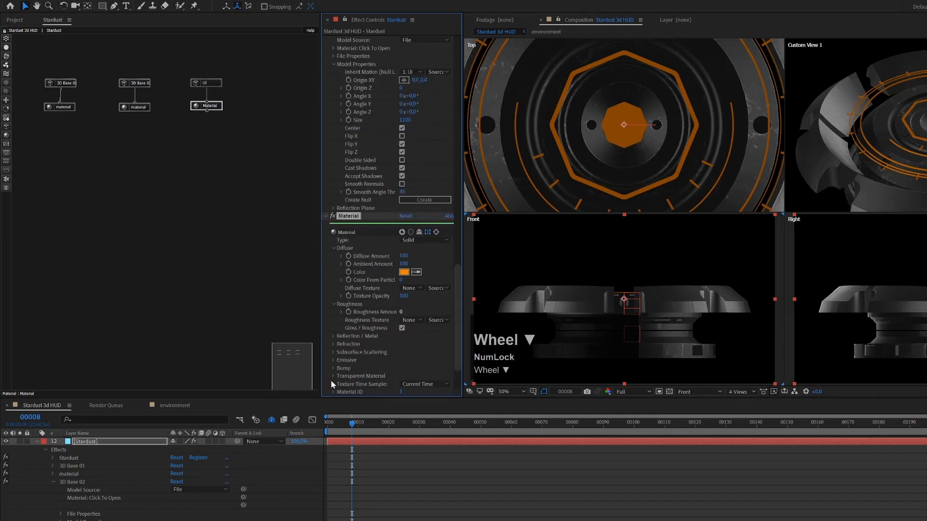
{"action": "left_click", "coordinate": [334, 336]}
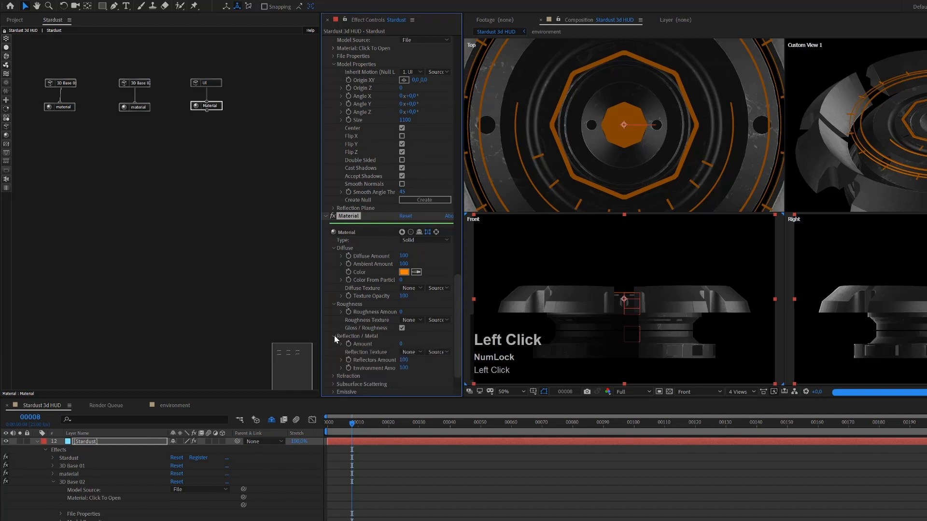
{"action": "left_click", "coordinate": [334, 336]}
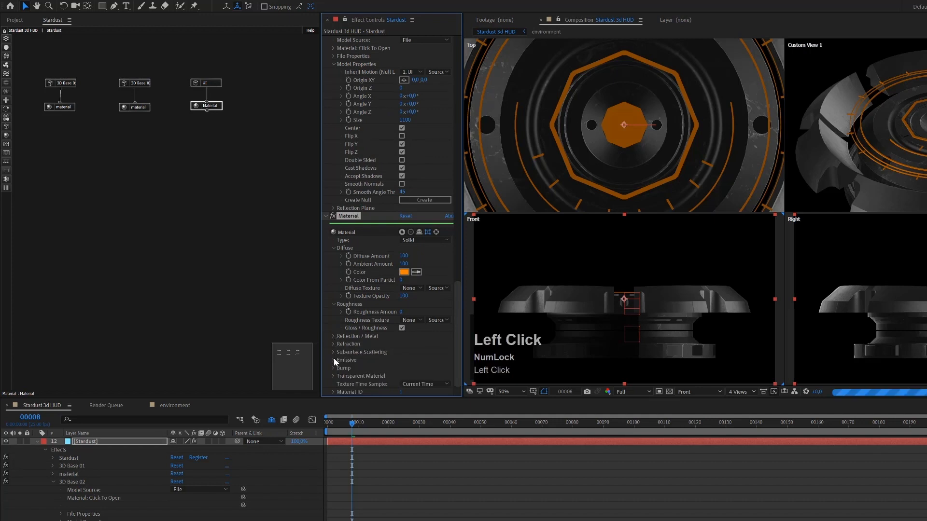
{"action": "left_click", "coordinate": [333, 361]}
{"action": "left_click", "coordinate": [401, 368]}
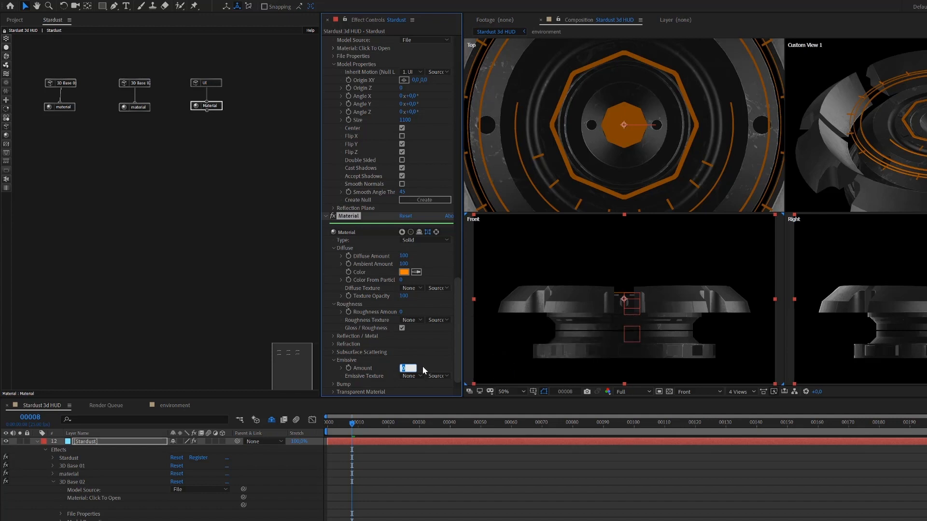
{"action": "type", "text": "100"}
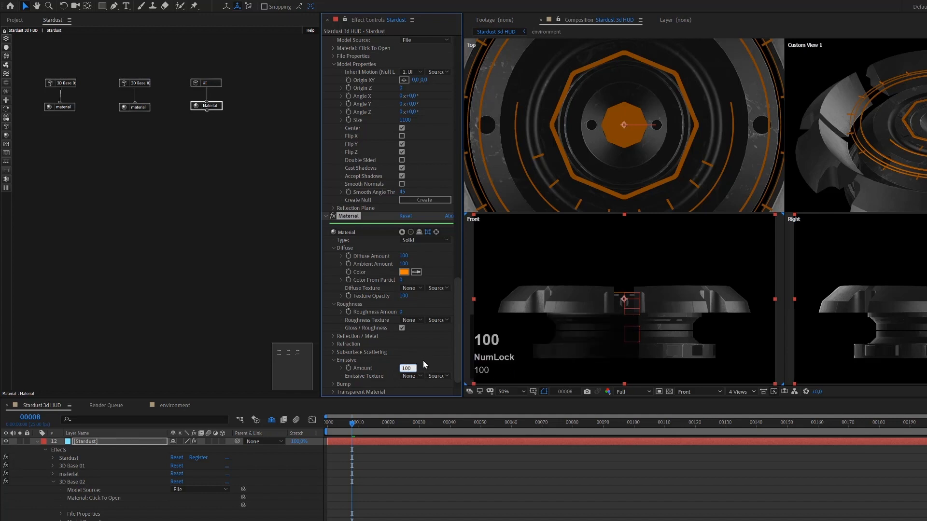
{"action": "left_click", "coordinate": [425, 365]}
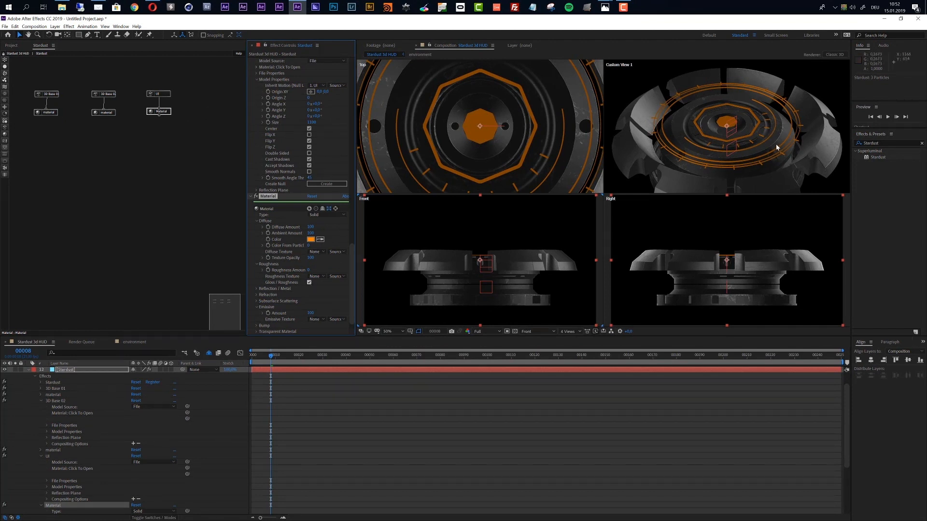
- Switch the composition to a single-view layout and move the 3D Base 02 and UI nodes closer to 3D Base 01
{"action": "left_click", "coordinate": [568, 331]}
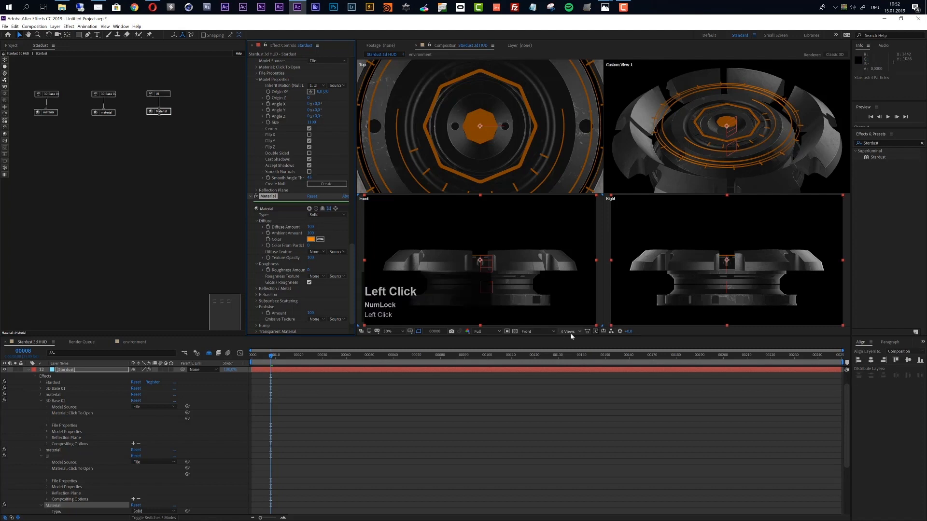
{"action": "left_click", "coordinate": [571, 339]}
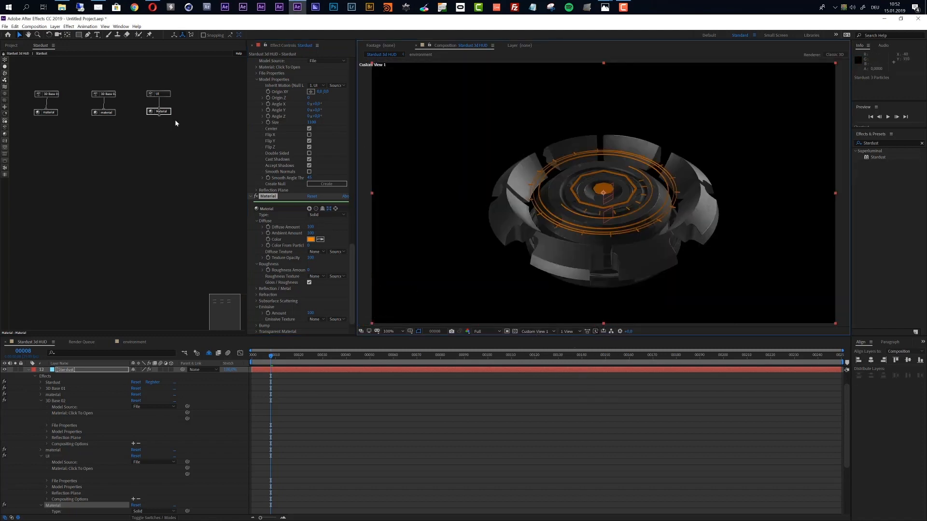
{"action": "left_click_drag", "start_coordinate": [107, 94], "coordinate": [76, 98]}
{"action": "left_click_drag", "start_coordinate": [175, 92], "coordinate": [130, 95]}
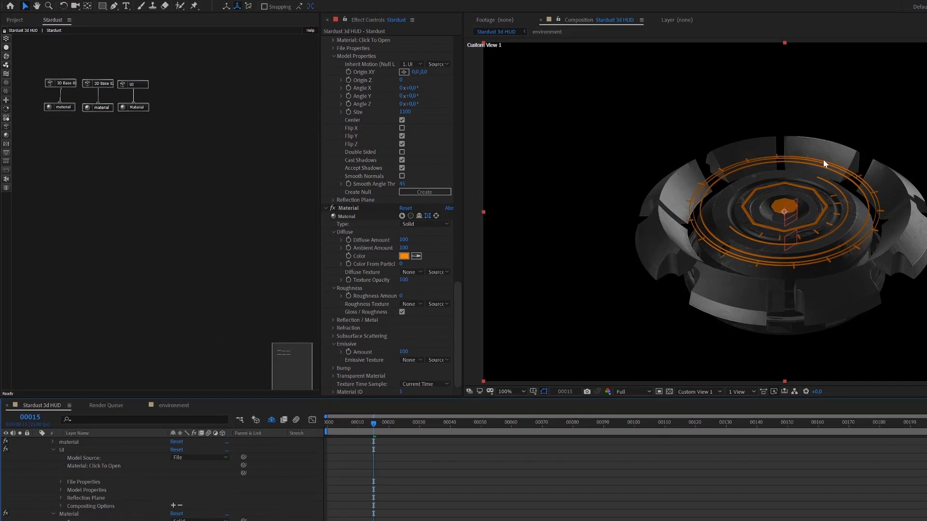
- Add an Emitter node with a connected Particle node below the model nodes in the Stardust graph
{"action": "left_click_drag", "start_coordinate": [5, 39], "coordinate": [68, 137]}
{"action": "left_click_drag", "start_coordinate": [6, 47], "coordinate": [61, 135]}
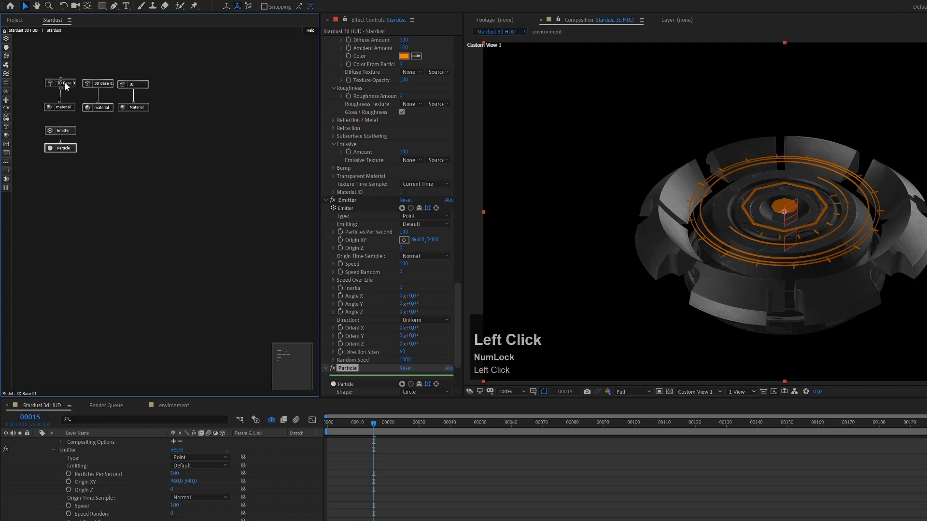
- Disable the 3D Base 01 and 3D Base 02 model nodes
{"action": "left_click", "coordinate": [66, 86]}
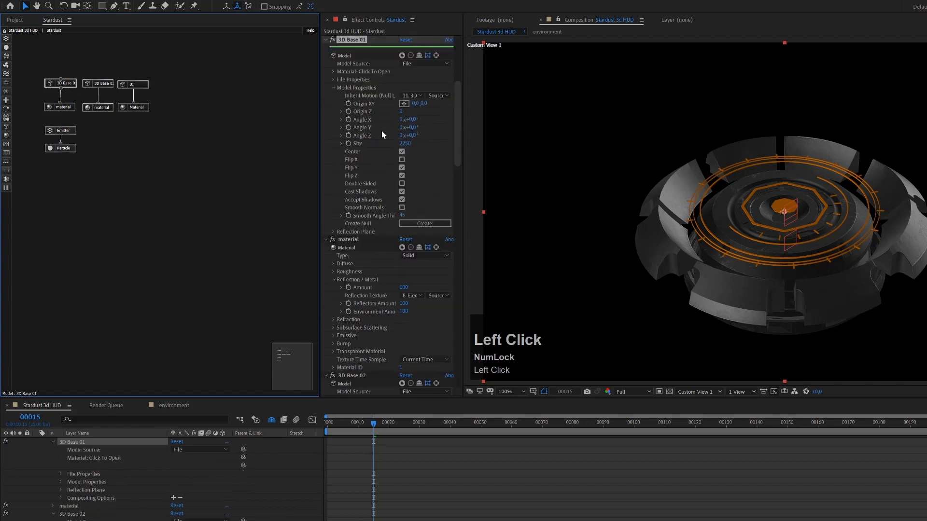
{"action": "left_click", "coordinate": [407, 57]}
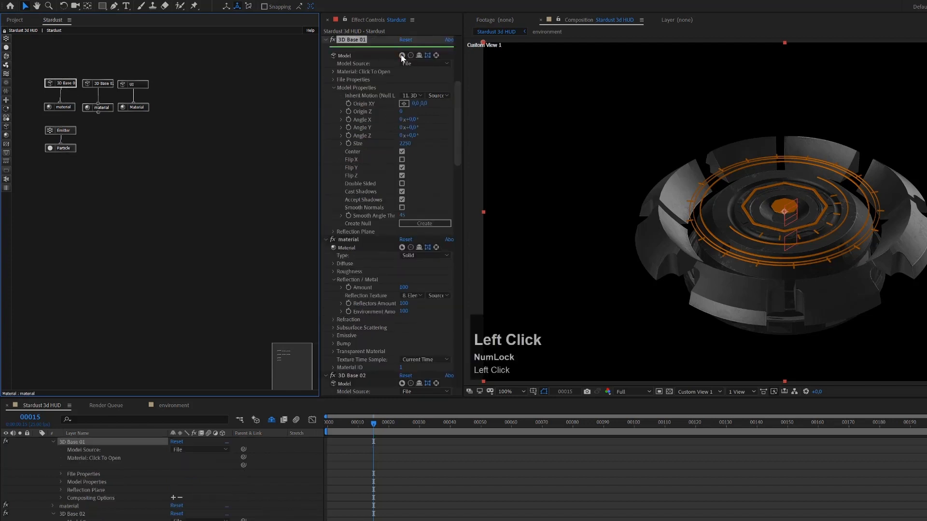
{"action": "left_click", "coordinate": [91, 82]}
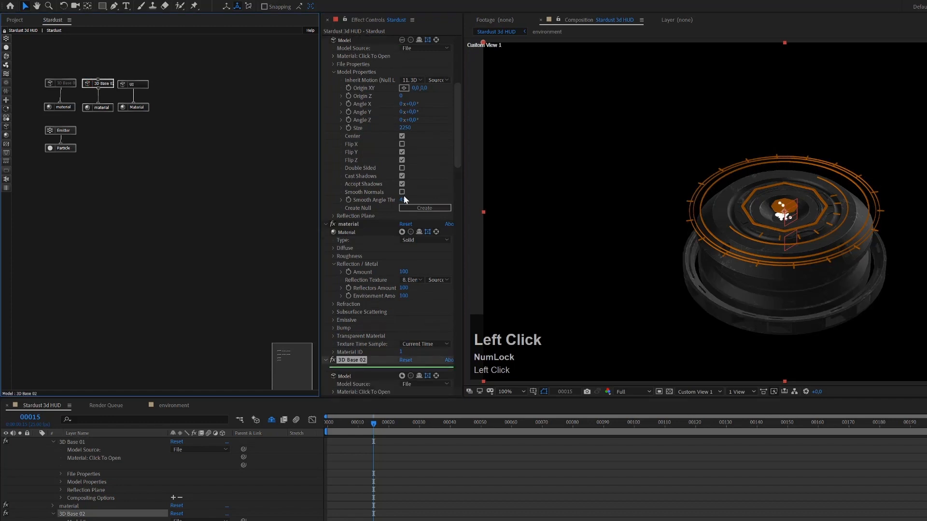
{"action": "left_click", "coordinate": [403, 376]}
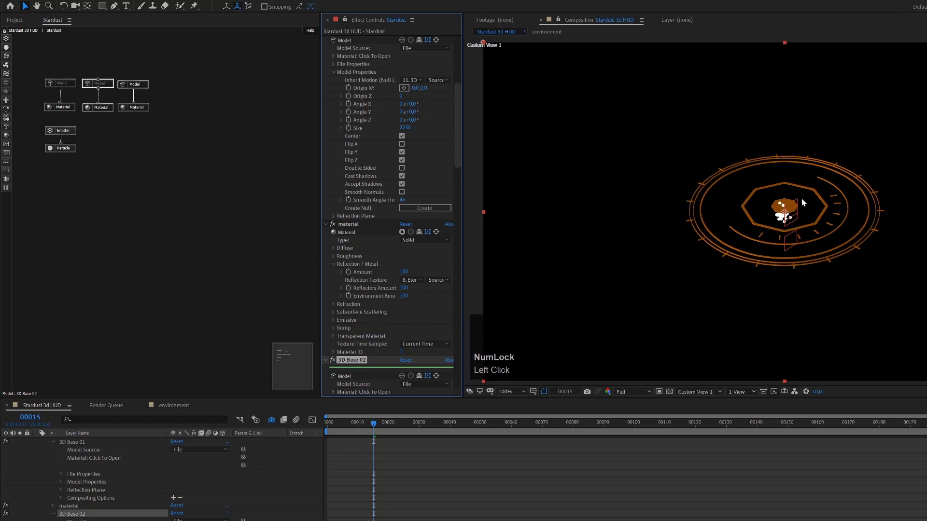
- Set the Emitter node's type to Ring
{"action": "left_click", "coordinate": [64, 130]}
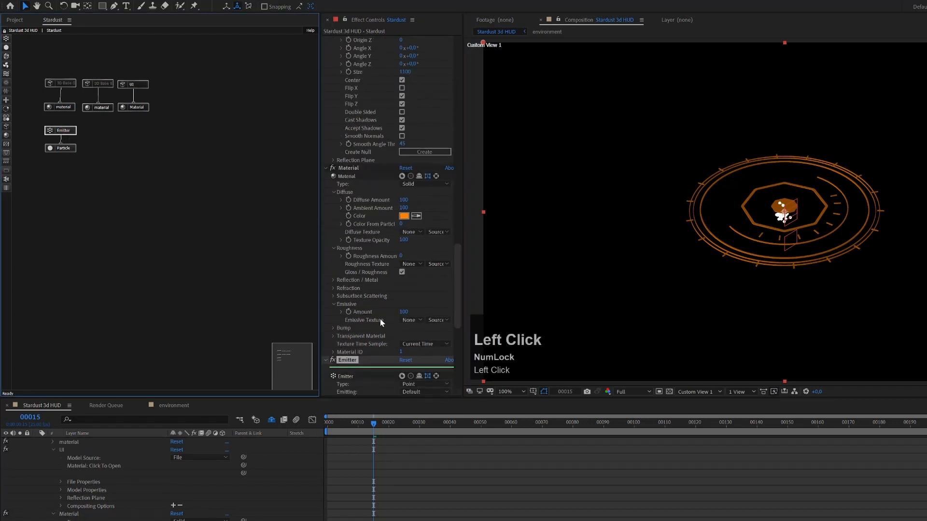
{"action": "scroll", "coordinate": [382, 299], "scroll_direction": "down", "scroll_amount": 5}
{"action": "left_click", "coordinate": [386, 278]}
{"action": "left_click", "coordinate": [419, 278]}
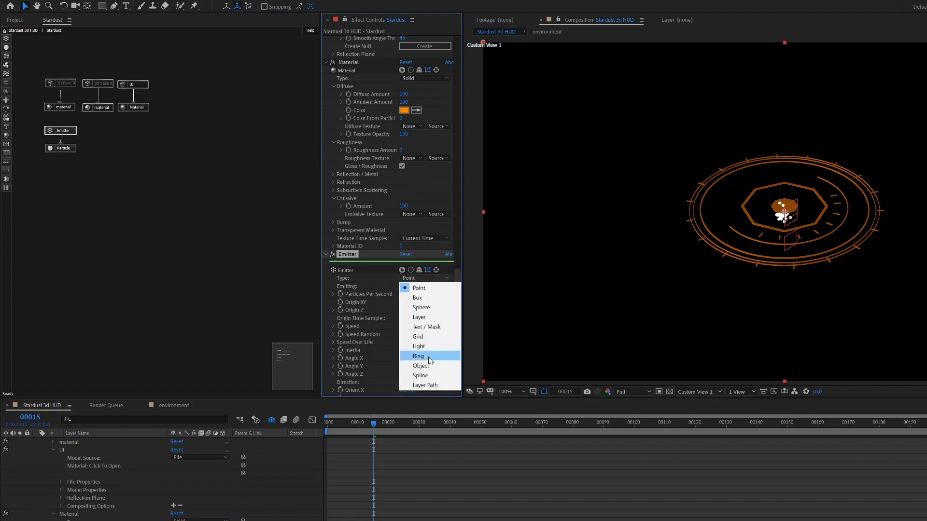
{"action": "left_click", "coordinate": [419, 356]}
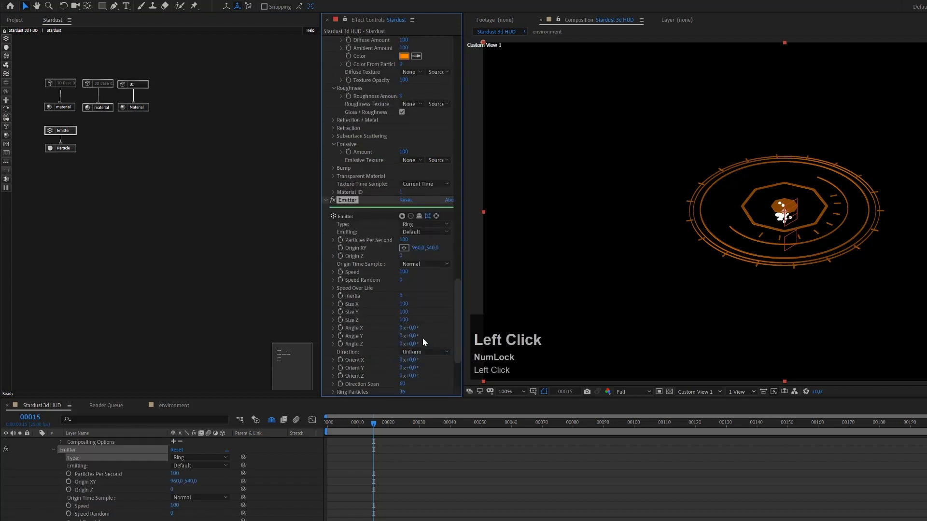
- Set the ring emitter's Speed to 0 and its Emitting mode to Once
{"action": "left_click", "coordinate": [405, 272]}
{"action": "type", "text": "0"}
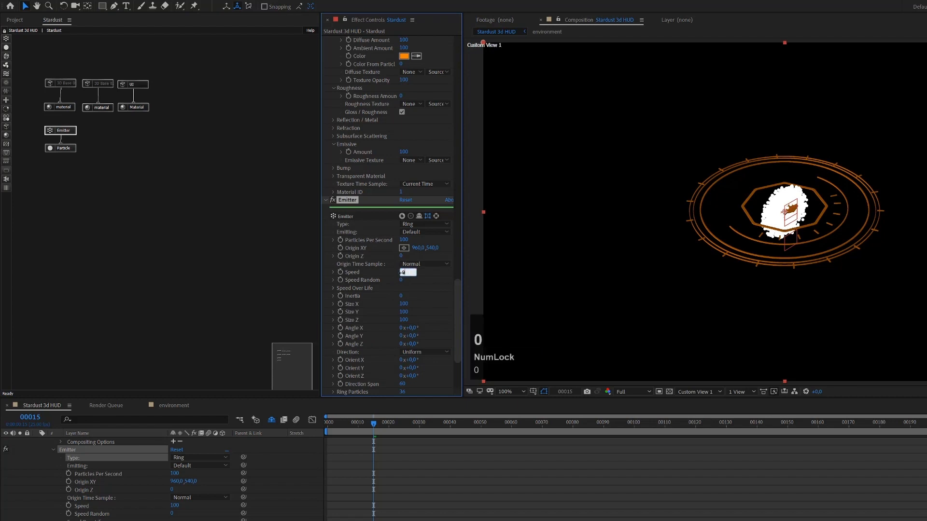
{"action": "left_click", "coordinate": [418, 231]}
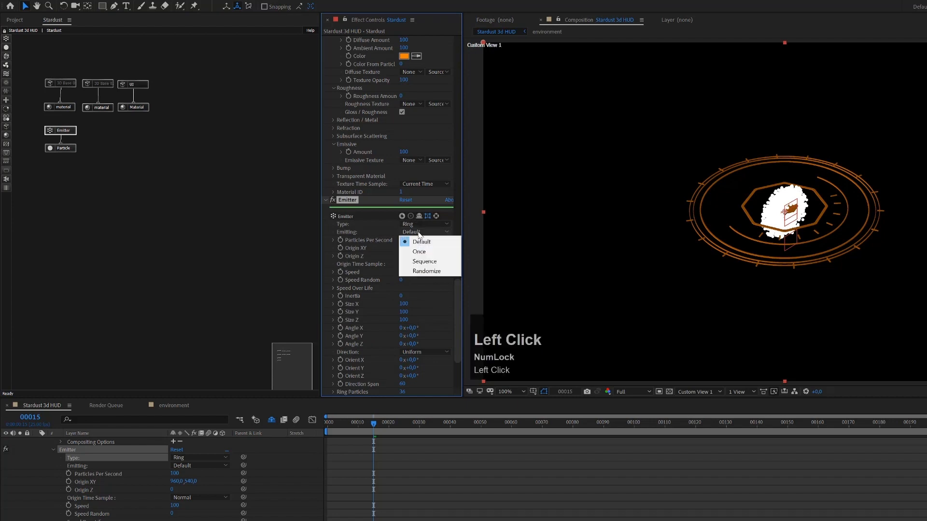
{"action": "left_click", "coordinate": [422, 255]}
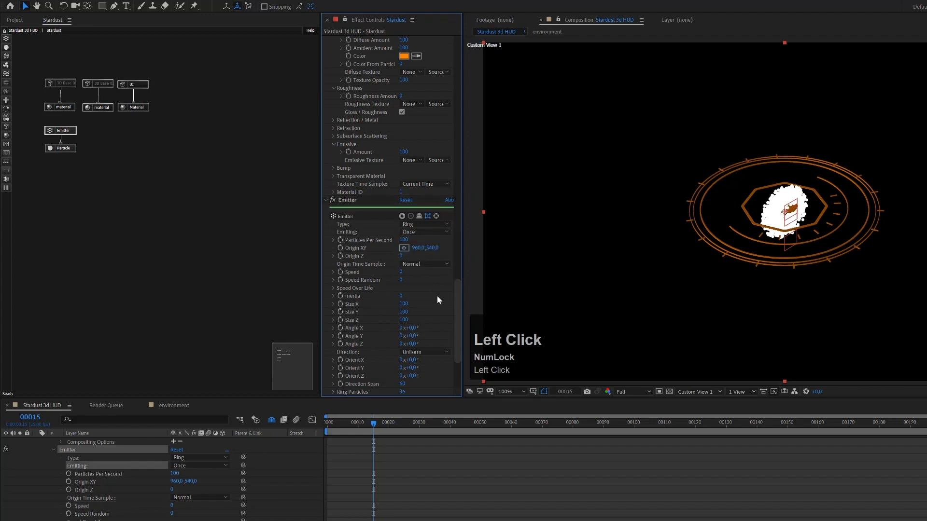
- Set the emitter's Size X to 5 and its Ring Particles to 72
{"action": "scroll", "coordinate": [437, 296], "scroll_direction": "down", "scroll_amount": 3}
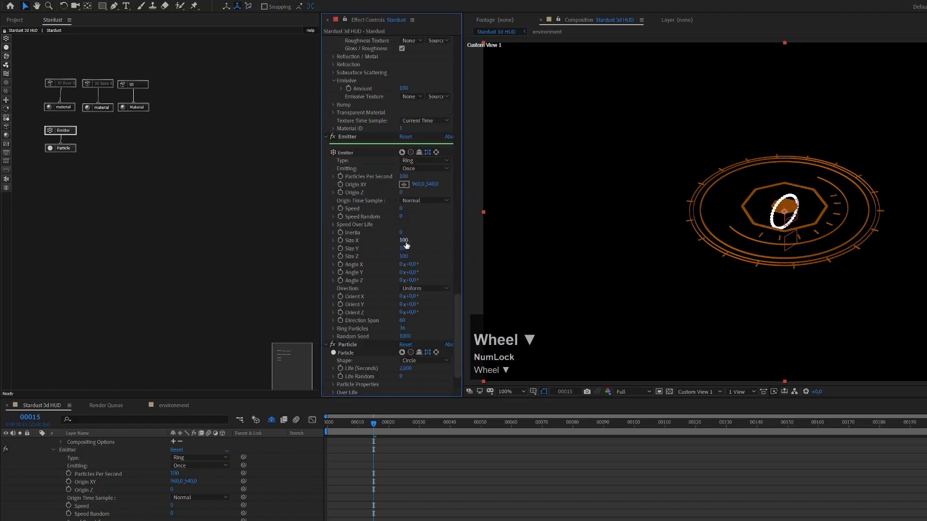
{"action": "left_click", "coordinate": [405, 240]}
{"action": "type", "text": "5"}
{"action": "key", "text": "Return"}
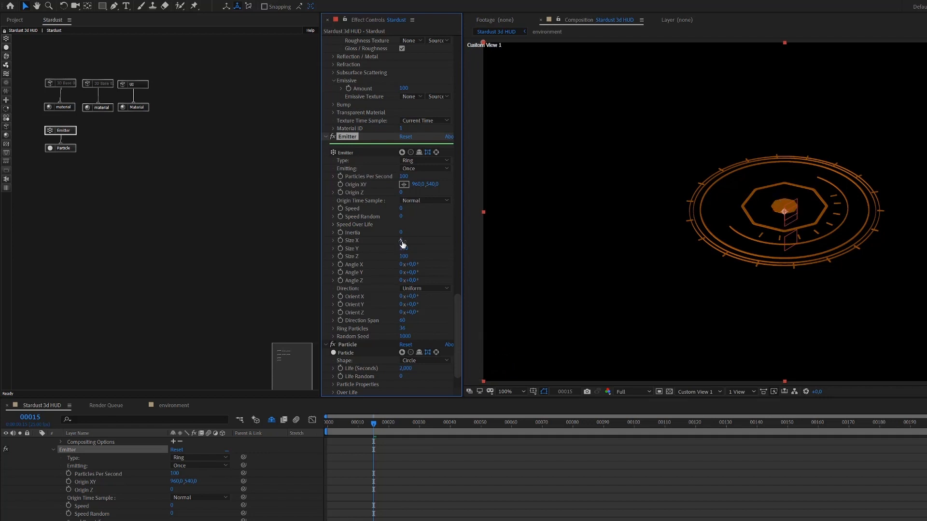
{"action": "left_click", "coordinate": [405, 328]}
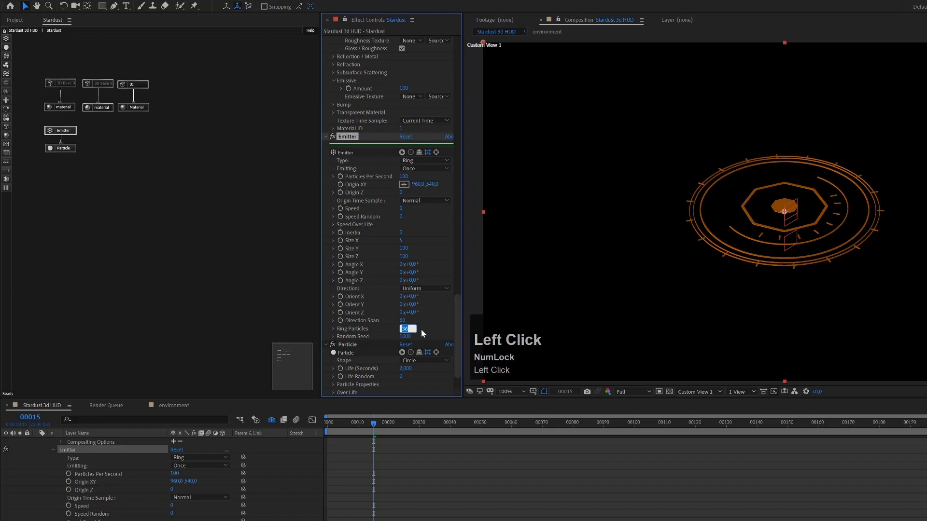
{"action": "type", "text": "72"}
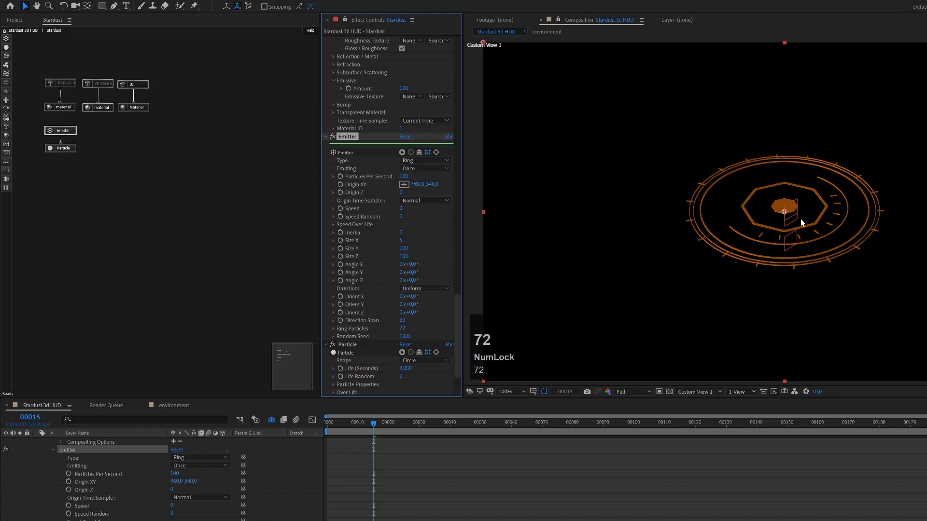
- Rotate the emitter to an Angle X of -90° and set the Y value of its origin to 450
{"action": "left_click", "coordinate": [414, 265]}
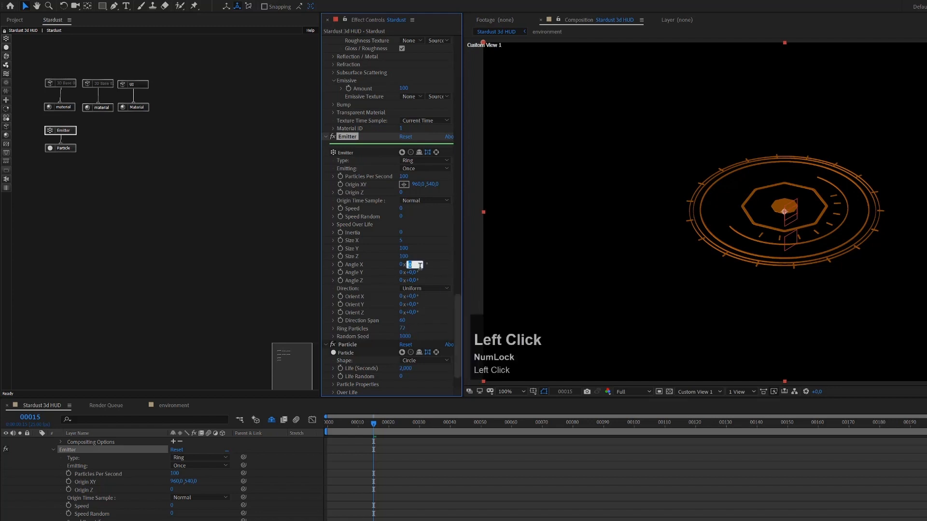
{"action": "type", "text": "-90"}
{"action": "key", "text": "Return"}
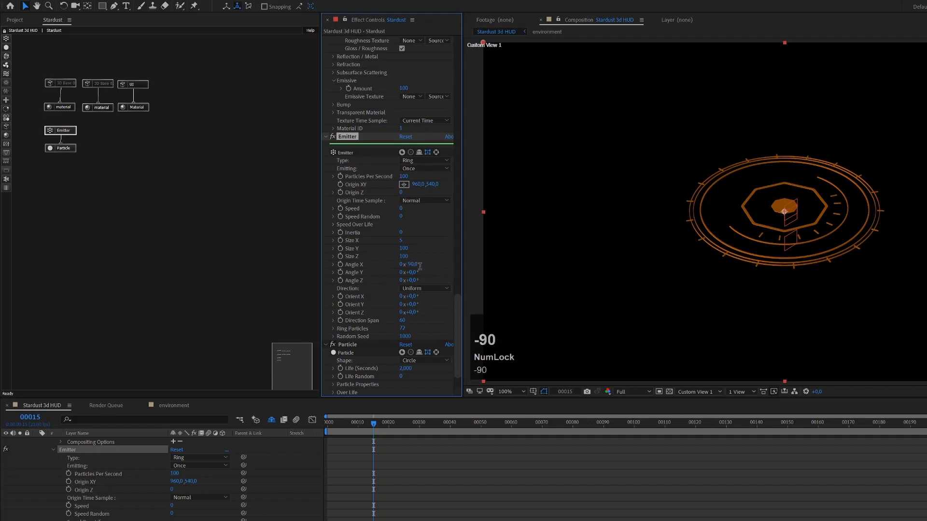
{"action": "left_click", "coordinate": [432, 185]}
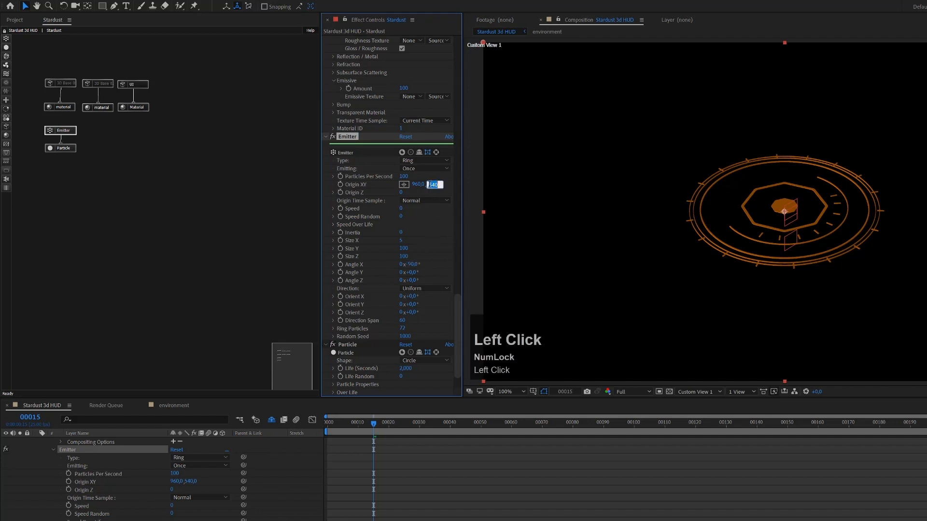
{"action": "type", "text": "450"}
{"action": "key", "text": "Return"}
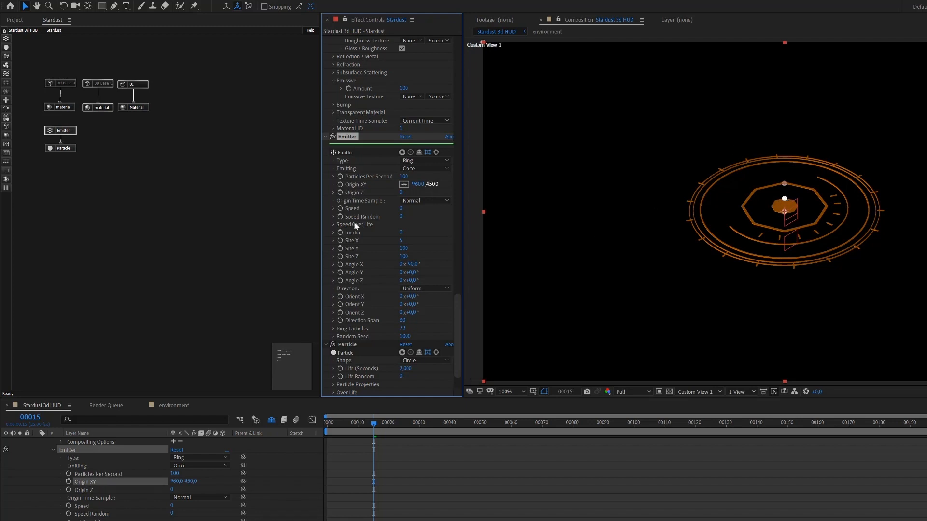
- Set the Particle node's Life to 10 seconds
{"action": "left_click", "coordinate": [62, 148]}
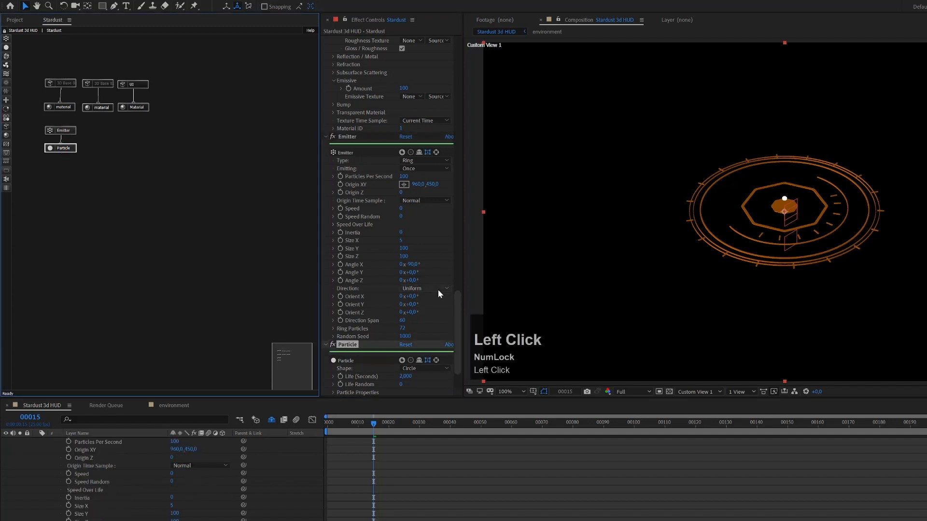
{"action": "scroll", "coordinate": [438, 289], "scroll_direction": "down", "scroll_amount": 3}
{"action": "left_click", "coordinate": [409, 320]}
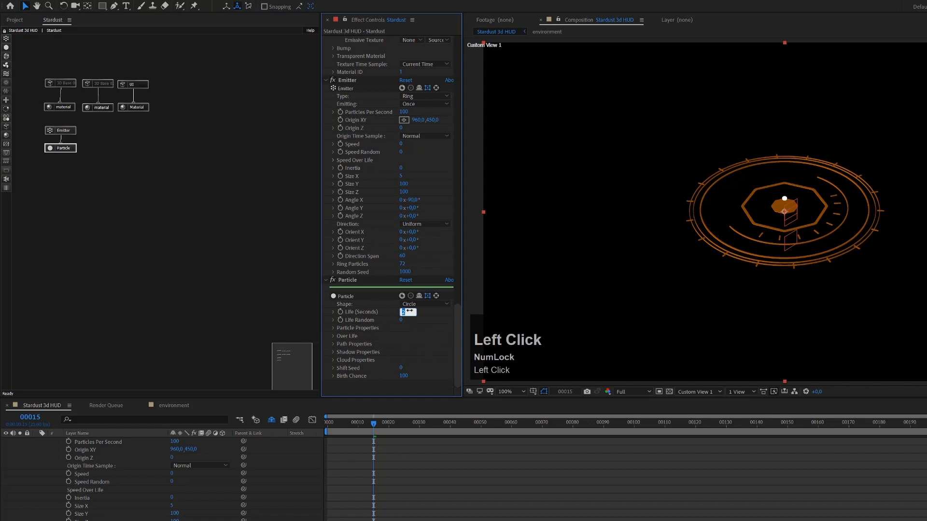
{"action": "type", "text": "100"}
{"action": "key", "text": "BackSpace"}
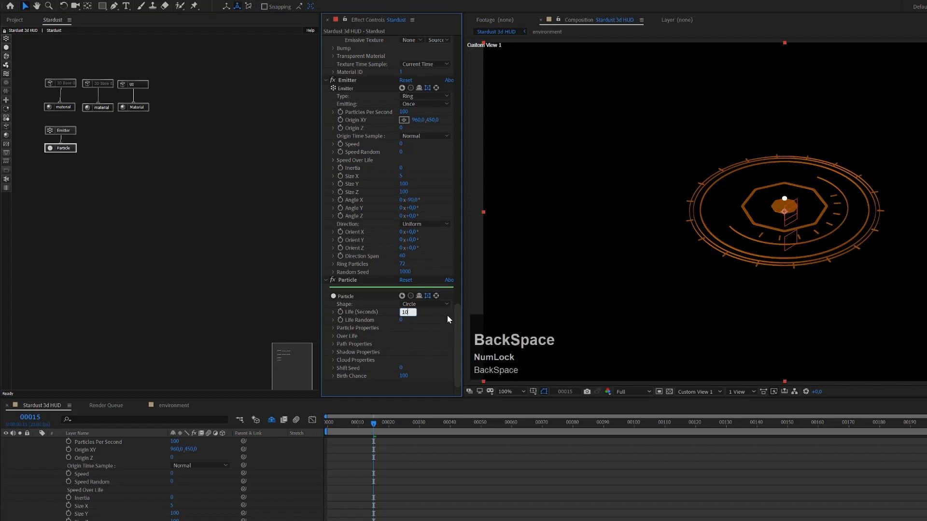
{"action": "left_click", "coordinate": [421, 328]}
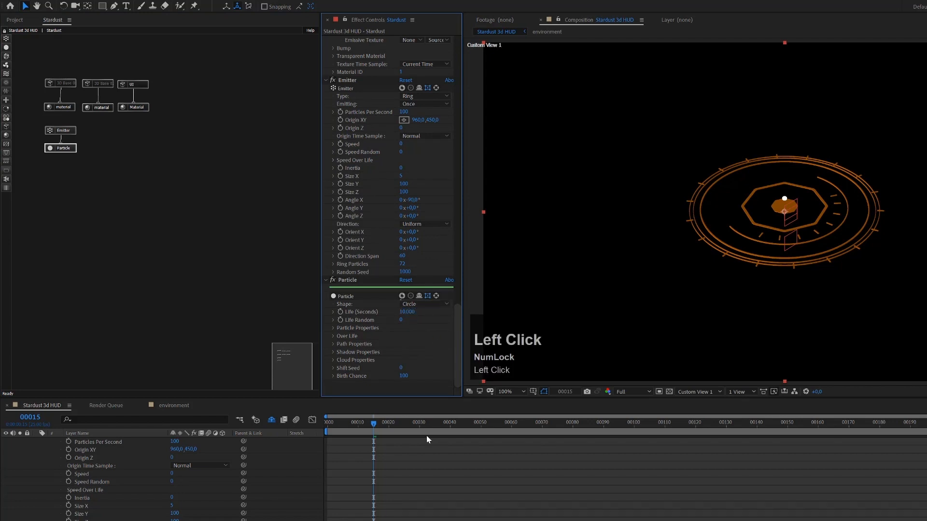
- Change the particle shape to Rectangle and set its Size to 12 pixels
{"action": "left_click", "coordinate": [425, 303]}
{"action": "left_click", "coordinate": [421, 323]}
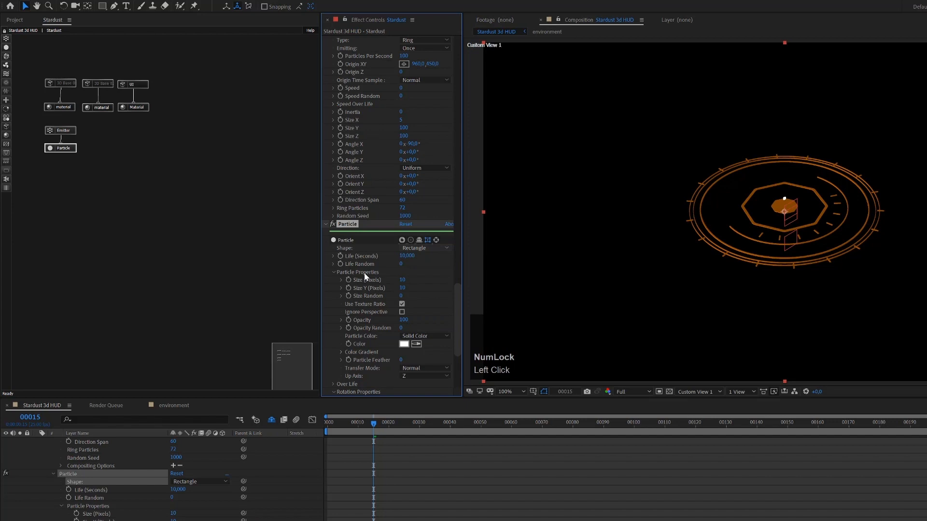
{"action": "left_click", "coordinate": [404, 280]}
{"action": "type", "text": "12"}
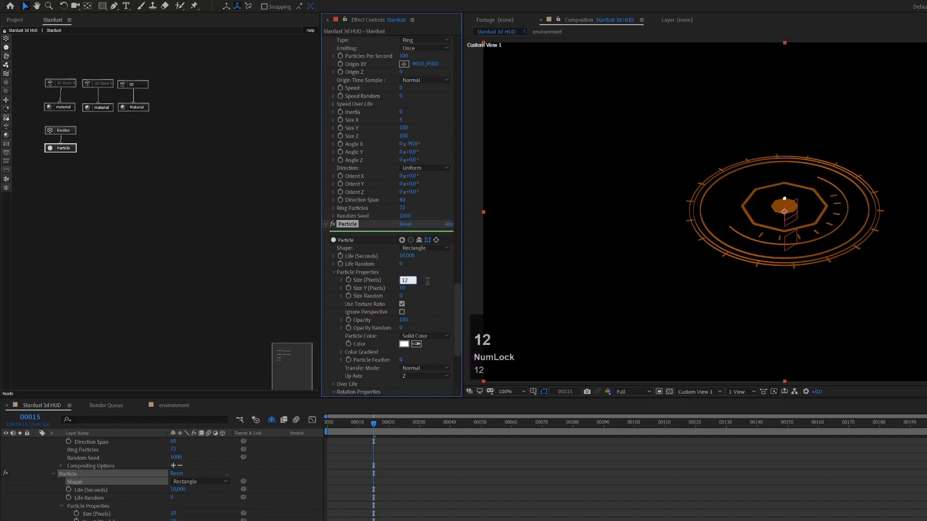
{"action": "key", "text": "Return"}
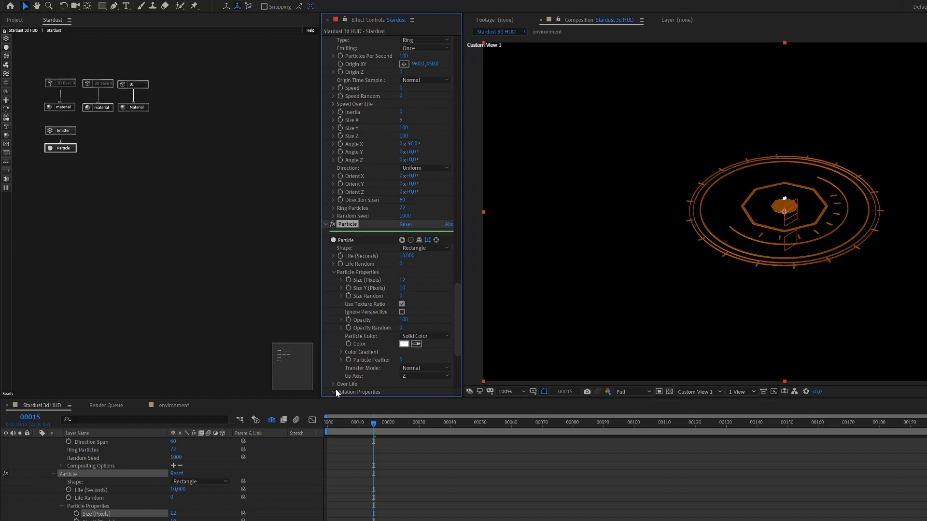
- Set Angle X in the particle's Rotation Properties to 90°
{"action": "scroll", "coordinate": [355, 338], "scroll_direction": "down", "scroll_amount": 3}
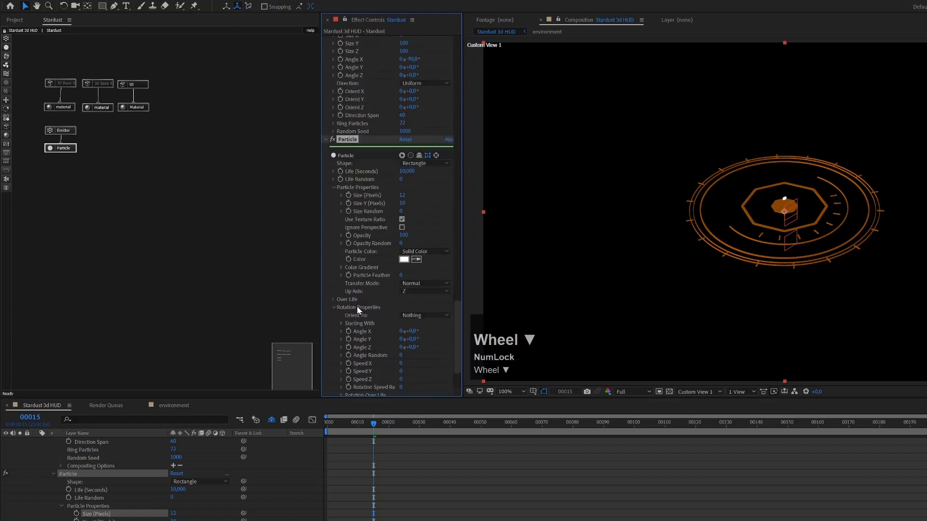
{"action": "left_click", "coordinate": [411, 332]}
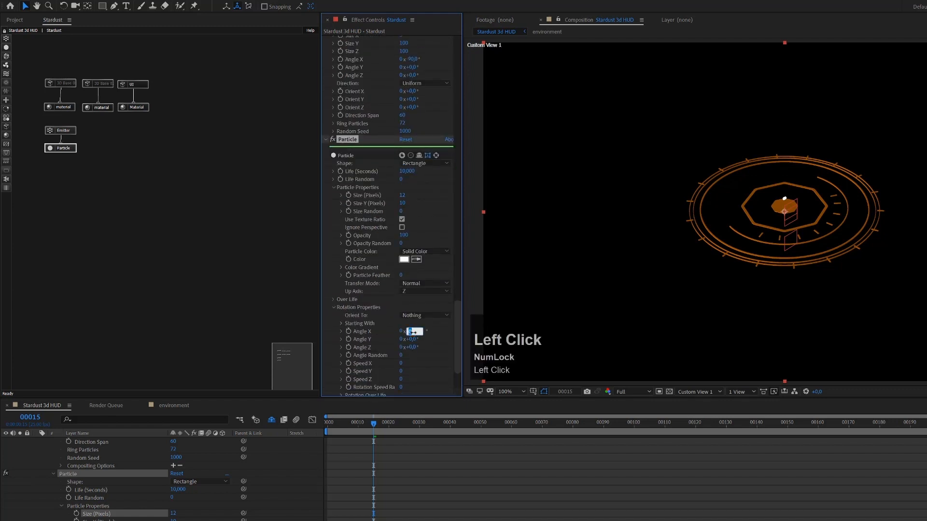
{"action": "type", "text": "90"}
{"action": "key", "text": "Return"}
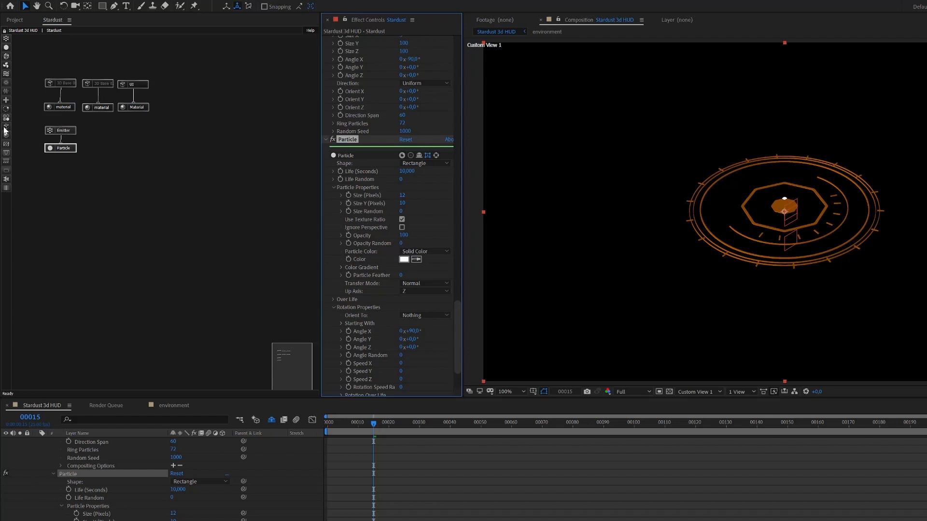
- Add a Replica node below the Particle node and set its Replicate Type to Linear
{"action": "left_click_drag", "start_coordinate": [6, 91], "coordinate": [71, 166]}
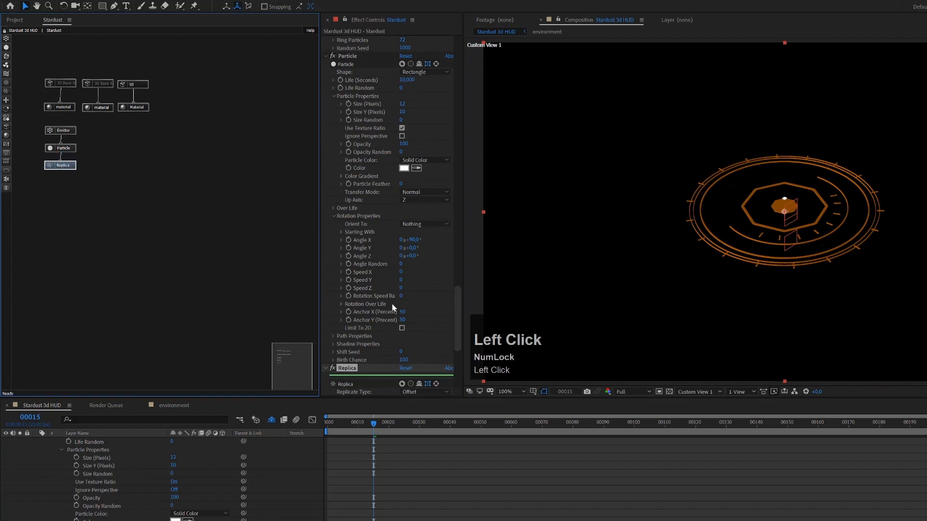
{"action": "scroll", "coordinate": [392, 307], "scroll_direction": "down", "scroll_amount": 7}
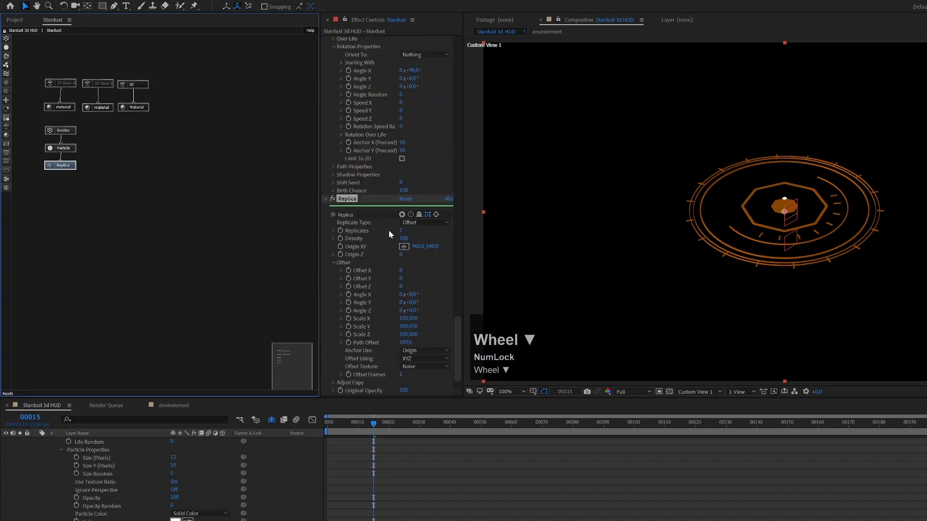
{"action": "left_click", "coordinate": [420, 224]}
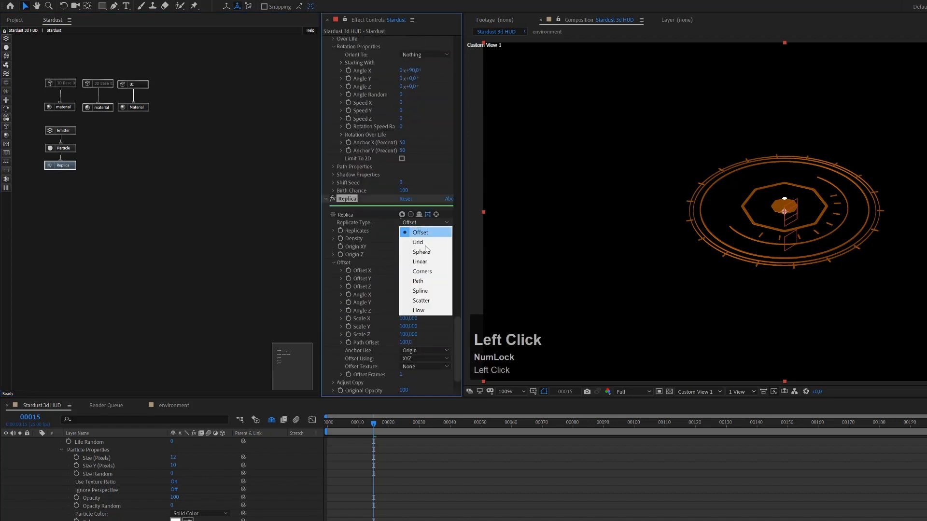
{"action": "left_click", "coordinate": [423, 263]}
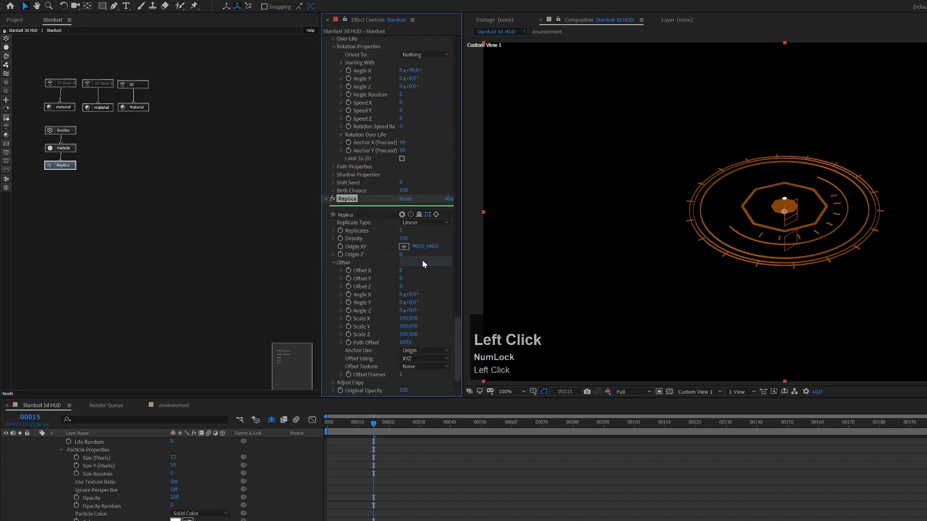
- Set the Replica node to 45 replicates, with offset Scale X and Scale Z at 350
{"action": "left_click", "coordinate": [401, 231]}
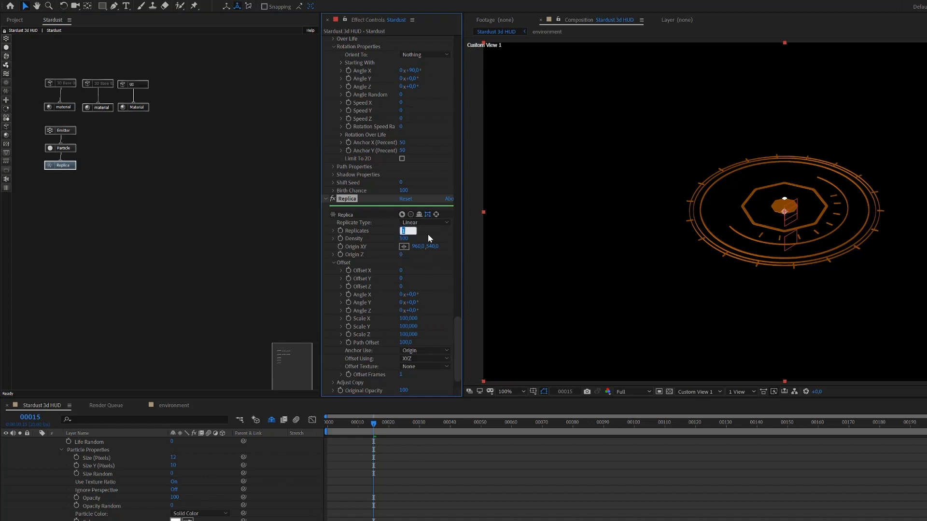
{"action": "type", "text": "45"}
{"action": "left_click", "coordinate": [407, 318]}
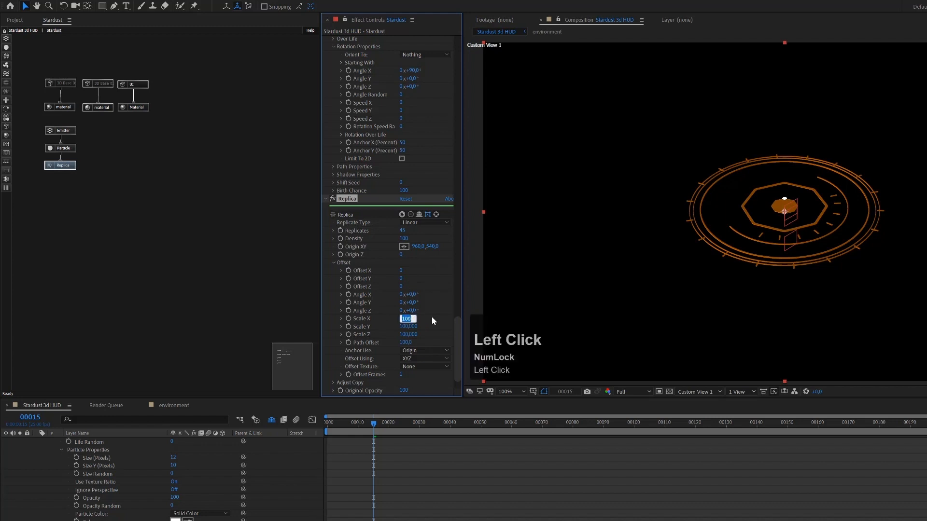
{"action": "type", "text": "350"}
{"action": "key", "text": "Tab"}
{"action": "key", "text": "Tab"}
{"action": "type", "text": "350"}
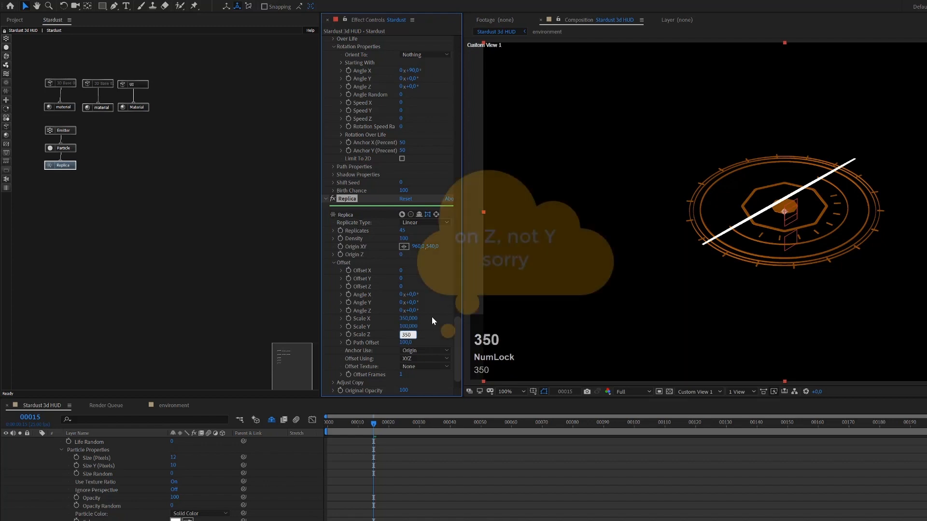
{"action": "key", "text": "Return"}
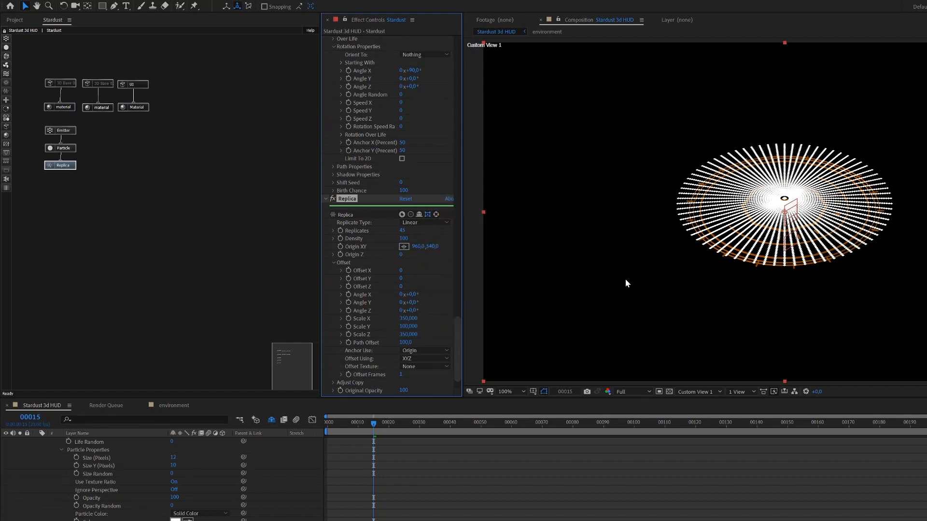
- Set the Replica node's offset Angle Y to 13° to twist the particle rows into a spiral
{"action": "left_click", "coordinate": [413, 302]}
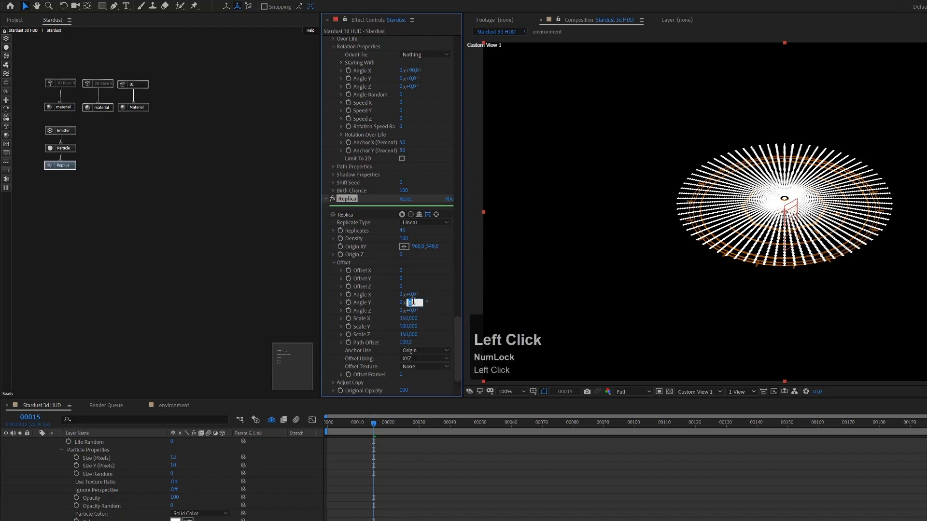
{"action": "type", "text": "13"}
{"action": "key", "text": "Return"}
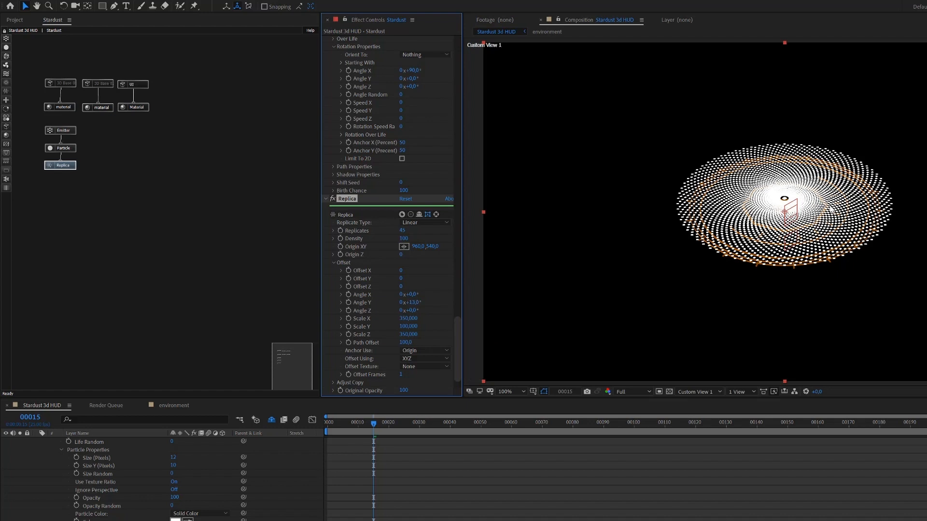
{"action": "scroll", "coordinate": [772, 208], "scroll_direction": "up", "scroll_amount": 1}
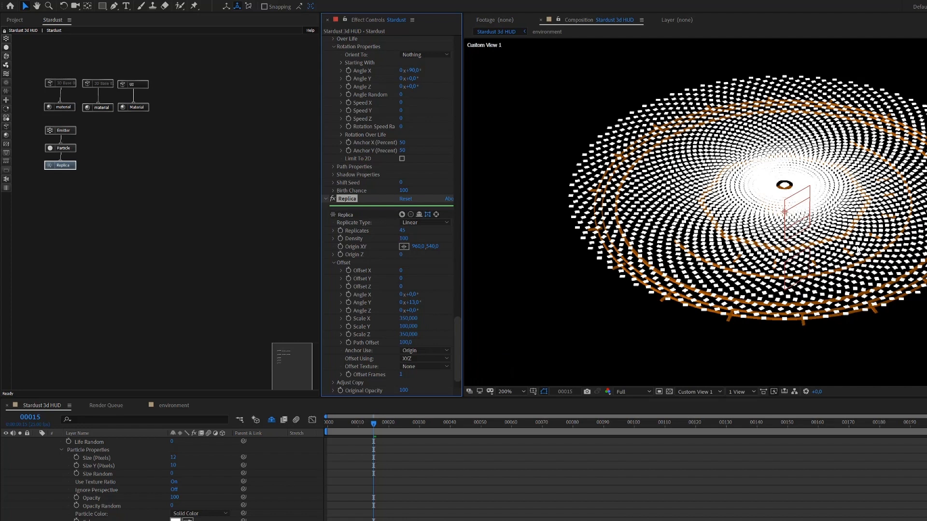
- Apply the Fade Out Bezier 2 preset to the Size curve in the Replica node's Along Path Properties
{"action": "scroll", "coordinate": [834, 172], "scroll_direction": "down", "scroll_amount": 1}
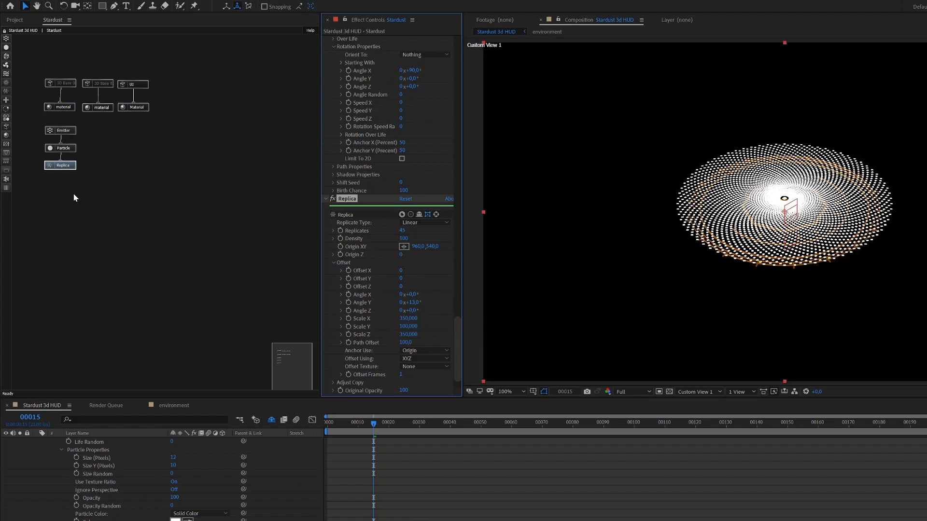
{"action": "scroll", "coordinate": [411, 263], "scroll_direction": "down", "scroll_amount": 1}
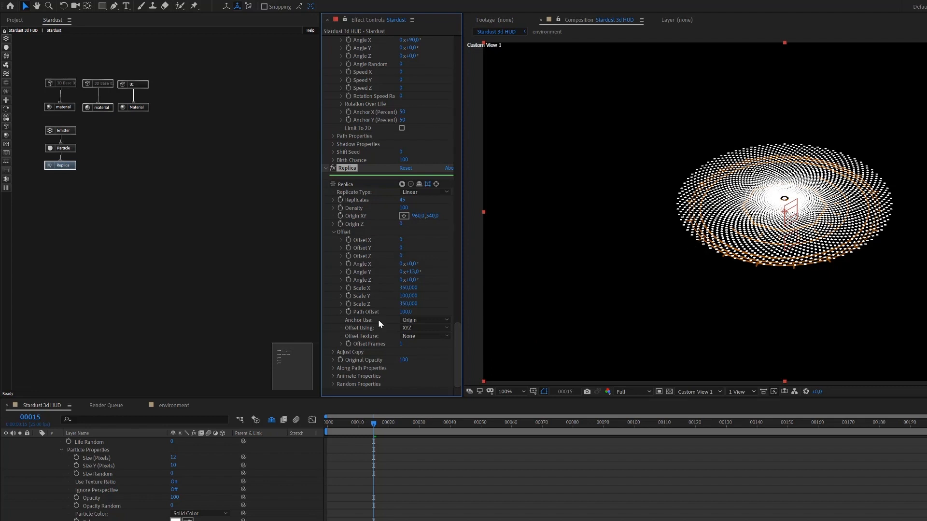
{"action": "left_click", "coordinate": [333, 368]}
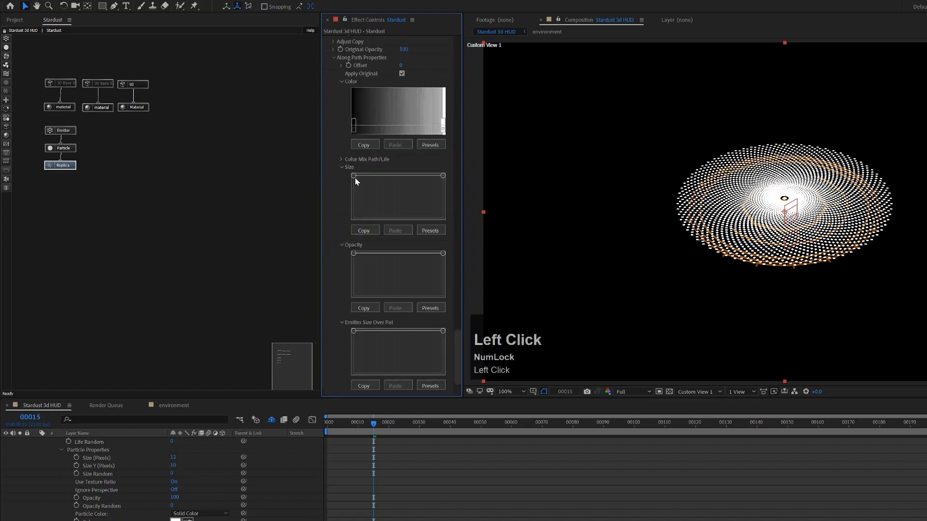
{"action": "left_click", "coordinate": [436, 230]}
{"action": "left_click", "coordinate": [716, 265]}
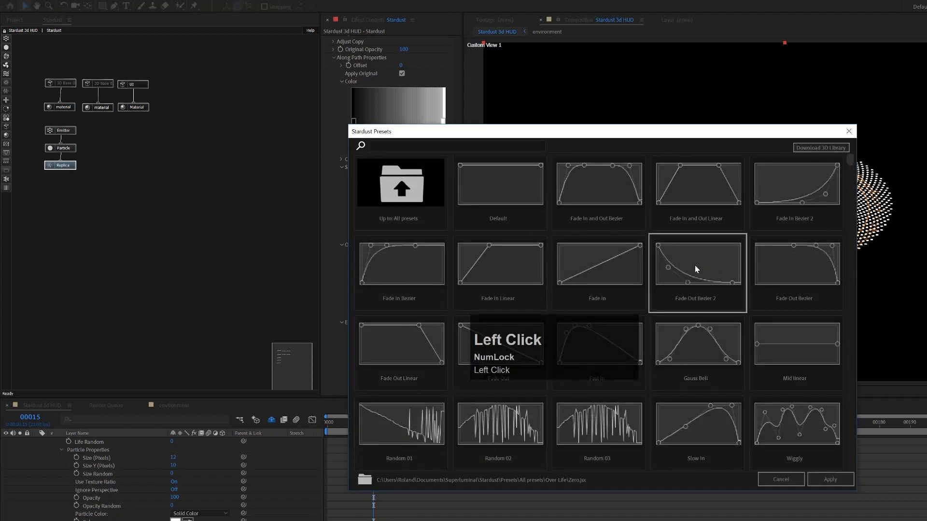
{"action": "left_click", "coordinate": [829, 480]}
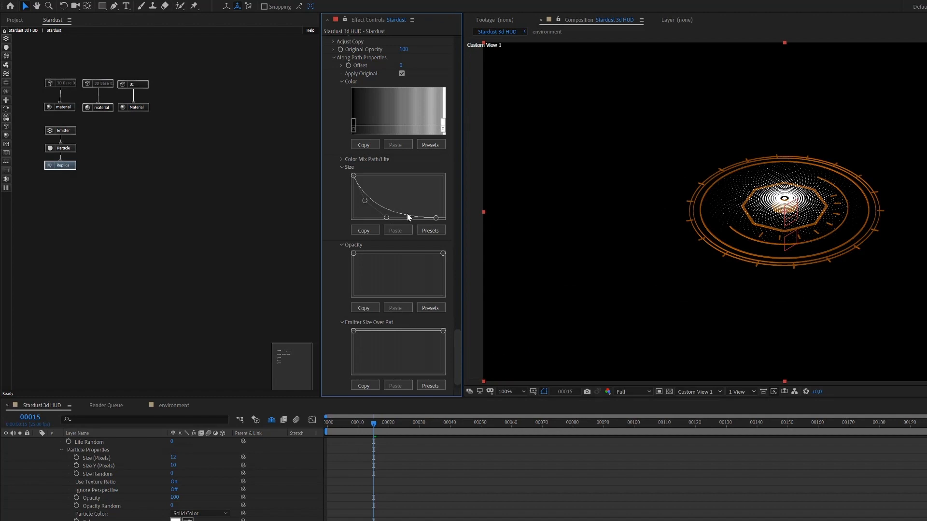
- Reshape the Replica's Size curve into a gentler falloff that ends at roughly half height
{"action": "mouse_move", "coordinate": [366, 203]}
{"action": "left_mouse_down"}
{"action": "mouse_move", "coordinate": [363, 194]}
{"action": "mouse_move", "coordinate": [387, 216]}
{"action": "mouse_move", "coordinate": [370, 211]}
{"action": "left_mouse_up"}
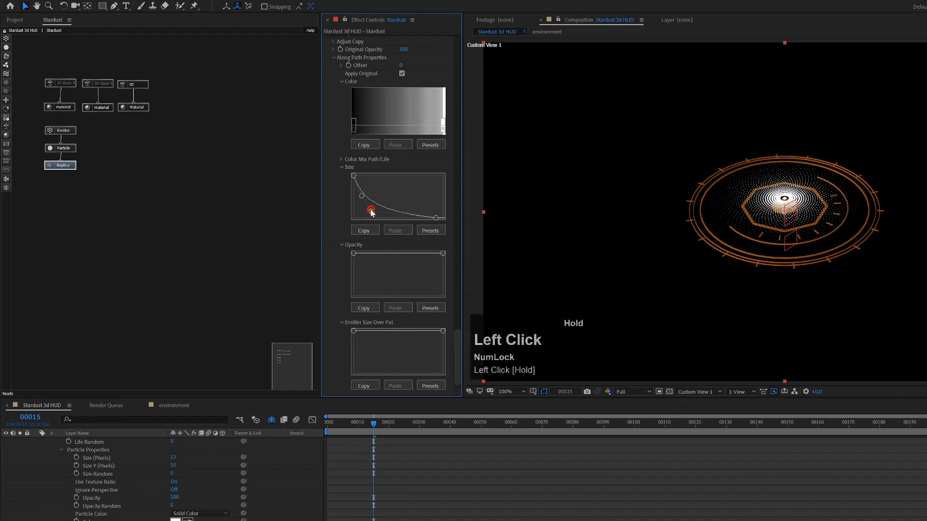
{"action": "left_click_drag", "start_coordinate": [437, 219], "coordinate": [431, 205]}
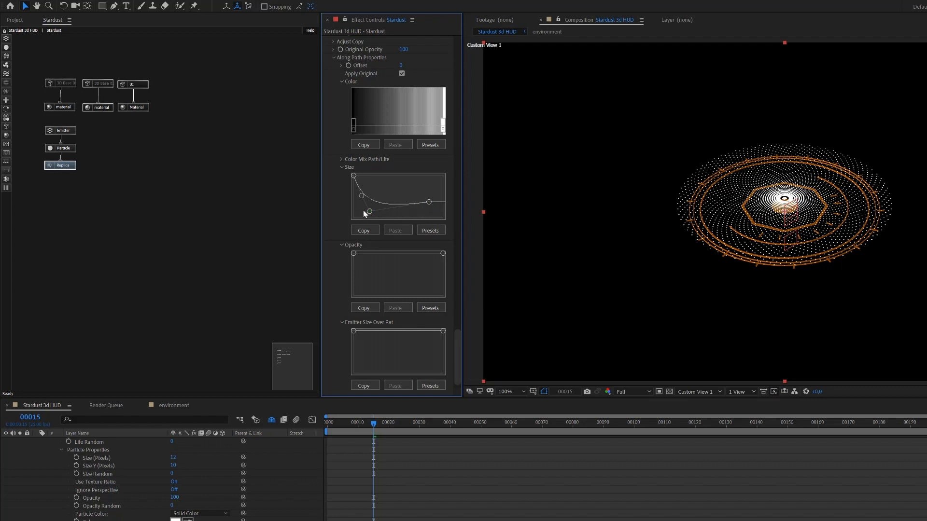
{"action": "mouse_move", "coordinate": [369, 211]}
{"action": "left_mouse_down"}
{"action": "mouse_move", "coordinate": [383, 201]}
{"action": "mouse_move", "coordinate": [363, 194]}
{"action": "mouse_move", "coordinate": [367, 187]}
{"action": "left_mouse_up"}
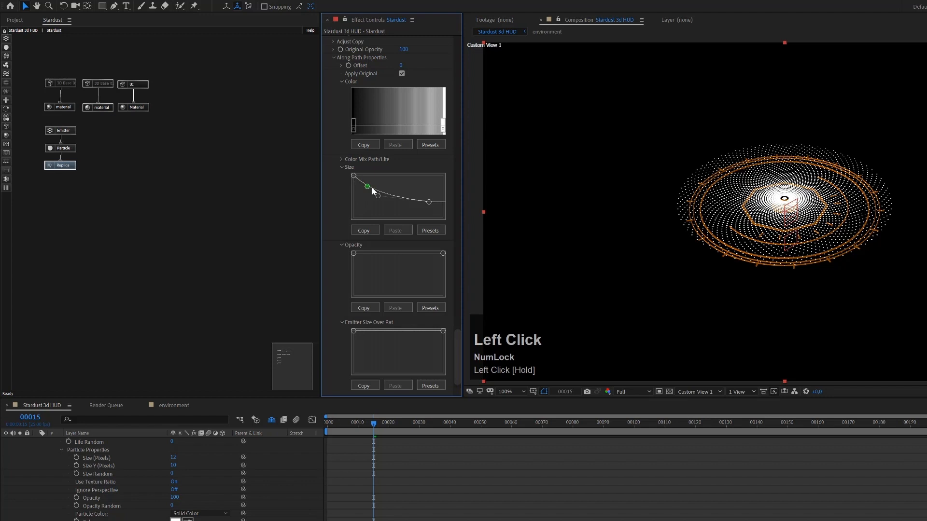
{"action": "mouse_move", "coordinate": [377, 195]}
{"action": "left_mouse_down"}
{"action": "mouse_move", "coordinate": [400, 205]}
{"action": "mouse_move", "coordinate": [368, 190]}
{"action": "left_mouse_up"}
{"action": "left_click", "coordinate": [430, 202]}
{"action": "left_click_drag", "start_coordinate": [431, 203], "coordinate": [368, 188]}
{"action": "left_click", "coordinate": [401, 201]}
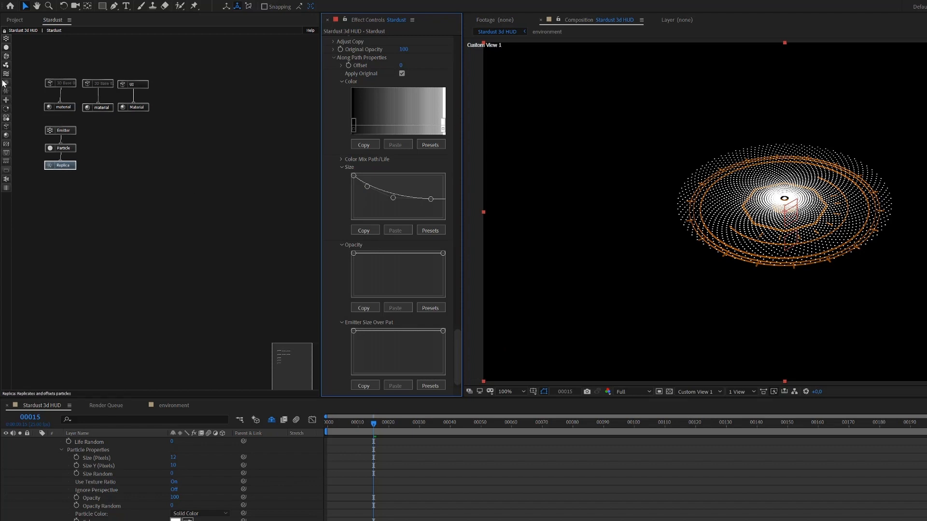
- Add a Turbulence node below the Replica node and set the Particle node's color to orange FD8500
{"action": "left_click_drag", "start_coordinate": [6, 77], "coordinate": [72, 187]}
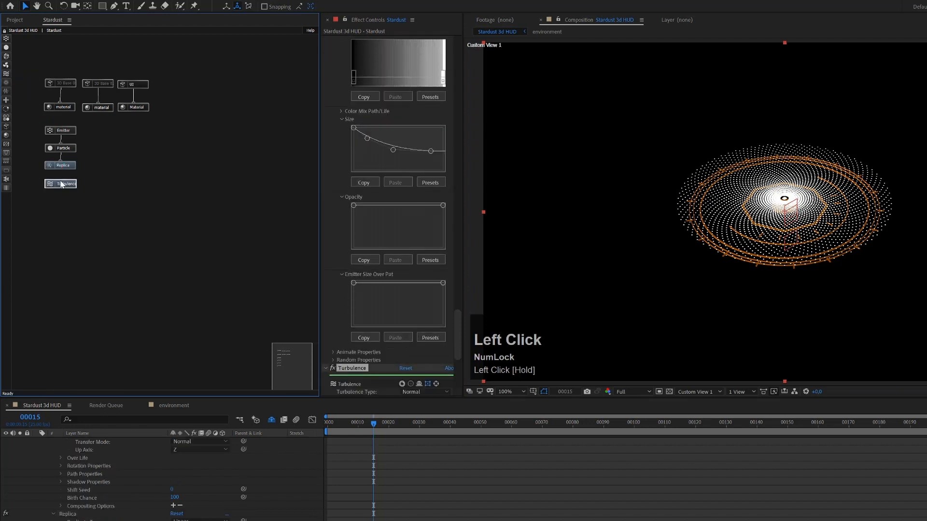
{"action": "left_click", "coordinate": [70, 150]}
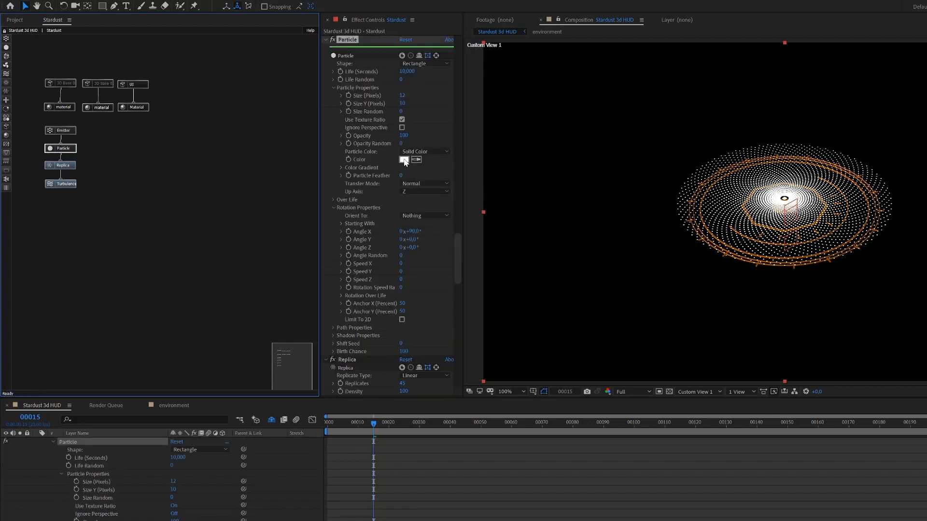
{"action": "left_click", "coordinate": [405, 160]}
{"action": "left_click_drag", "start_coordinate": [145, 138], "coordinate": [144, 142]}
{"action": "left_click_drag", "start_coordinate": [127, 39], "coordinate": [136, 32]}
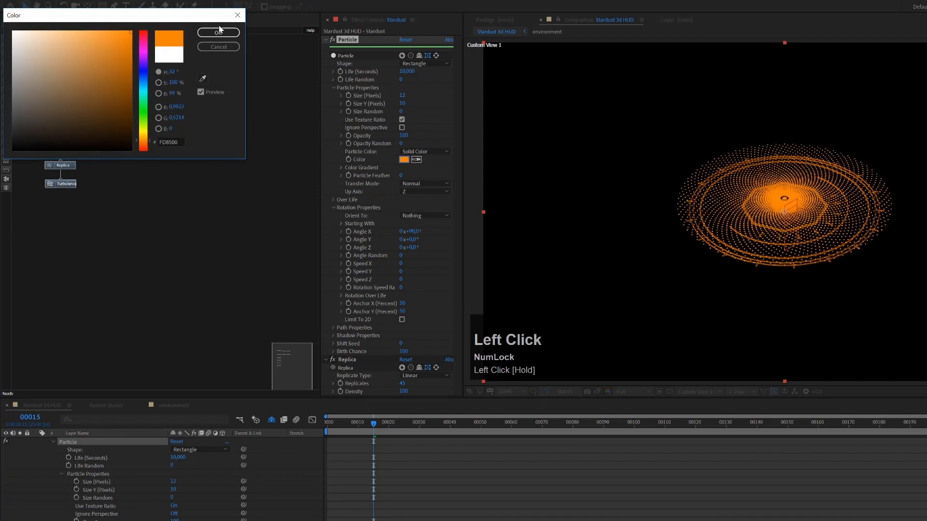
{"action": "left_click", "coordinate": [218, 32]}
- Set the particle's Transfer Mode to Screen, with Opacity and Opacity Random both at 50
{"action": "left_click", "coordinate": [410, 183]}
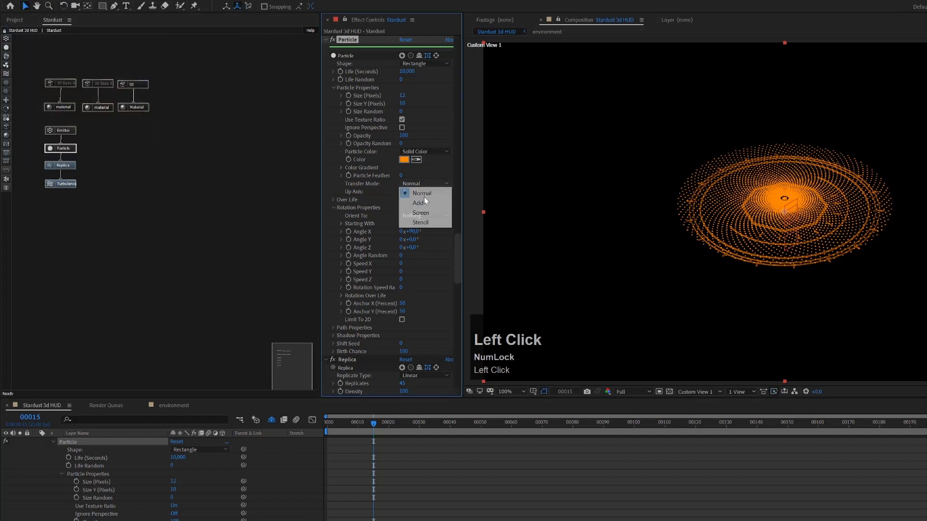
{"action": "left_click", "coordinate": [425, 213]}
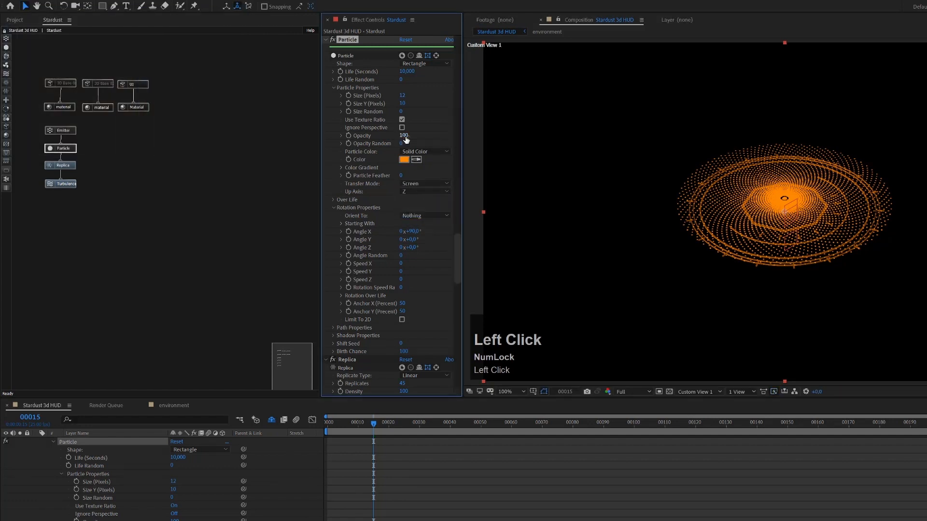
{"action": "left_click", "coordinate": [404, 135]}
{"action": "type", "text": "50"}
{"action": "key", "text": "Tab"}
{"action": "type", "text": "50"}
{"action": "key", "text": "Return"}
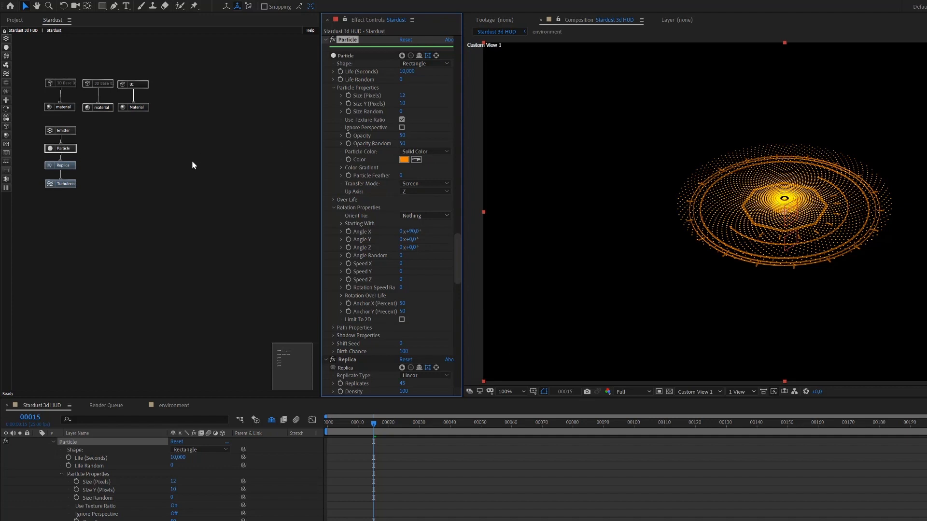
- Set the Turbulence node's Turbulence Type to One Side and its axis to Axis Y
{"action": "left_click", "coordinate": [66, 182]}
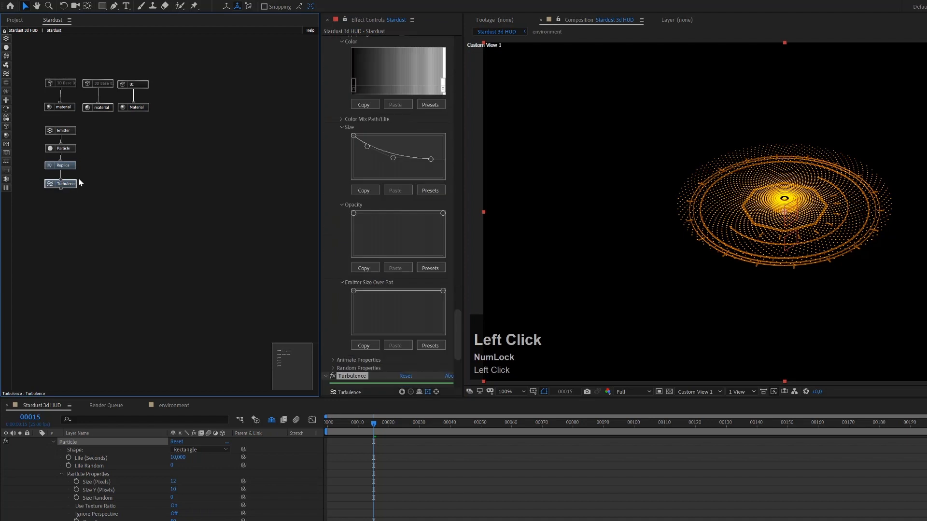
{"action": "scroll", "coordinate": [332, 287], "scroll_direction": "down", "scroll_amount": 5}
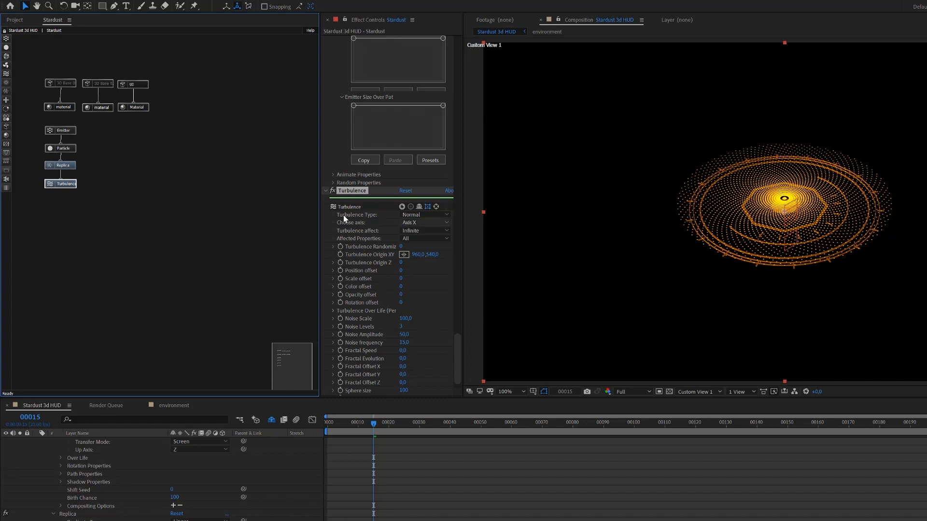
{"action": "left_click", "coordinate": [412, 215]}
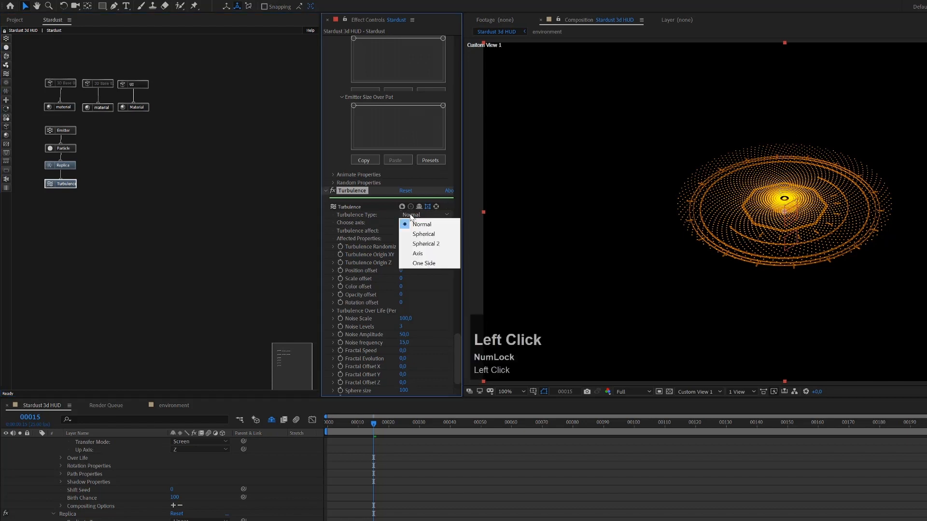
{"action": "left_click", "coordinate": [422, 263]}
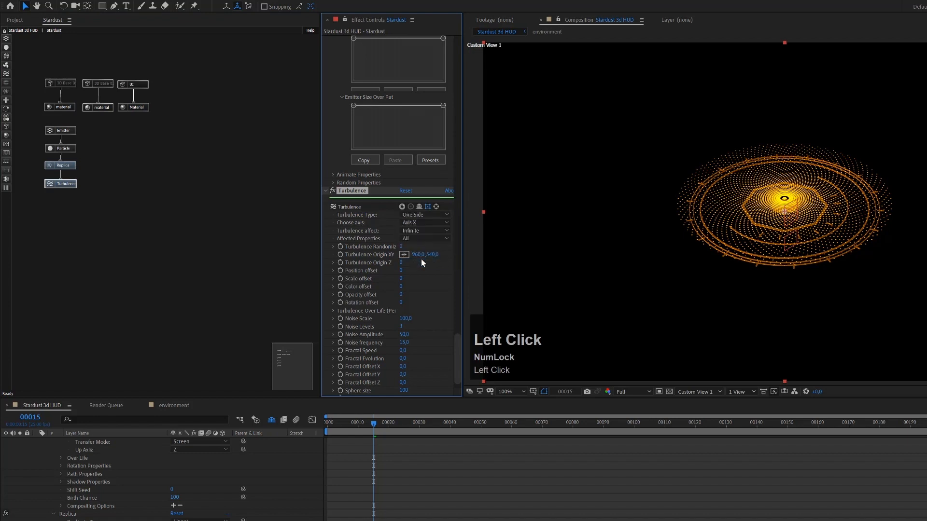
{"action": "left_click", "coordinate": [407, 223]}
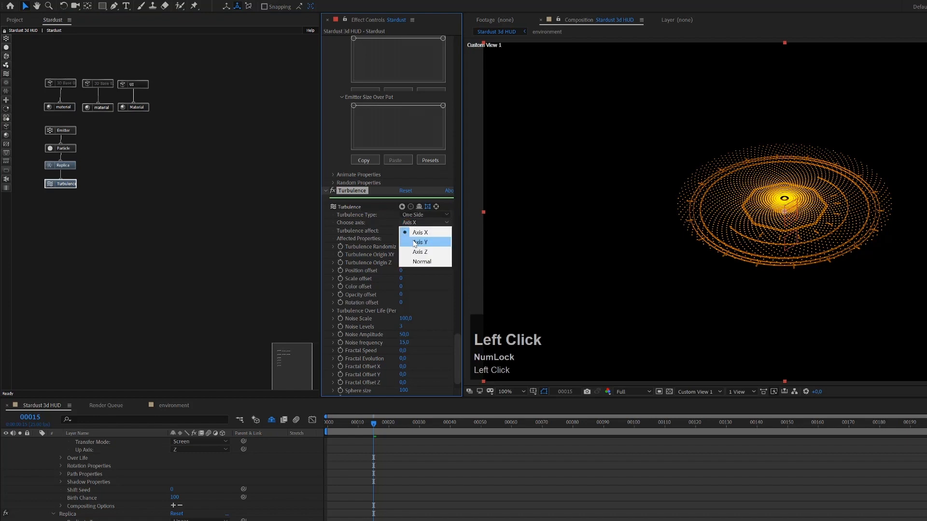
{"action": "left_click", "coordinate": [412, 240]}
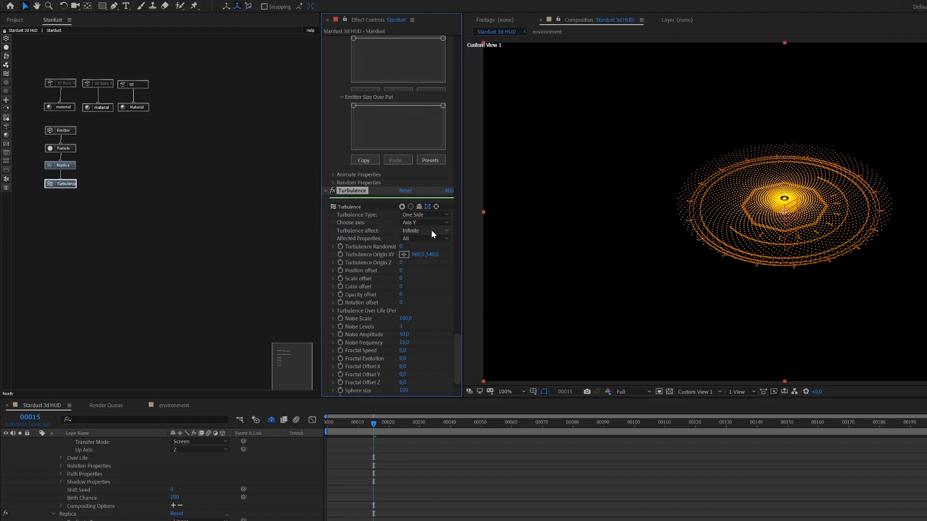
- Set the Turbulence node's Position offset to 600
{"action": "left_click", "coordinate": [401, 270]}
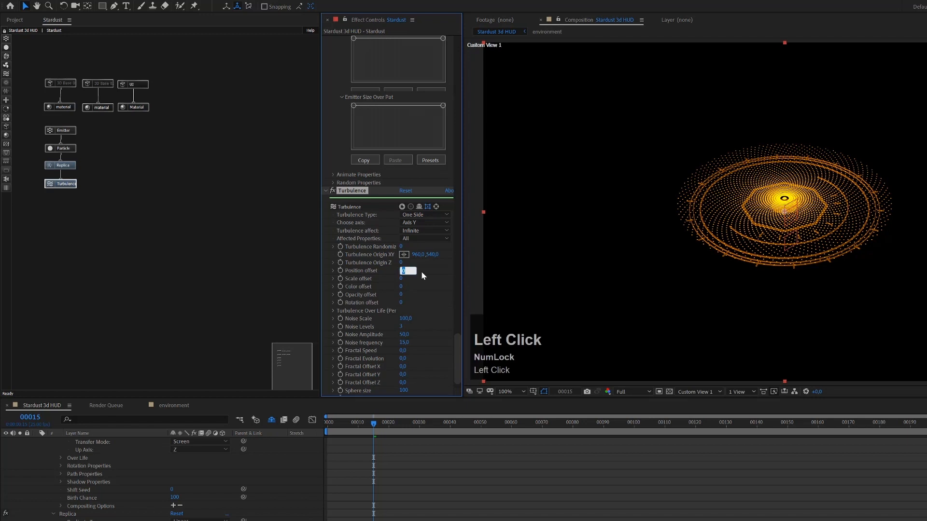
{"action": "type", "text": "600"}
{"action": "key", "text": "Return"}
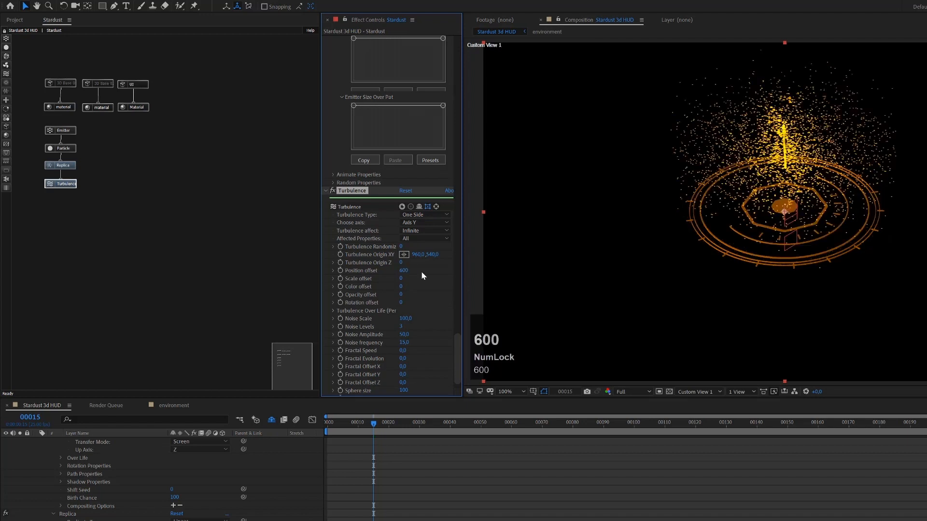
- Limit the turbulence to a region by setting Turbulence affect to Sphere with a Sphere size of 600
{"action": "left_click", "coordinate": [404, 231]}
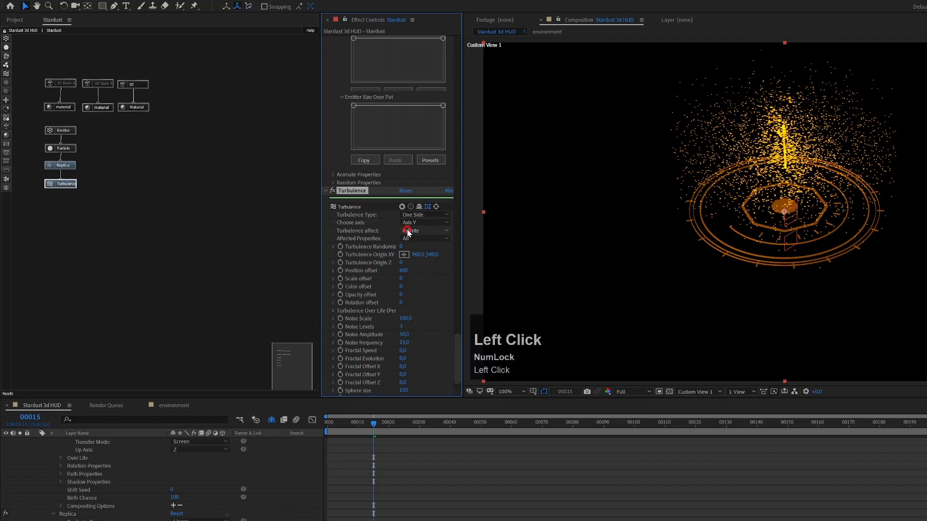
{"action": "left_click", "coordinate": [423, 250]}
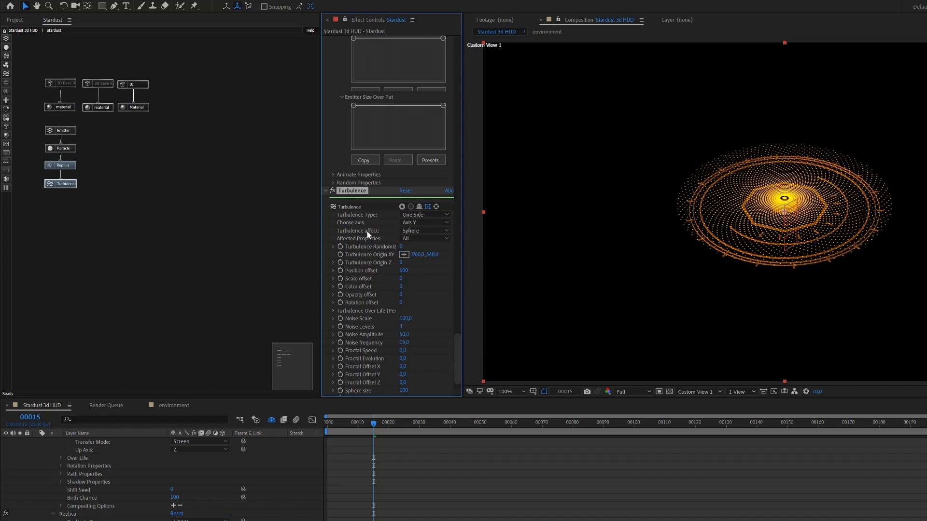
{"action": "scroll", "coordinate": [439, 300], "scroll_direction": "down", "scroll_amount": 1}
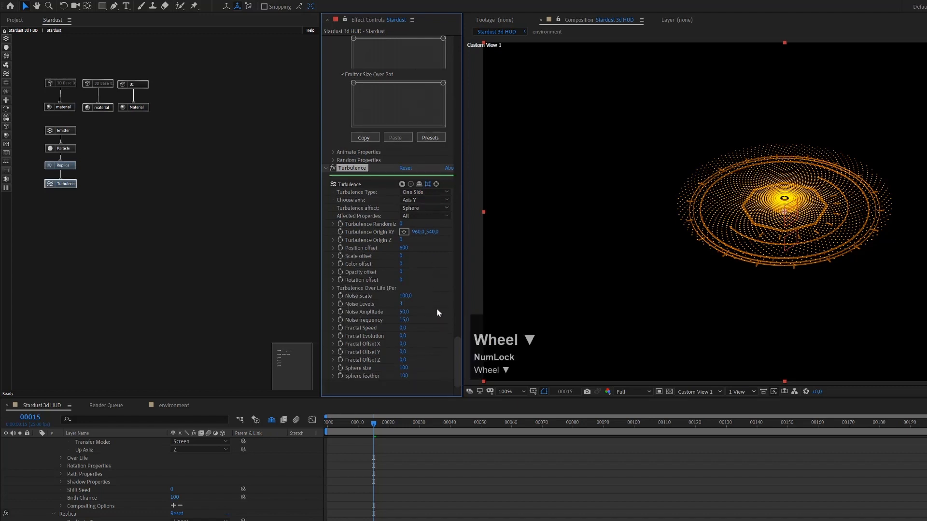
{"action": "left_click", "coordinate": [403, 368]}
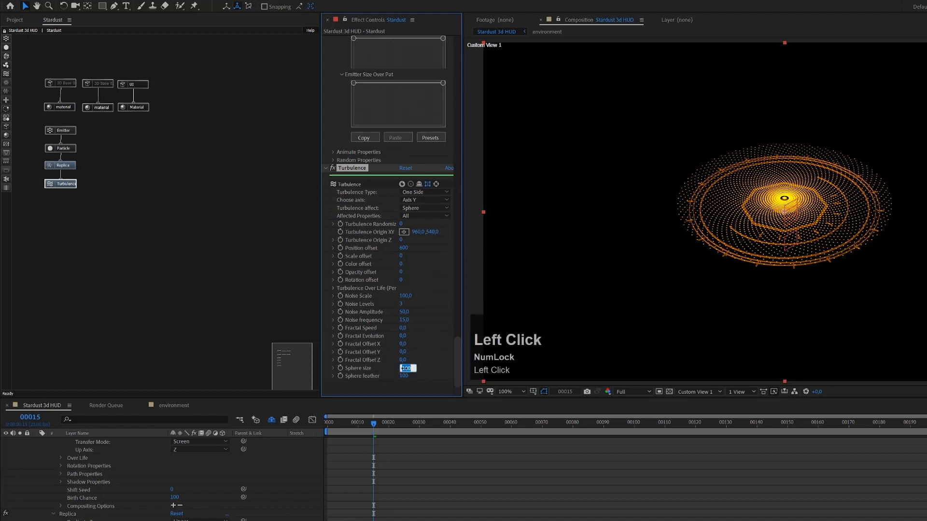
{"action": "type", "text": "600"}
{"action": "key", "text": "Return"}
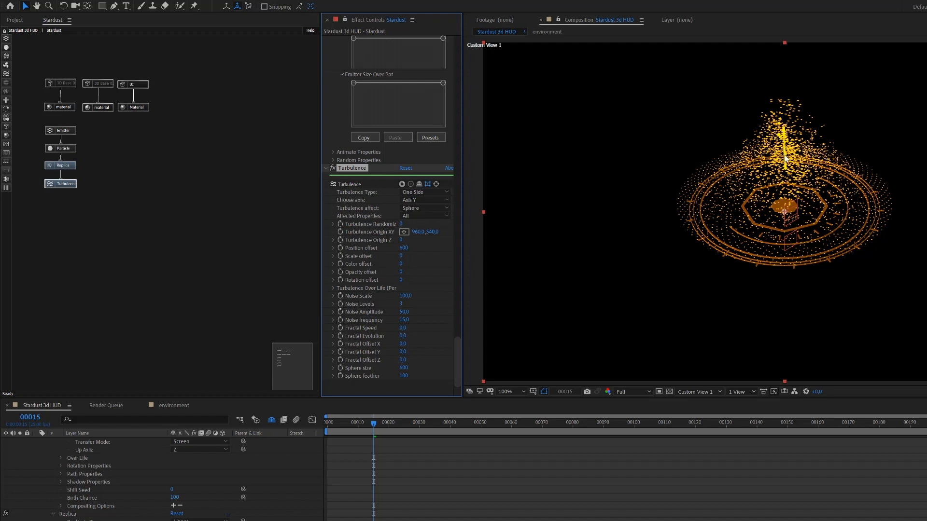
- Set the Replica node's Original Opacity to 0 to hide the source particles in the central column
{"action": "scroll", "coordinate": [787, 156], "scroll_direction": "up", "scroll_amount": 2}
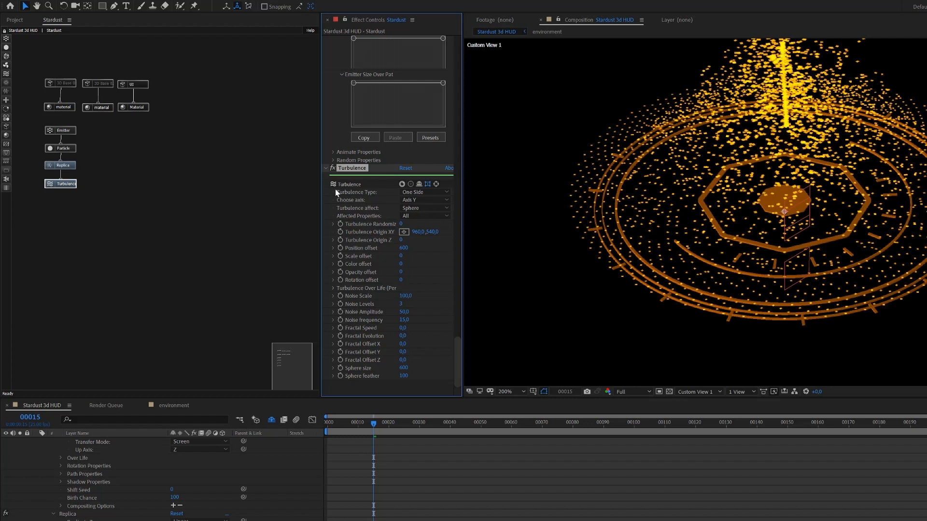
{"action": "left_click", "coordinate": [70, 166]}
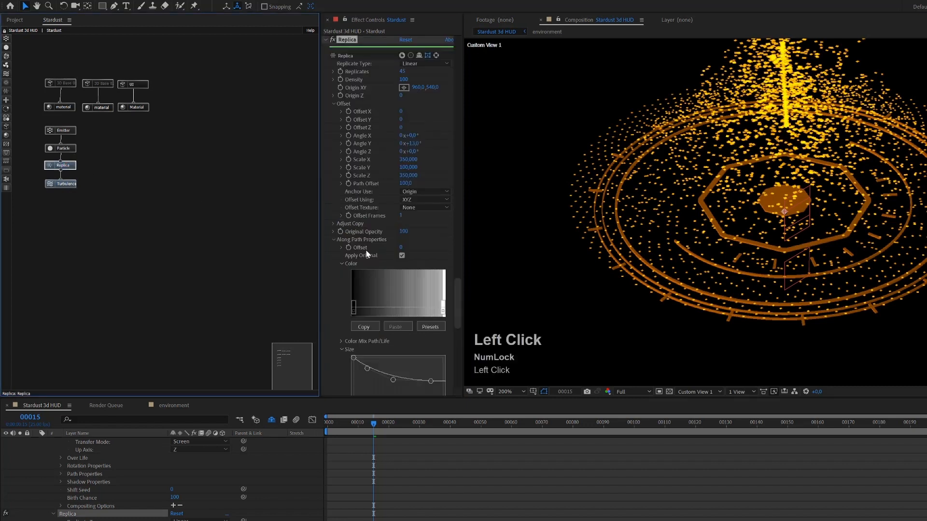
{"action": "left_click", "coordinate": [405, 235]}
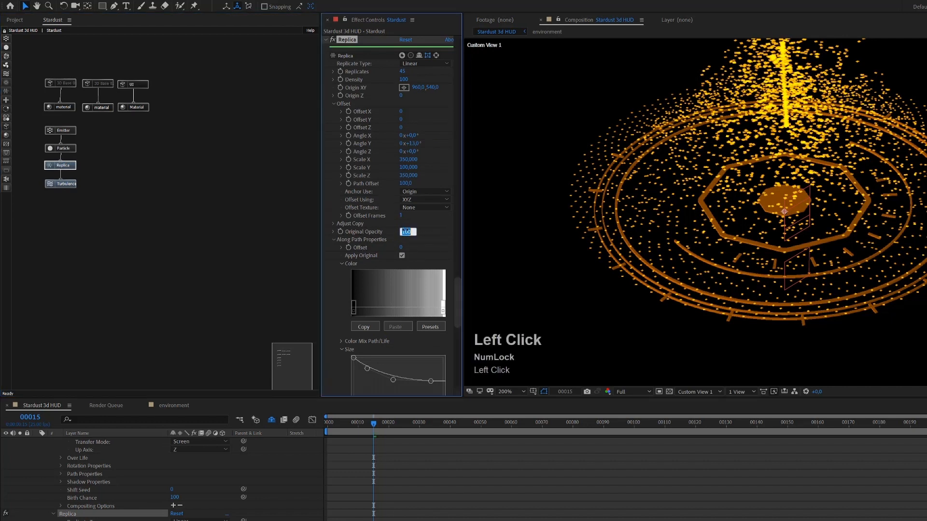
{"action": "type", "text": "0"}
{"action": "key", "text": "Return"}
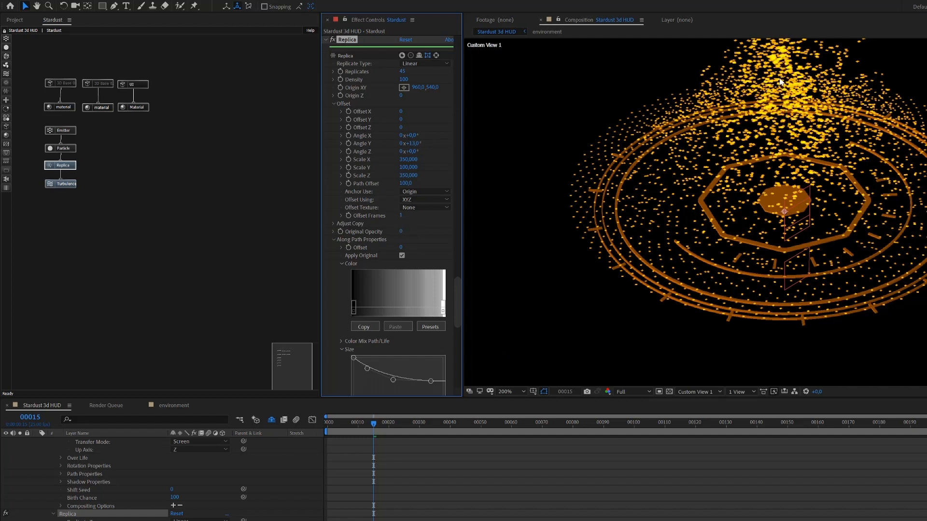
{"action": "scroll", "coordinate": [775, 109], "scroll_direction": "down", "scroll_amount": 2}
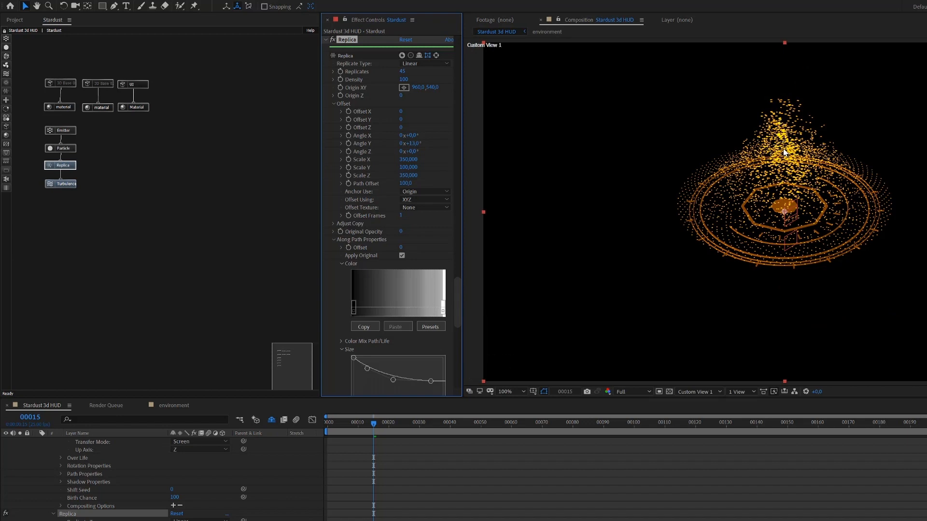
- Set the Turbulence node's Noise Scale to 600
{"action": "left_click", "coordinate": [72, 184]}
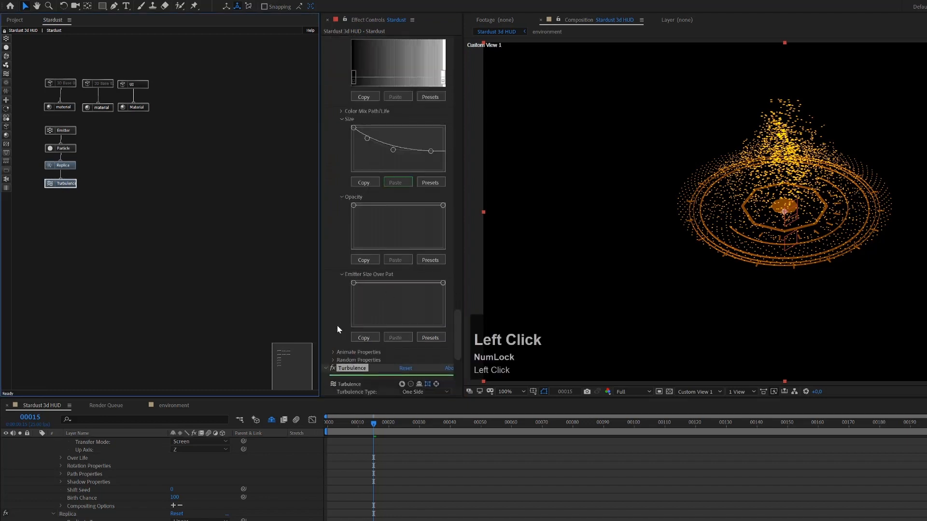
{"action": "scroll", "coordinate": [338, 325], "scroll_direction": "down", "scroll_amount": 8}
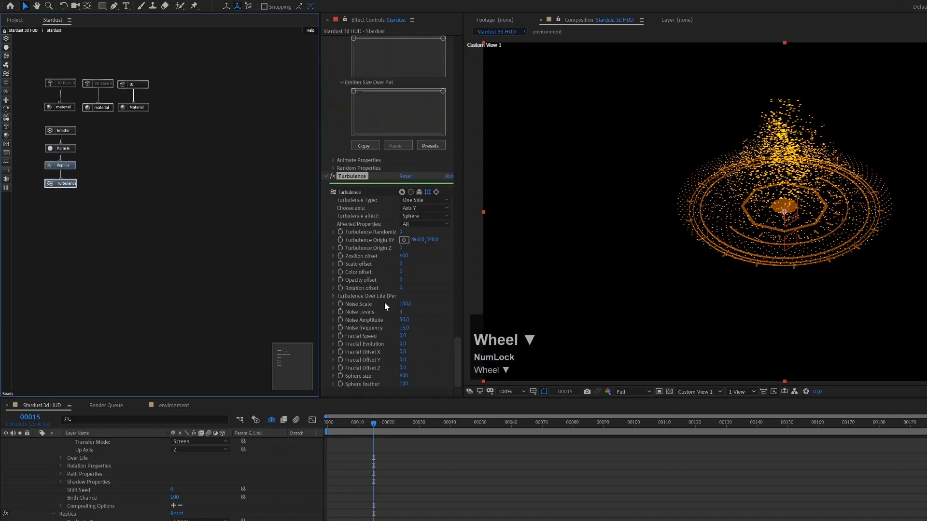
{"action": "scroll", "coordinate": [390, 305], "scroll_direction": "down", "scroll_amount": 1}
{"action": "left_click", "coordinate": [408, 296]}
{"action": "type", "text": "600"}
{"action": "key", "text": "Return"}
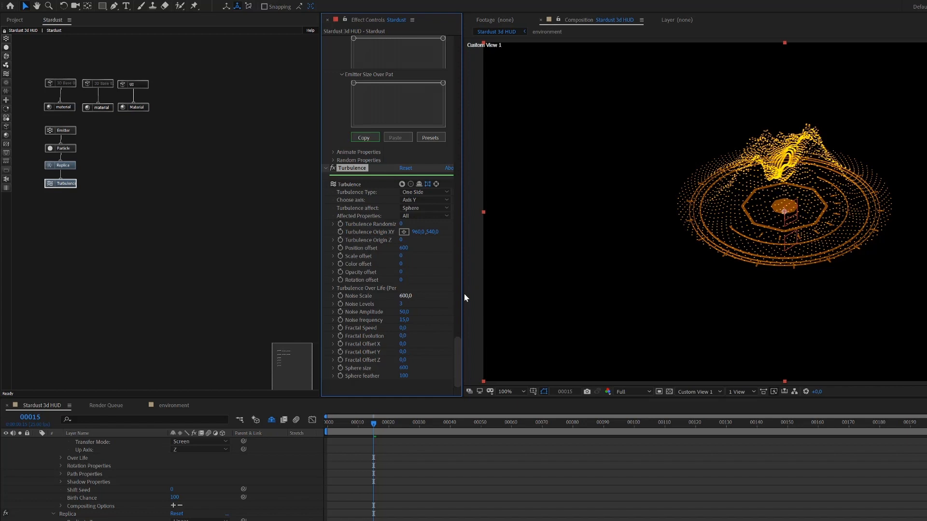
- Set the Turbulence node's Noise frequency to 17, comparing it with a value of 18
{"action": "left_click", "coordinate": [403, 321]}
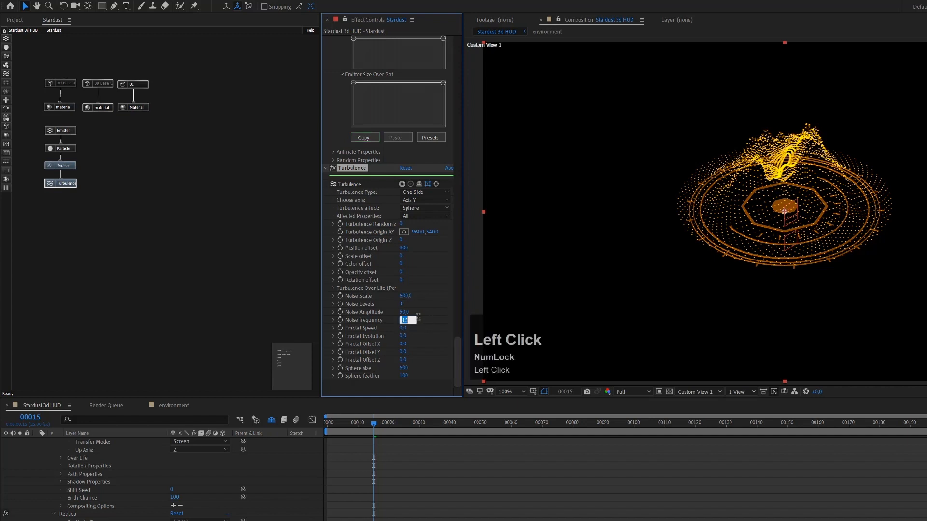
{"action": "type", "text": "17"}
{"action": "key", "text": "Return"}
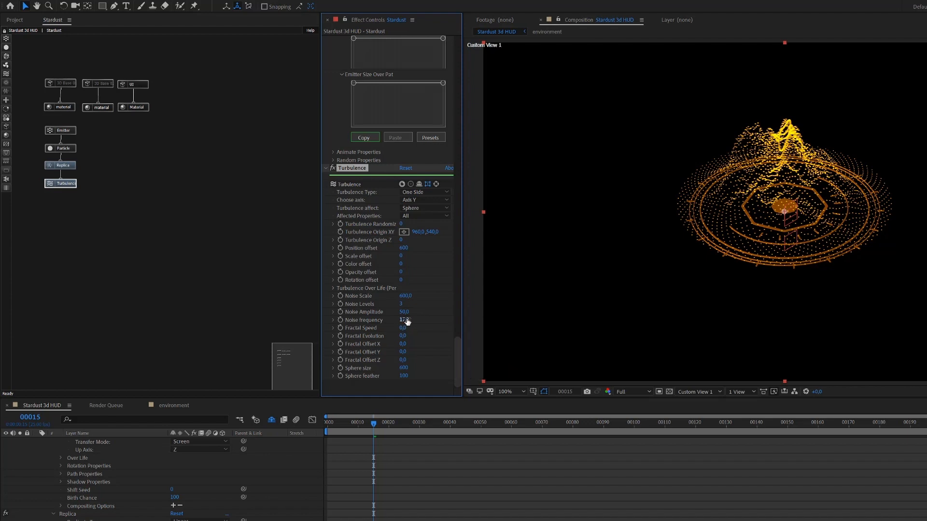
{"action": "left_click", "coordinate": [406, 321]}
{"action": "type", "text": "18"}
{"action": "key", "text": "Return"}
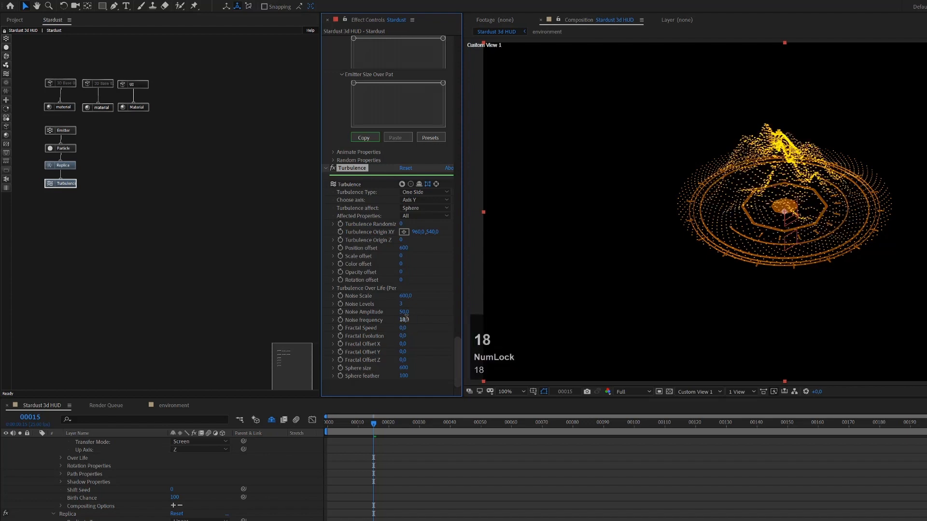
{"action": "left_click", "coordinate": [405, 320]}
{"action": "type", "text": "17"}
{"action": "key", "text": "Return"}
- Raise the Turbulence node's Position offset to 700 and set its Fractal Speed to 15
{"action": "left_click", "coordinate": [403, 249]}
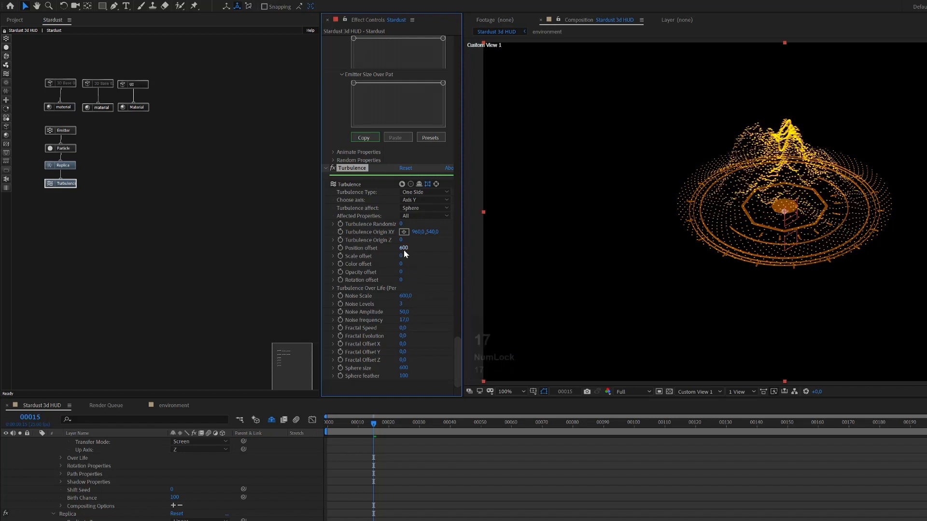
{"action": "type", "text": "700"}
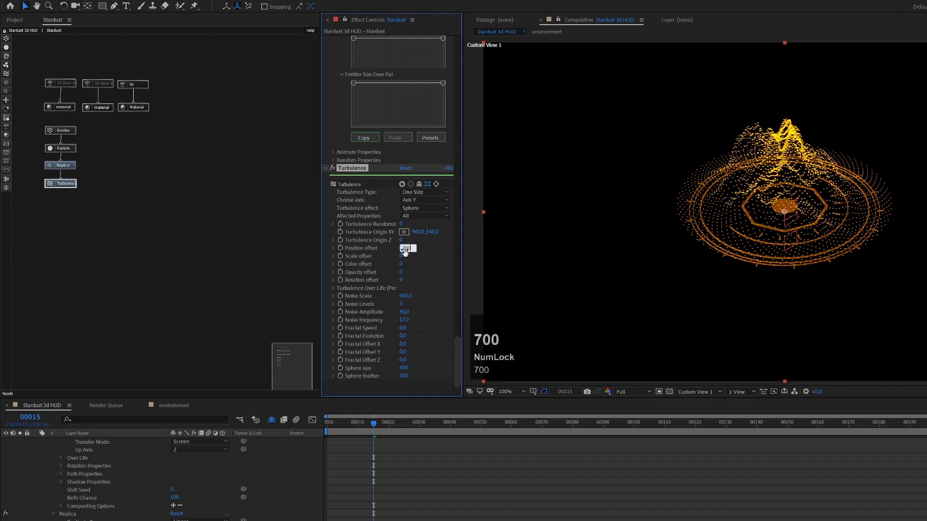
{"action": "key", "text": "Return"}
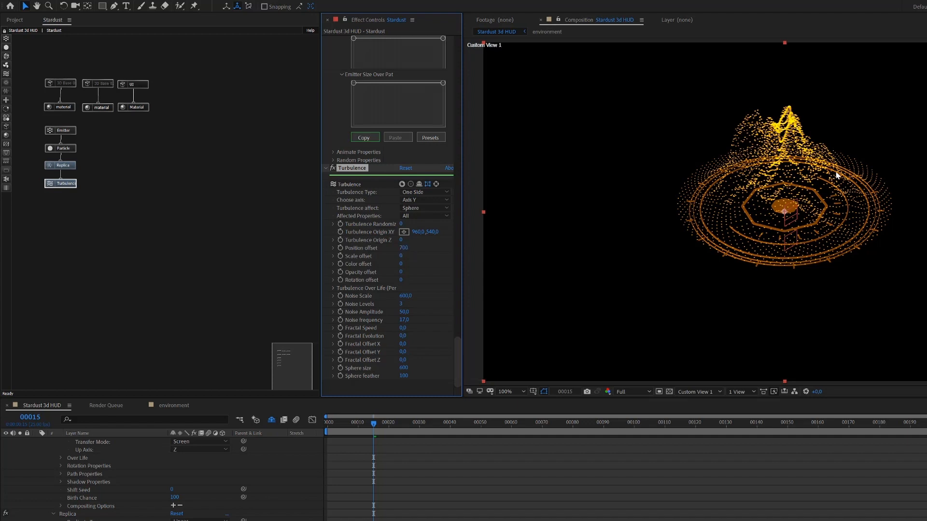
{"action": "left_click", "coordinate": [405, 329]}
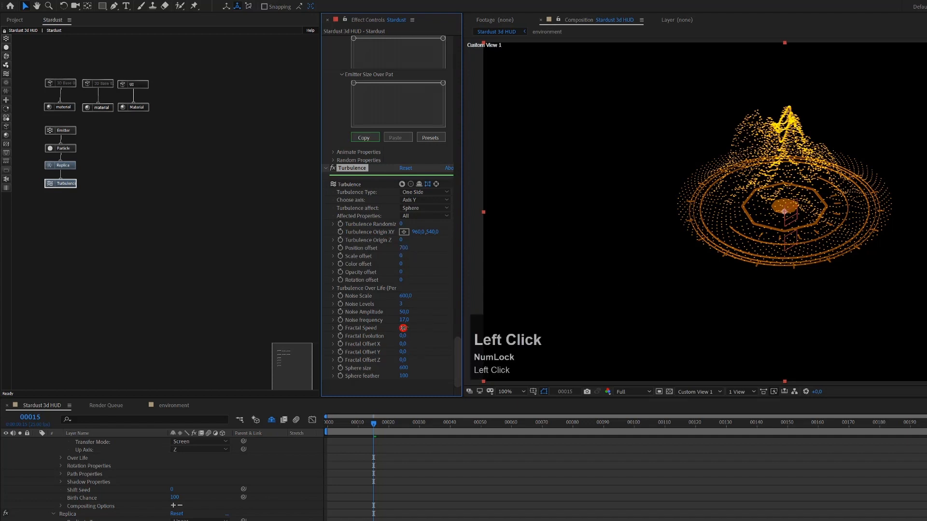
{"action": "type", "text": "15"}
{"action": "key", "text": "Return"}
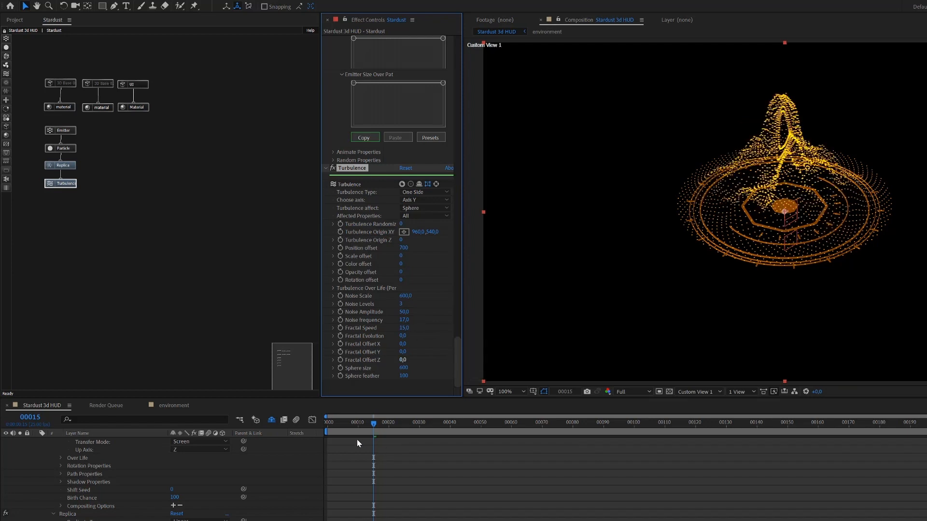
- Start the work area at frame 1 and preview the turbulence animation from there
{"action": "key", "text": "Home"}
{"action": "key", "text": "Page_Down"}
{"action": "key", "text": "b"}
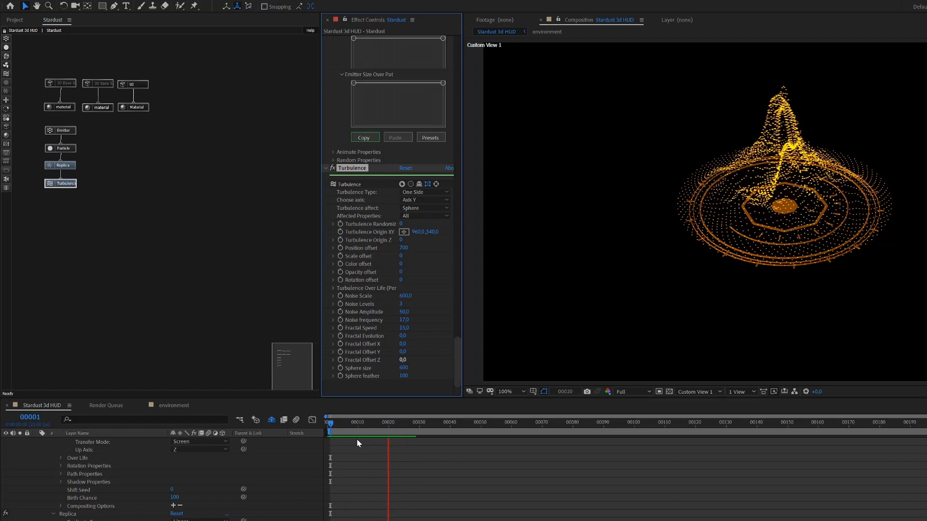
{"action": "key", "text": "space"}
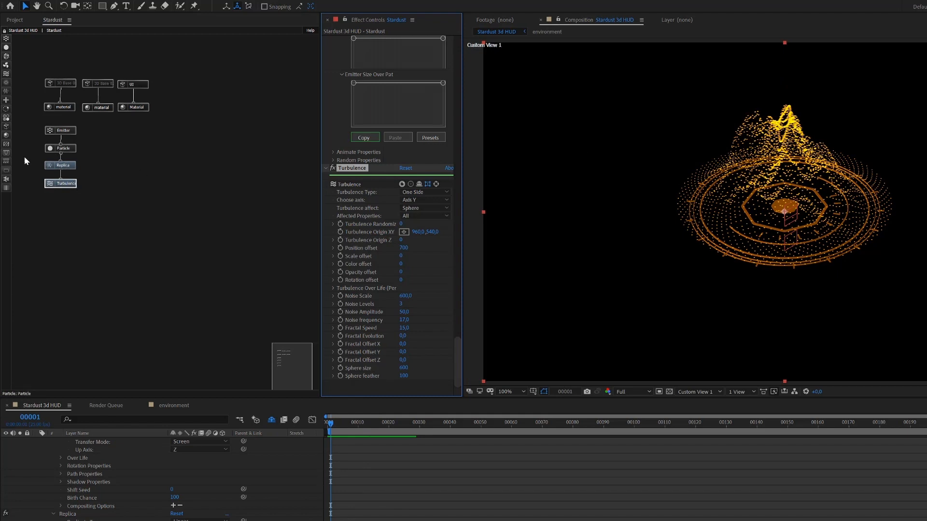
- Connect a second Replica node below the Turbulence node and set its Replicates to 30
{"action": "left_click_drag", "start_coordinate": [7, 91], "coordinate": [61, 186]}
{"action": "scroll", "coordinate": [412, 318], "scroll_direction": "down", "scroll_amount": 5}
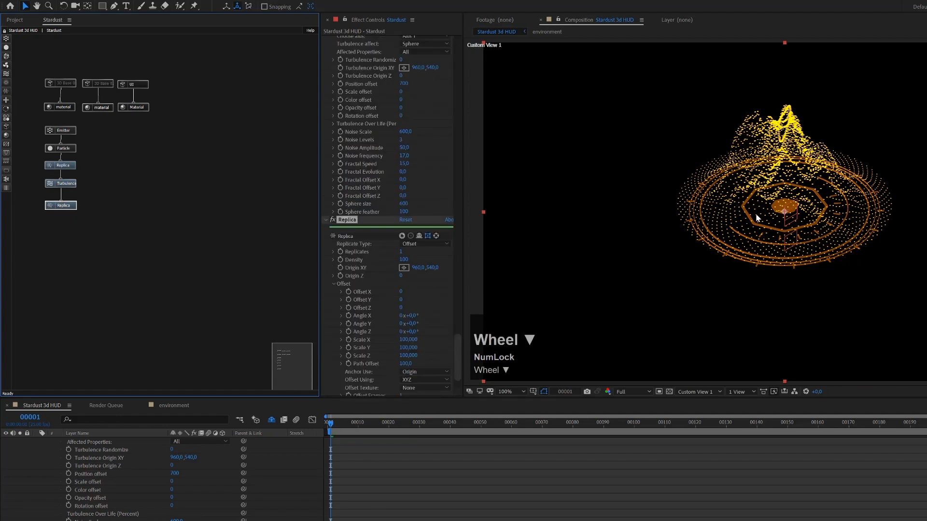
{"action": "left_click", "coordinate": [401, 251]}
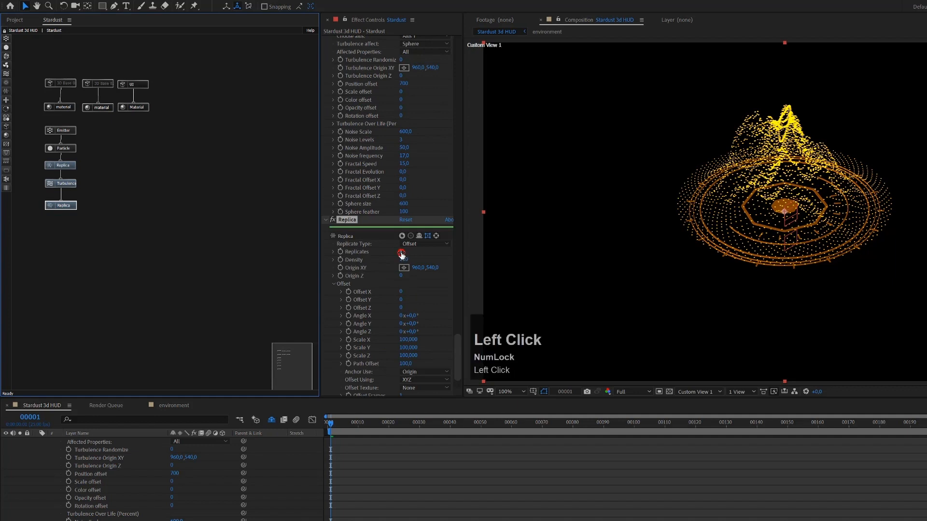
{"action": "type", "text": "30"}
{"action": "key", "text": "Return"}
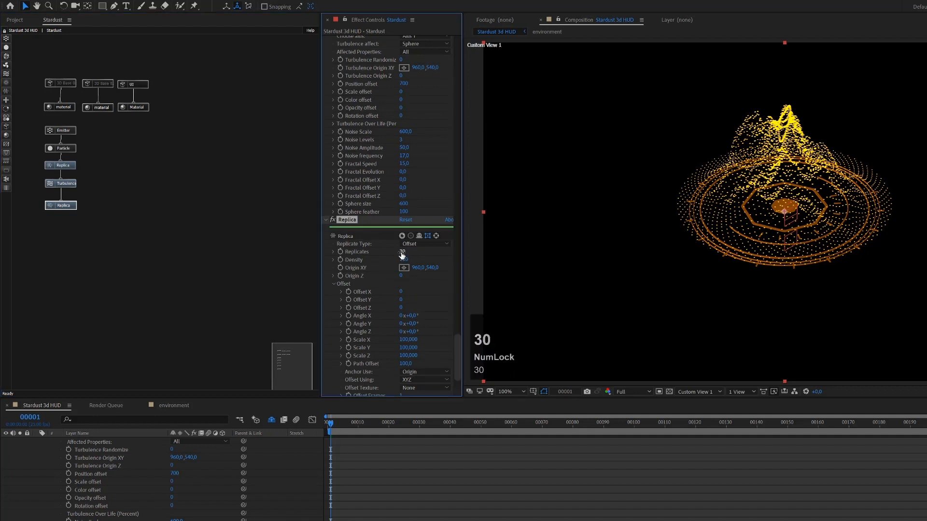
- Set the second Replica node's Offset Y to -10 to stack the copies upward
{"action": "left_click", "coordinate": [402, 299]}
{"action": "type", "text": "-10"}
{"action": "key", "text": "Return"}
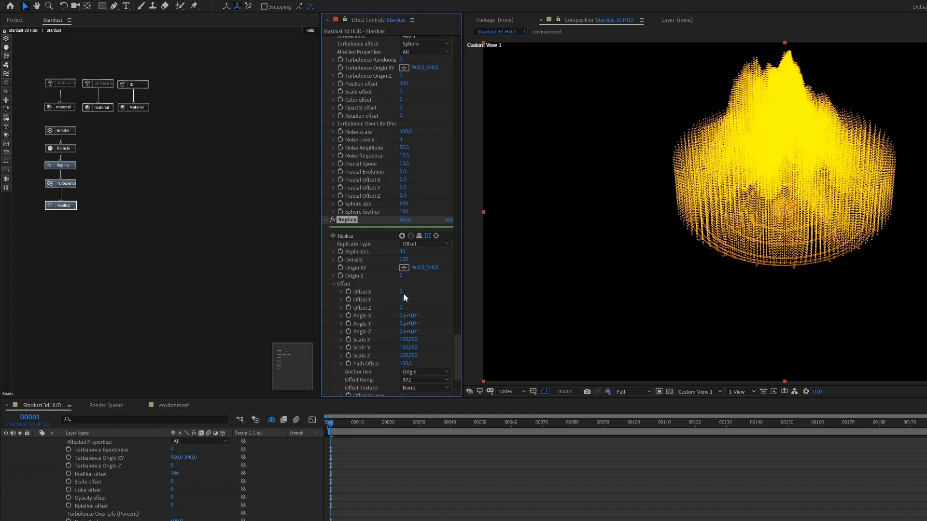
- In the second Replica node's Random Properties, try a Replicates Chance of 99 and set it to 97
{"action": "scroll", "coordinate": [459, 362], "scroll_direction": "down", "scroll_amount": 3}
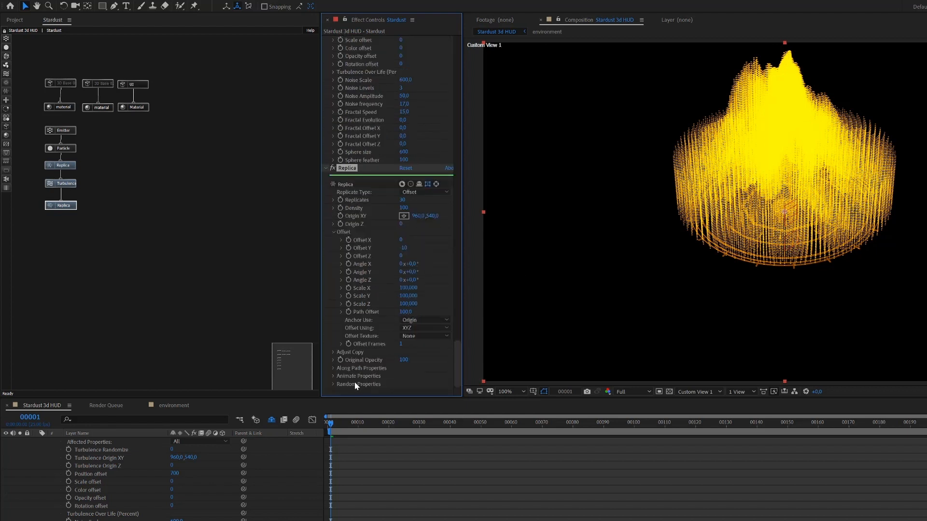
{"action": "left_click", "coordinate": [332, 384]}
{"action": "scroll", "coordinate": [381, 371], "scroll_direction": "down", "scroll_amount": 5}
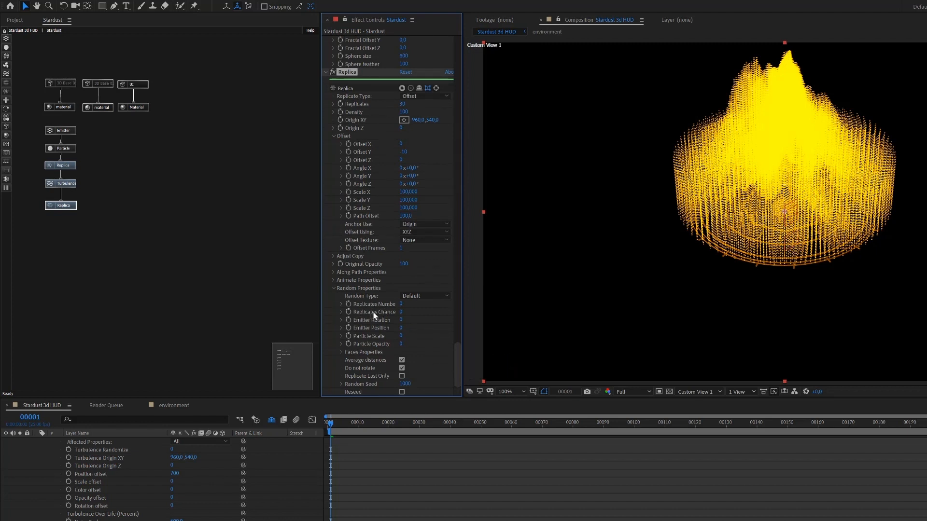
{"action": "left_click", "coordinate": [401, 312]}
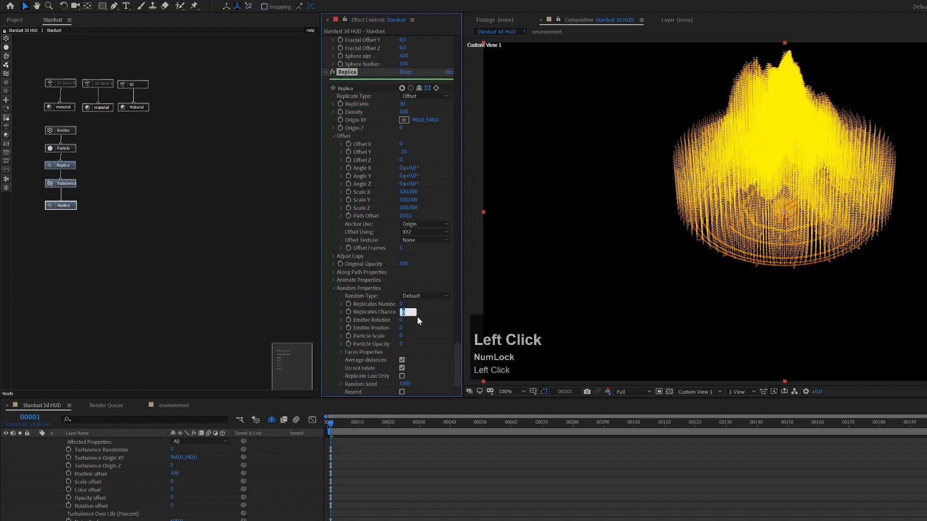
{"action": "type", "text": "99"}
{"action": "key", "text": "Return"}
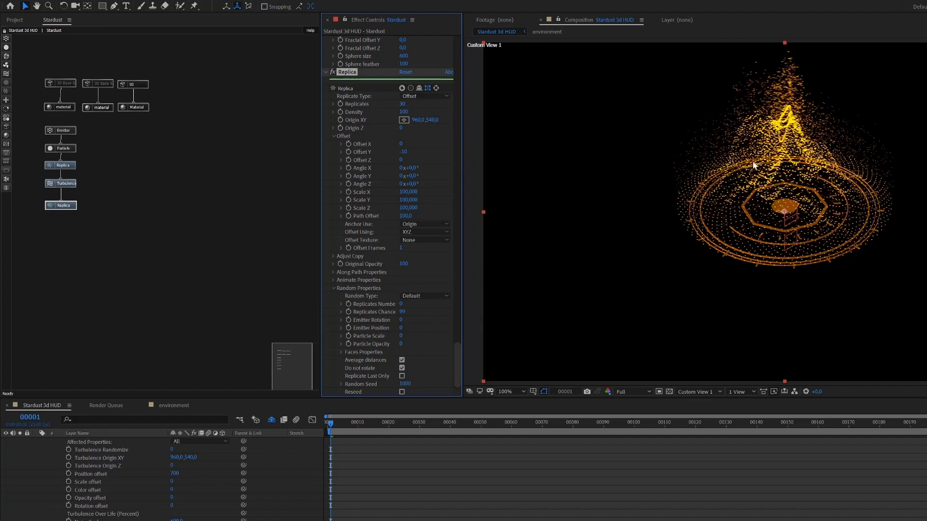
{"action": "left_click", "coordinate": [403, 313]}
{"action": "type", "text": "97"}
{"action": "key", "text": "Return"}
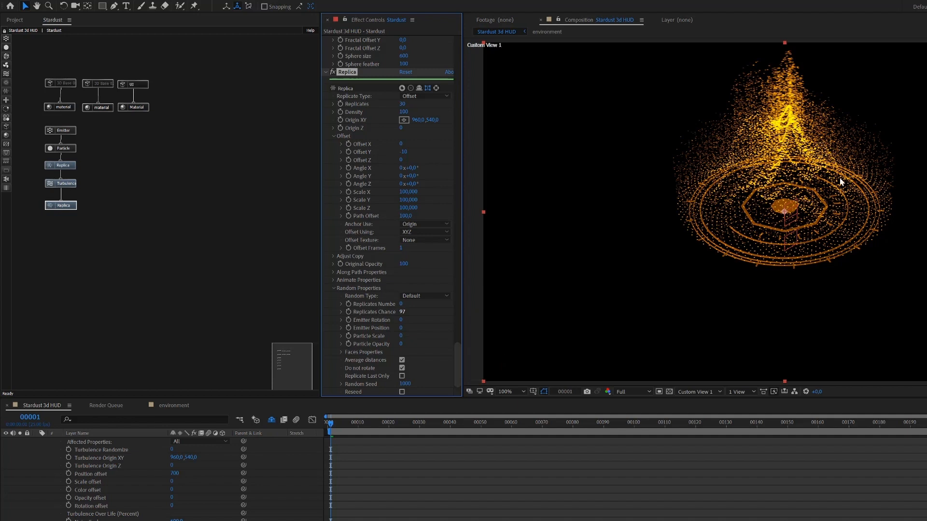
- Try a random Replicates Number of 90 on the second Replica node and set it to 70
{"action": "left_click", "coordinate": [400, 305]}
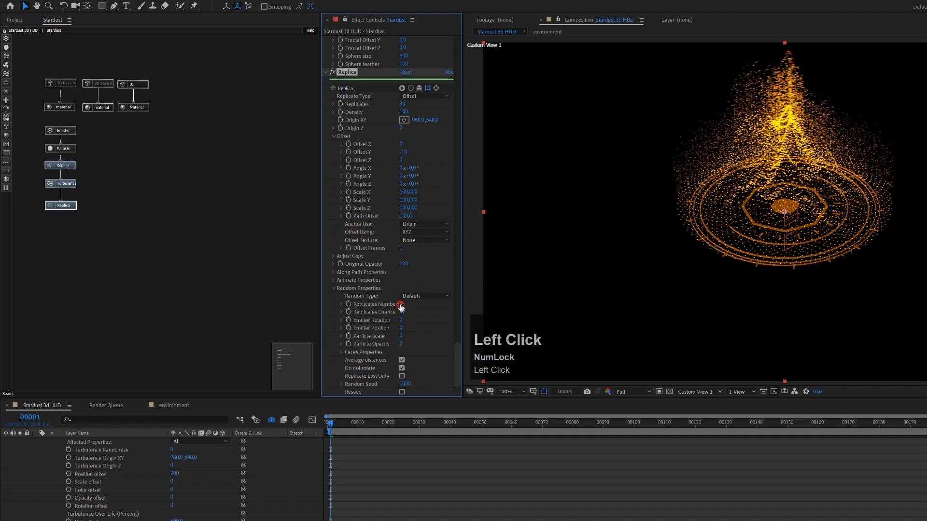
{"action": "type", "text": "90"}
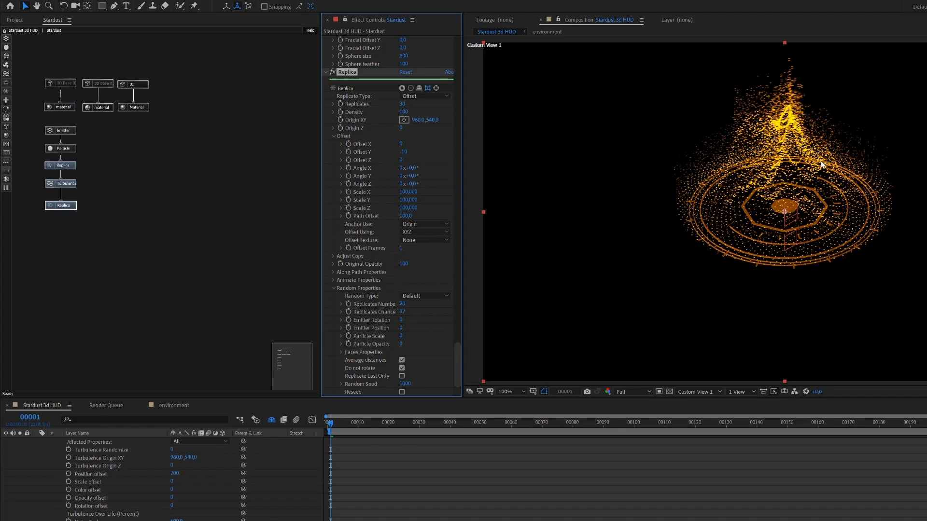
{"action": "left_click", "coordinate": [403, 304]}
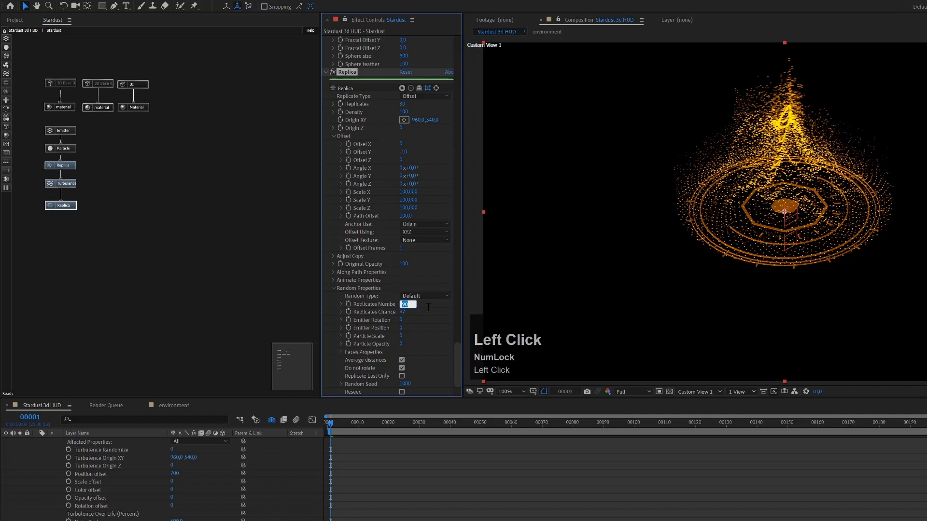
{"action": "type", "text": "70"}
{"action": "key", "text": "Return"}
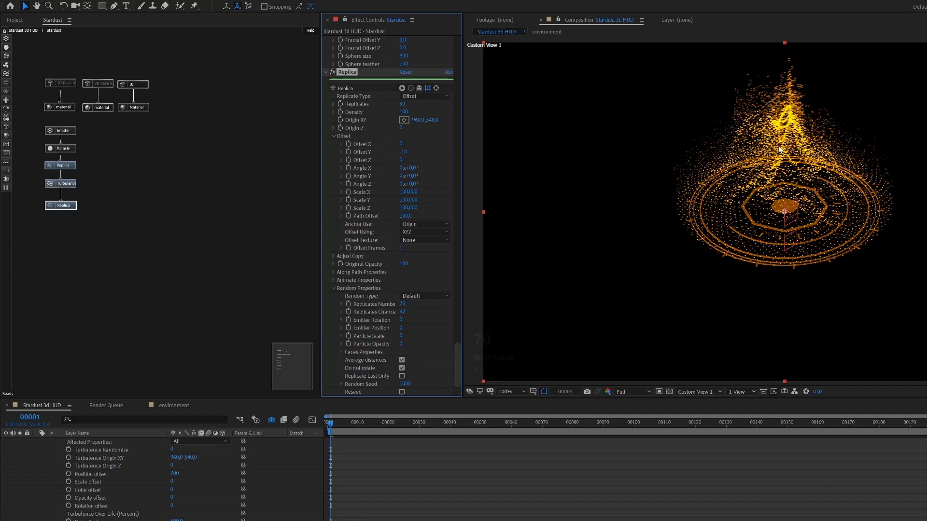
- Set the second Replica node's random Replicates Chance to 95 and preview the particles
{"action": "left_click", "coordinate": [403, 313]}
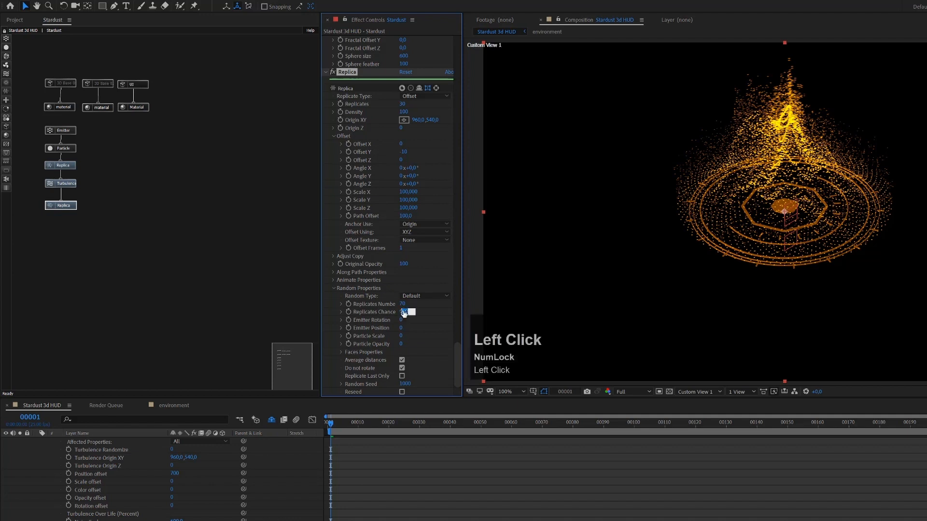
{"action": "type", "text": "95"}
{"action": "key", "text": "Return"}
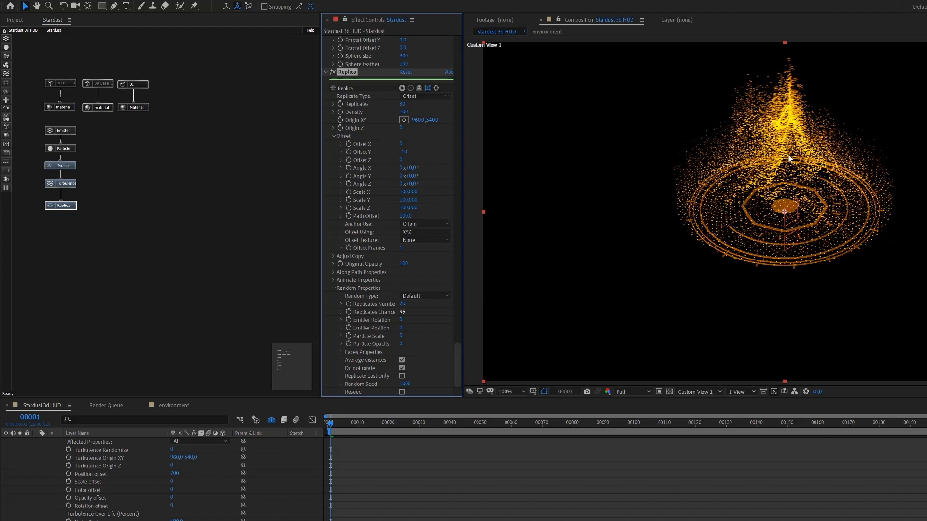
{"action": "scroll", "coordinate": [801, 152], "scroll_direction": "up", "scroll_amount": 1}
{"action": "scroll", "coordinate": [803, 151], "scroll_direction": "down", "scroll_amount": 1}
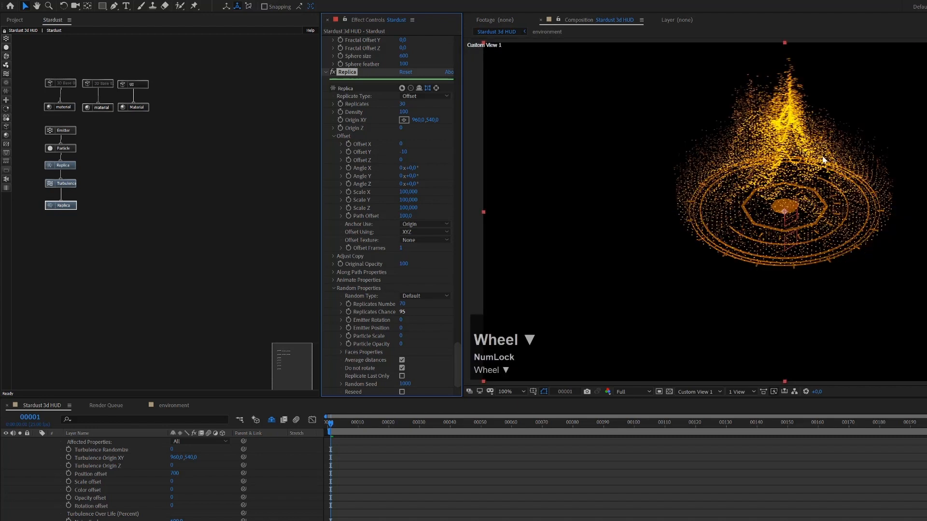
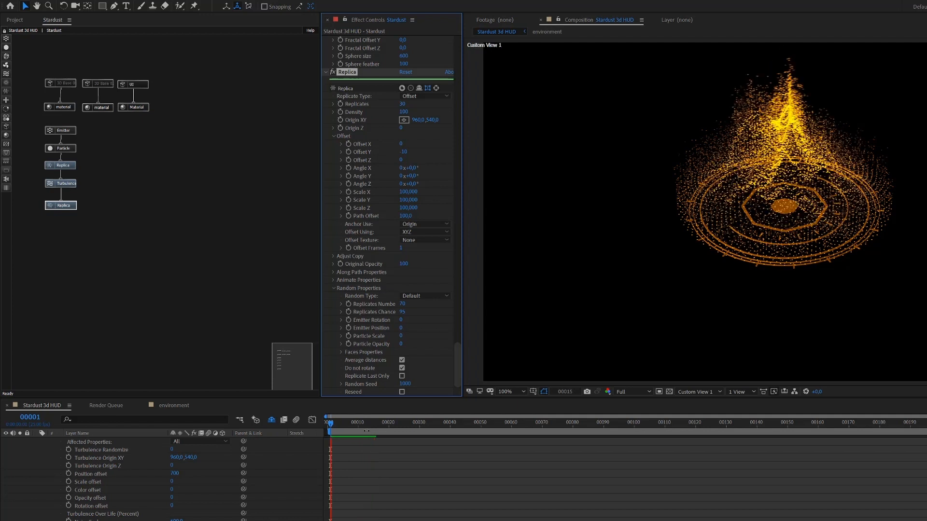
{"action": "key", "text": "space"}
- Flatten the second Replica node's Color Mix Path/Life curve to its minimum along the whole path
{"action": "left_click", "coordinate": [459, 356]}
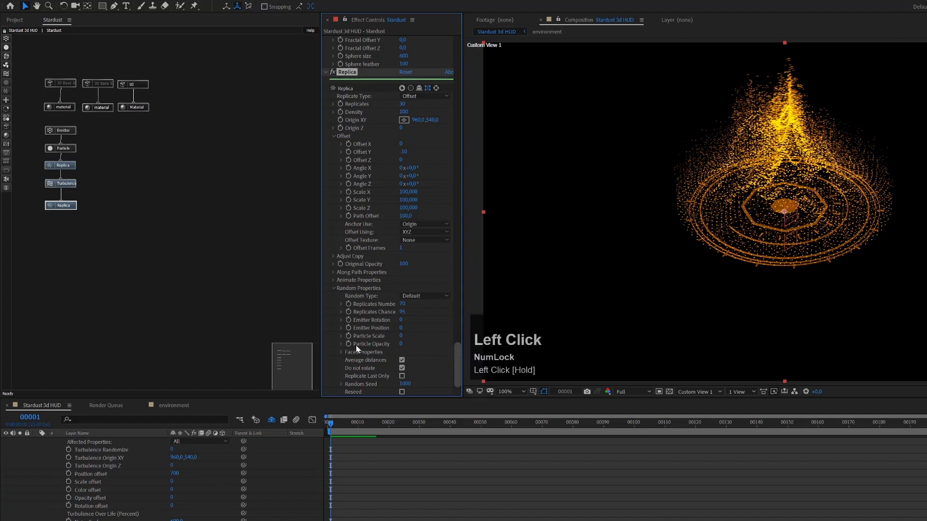
{"action": "left_click", "coordinate": [333, 288]}
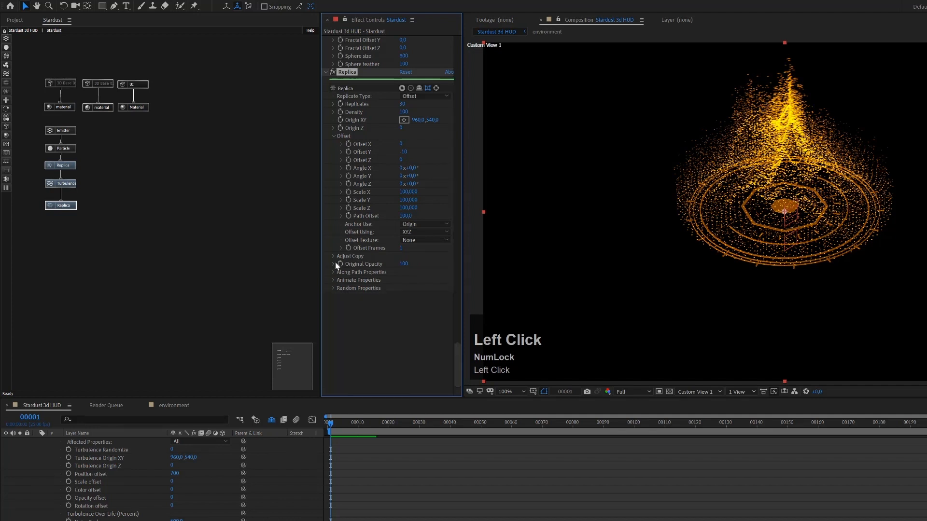
{"action": "left_click", "coordinate": [66, 206]}
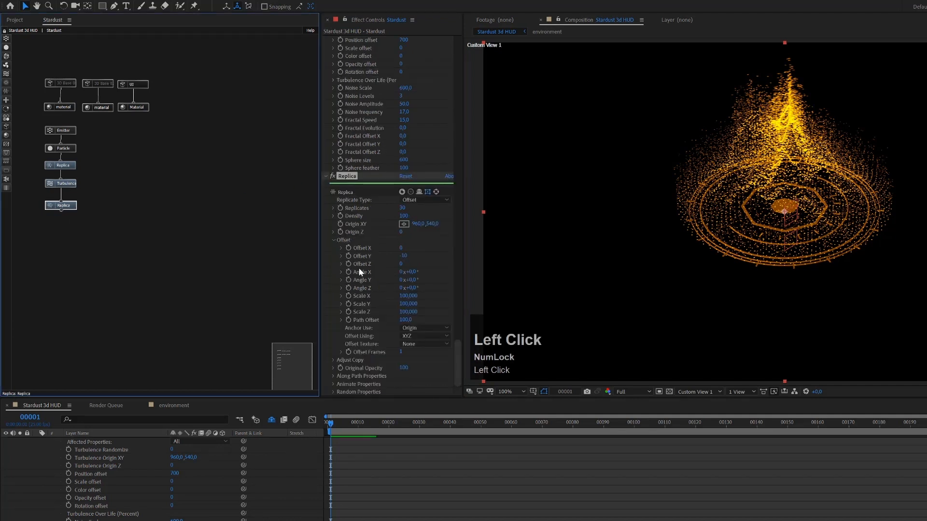
{"action": "left_click", "coordinate": [333, 376]}
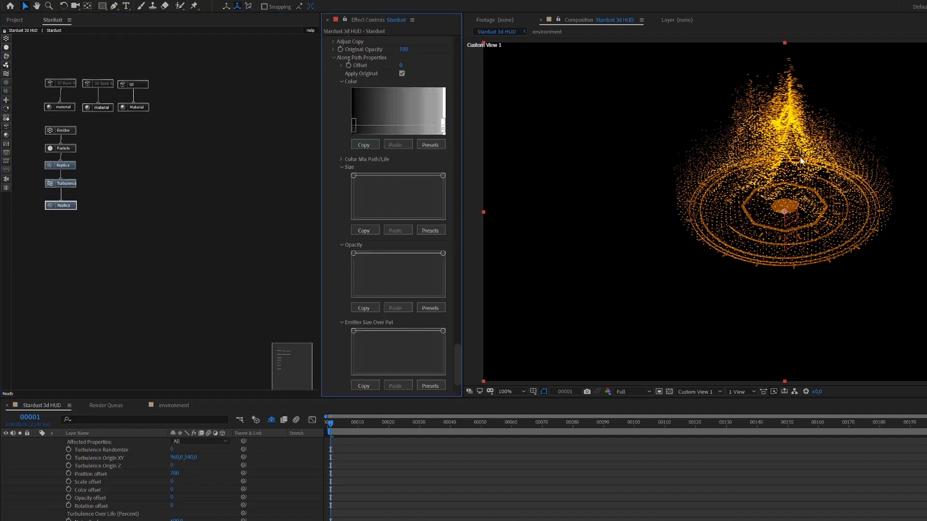
{"action": "left_click", "coordinate": [342, 160]}
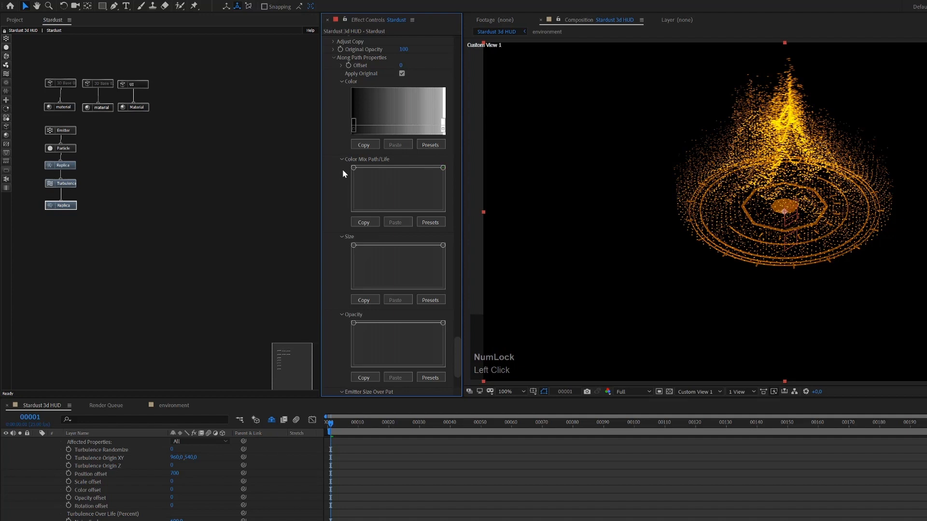
{"action": "left_click_drag", "start_coordinate": [355, 167], "coordinate": [358, 208]}
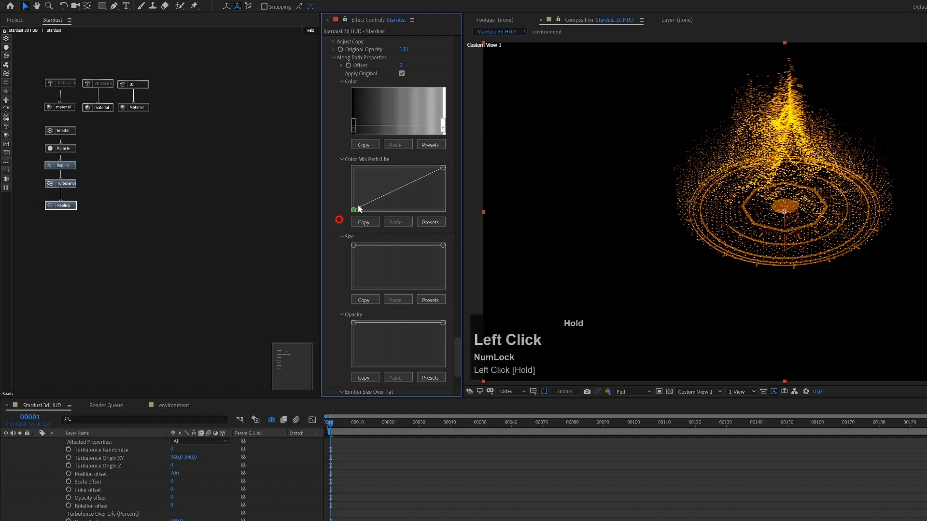
{"action": "left_click_drag", "start_coordinate": [443, 168], "coordinate": [443, 212]}
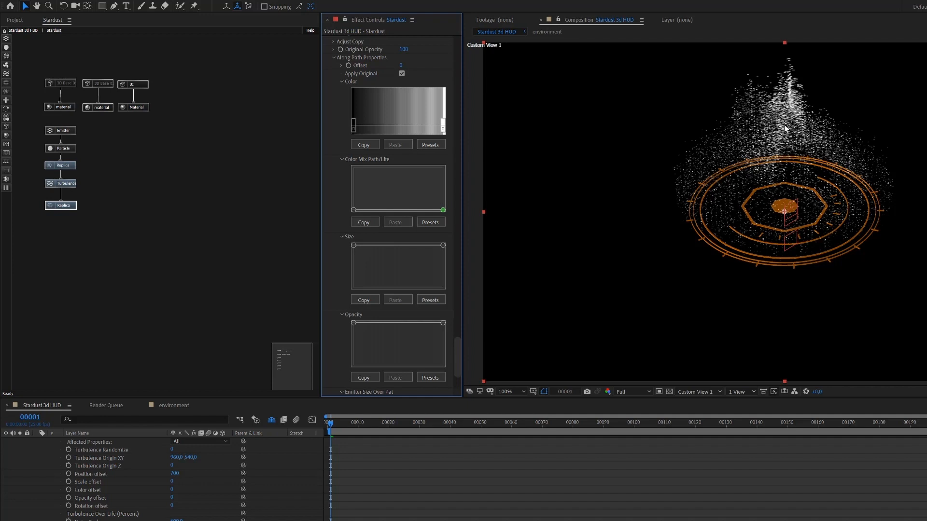
{"action": "left_click", "coordinate": [353, 129]}
{"action": "left_click", "coordinate": [354, 129]}
{"action": "left_click_drag", "start_coordinate": [143, 141], "coordinate": [145, 143]}
{"action": "left_click", "coordinate": [232, 47]}
- Copy the hex code of the orange Particle color and leave that color unchanged
{"action": "left_click_drag", "start_coordinate": [458, 363], "coordinate": [461, 204]}
{"action": "left_click", "coordinate": [404, 224]}
{"action": "key", "text": "ctrl+c"}
{"action": "left_click", "coordinate": [228, 34]}
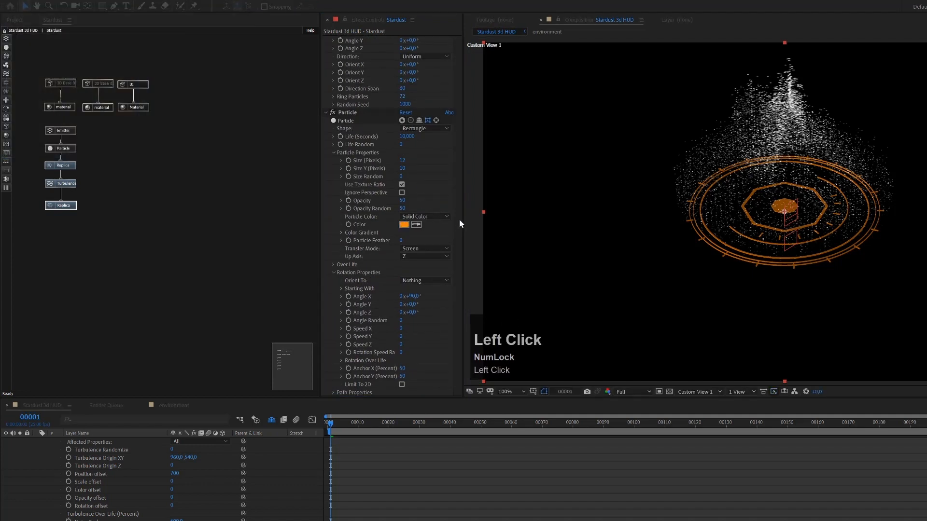
- Apply the copied orange to the black starting stop of the last Replica's Along Path color gradient
{"action": "left_click", "coordinate": [63, 206]}
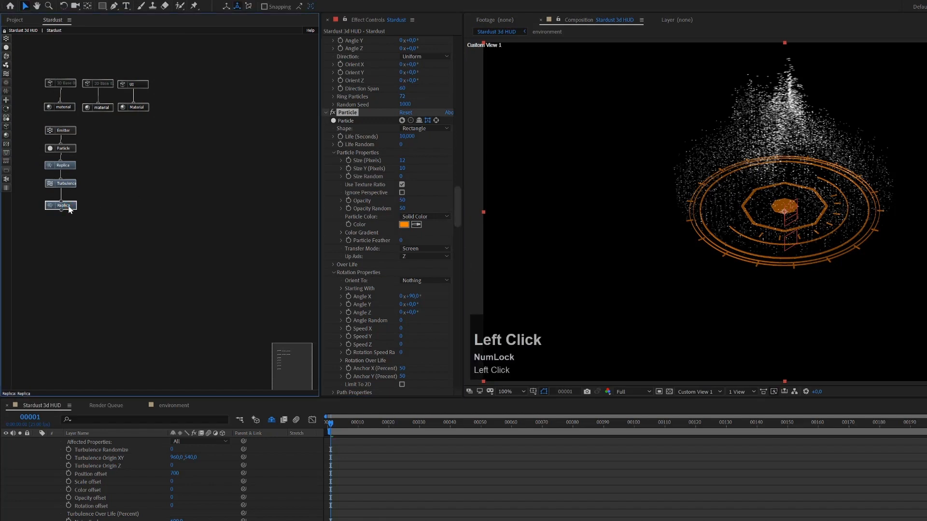
{"action": "scroll", "coordinate": [346, 329], "scroll_direction": "down", "scroll_amount": 1}
{"action": "scroll", "coordinate": [347, 329], "scroll_direction": "down", "scroll_amount": 15}
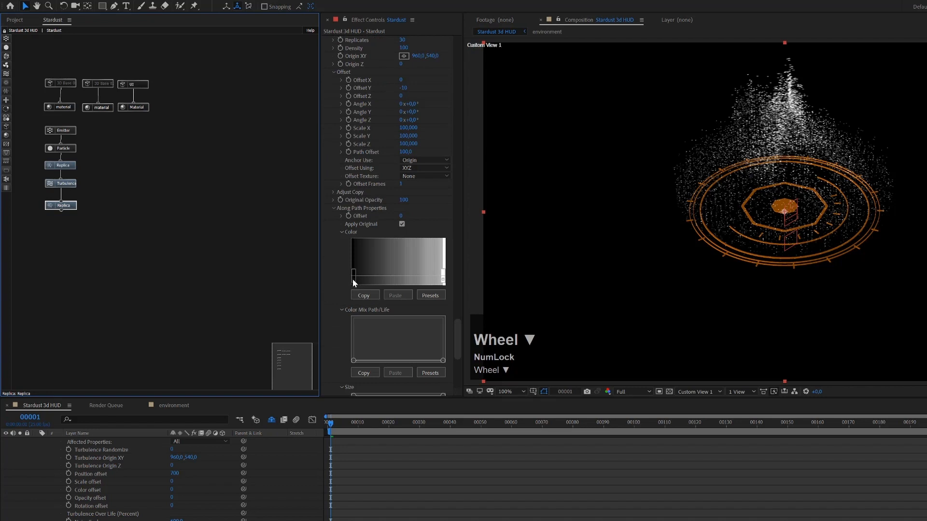
{"action": "left_click", "coordinate": [352, 279]}
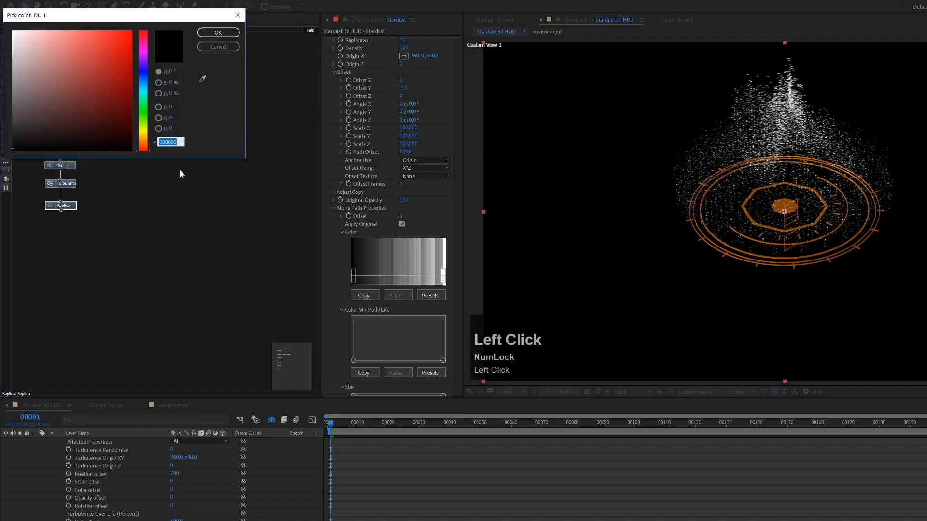
{"action": "key", "text": "ctrl+v"}
{"action": "left_click", "coordinate": [217, 33]}
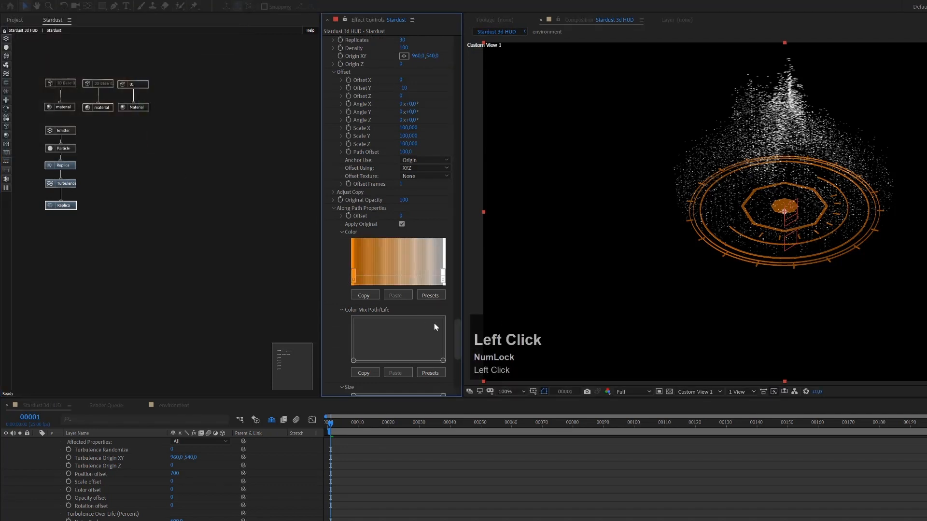
- Change the white end stop of the Replica's Along Path color gradient to cyan (00EAEB)
{"action": "left_click", "coordinate": [443, 282]}
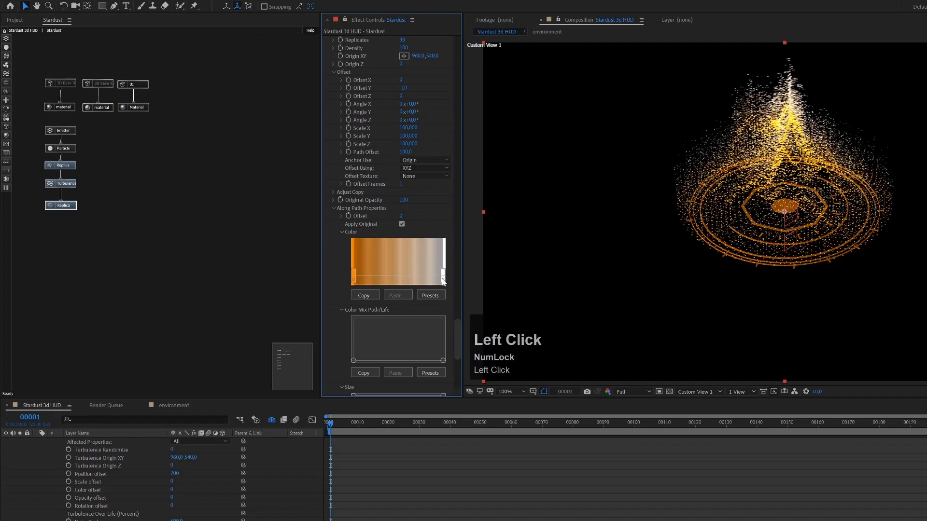
{"action": "left_click", "coordinate": [443, 282]}
{"action": "left_click_drag", "start_coordinate": [145, 91], "coordinate": [144, 91]}
{"action": "mouse_move", "coordinate": [118, 50]}
{"action": "left_mouse_down"}
{"action": "mouse_move", "coordinate": [133, 40]}
{"action": "mouse_move", "coordinate": [241, 32]}
{"action": "left_mouse_up"}
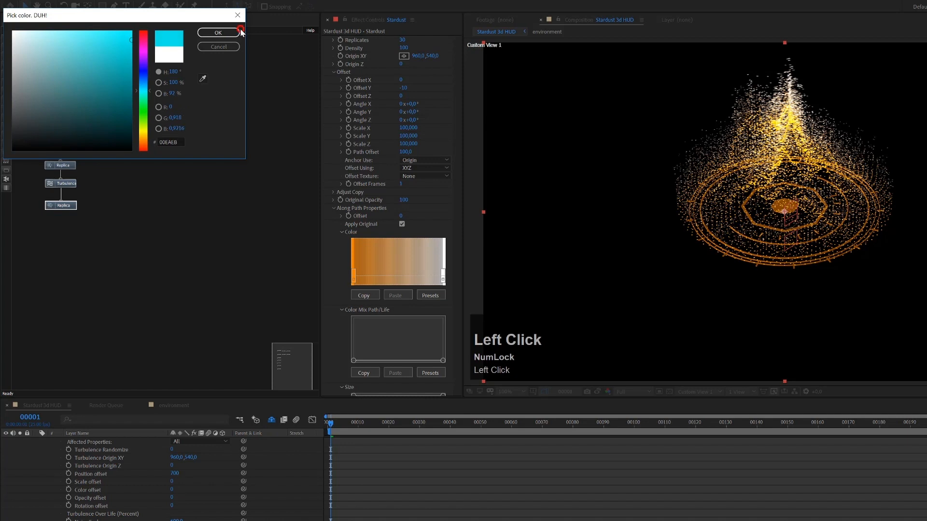
{"action": "left_click", "coordinate": [226, 32]}
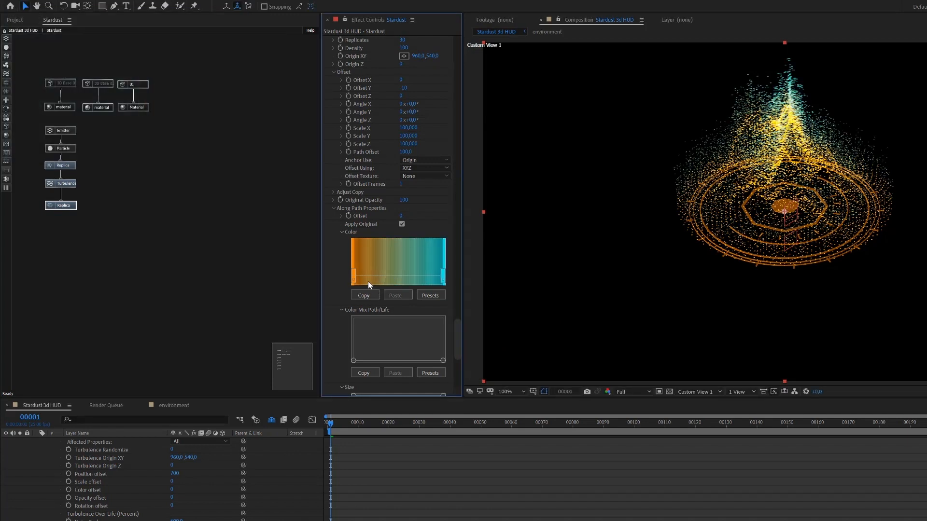
- Move the gradient's orange stop inward to about a quarter of its width and the cyan stop to about 85%
{"action": "left_click_drag", "start_coordinate": [353, 271], "coordinate": [382, 274]}
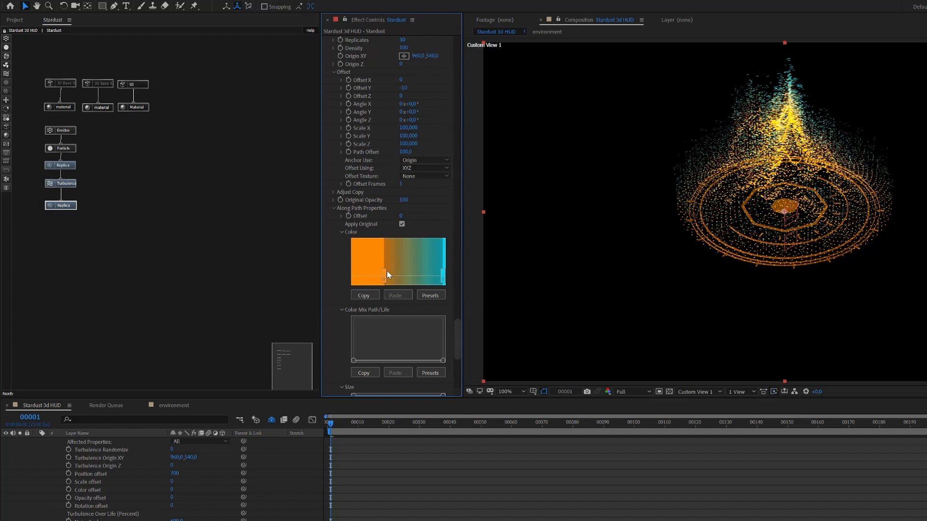
{"action": "left_click_drag", "start_coordinate": [385, 271], "coordinate": [341, 273]}
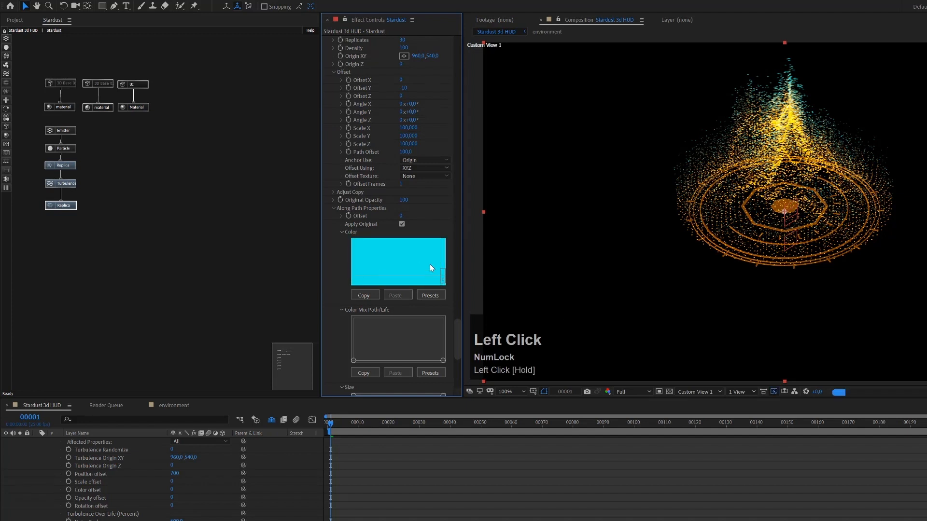
{"action": "key", "text": "ctrl+z"}
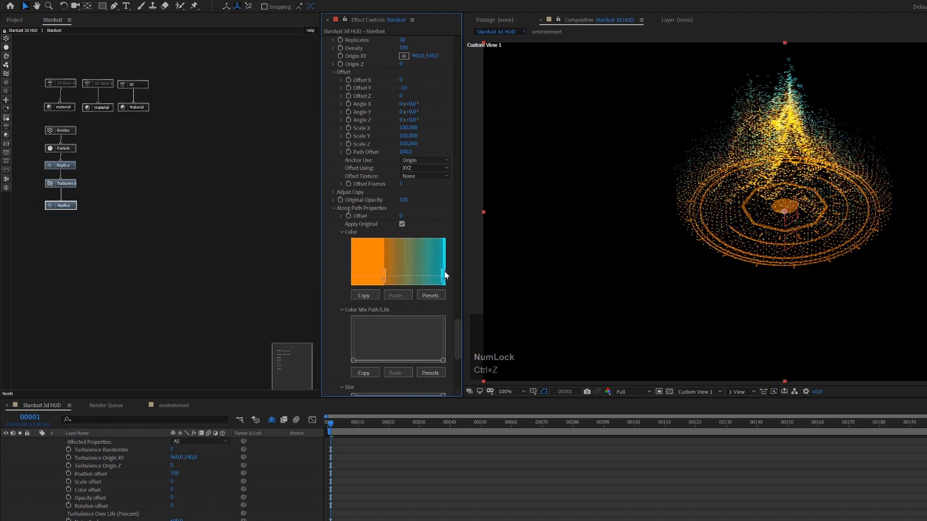
{"action": "left_click_drag", "start_coordinate": [383, 272], "coordinate": [374, 272]}
{"action": "left_click_drag", "start_coordinate": [445, 274], "coordinate": [431, 275]}
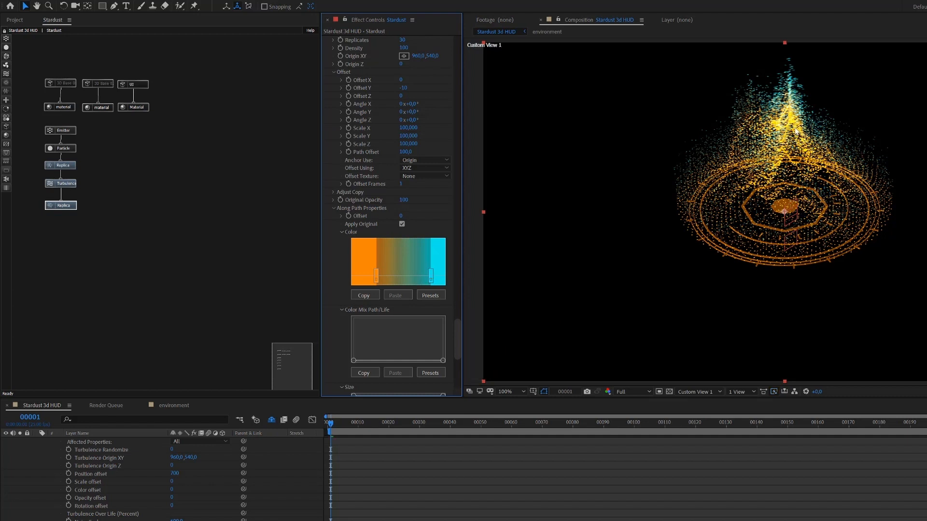
- Enable the 3D Base 01 and 3D Base 02 models in the node tree
{"action": "left_click", "coordinate": [60, 83]}
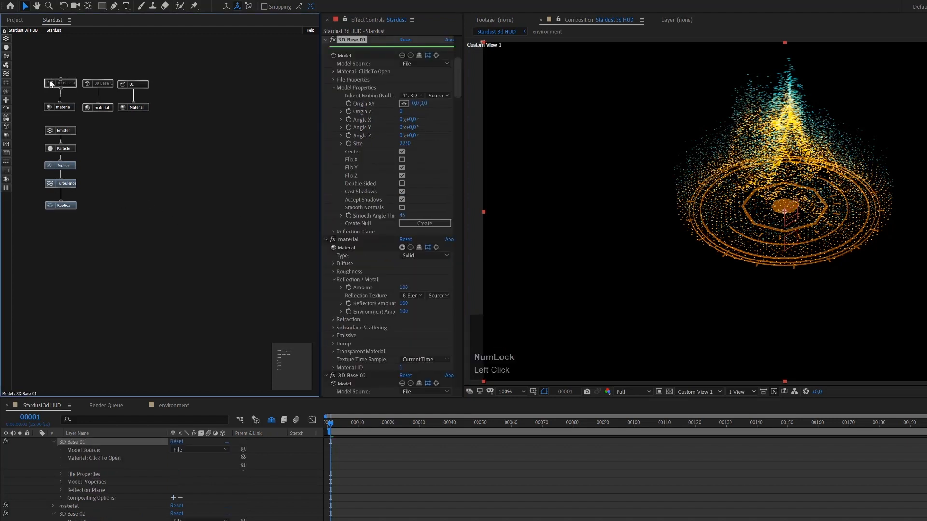
{"action": "left_click", "coordinate": [401, 56]}
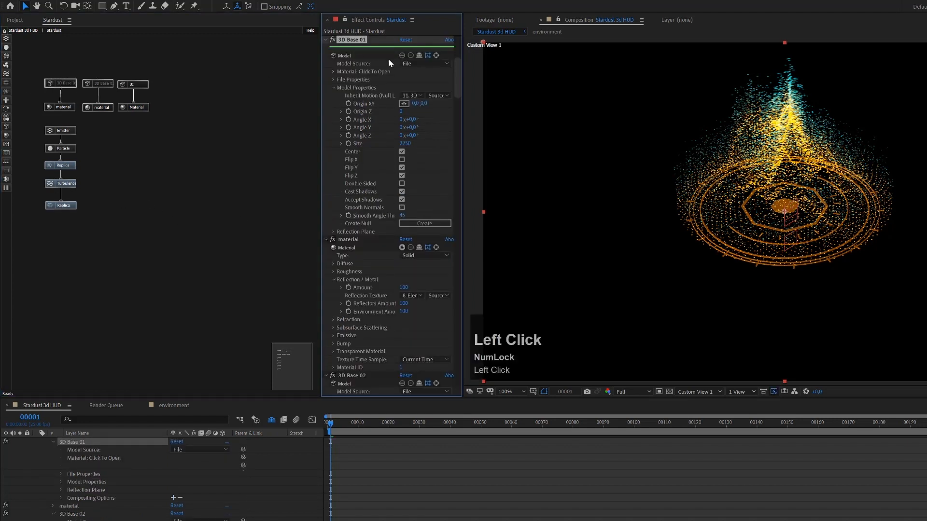
{"action": "left_click", "coordinate": [106, 83]}
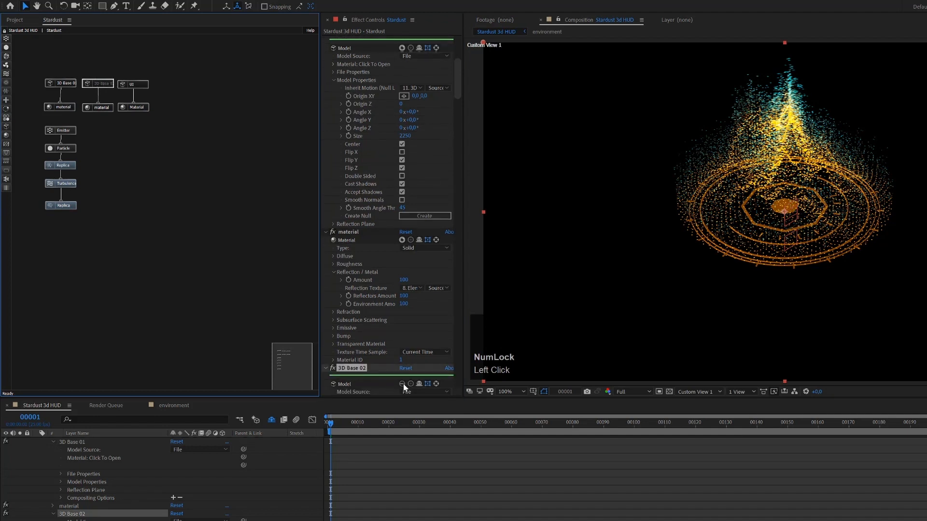
{"action": "left_click", "coordinate": [403, 384]}
{"action": "left_click", "coordinate": [402, 376]}
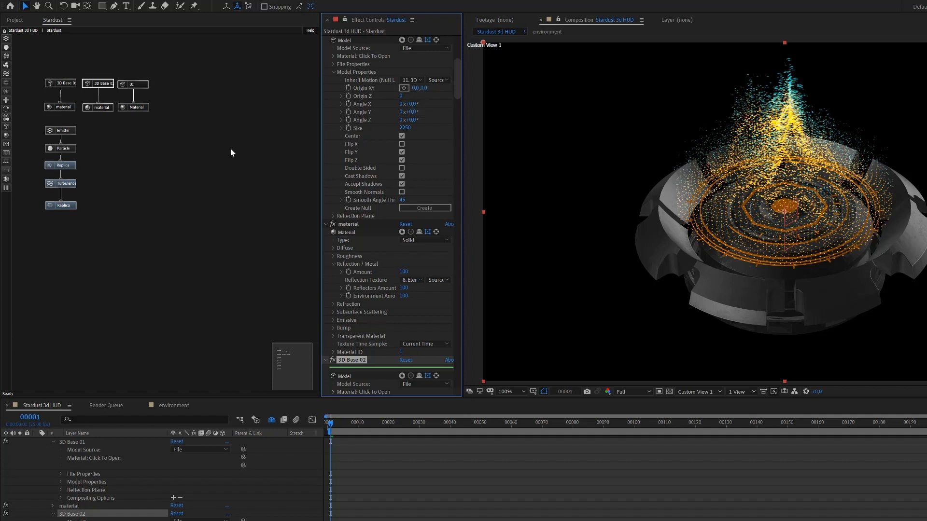
- Add a second Emitter node beside the model nodes and connect a new Particle node beneath it
{"action": "left_click", "coordinate": [7, 40]}
{"action": "left_click_drag", "start_coordinate": [31, 44], "coordinate": [200, 89]}
{"action": "left_click", "coordinate": [7, 47]}
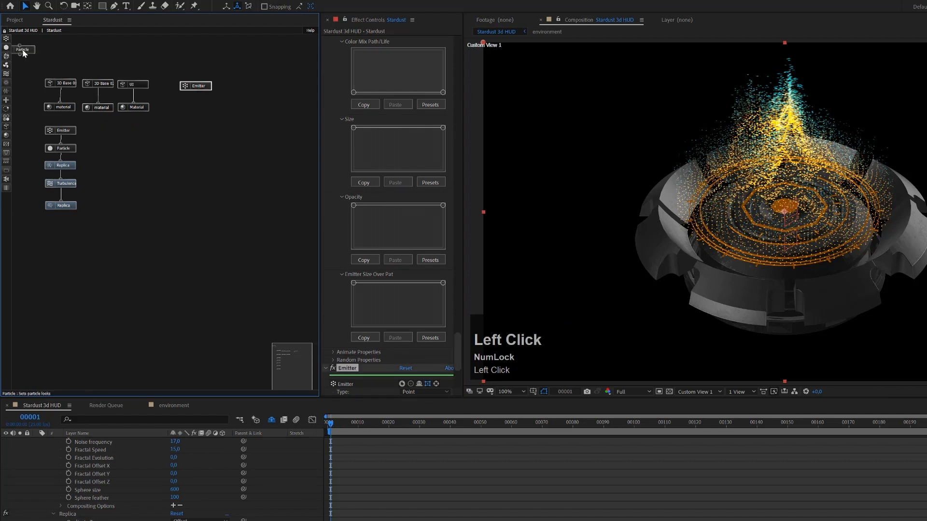
{"action": "left_click_drag", "start_coordinate": [28, 52], "coordinate": [198, 104]}
- Configure the new Emitter as a Ring with Speed 0 and Emitting set to Once
{"action": "left_click", "coordinate": [203, 91]}
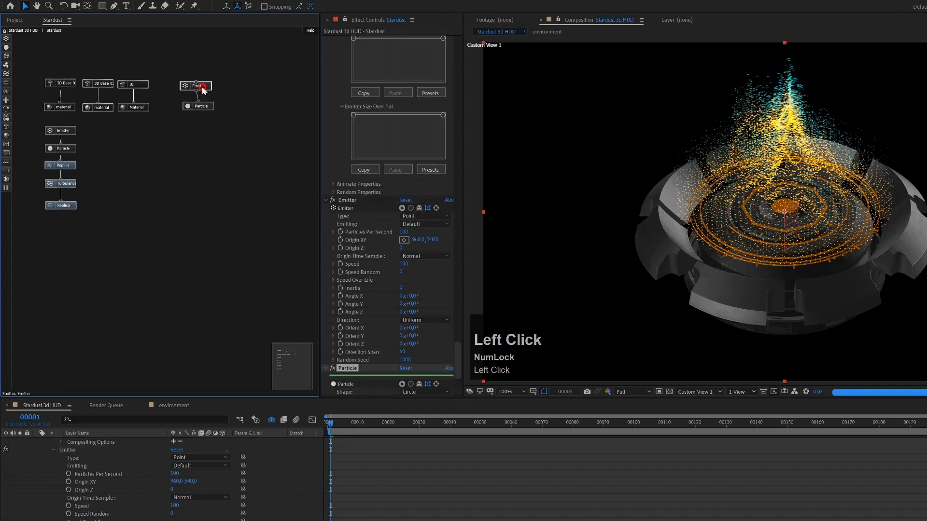
{"action": "left_click", "coordinate": [421, 225]}
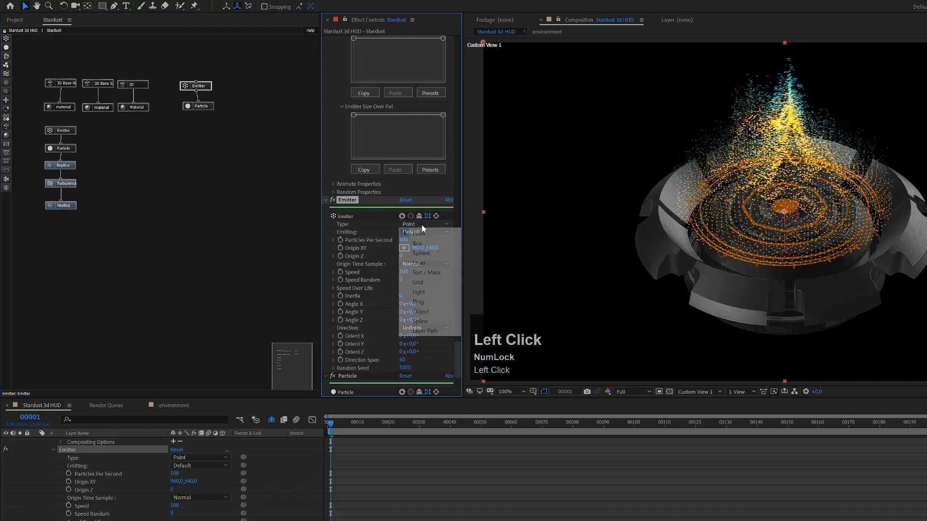
{"action": "left_click", "coordinate": [419, 302]}
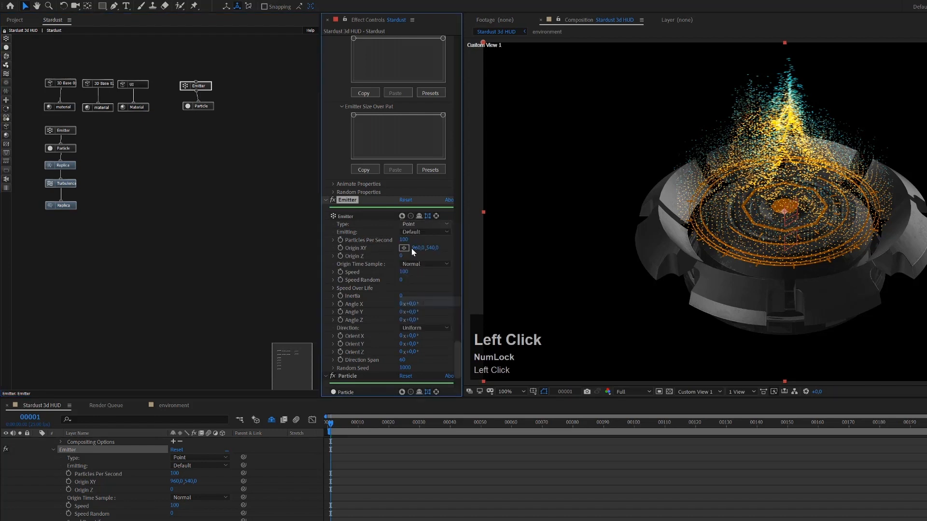
{"action": "left_click", "coordinate": [403, 271]}
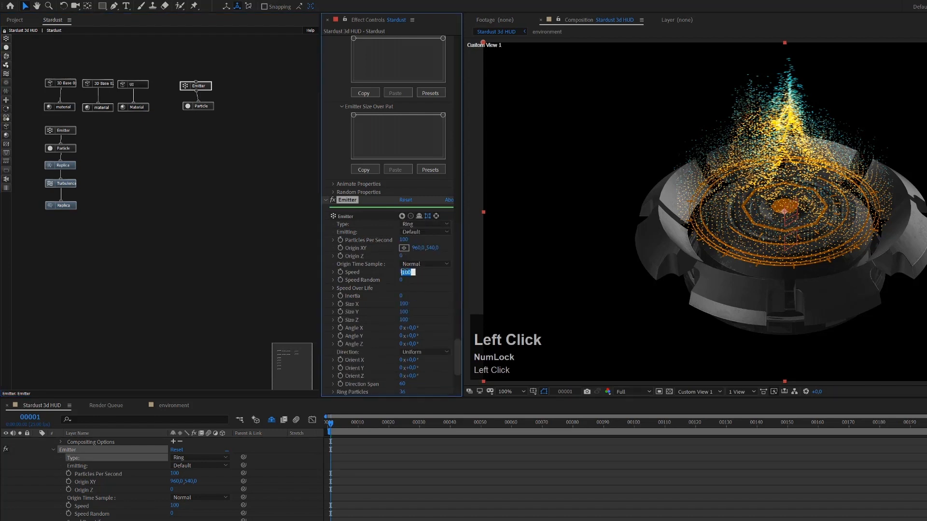
{"action": "type", "text": "0"}
{"action": "left_click", "coordinate": [420, 232]}
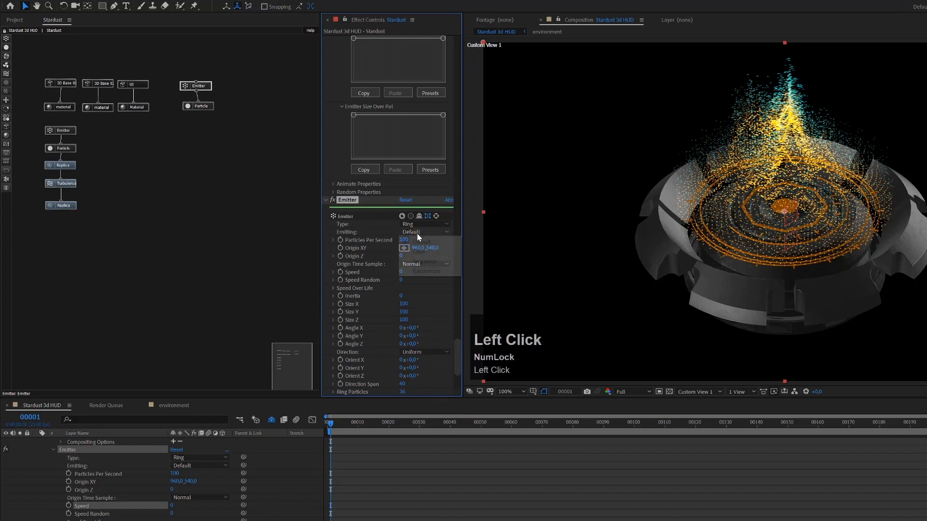
{"action": "left_click", "coordinate": [419, 251]}
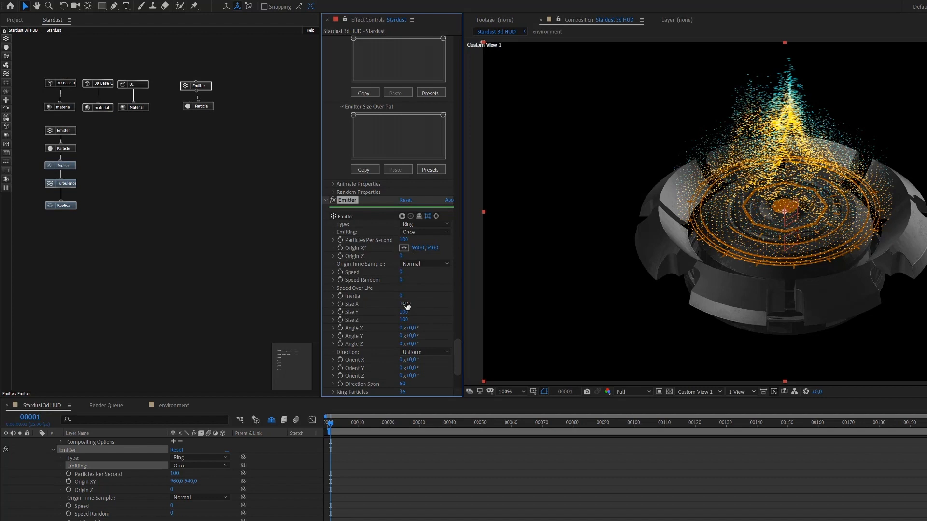
- Lay the ring emitter flat by setting its Angle X to 90°
{"action": "left_click", "coordinate": [414, 329]}
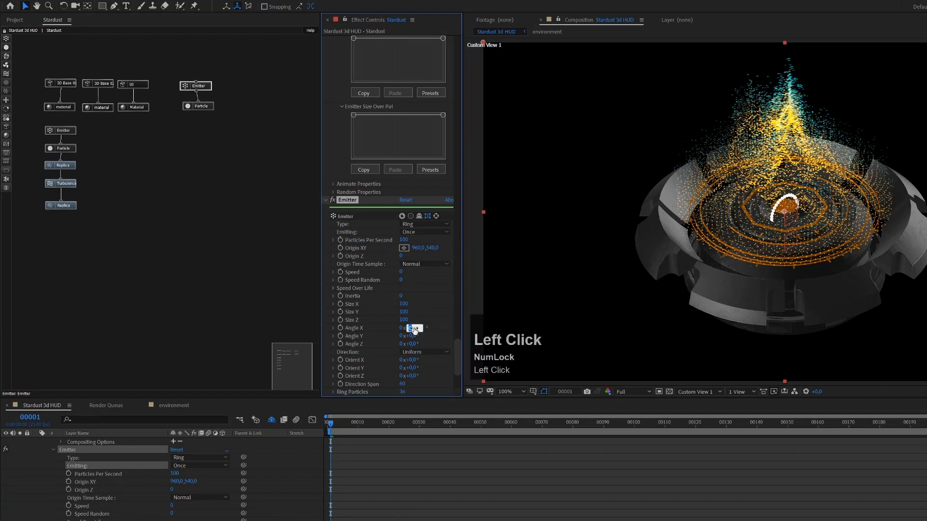
{"action": "type", "text": "90"}
{"action": "key", "text": "Return"}
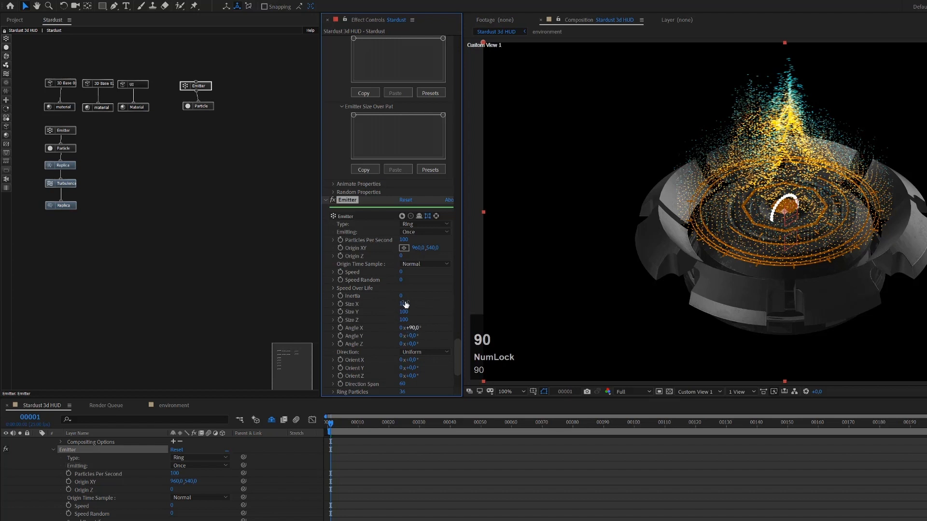
- Try Size X values of 500 and 700 on the ring emitter
{"action": "left_click", "coordinate": [405, 304]}
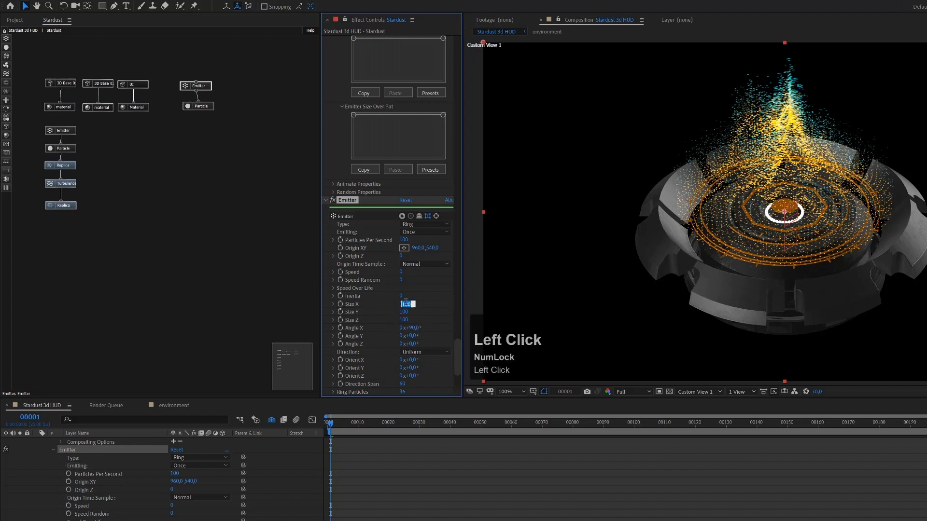
{"action": "type", "text": "500"}
{"action": "key", "text": "Return"}
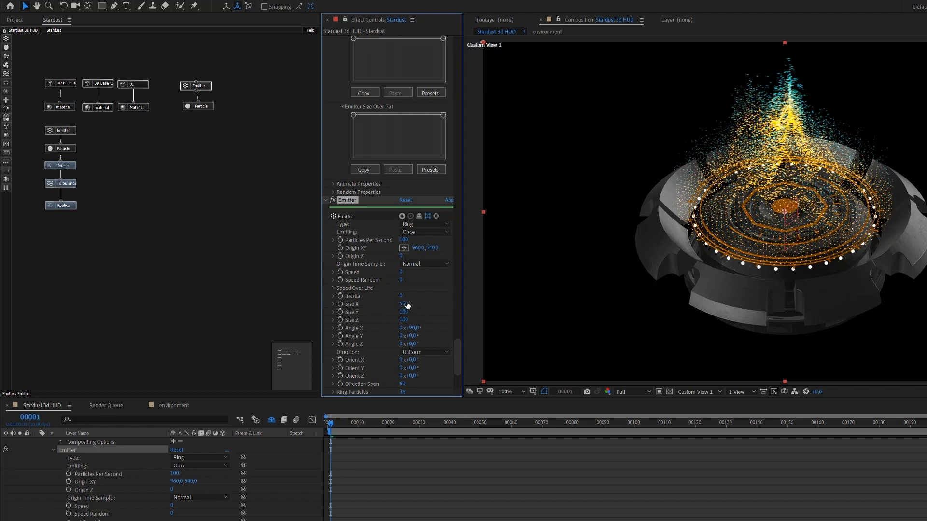
{"action": "left_click", "coordinate": [406, 304]}
{"action": "type", "text": "700"}
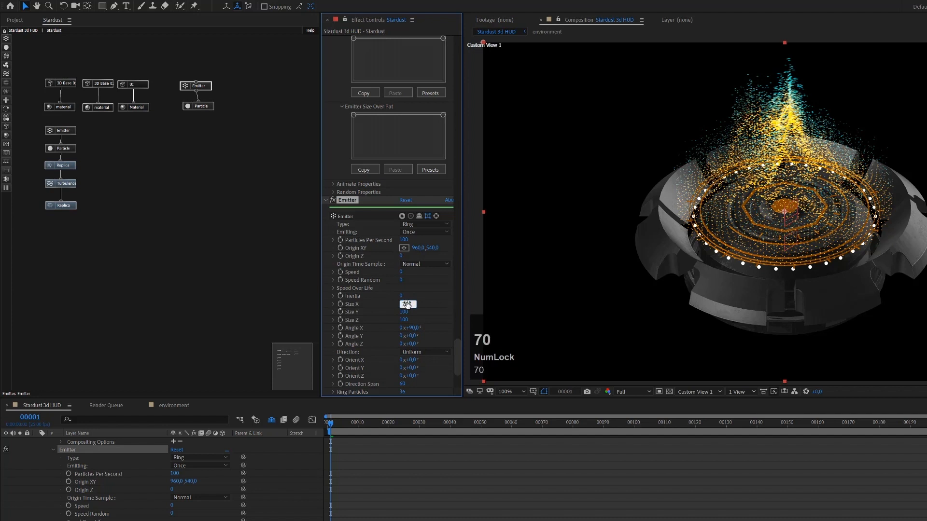
{"action": "key", "text": "Return"}
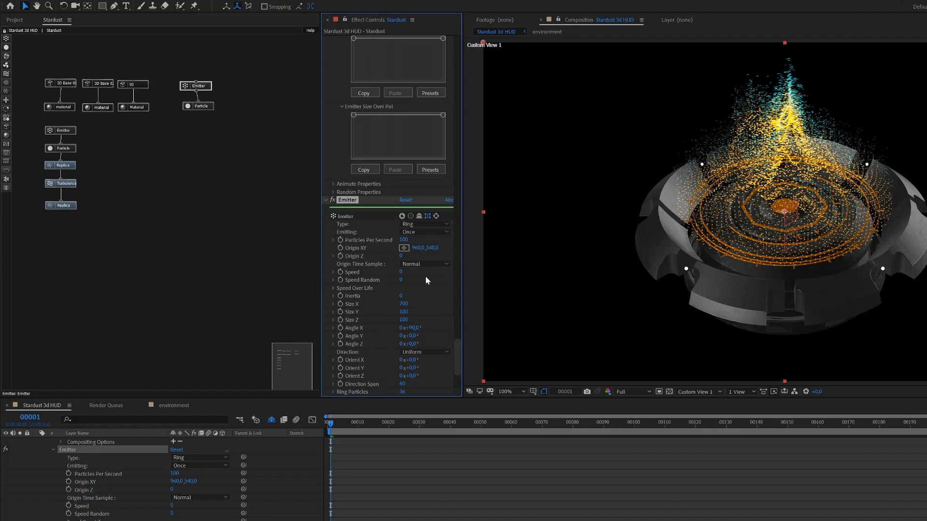
- Raise the ring emitter by trying an Origin Y of 400 and settling on 350
{"action": "left_click", "coordinate": [433, 248]}
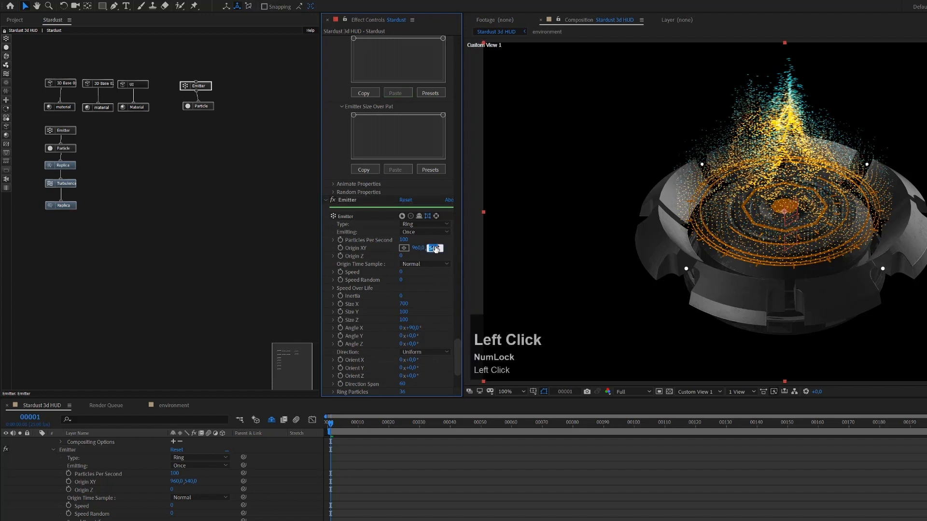
{"action": "type", "text": "400"}
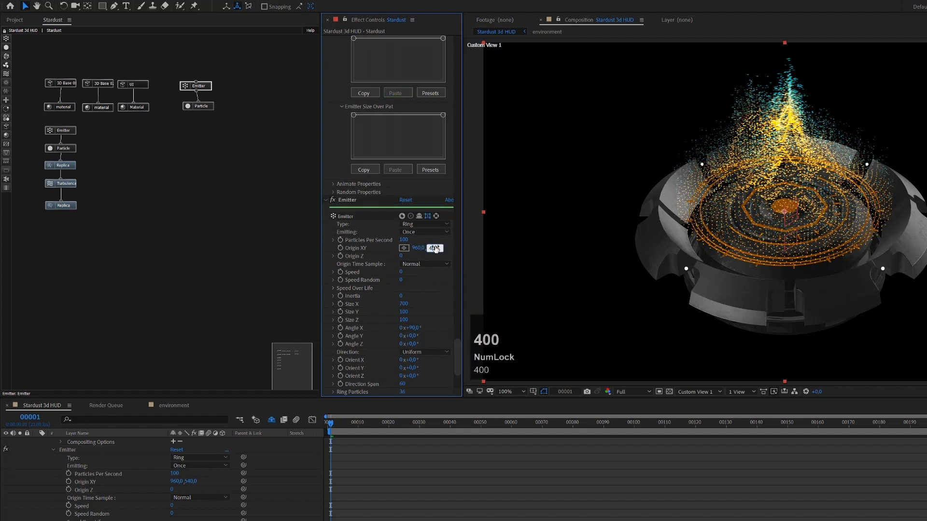
{"action": "key", "text": "Return"}
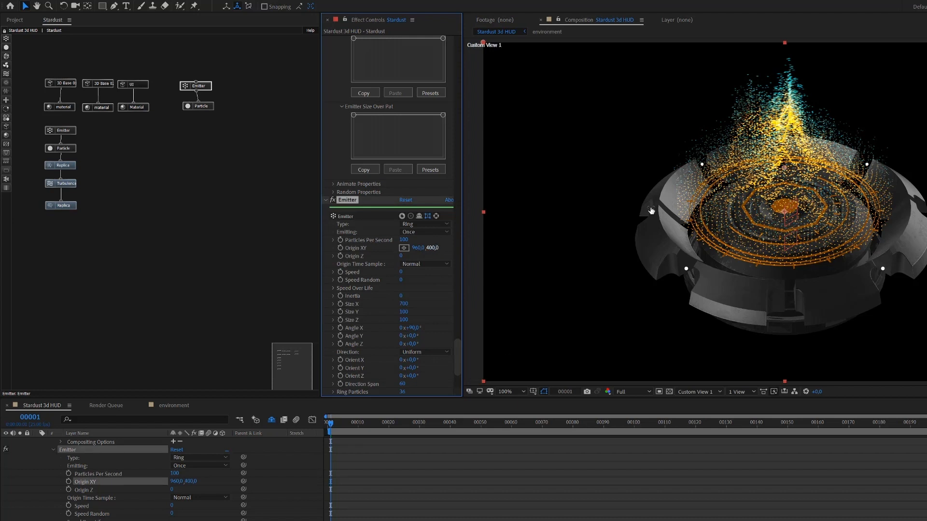
{"action": "left_click", "coordinate": [433, 249]}
{"action": "type", "text": "350"}
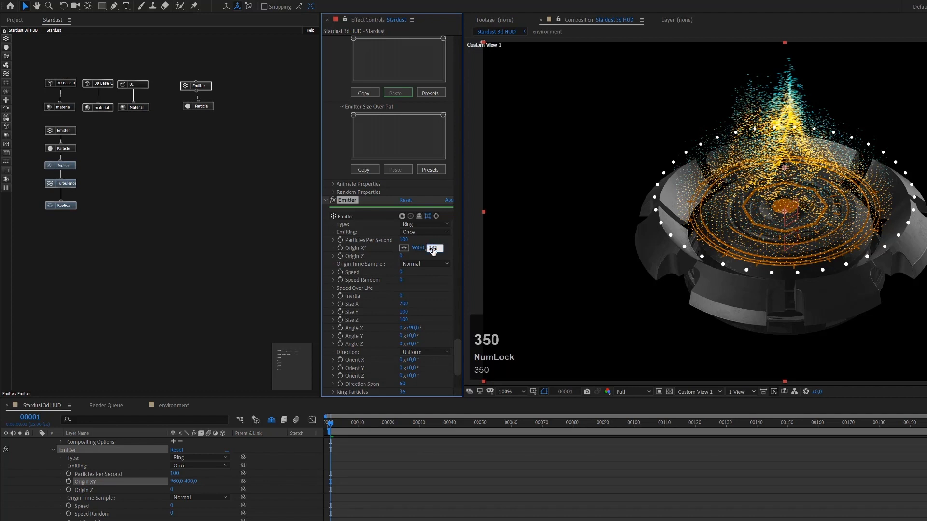
{"action": "key", "text": "Return"}
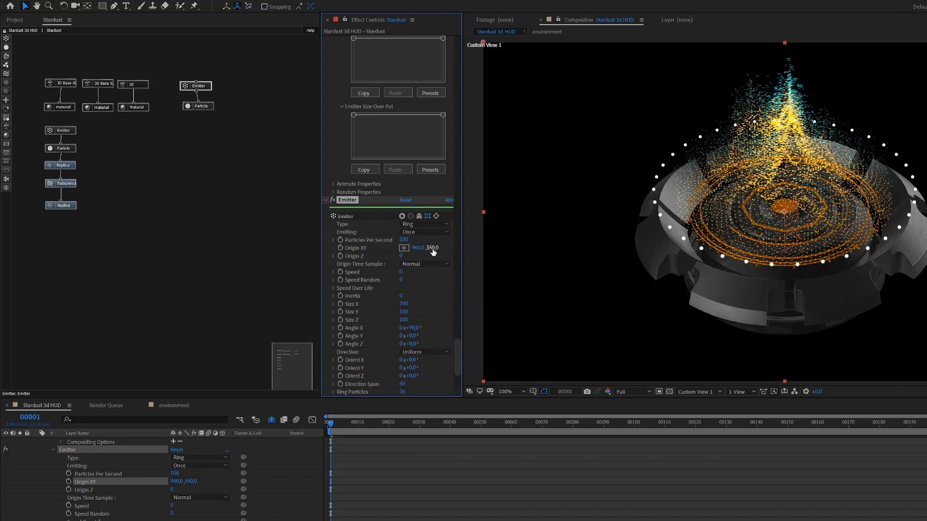
- Fit the particle ring to the base model by setting the ring emitter's Size X to 650
{"action": "left_click", "coordinate": [404, 304]}
{"action": "type", "text": "650"}
{"action": "key", "text": "Return"}
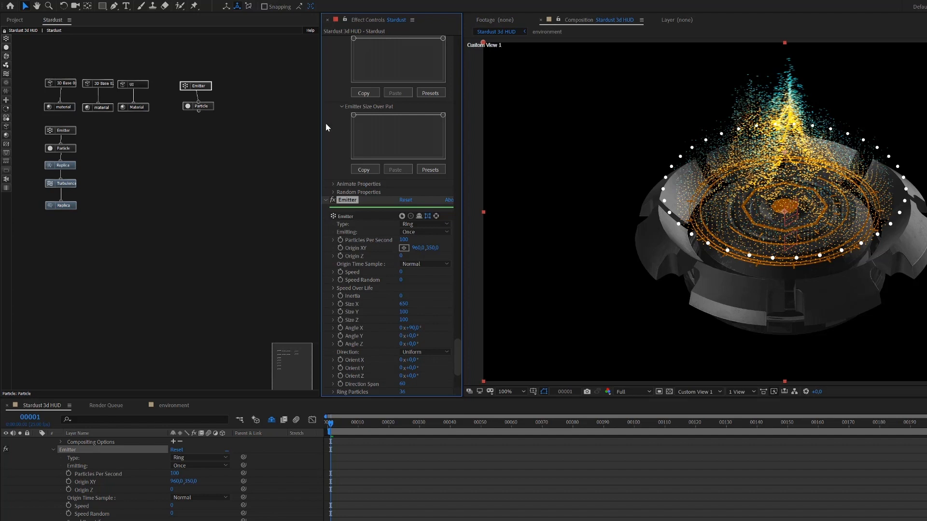
- Set the ring particle's Life to 10 seconds and its Shape to Model
{"action": "left_click_drag", "start_coordinate": [459, 353], "coordinate": [470, 97]}
{"action": "left_click", "coordinate": [200, 106]}
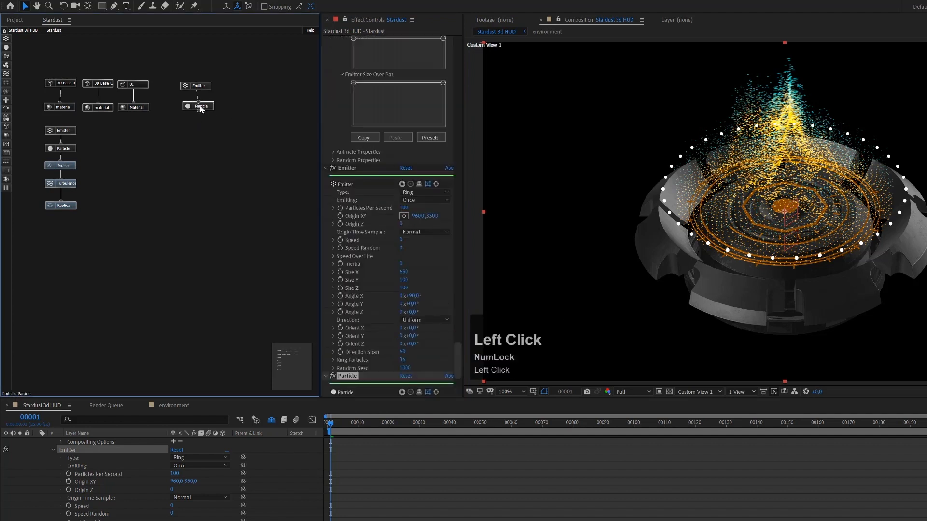
{"action": "scroll", "coordinate": [396, 327], "scroll_direction": "down", "scroll_amount": 5}
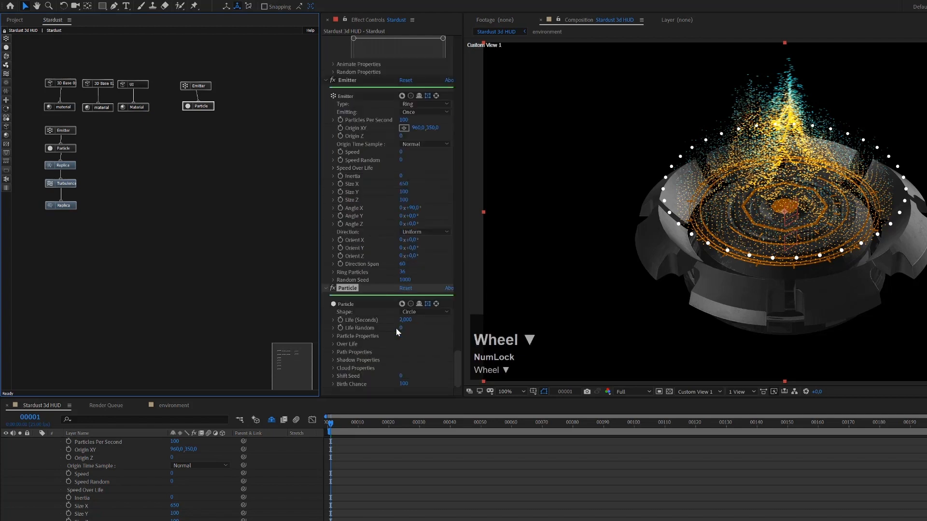
{"action": "left_click", "coordinate": [402, 320]}
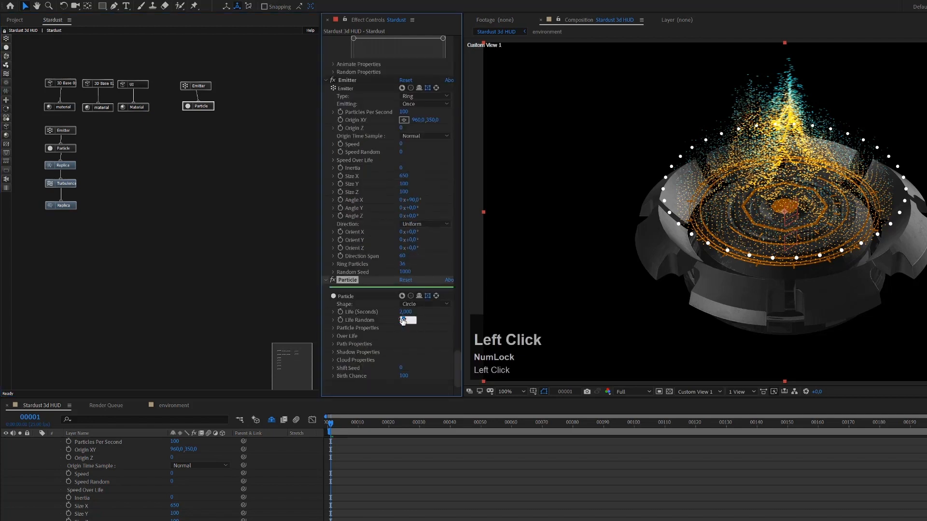
{"action": "type", "text": "1"}
{"action": "key", "text": "BackSpace"}
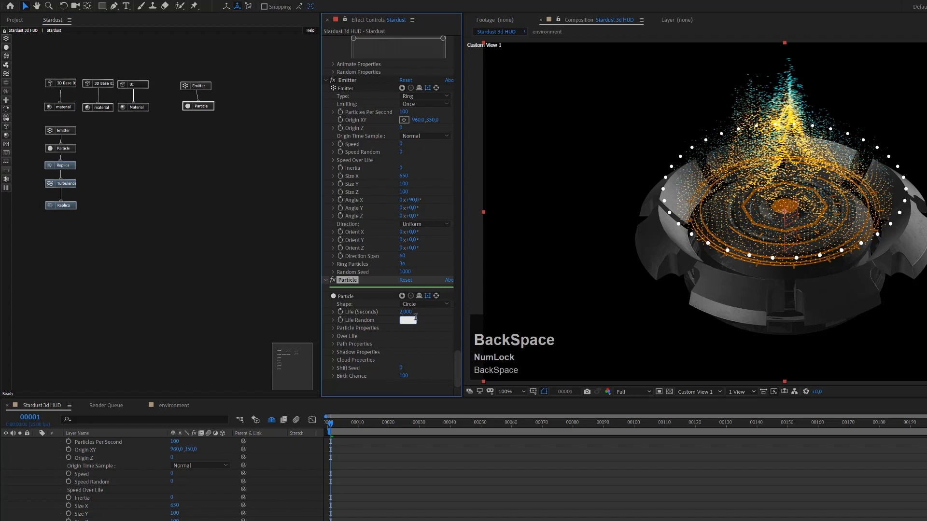
{"action": "left_click", "coordinate": [412, 313]}
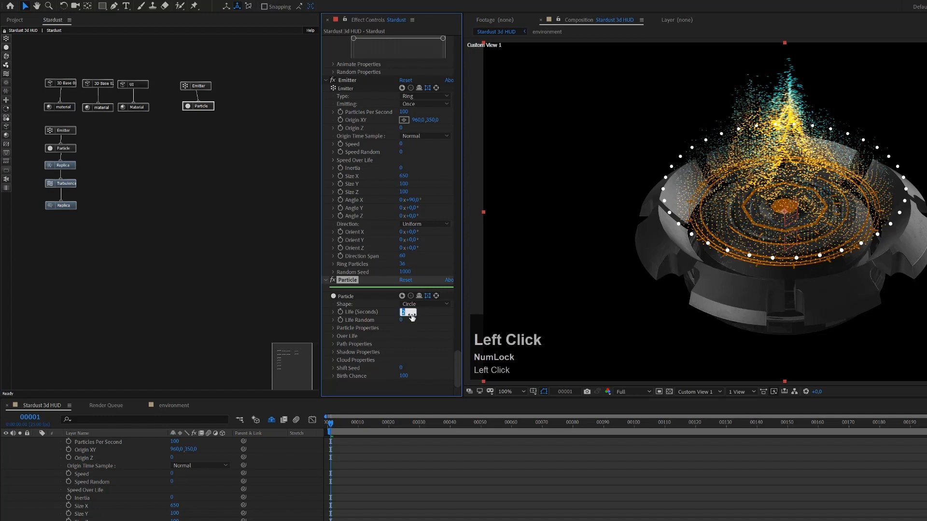
{"action": "type", "text": "10"}
{"action": "left_click", "coordinate": [427, 325]}
{"action": "left_click", "coordinate": [425, 305]}
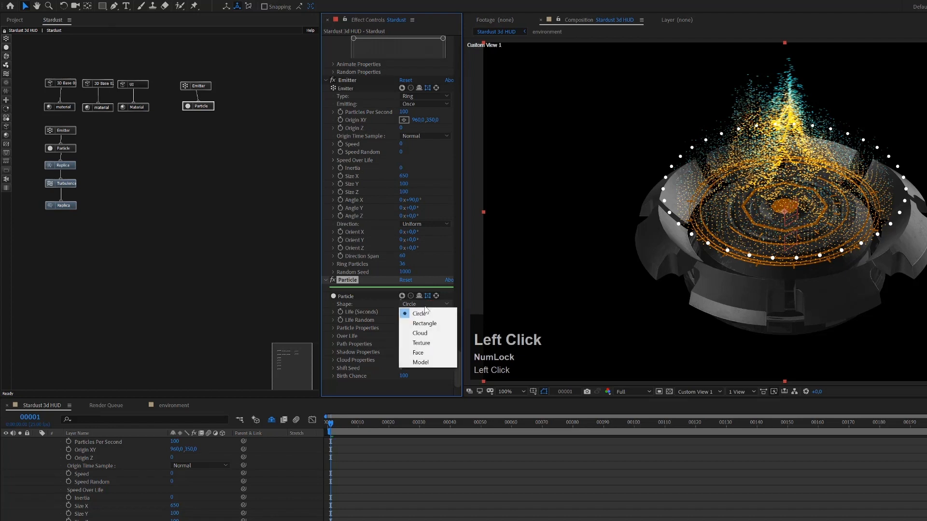
{"action": "left_click", "coordinate": [421, 362]}
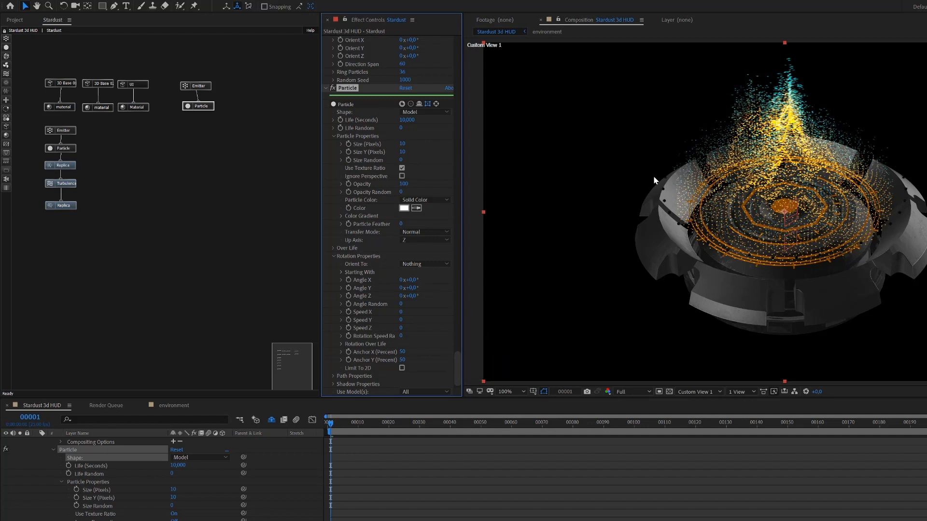
- Add the UI_13 model preset from the Generic FUI folder of the 3D Library
{"action": "left_click_drag", "start_coordinate": [461, 362], "coordinate": [475, 42]}
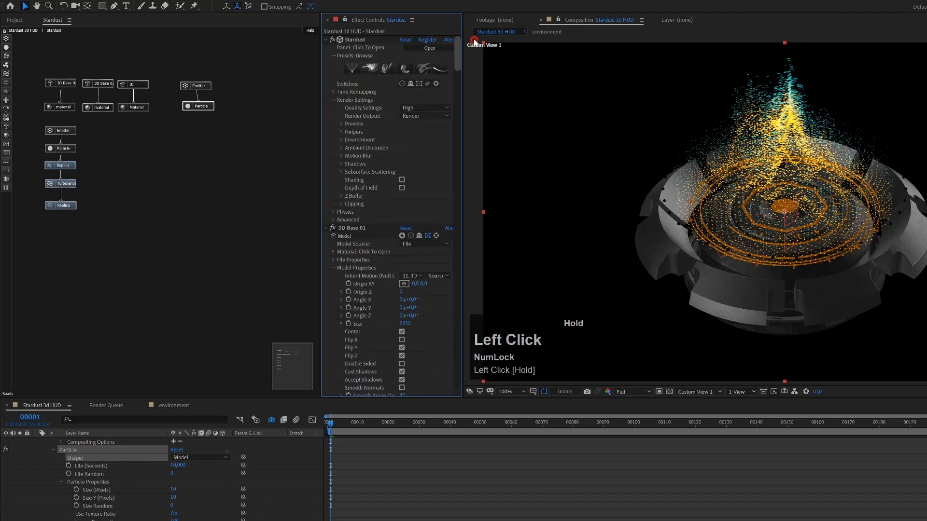
{"action": "left_click", "coordinate": [381, 68]}
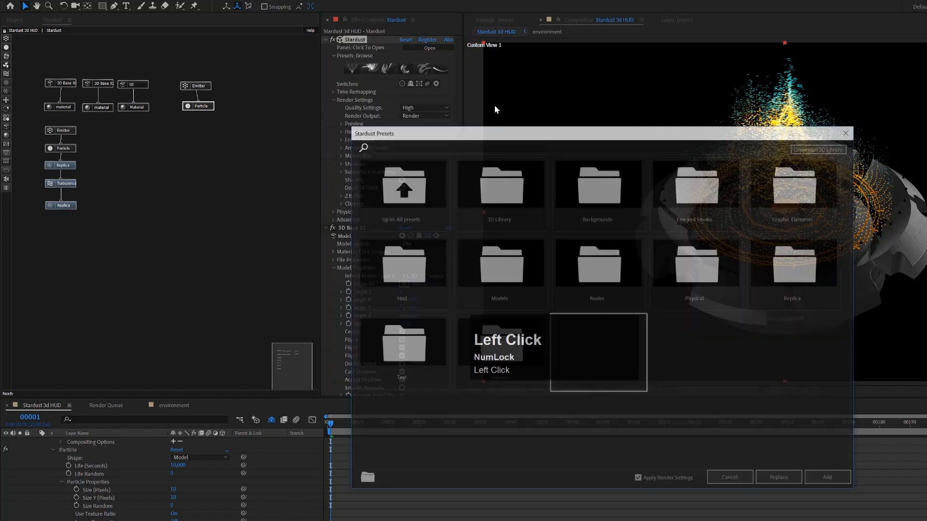
{"action": "left_click", "coordinate": [515, 186]}
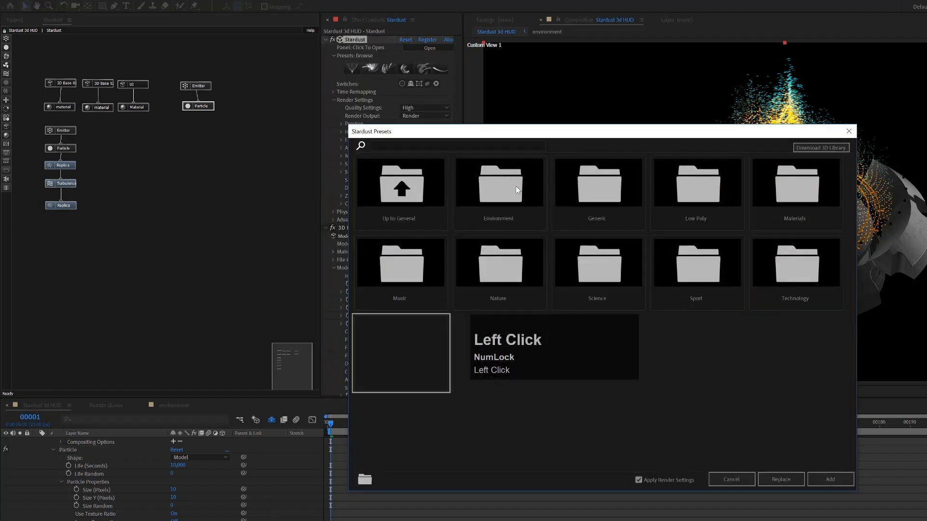
{"action": "left_click", "coordinate": [622, 189]}
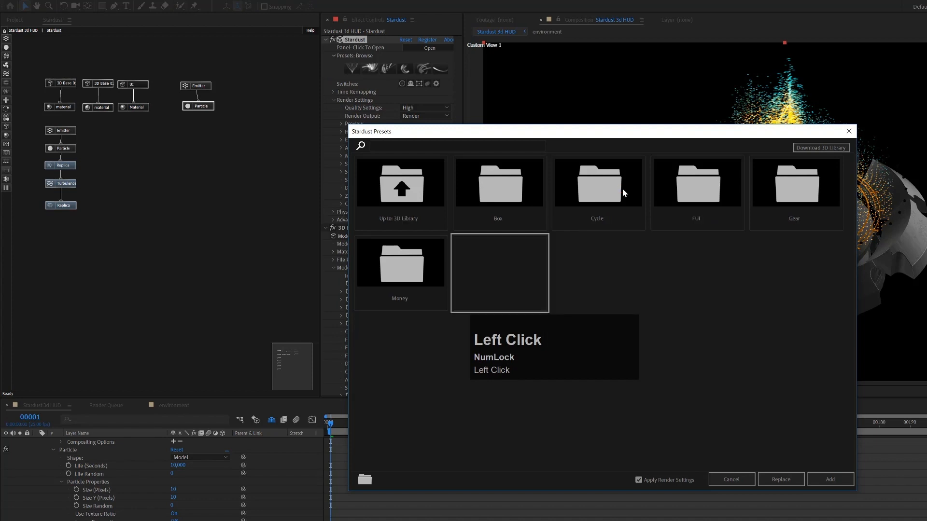
{"action": "left_click", "coordinate": [705, 192]}
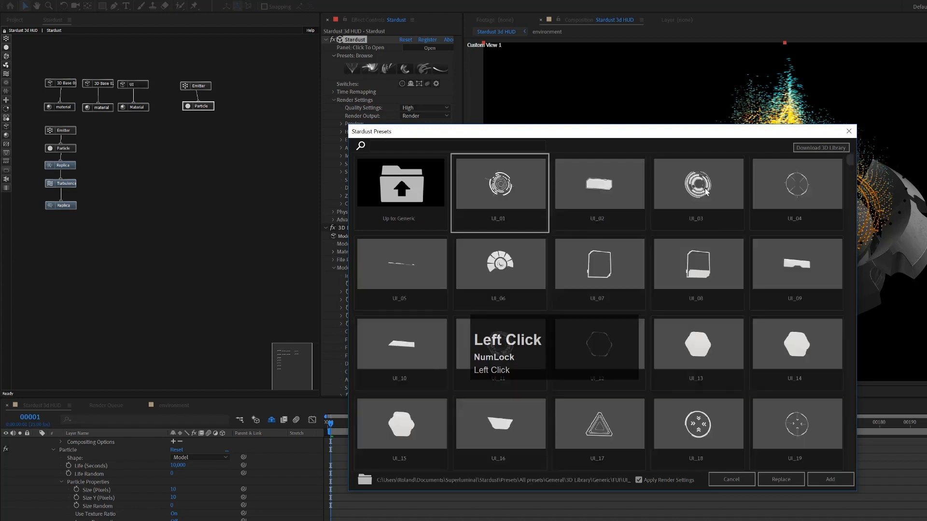
{"action": "left_click", "coordinate": [701, 358]}
{"action": "left_click", "coordinate": [829, 479]}
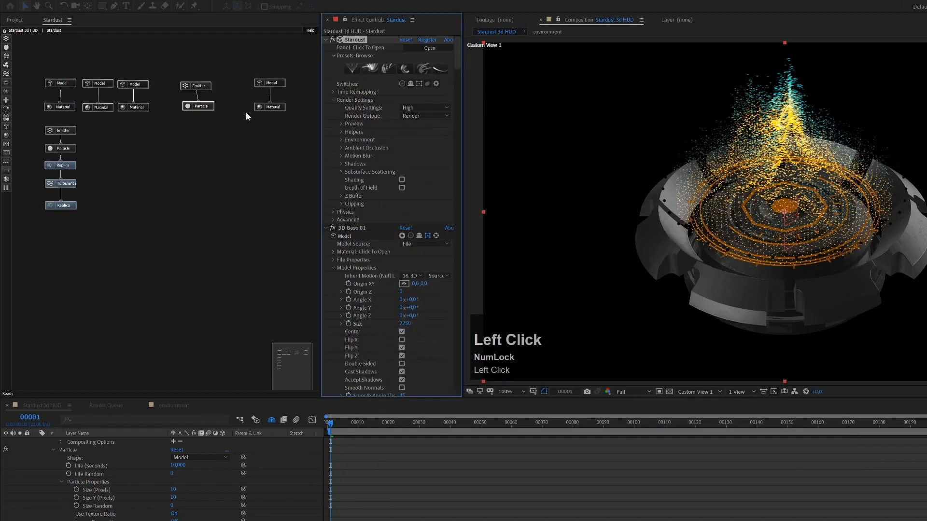
- Move the added Model and Material nodes beneath the ring's Particle node and connect Particle to Model
{"action": "left_click_drag", "start_coordinate": [292, 63], "coordinate": [260, 132]}
{"action": "left_click_drag", "start_coordinate": [279, 64], "coordinate": [267, 128]}
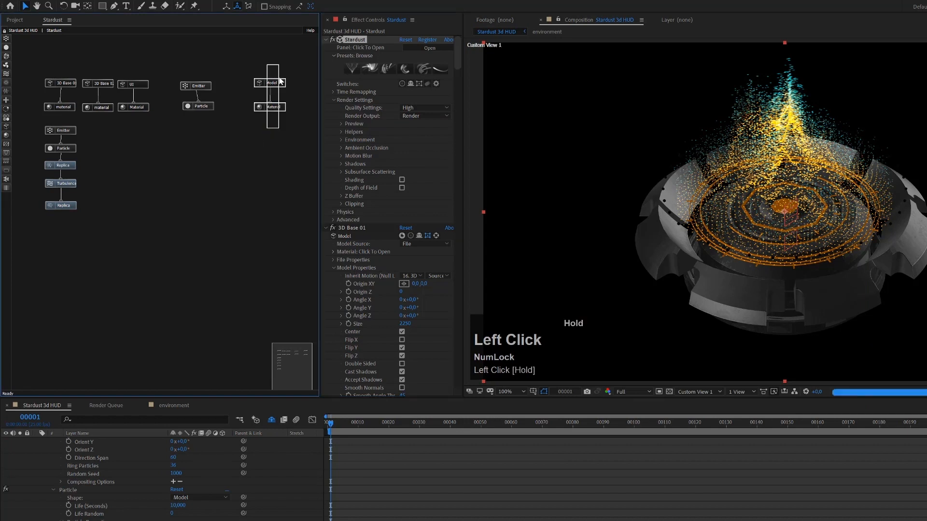
{"action": "left_click", "coordinate": [273, 94]}
{"action": "left_click", "coordinate": [254, 117]}
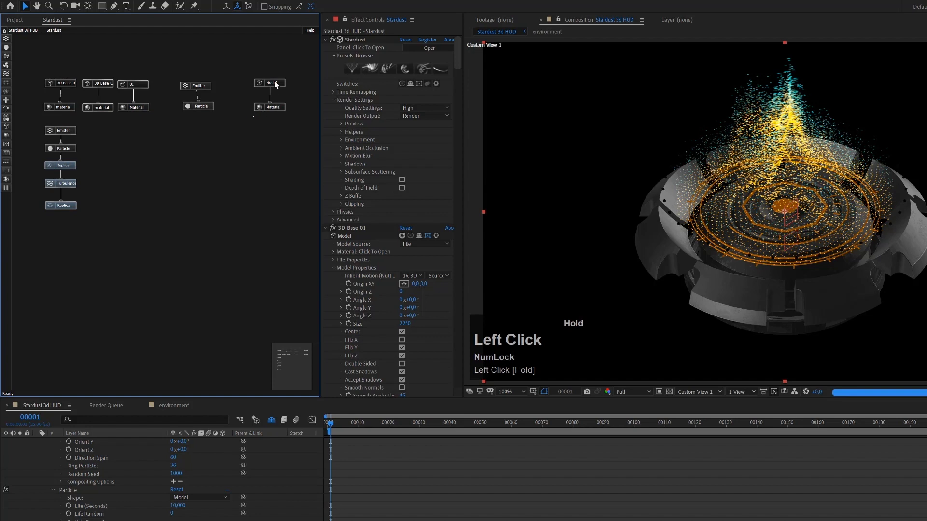
{"action": "left_click_drag", "start_coordinate": [271, 65], "coordinate": [268, 130]}
{"action": "left_click_drag", "start_coordinate": [281, 85], "coordinate": [199, 110]}
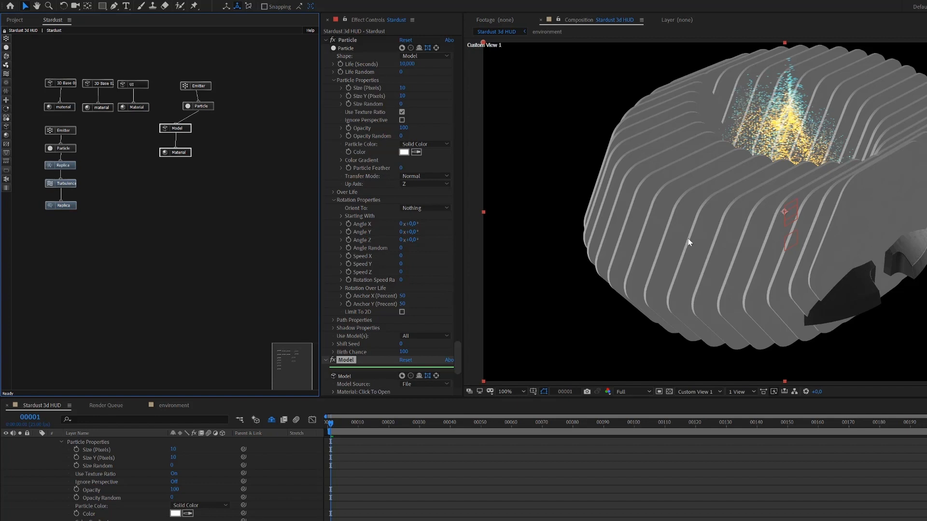
- Shrink the ring's hexagon model by trying a Size of 10 and settling on 7
{"action": "left_click", "coordinate": [177, 128]}
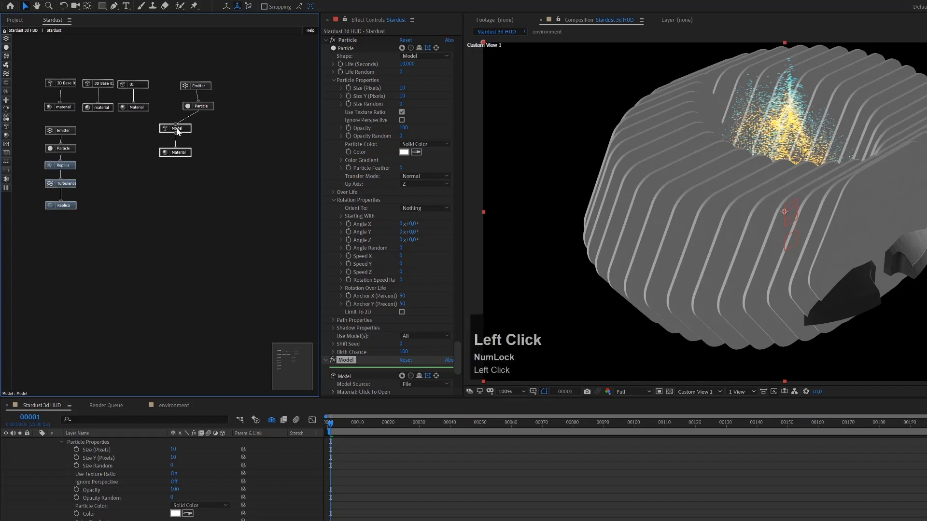
{"action": "scroll", "coordinate": [435, 317], "scroll_direction": "down", "scroll_amount": 4}
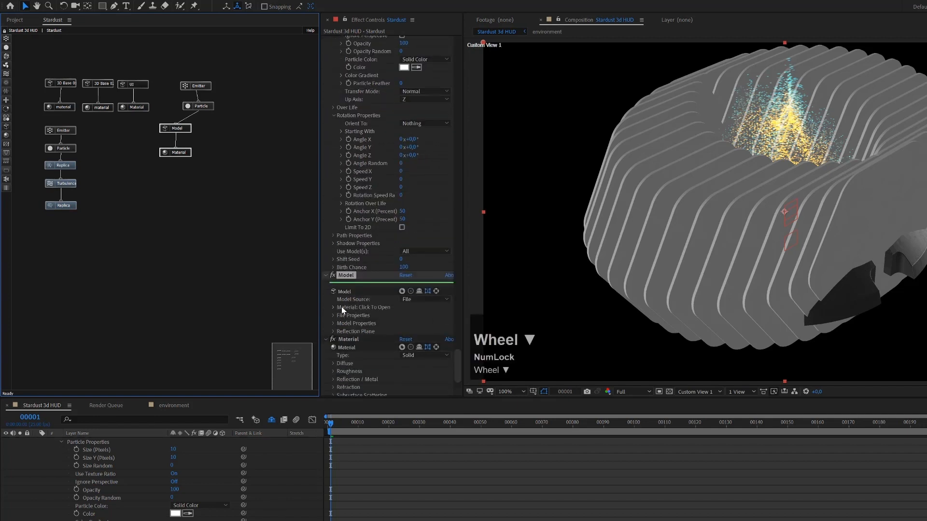
{"action": "left_click", "coordinate": [334, 323]}
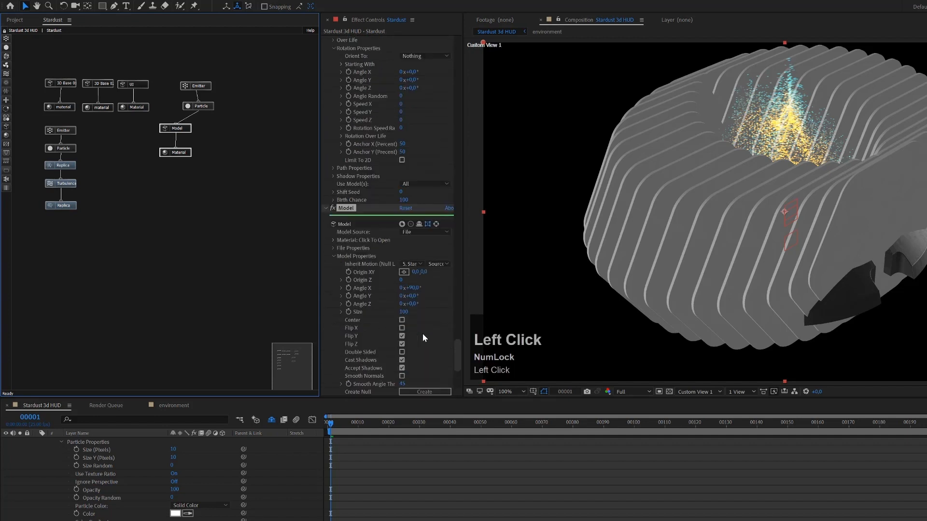
{"action": "left_click", "coordinate": [406, 312]}
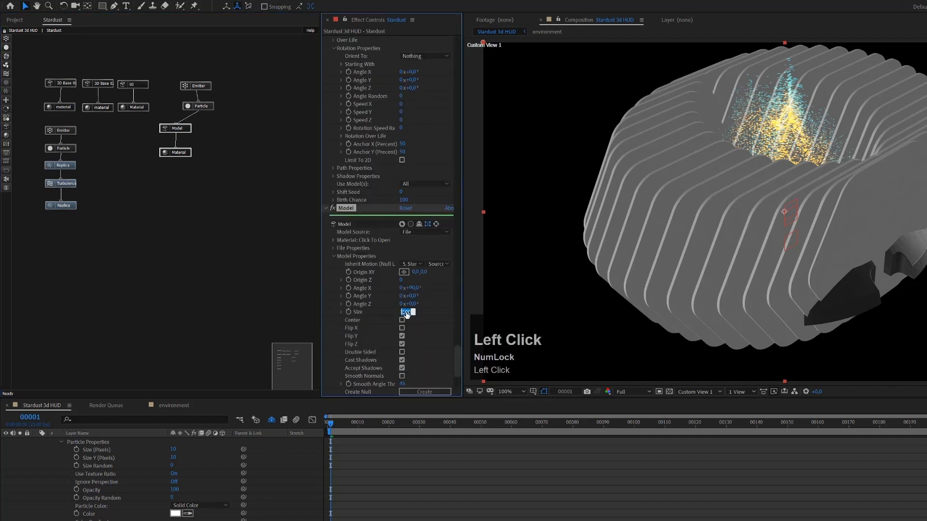
{"action": "type", "text": "10"}
{"action": "key", "text": "Return"}
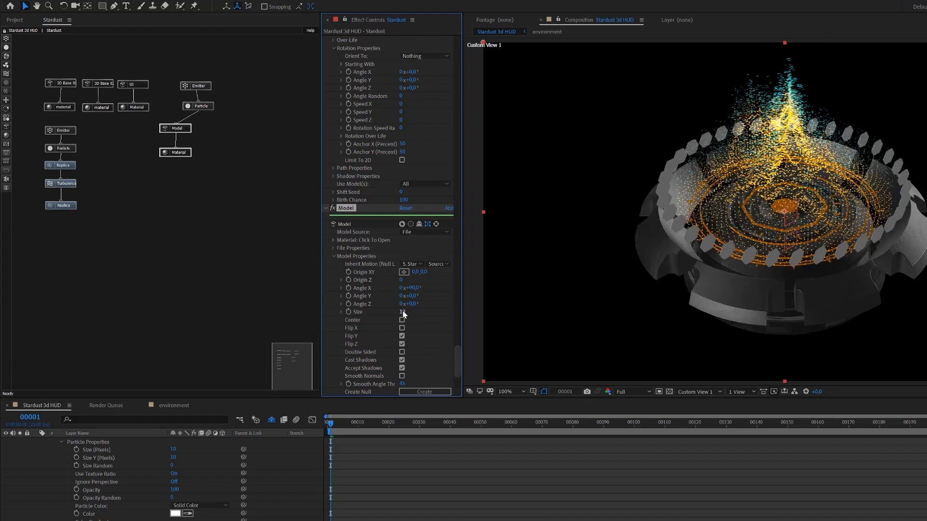
{"action": "left_click", "coordinate": [403, 313]}
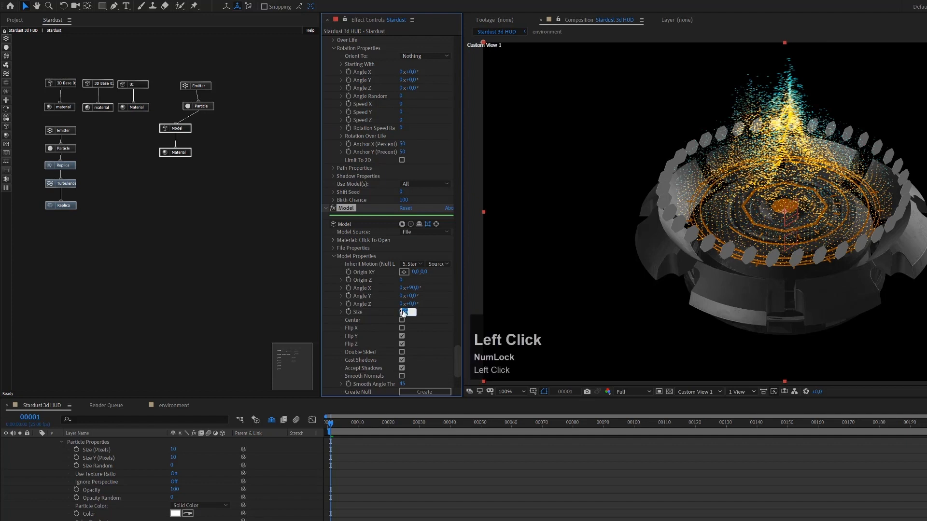
{"action": "type", "text": "7"}
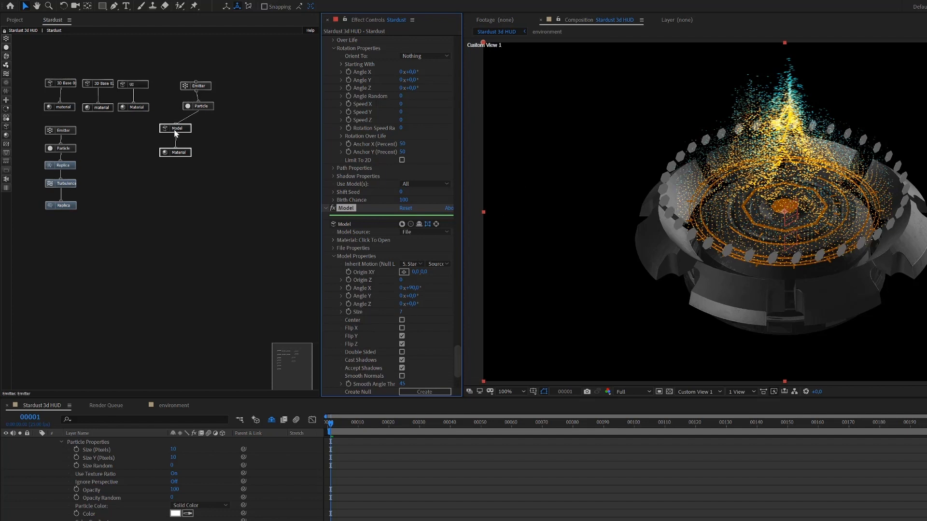
- Set the ring particle's Orient To rotation property to Normal
{"action": "left_click", "coordinate": [209, 107]}
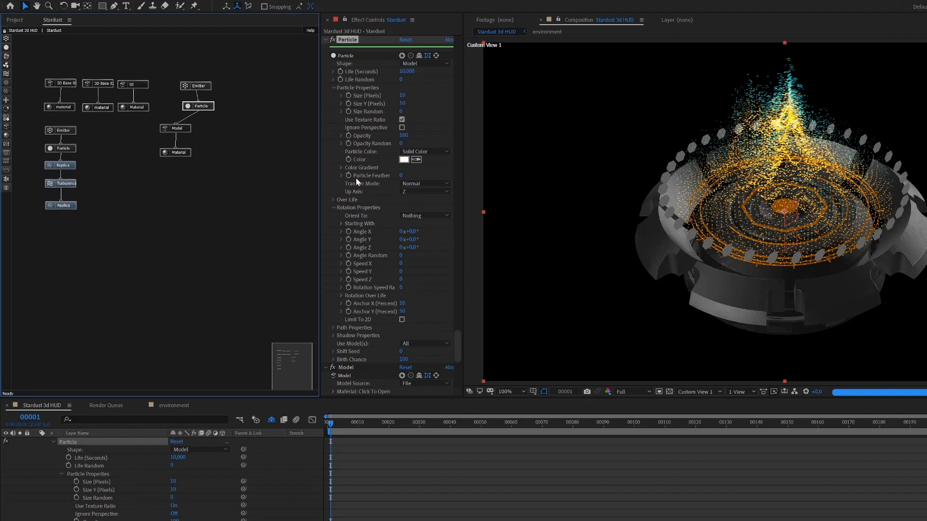
{"action": "left_click", "coordinate": [412, 217]}
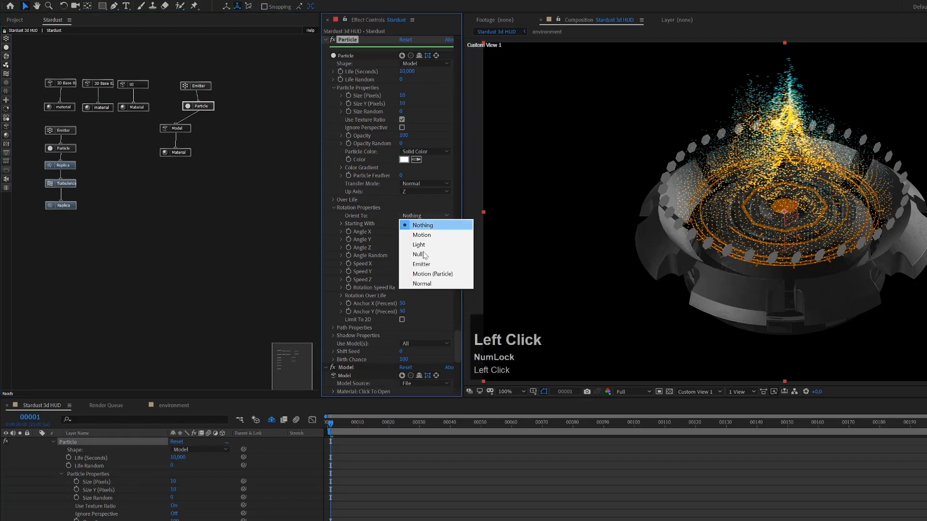
{"action": "left_click", "coordinate": [430, 283]}
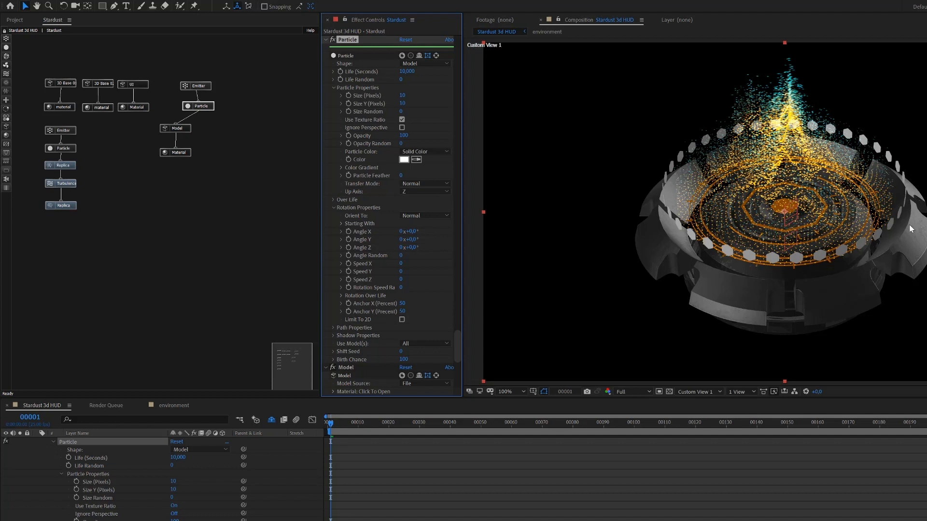
- Delete the Material node attached to the ring's hexagon model
{"action": "left_click", "coordinate": [188, 153]}
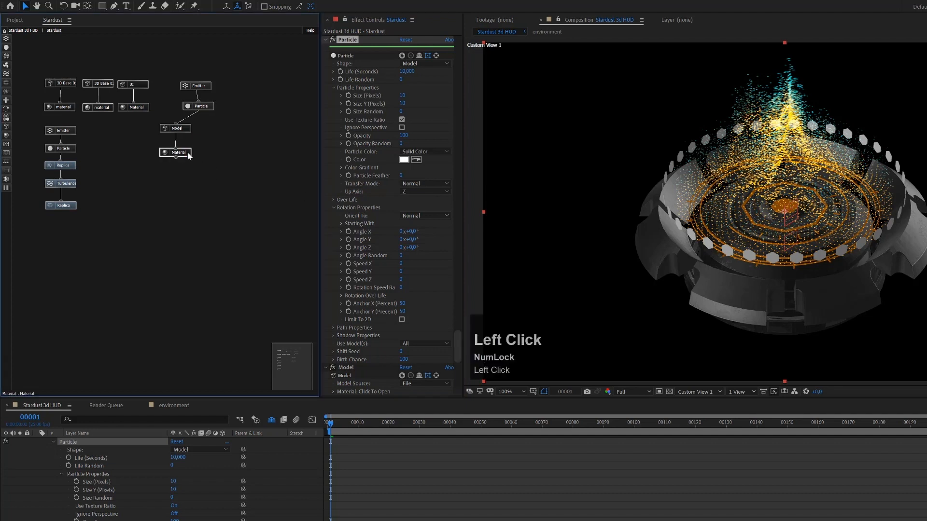
{"action": "key", "text": "Delete"}
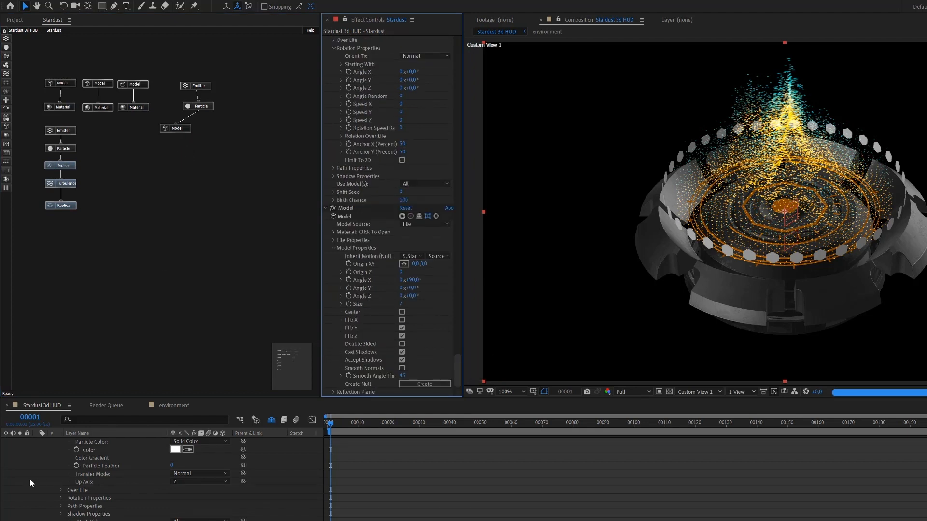
- Delete the four UI_13 texture layers (normal, metallic, roughness, color) and the Stardust Null layer from the composition
{"action": "scroll", "coordinate": [30, 480], "scroll_direction": "up", "scroll_amount": 3}
{"action": "scroll", "coordinate": [31, 478], "scroll_direction": "up", "scroll_amount": 5}
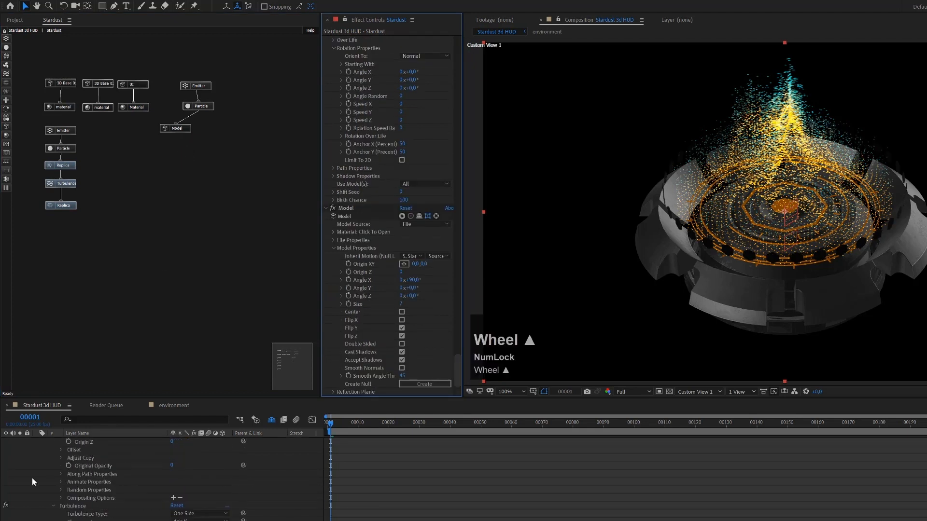
{"action": "left_click", "coordinate": [32, 477]}
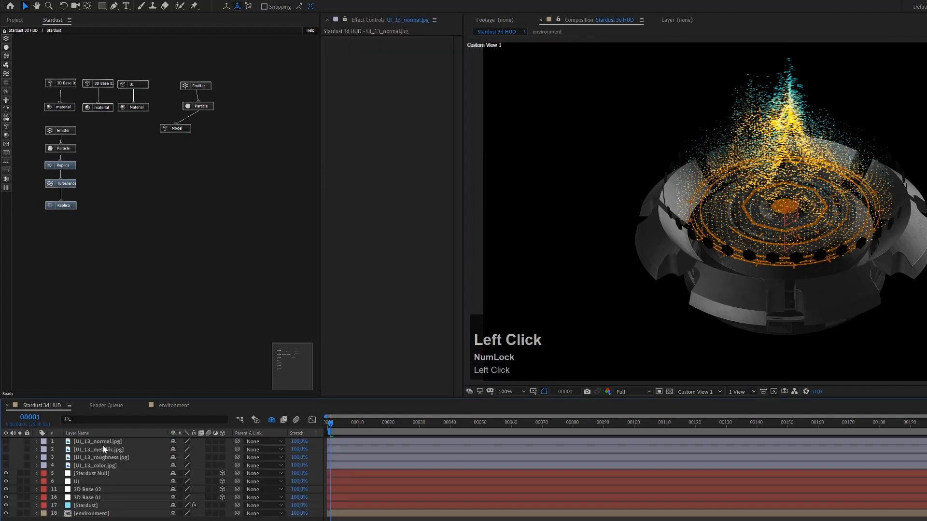
{"action": "left_click", "coordinate": [104, 441]}
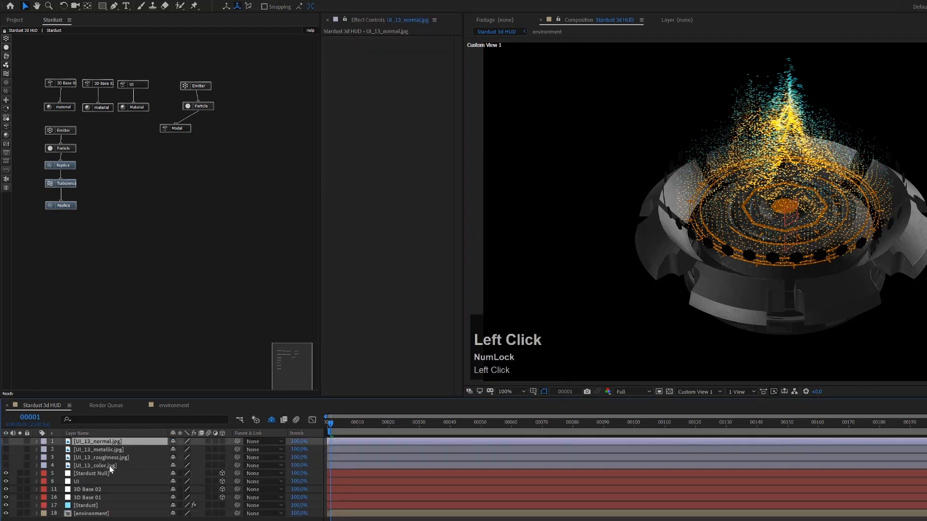
{"action": "left_click", "coordinate": [109, 465], "text": "shift"}
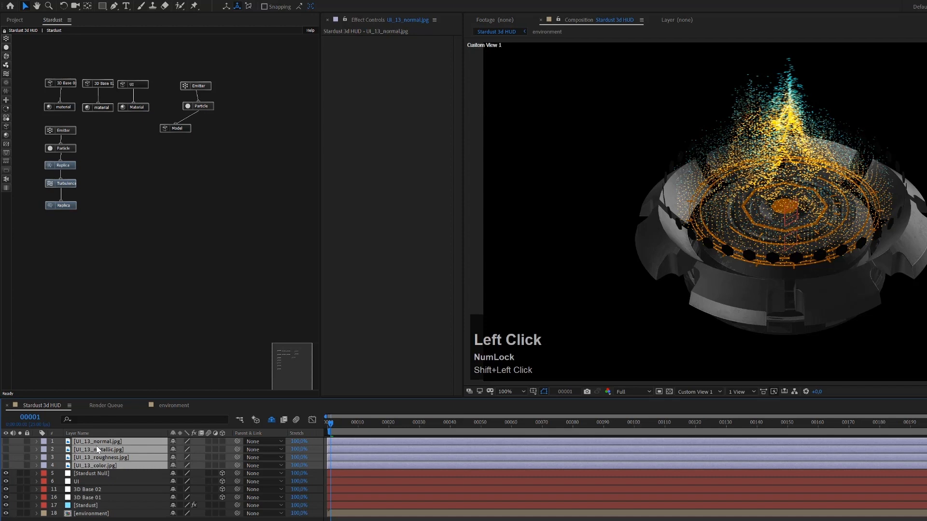
{"action": "key", "text": "Delete"}
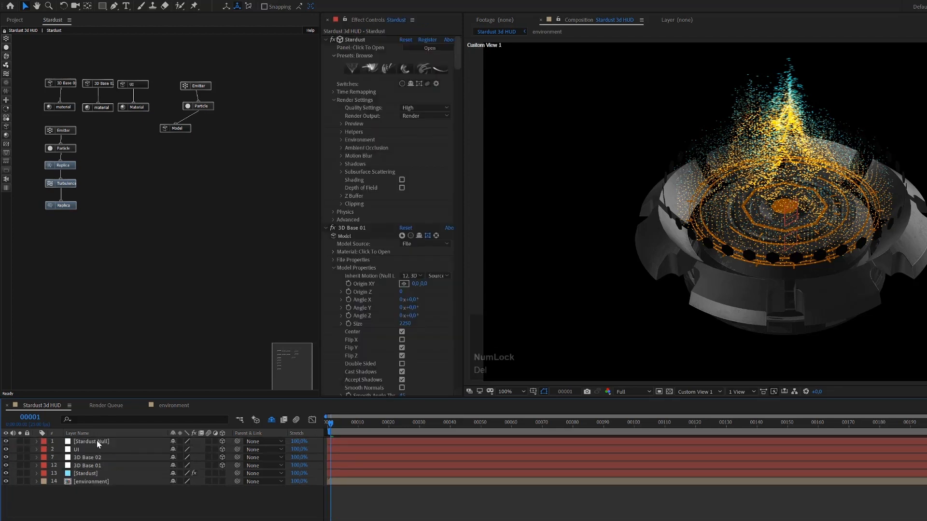
{"action": "left_click", "coordinate": [97, 440]}
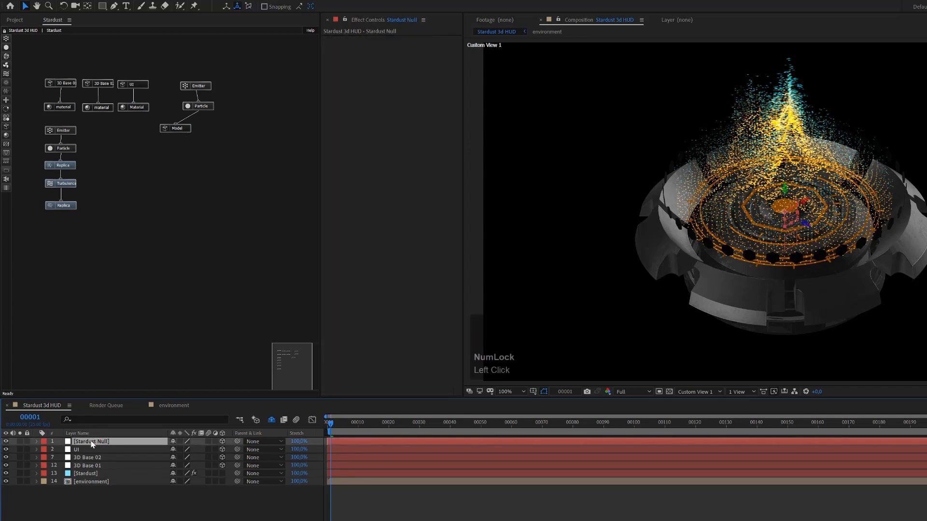
{"action": "key", "text": "Delete"}
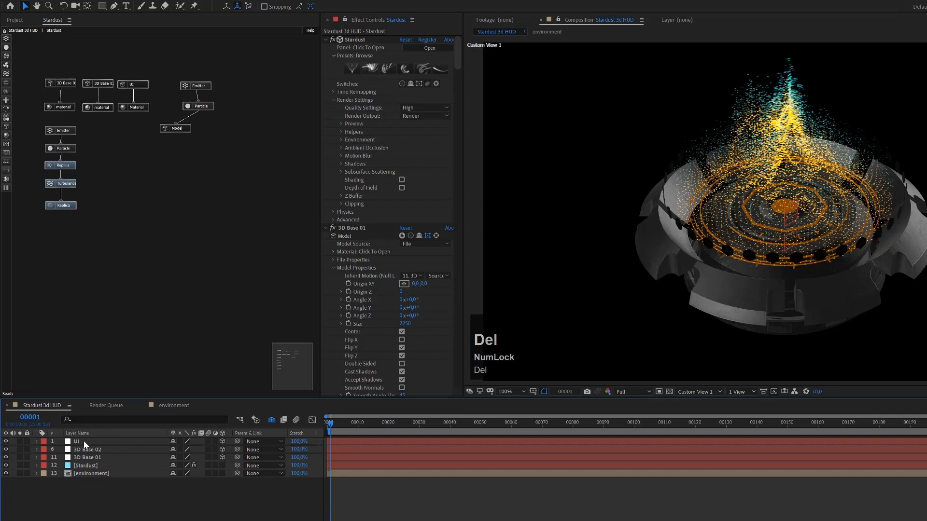
- Duplicate the UI model's orange Material node and attach the copy to the ring's hexagon Model node
{"action": "left_click", "coordinate": [175, 128]}
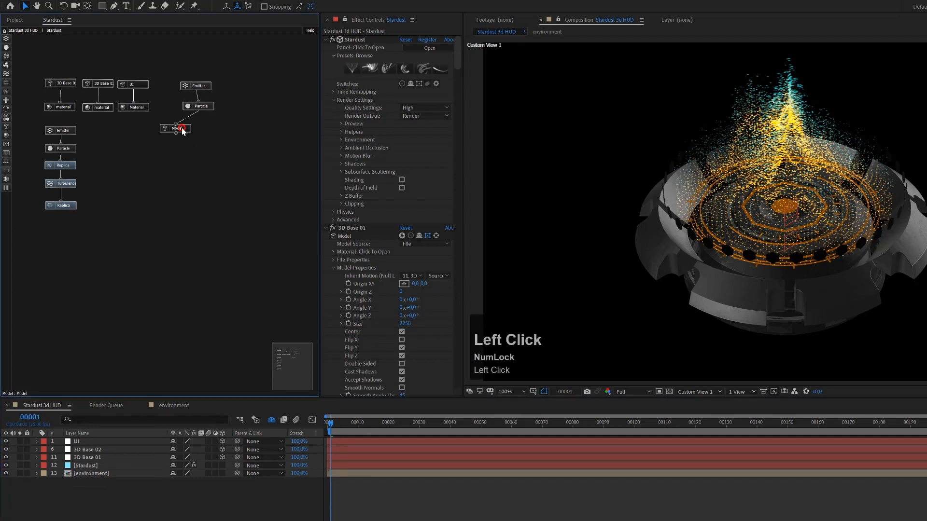
{"action": "left_click", "coordinate": [137, 108]}
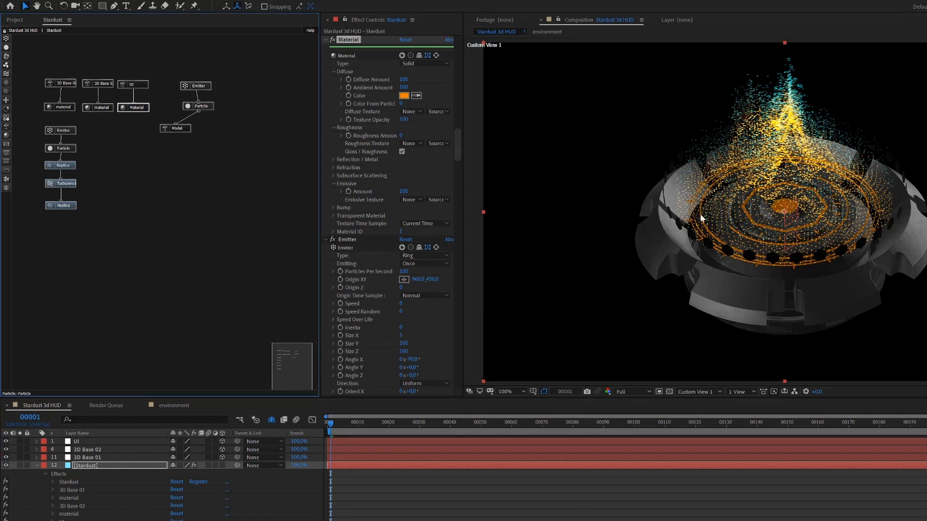
{"action": "left_click", "coordinate": [145, 114], "text": "ctrl"}
{"action": "key", "text": "ctrl+d"}
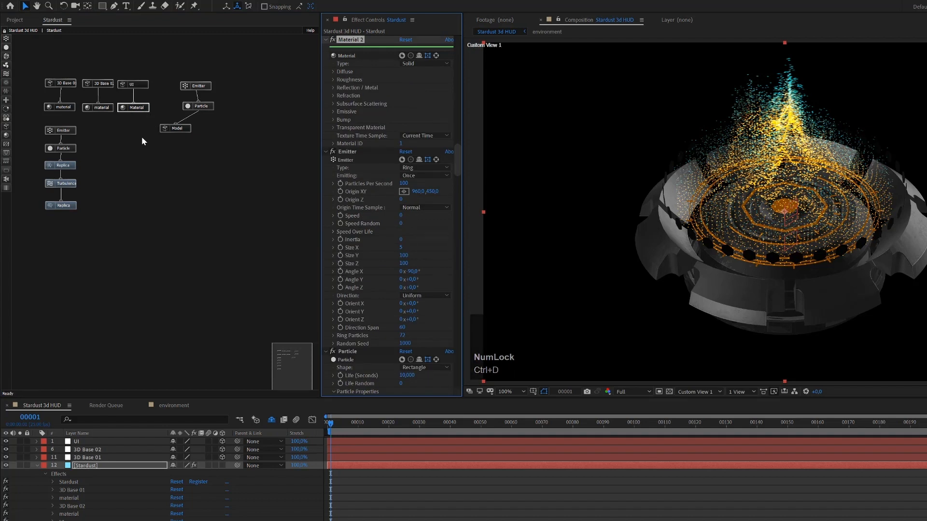
{"action": "left_click_drag", "start_coordinate": [158, 112], "coordinate": [176, 130]}
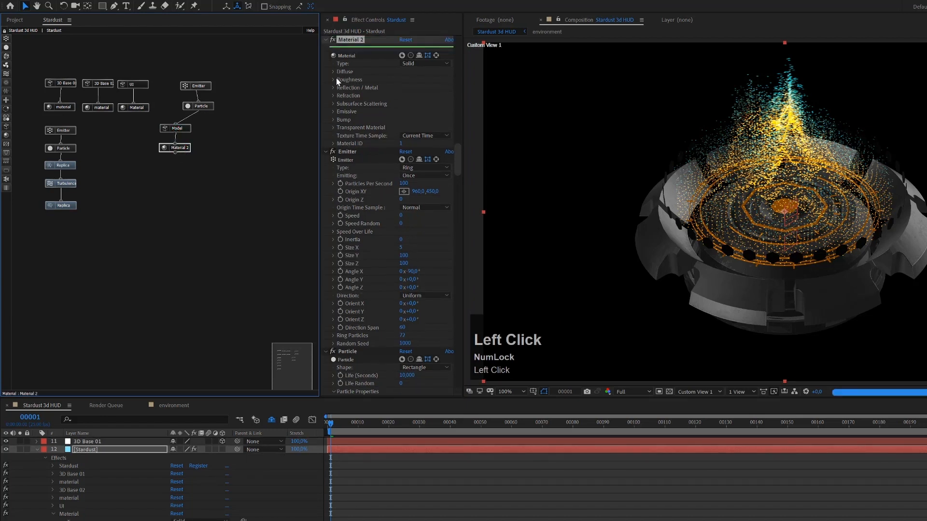
- Change the diffuse color of the ring hexagon's Material 2 to cyan
{"action": "left_click", "coordinate": [334, 72]}
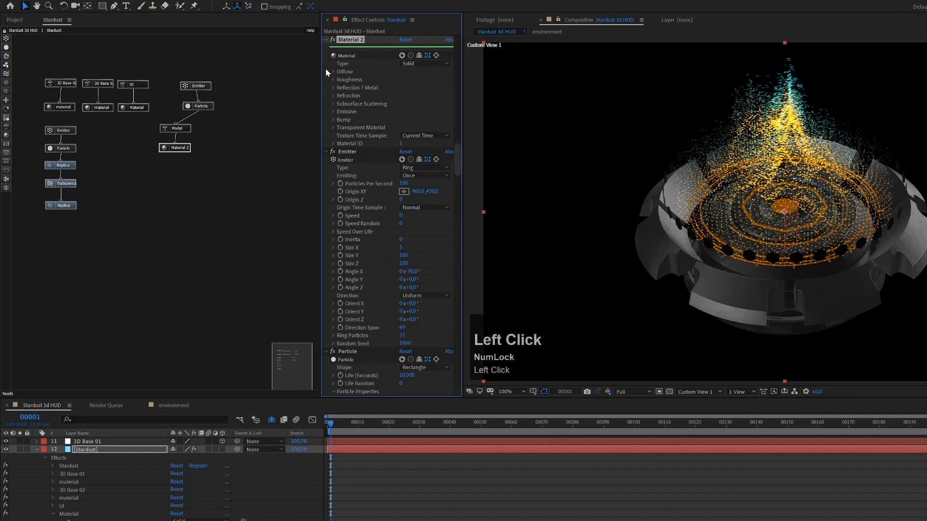
{"action": "left_click", "coordinate": [333, 72]}
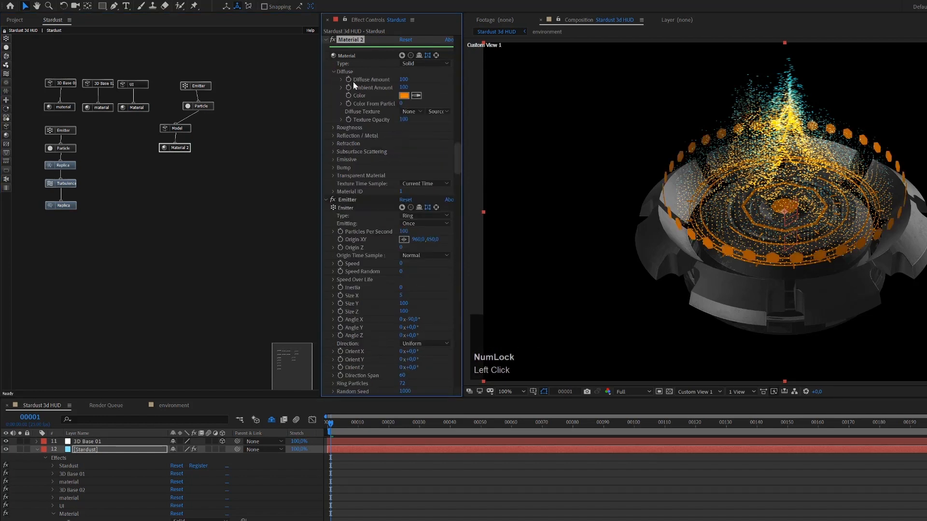
{"action": "left_click", "coordinate": [404, 95]}
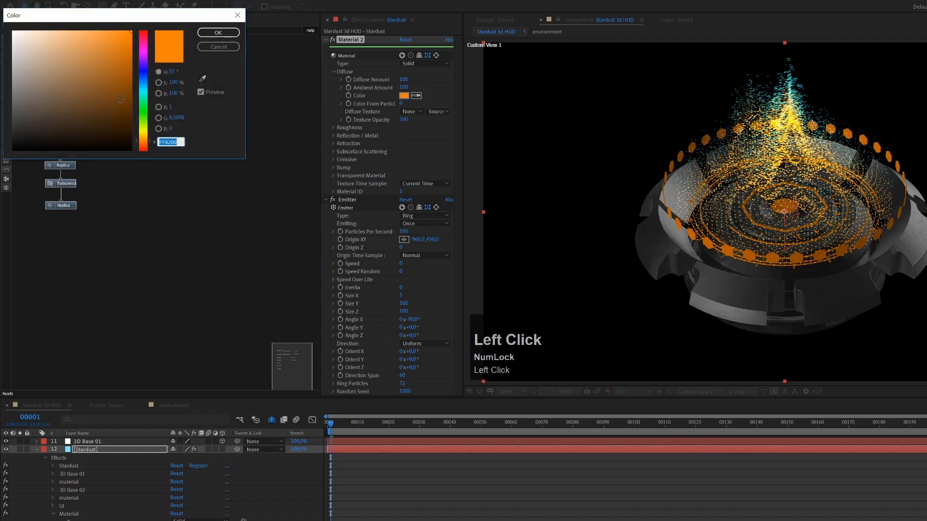
{"action": "left_click", "coordinate": [144, 91]}
{"action": "left_click_drag", "start_coordinate": [143, 94], "coordinate": [142, 82]}
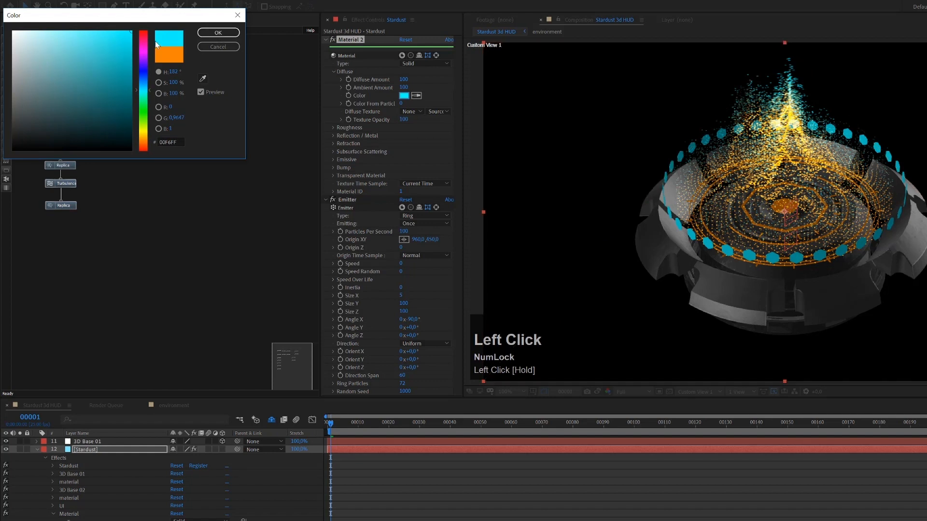
{"action": "left_click", "coordinate": [218, 33]}
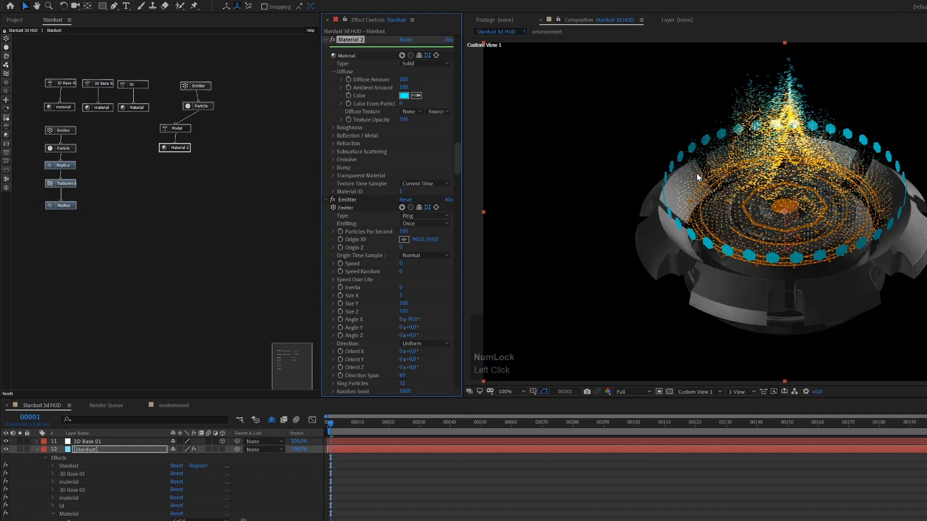
- Add the UI_12 hexagon outline model from the FUI presets in the Generic folder of the Stardust 3D Library
{"action": "left_click_drag", "start_coordinate": [459, 156], "coordinate": [465, 51]}
{"action": "left_click", "coordinate": [388, 73]}
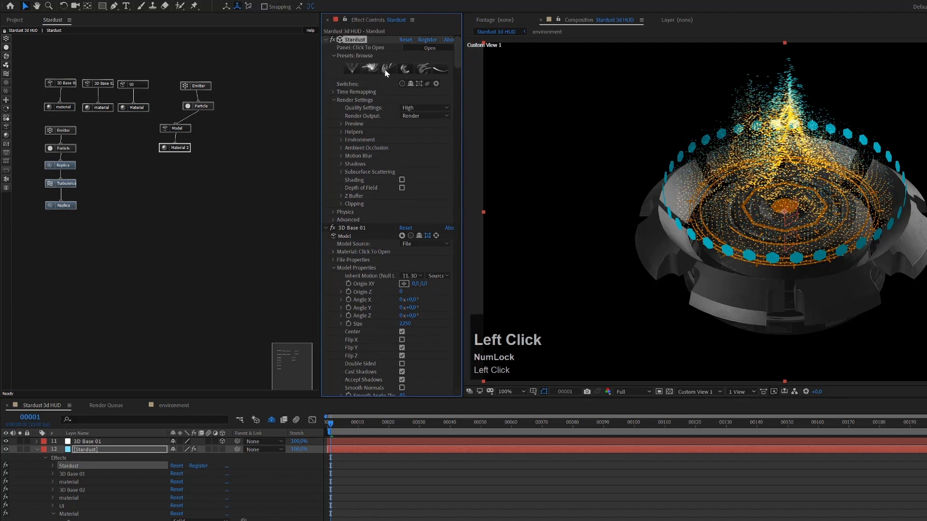
{"action": "left_click", "coordinate": [504, 192]}
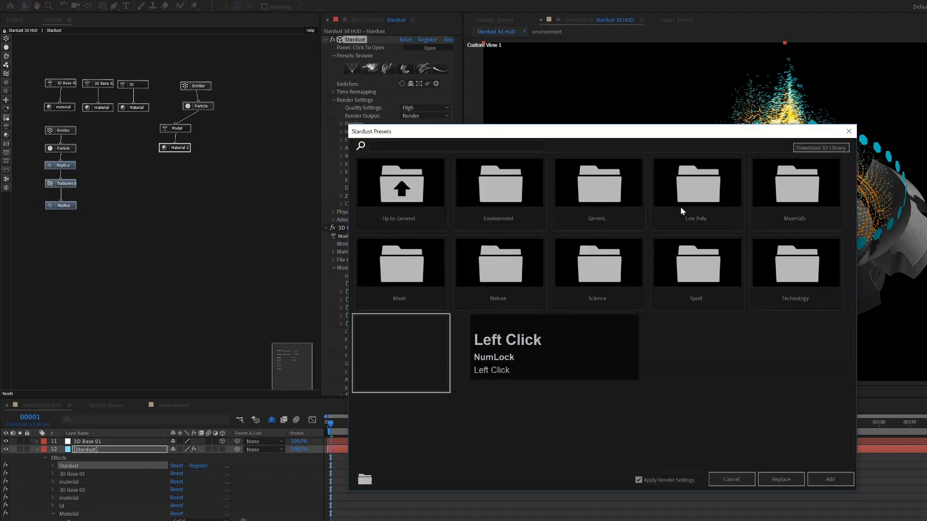
{"action": "left_click", "coordinate": [613, 191]}
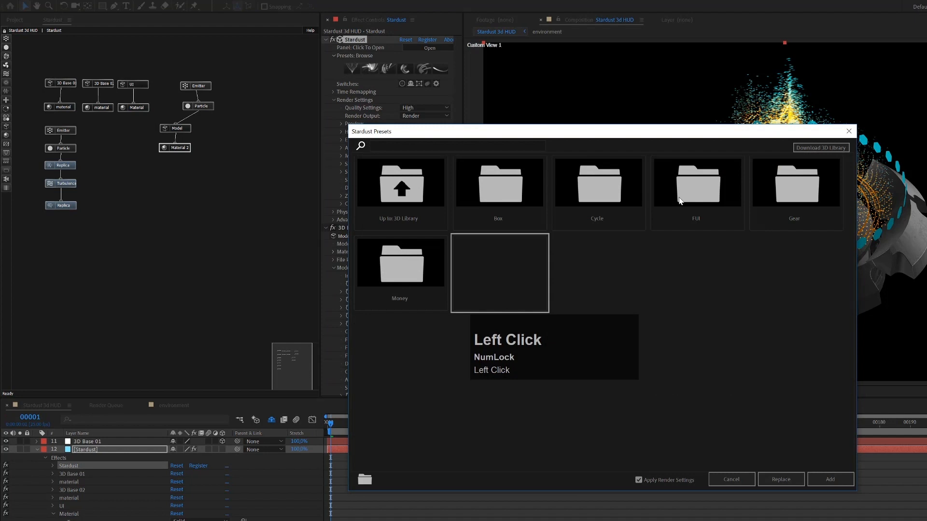
{"action": "left_click", "coordinate": [708, 192]}
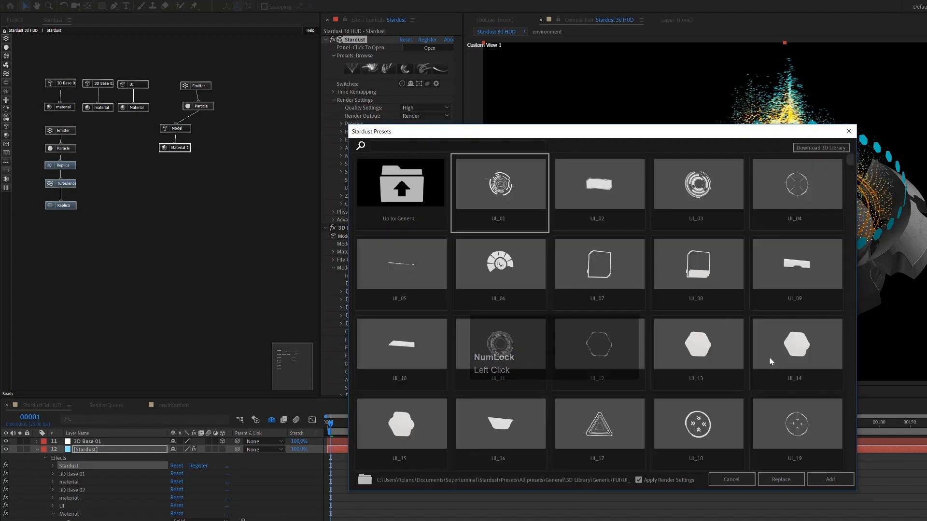
{"action": "left_click", "coordinate": [611, 357]}
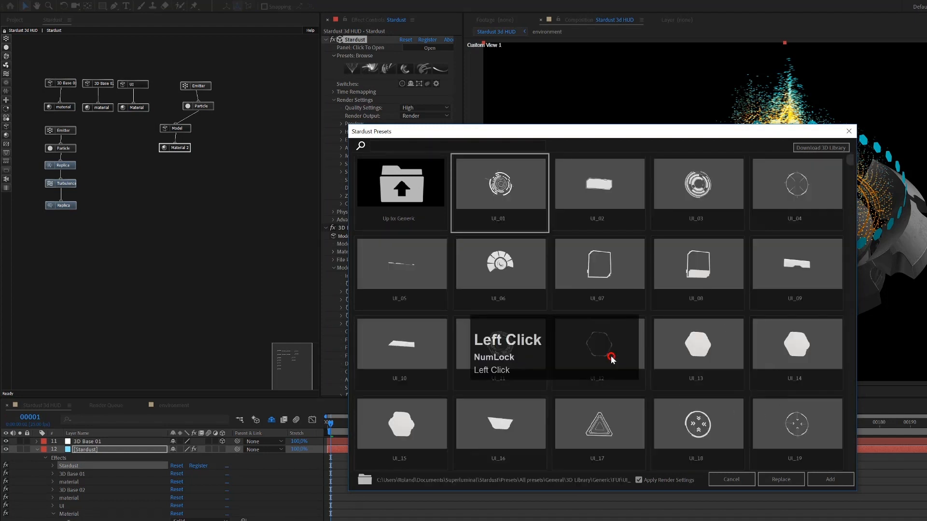
{"action": "left_click", "coordinate": [830, 479]}
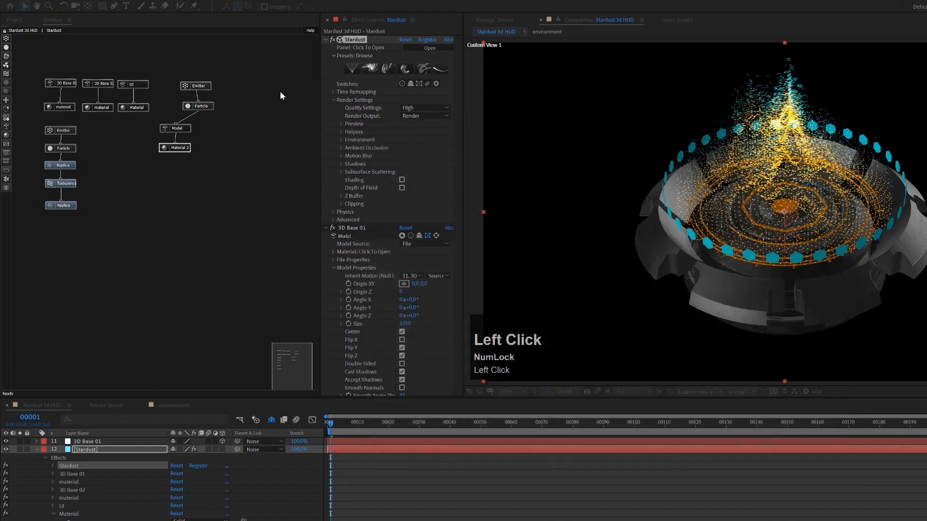
- Move the new UI_12 Model and material nodes beside the hexagon Model and connect the Model to the ring's Particle node
{"action": "left_click", "coordinate": [267, 129]}
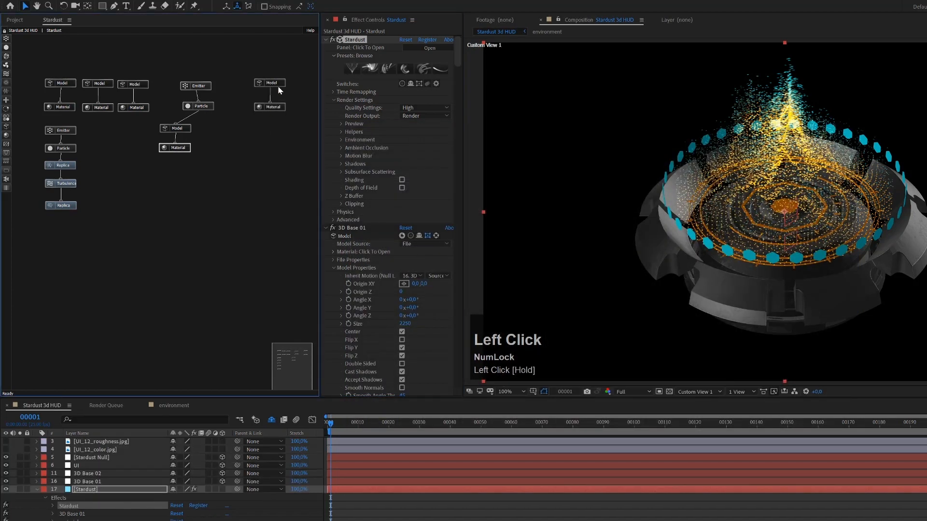
{"action": "left_click_drag", "start_coordinate": [286, 81], "coordinate": [262, 140]}
{"action": "left_click_drag", "start_coordinate": [277, 85], "coordinate": [200, 110]}
{"action": "left_click", "coordinate": [245, 167]}
{"action": "left_click", "coordinate": [227, 131]}
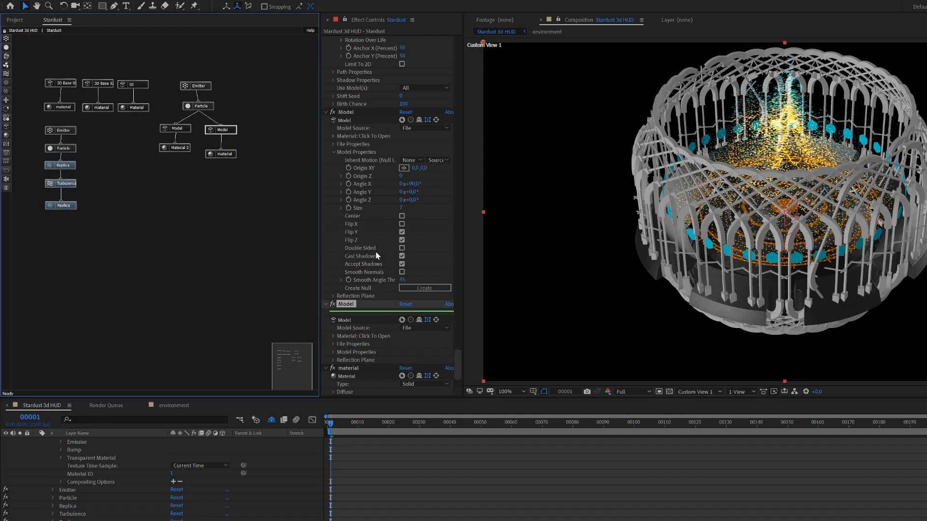
- Shrink the ring's UI_12 outline model by trying a Size of 8 and settling on 9
{"action": "left_click", "coordinate": [334, 352]}
{"action": "scroll", "coordinate": [337, 352], "scroll_direction": "down", "scroll_amount": 4}
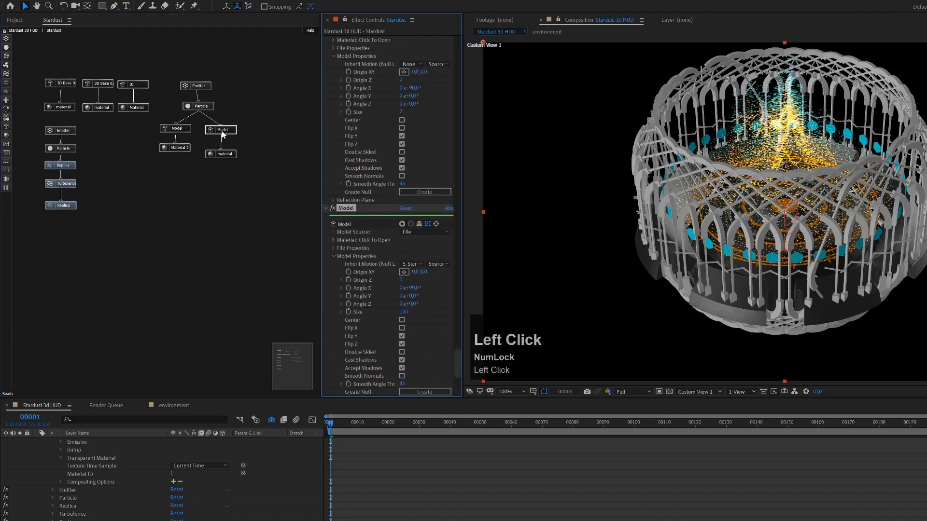
{"action": "left_click", "coordinate": [406, 312]}
{"action": "type", "text": "8"}
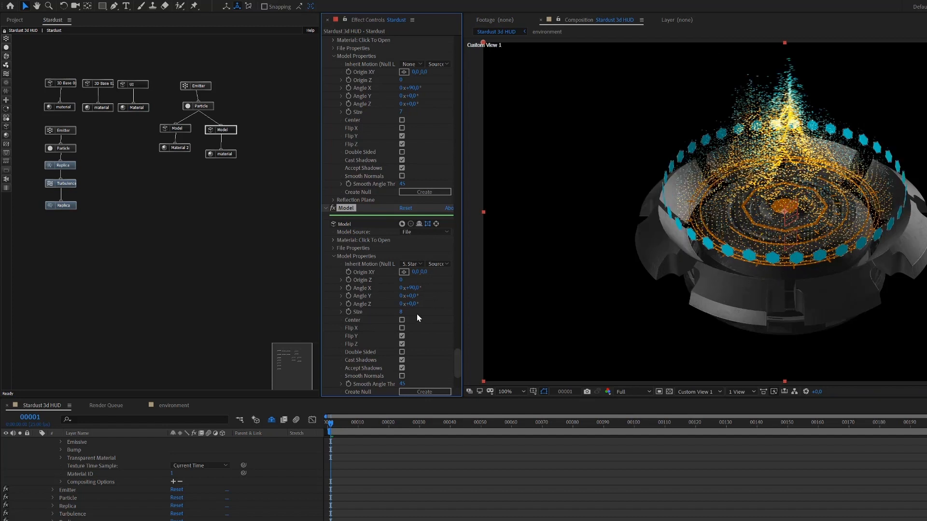
{"action": "left_click", "coordinate": [402, 313]}
{"action": "type", "text": "9"}
- Delete the UI_12 model's material node, along with its four UI_12 texture layers and the Stardust Null layer
{"action": "left_click", "coordinate": [229, 154]}
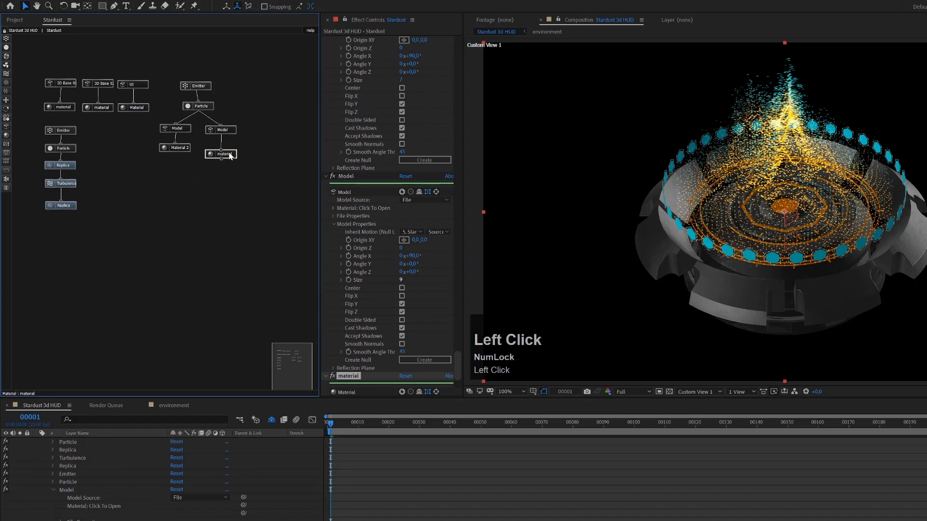
{"action": "key", "text": "Delete"}
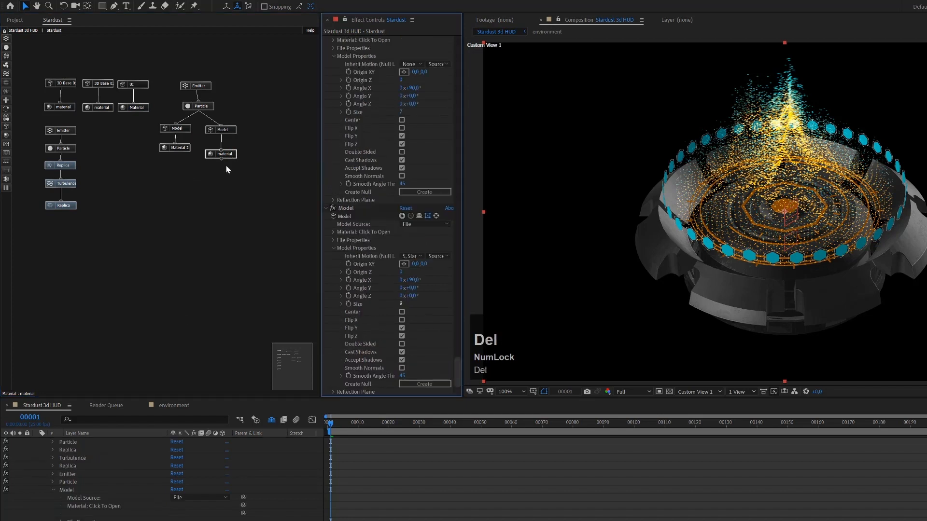
{"action": "left_click", "coordinate": [38, 511]}
{"action": "scroll", "coordinate": [38, 512], "scroll_direction": "up", "scroll_amount": 1}
{"action": "scroll", "coordinate": [39, 499], "scroll_direction": "up", "scroll_amount": 5}
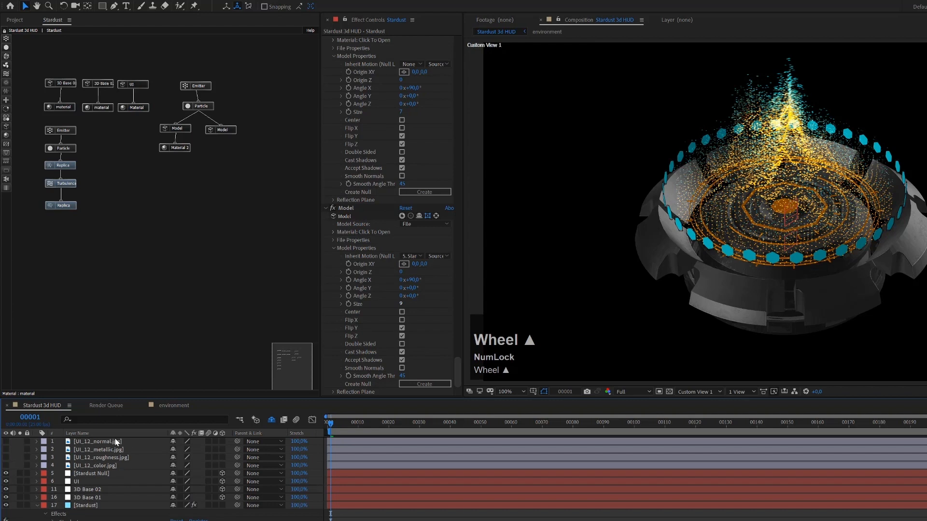
{"action": "left_click", "coordinate": [116, 447]}
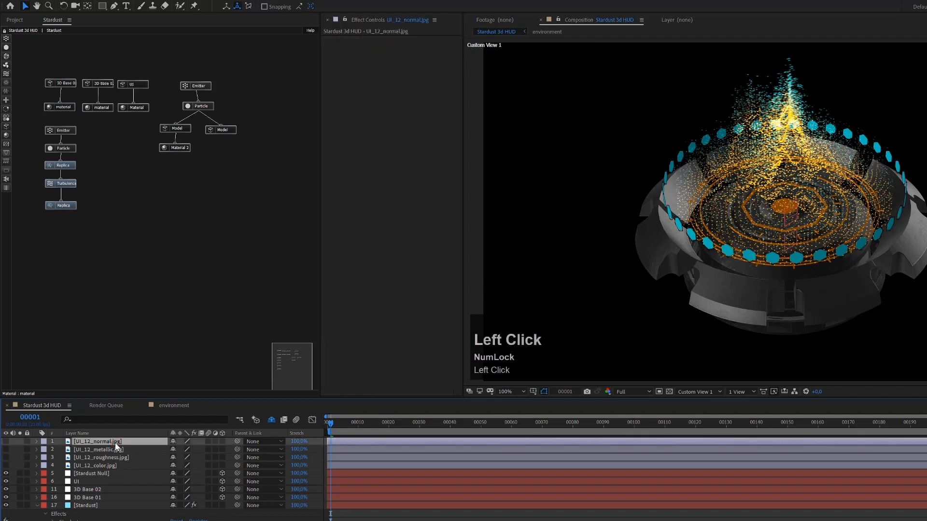
{"action": "left_click", "coordinate": [107, 474], "text": "shift"}
{"action": "key", "text": "Delete"}
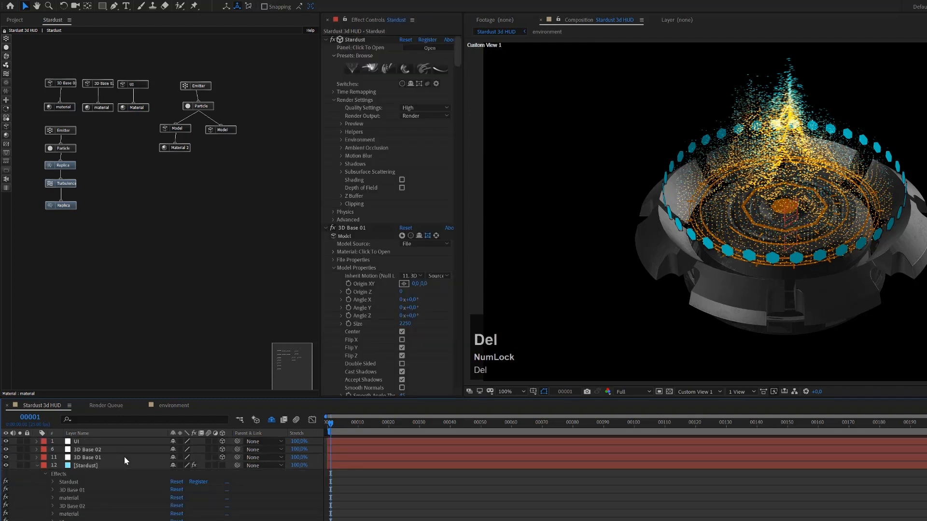
- Duplicate the UI model's orange Material node again and attach the copy to the ring's UI_12 outline Model
{"action": "left_click", "coordinate": [135, 109]}
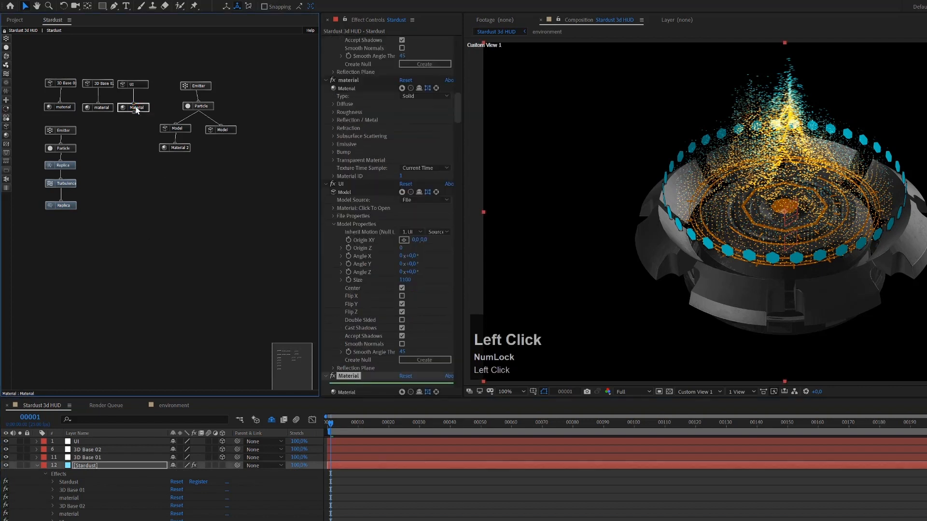
{"action": "key", "text": "ctrl+d"}
{"action": "left_click_drag", "start_coordinate": [142, 109], "coordinate": [157, 116]}
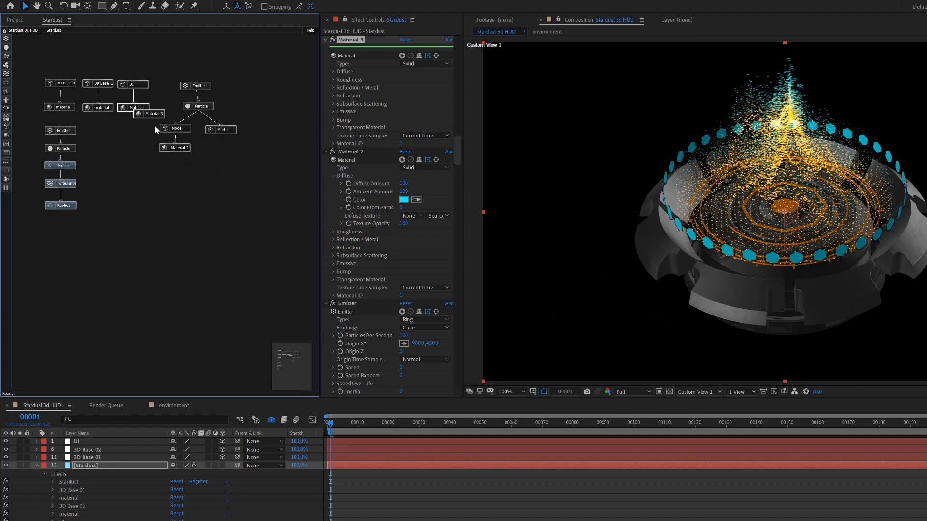
{"action": "left_click_drag", "start_coordinate": [149, 113], "coordinate": [222, 148]}
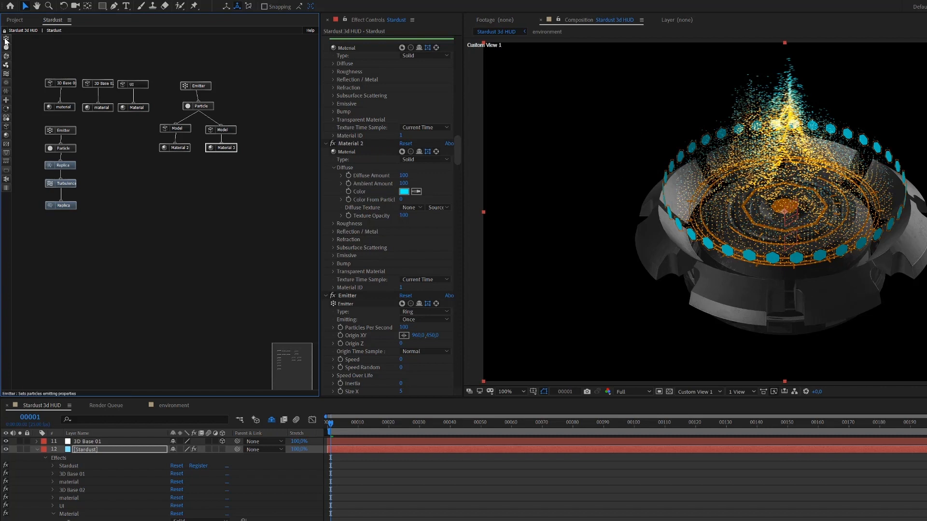
- Duplicate the ring's Emitter node, place the copy in the empty area below, and attach a new Particle node to it
{"action": "left_click", "coordinate": [203, 88]}
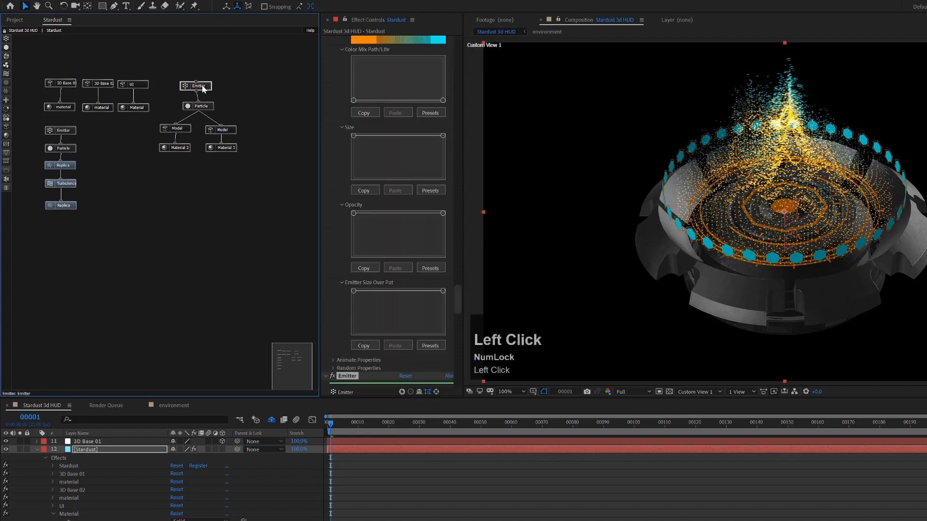
{"action": "key", "text": "ctrl+d"}
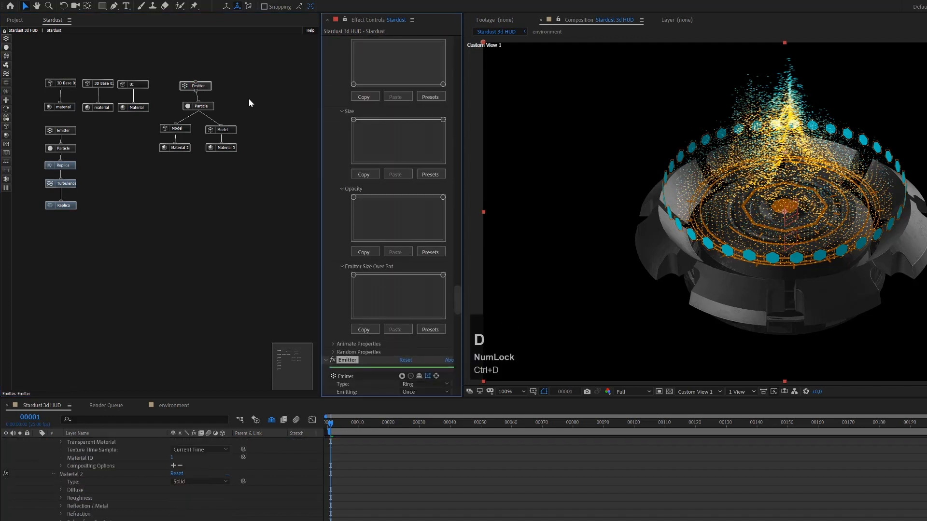
{"action": "left_click", "coordinate": [251, 99]}
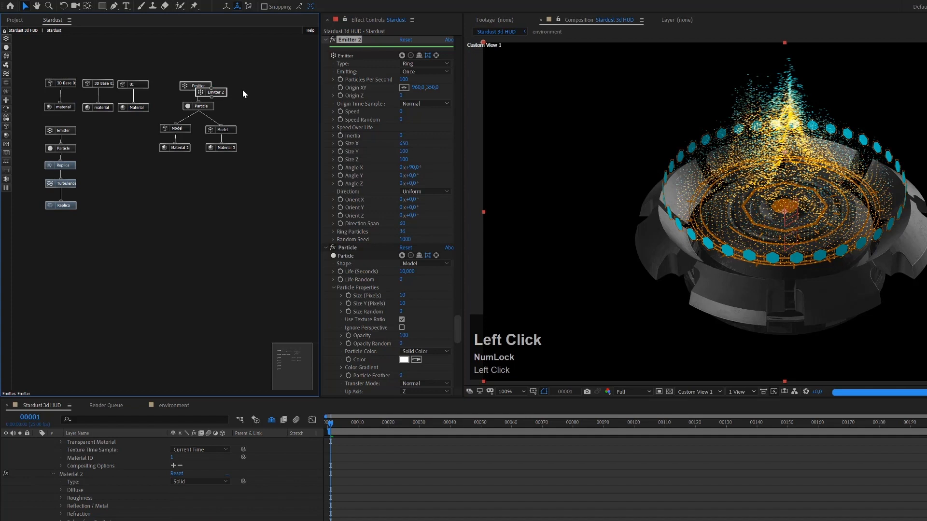
{"action": "left_click", "coordinate": [218, 94]}
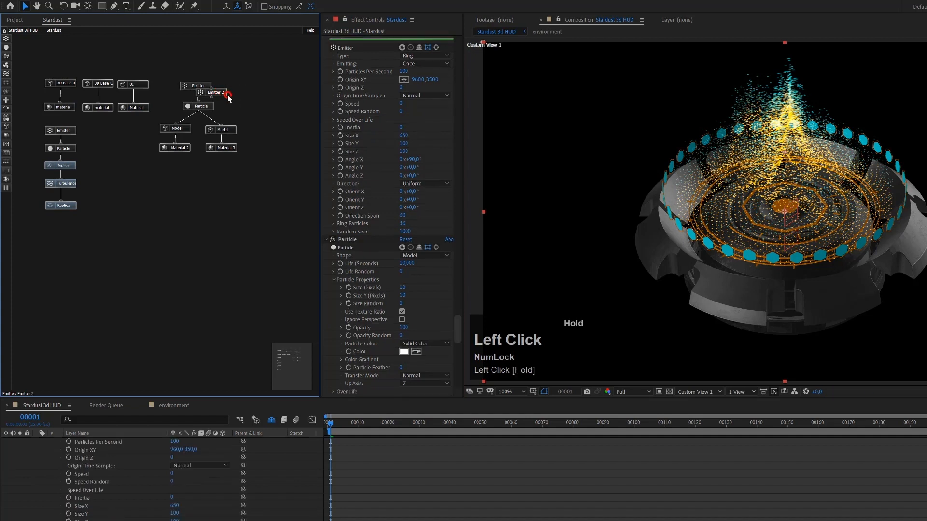
{"action": "left_click_drag", "start_coordinate": [218, 94], "coordinate": [132, 178]}
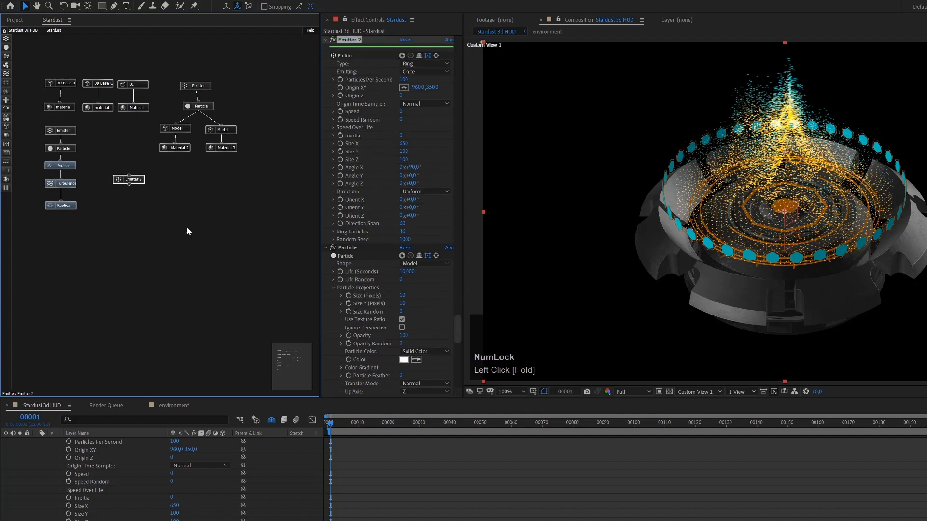
{"action": "left_click", "coordinate": [129, 180]}
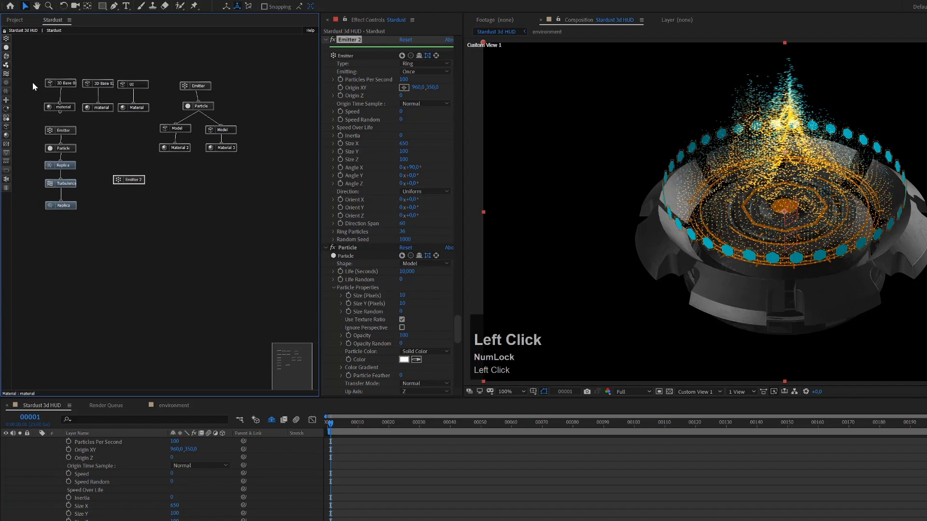
{"action": "left_click_drag", "start_coordinate": [6, 47], "coordinate": [138, 192]}
- Widen the Emitter 2 ring by trying a Size X of 800 and settling on 900
{"action": "left_click", "coordinate": [129, 180]}
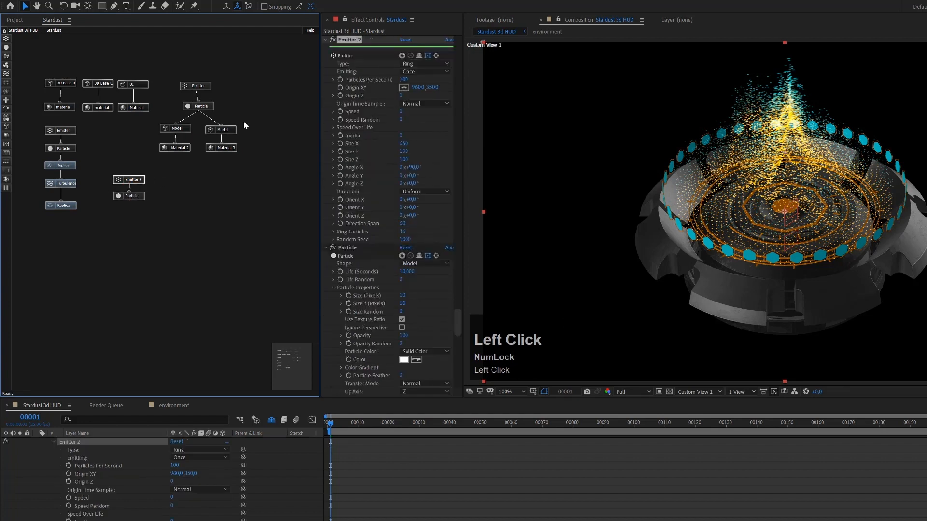
{"action": "left_click", "coordinate": [403, 144]}
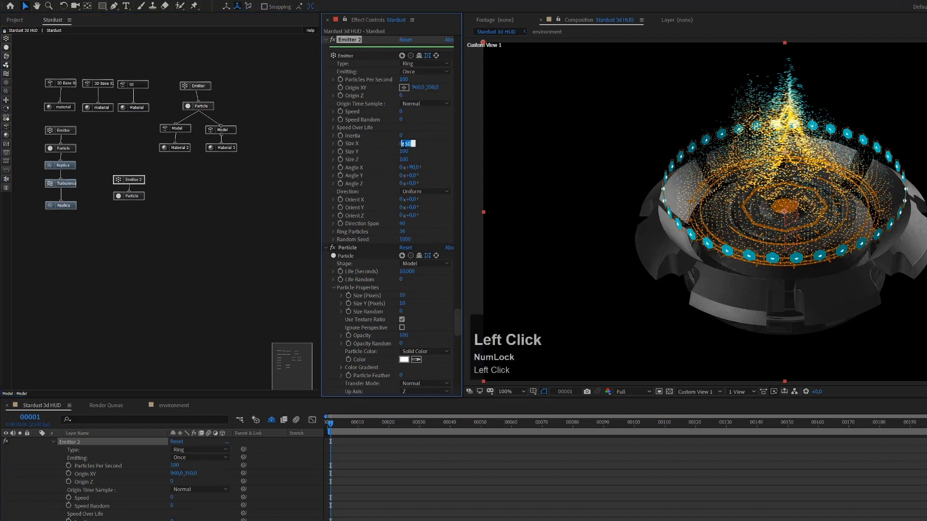
{"action": "type", "text": "800"}
{"action": "key", "text": "Return"}
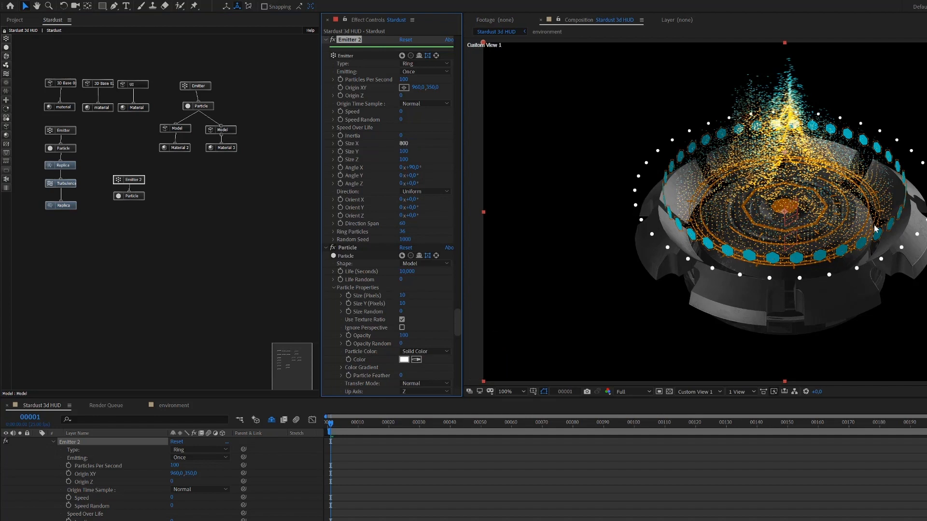
{"action": "left_click", "coordinate": [405, 144]}
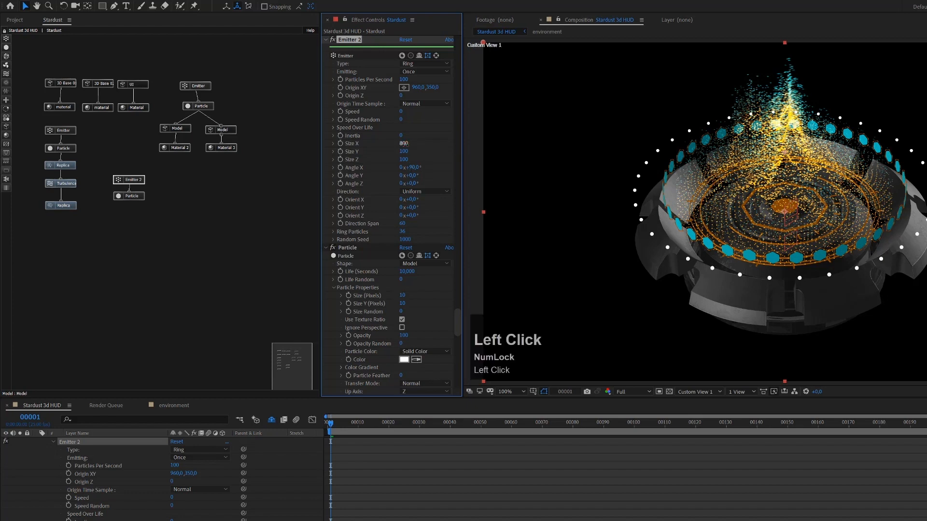
{"action": "type", "text": "900"}
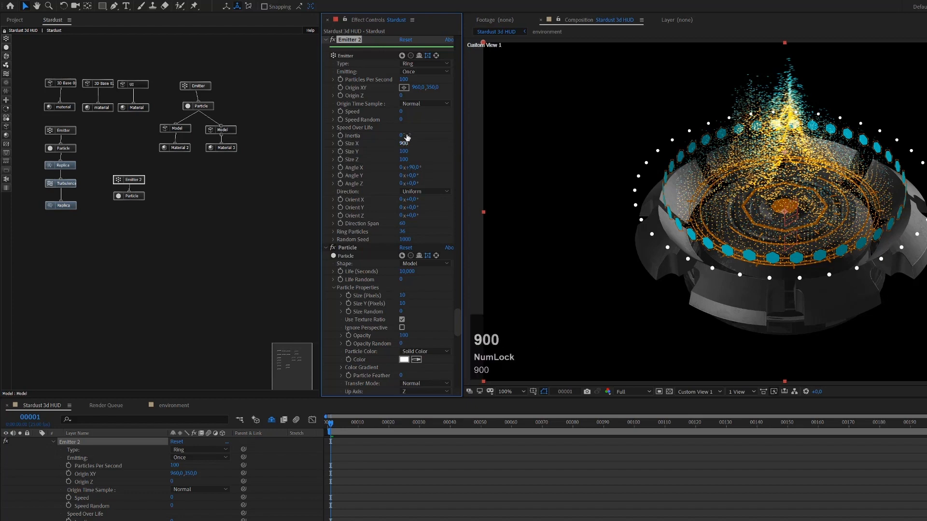
- Lower the Emitter 2 ring by setting its Origin Y to 450
{"action": "left_click", "coordinate": [433, 90]}
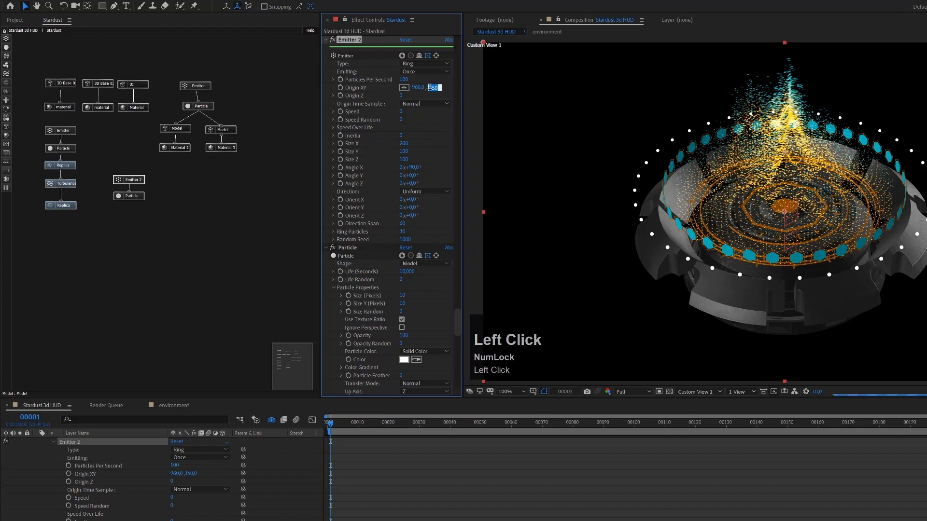
{"action": "type", "text": "450"}
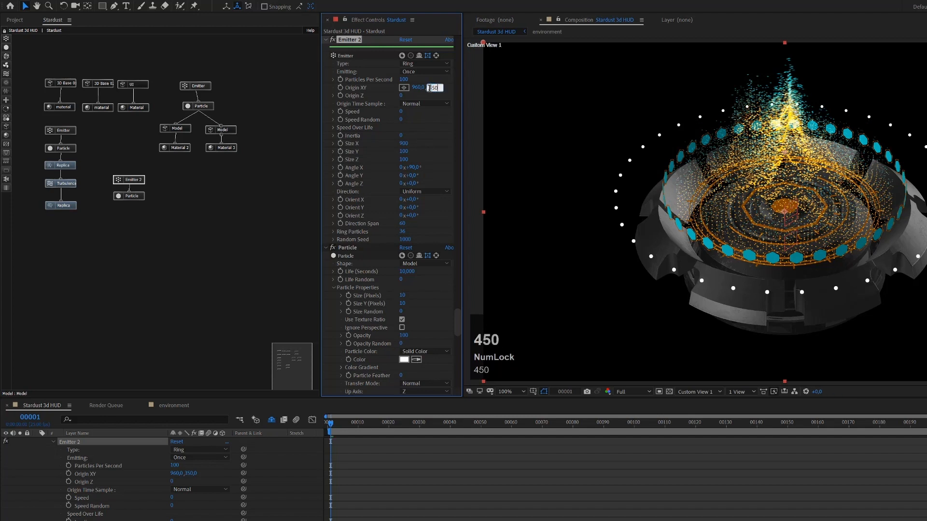
{"action": "key", "text": "Return"}
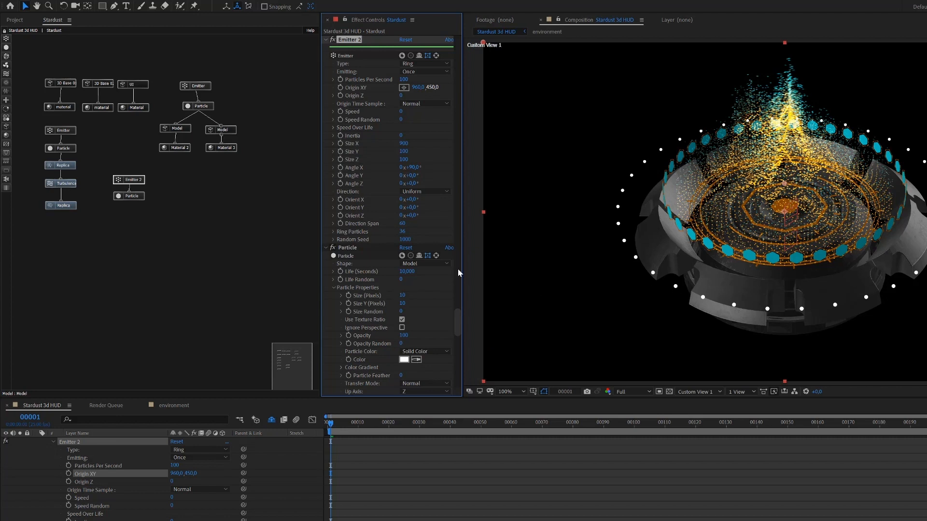
- Change the shape of Emitter 2's particles to Rectangle and set their Life to 10 seconds
{"action": "left_click", "coordinate": [134, 196]}
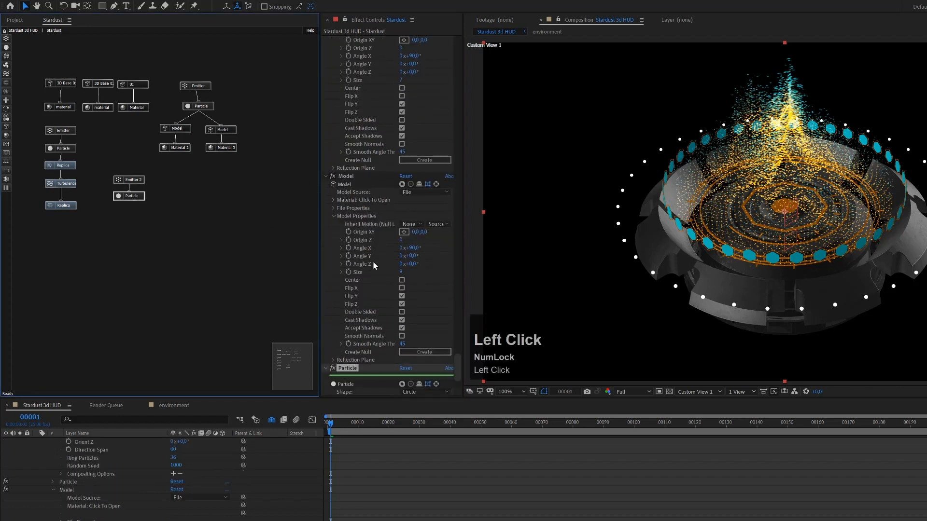
{"action": "scroll", "coordinate": [368, 362], "scroll_direction": "down", "scroll_amount": 3}
{"action": "scroll", "coordinate": [367, 357], "scroll_direction": "down", "scroll_amount": 1}
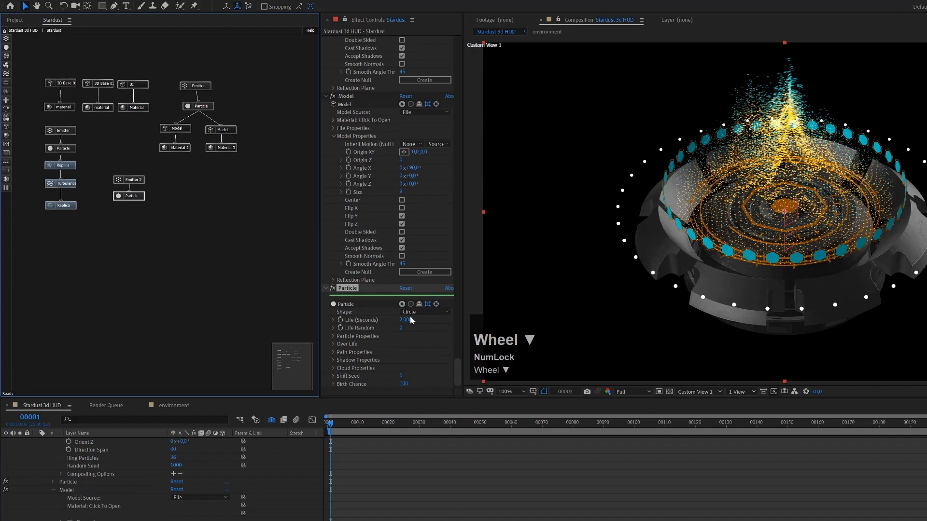
{"action": "scroll", "coordinate": [413, 310], "scroll_direction": "down", "scroll_amount": 1}
{"action": "left_click", "coordinate": [415, 312]}
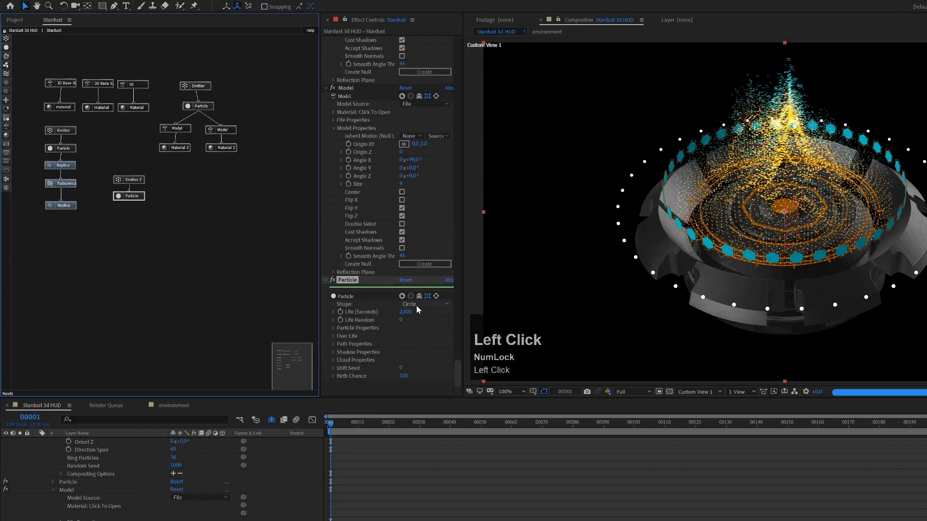
{"action": "left_click", "coordinate": [416, 306]}
{"action": "left_click", "coordinate": [411, 314]}
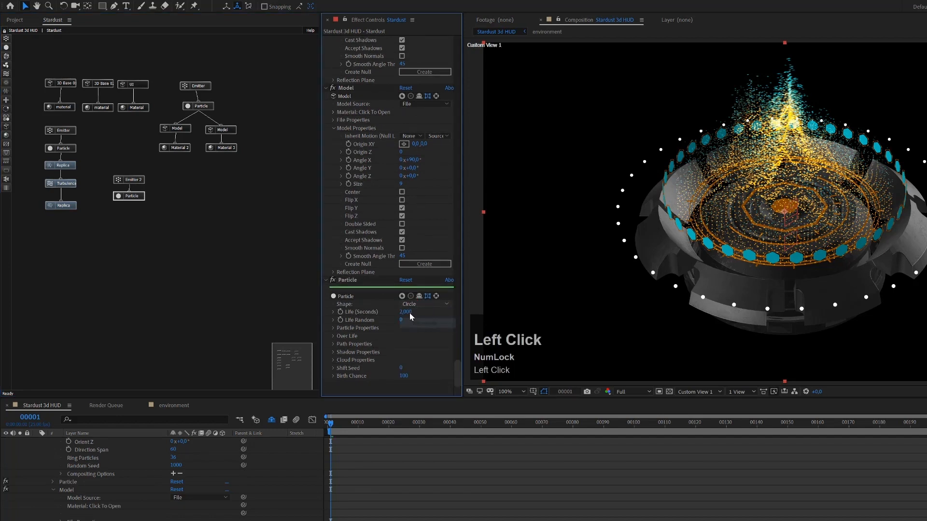
{"action": "left_click", "coordinate": [405, 256]}
{"action": "type", "text": "10"}
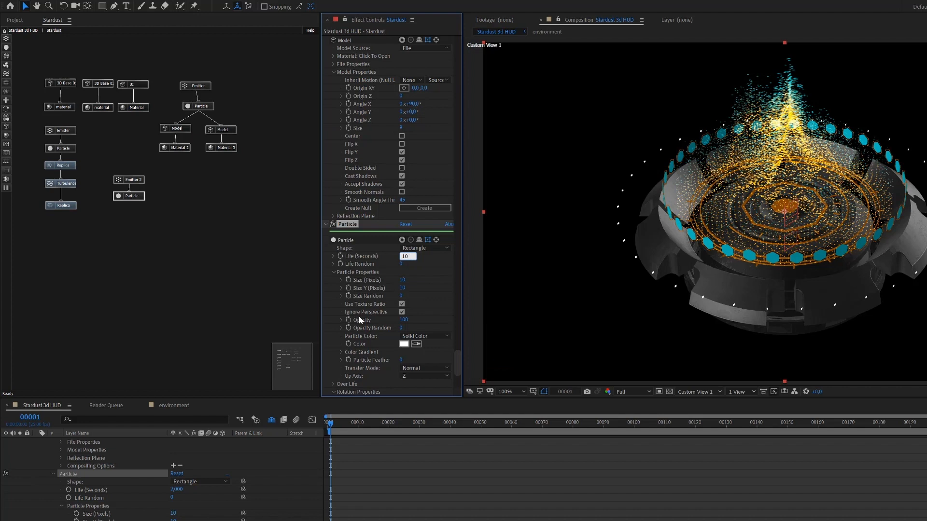
{"action": "key", "text": "Return"}
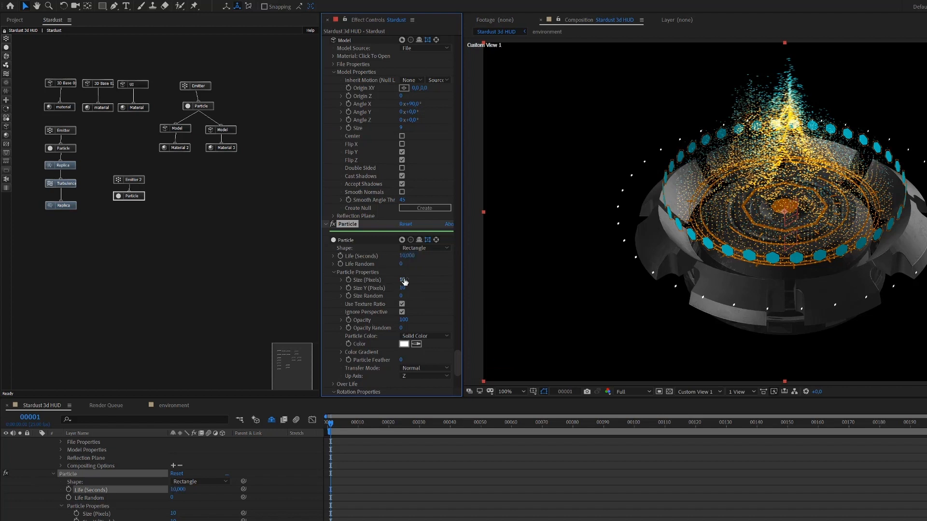
- Set the Size Y of Emitter 2's rectangle particles to 20 pixels
{"action": "left_click", "coordinate": [404, 288]}
{"action": "left_click", "coordinate": [404, 289]}
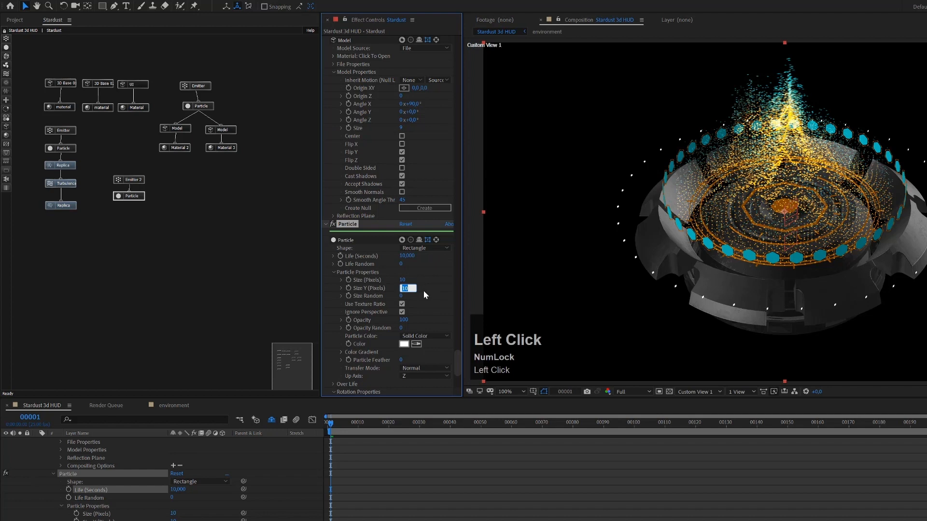
{"action": "type", "text": "20"}
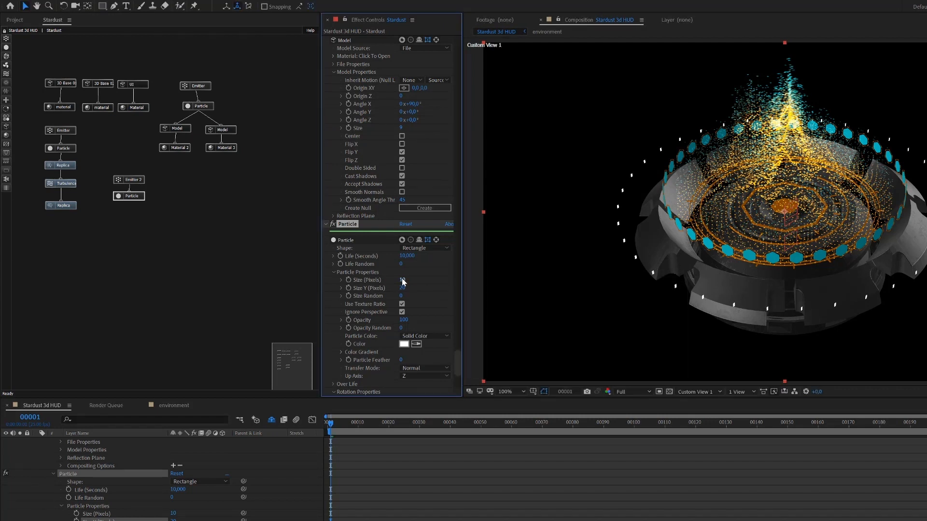
- Orient Emitter 2's rectangle particles to Normal and set their rotation Angle X to 90°
{"action": "scroll", "coordinate": [345, 378], "scroll_direction": "down", "scroll_amount": 2}
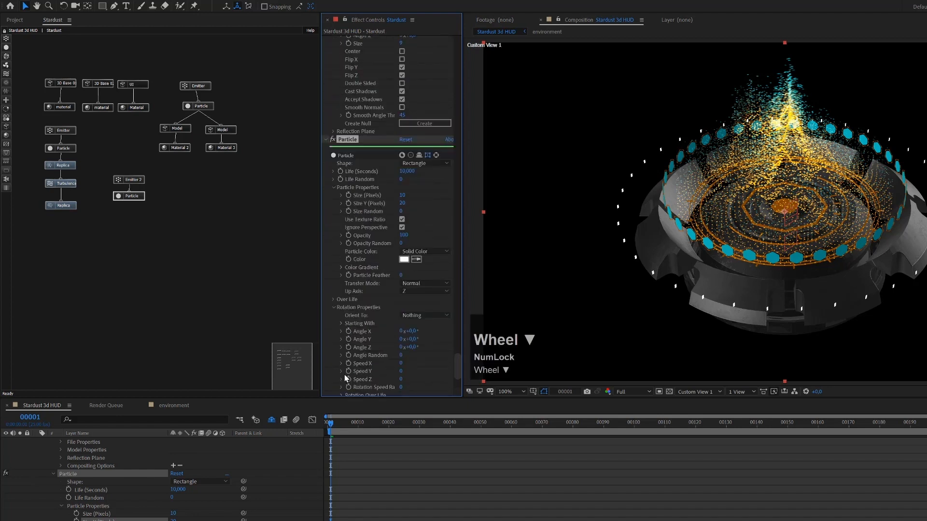
{"action": "left_click", "coordinate": [411, 317]}
{"action": "left_click", "coordinate": [428, 383]}
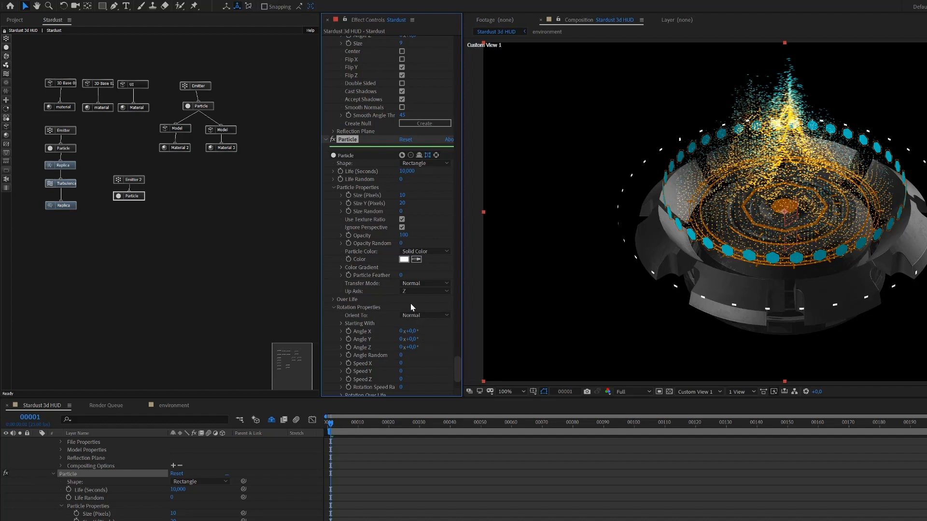
{"action": "left_click", "coordinate": [414, 332]}
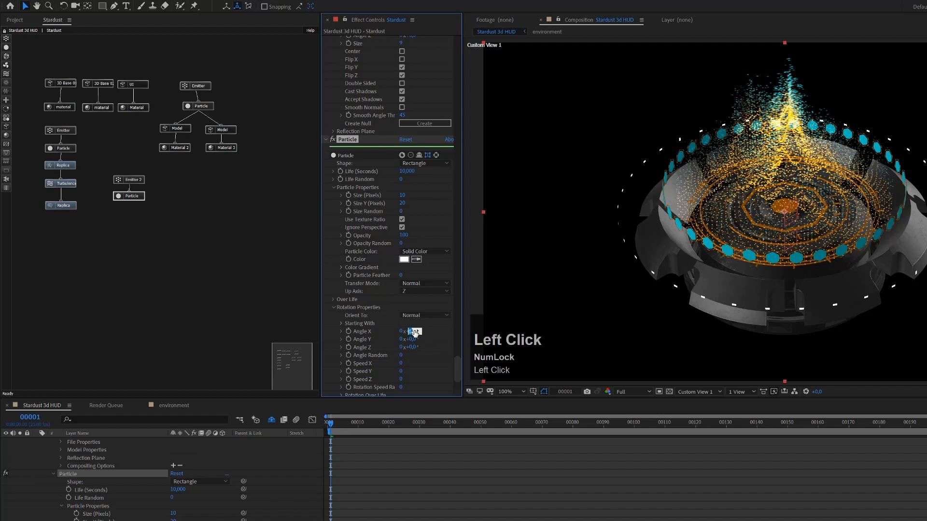
{"action": "type", "text": "90"}
{"action": "key", "text": "Return"}
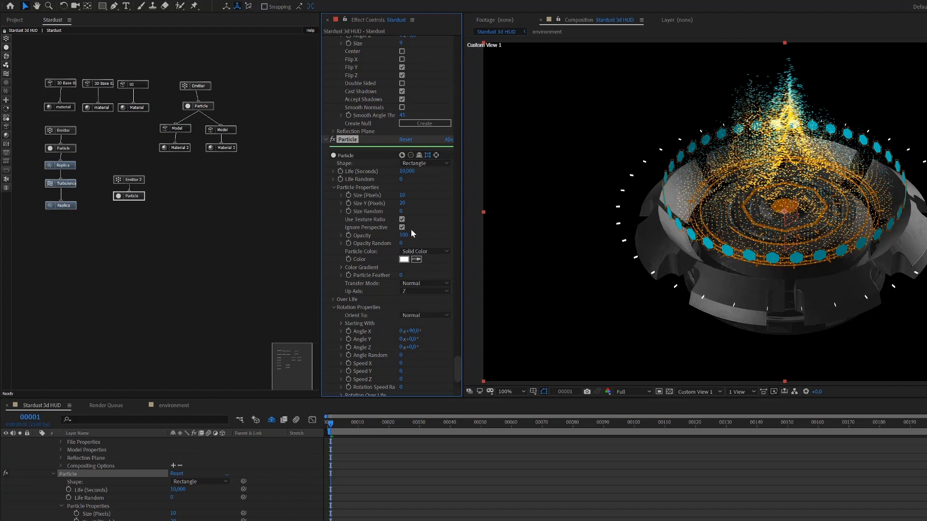
- Make Emitter 2's particles long thin ticks with a Size Y of 30 pixels and a Size of 3 pixels
{"action": "left_click", "coordinate": [403, 202]}
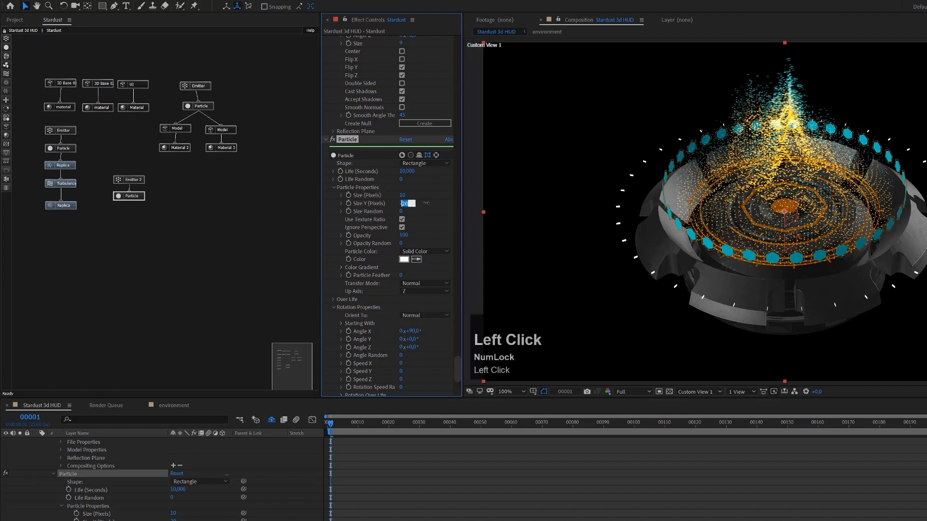
{"action": "type", "text": "30"}
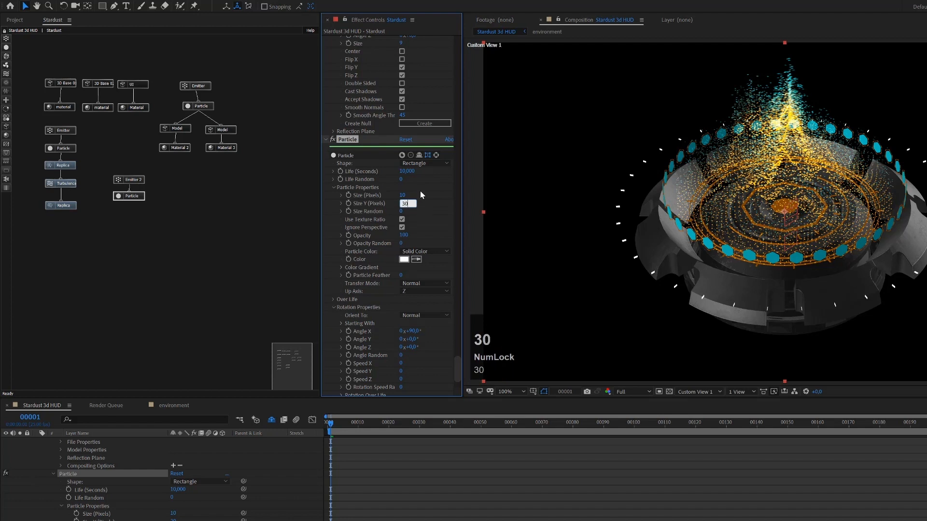
{"action": "left_click", "coordinate": [403, 197]}
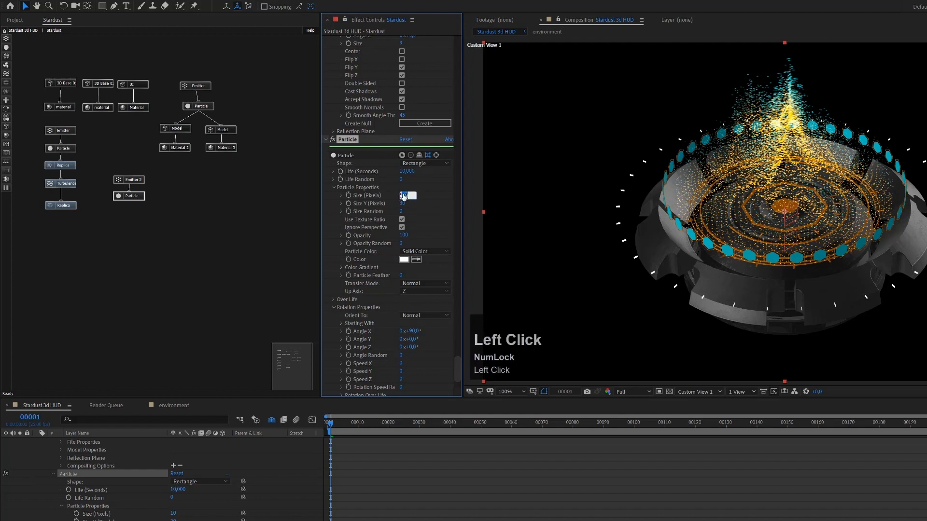
{"action": "type", "text": "3"}
{"action": "key", "text": "Return"}
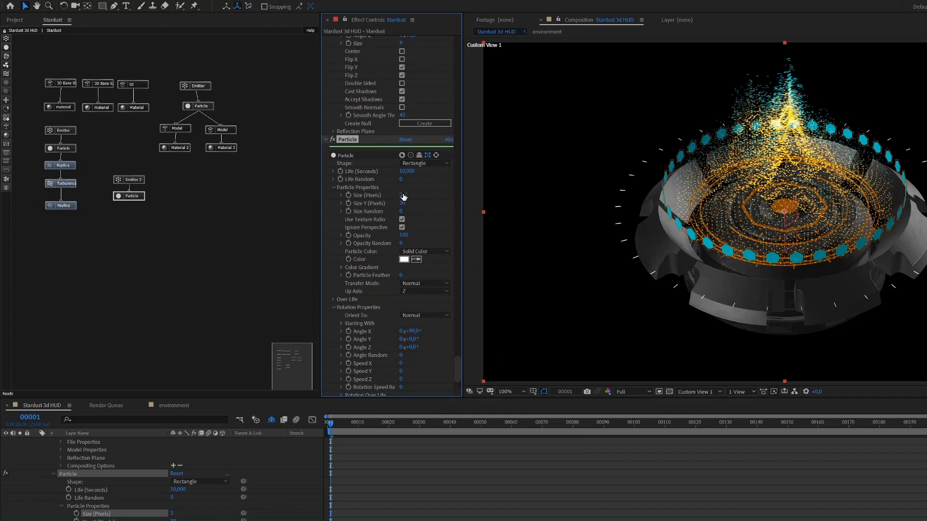
- Set the Ring Particles count of Emitter 2 to 128
{"action": "left_click", "coordinate": [129, 180]}
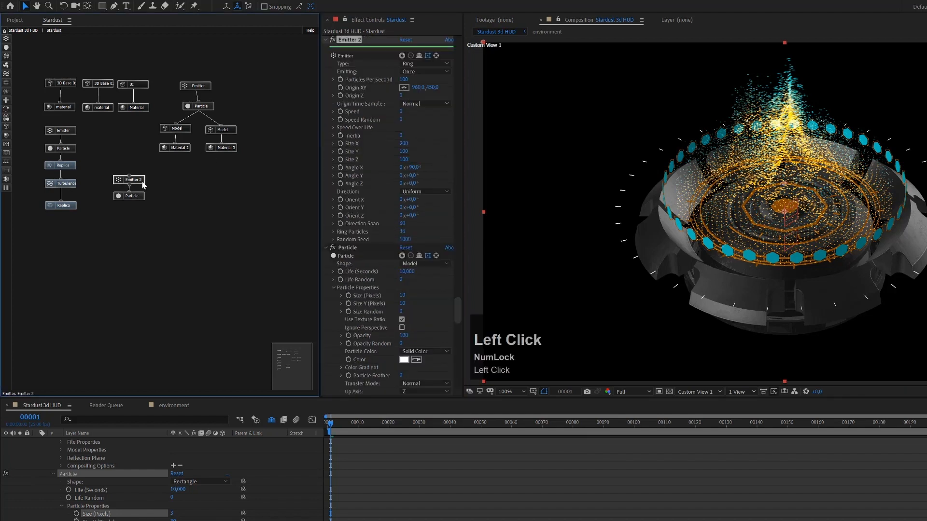
{"action": "left_click", "coordinate": [403, 232]}
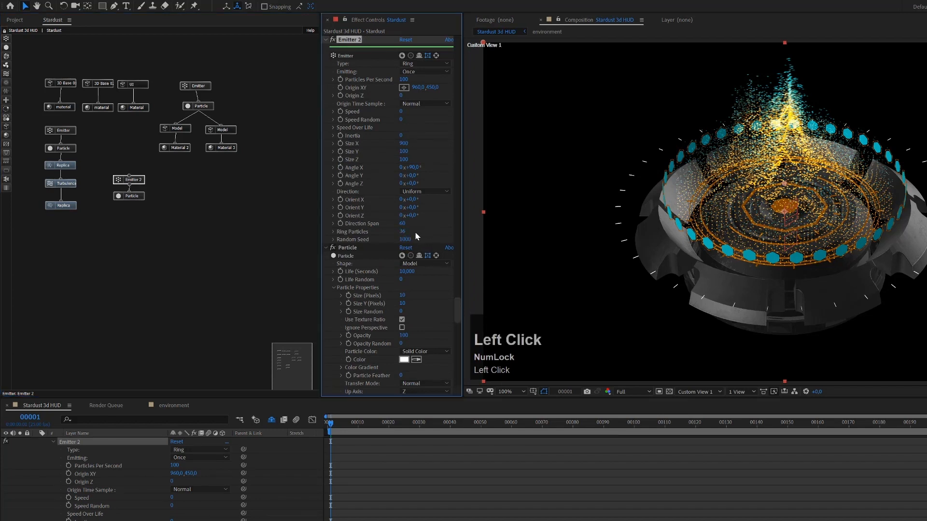
{"action": "type", "text": "128"}
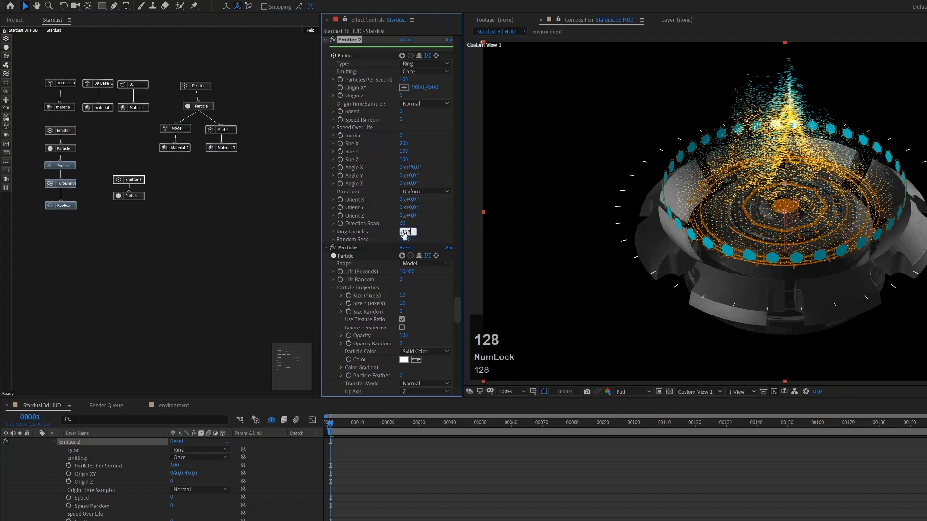
{"action": "key", "text": "Return"}
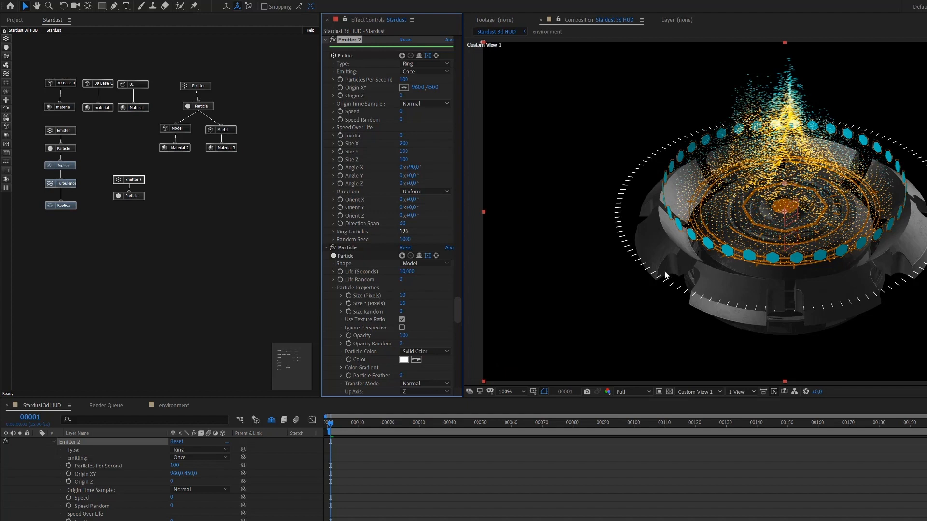
- Color Emitter 2's tick particles orange with hex value FD8500
{"action": "left_click", "coordinate": [130, 200]}
{"action": "scroll", "coordinate": [385, 361], "scroll_direction": "down", "scroll_amount": 2}
{"action": "scroll", "coordinate": [384, 359], "scroll_direction": "down", "scroll_amount": 3}
{"action": "left_click", "coordinate": [403, 332]}
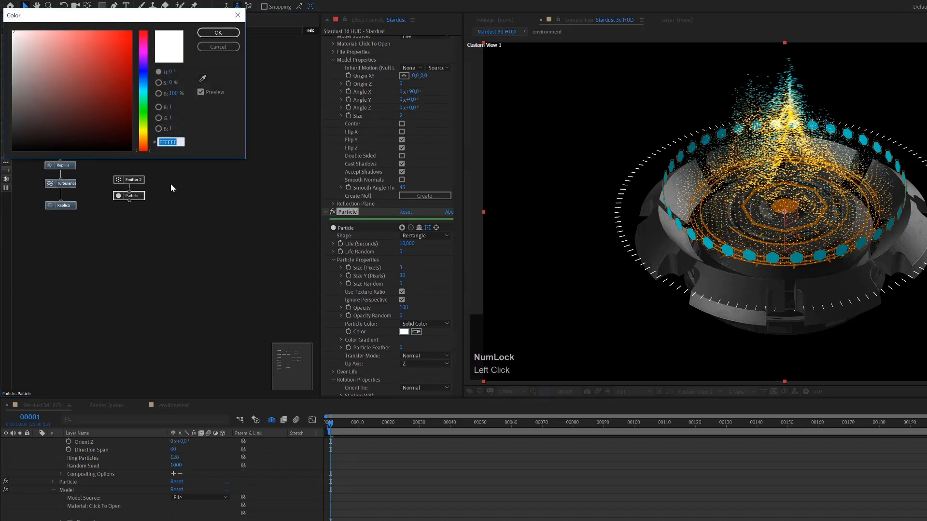
{"action": "type", "text": "FD8500"}
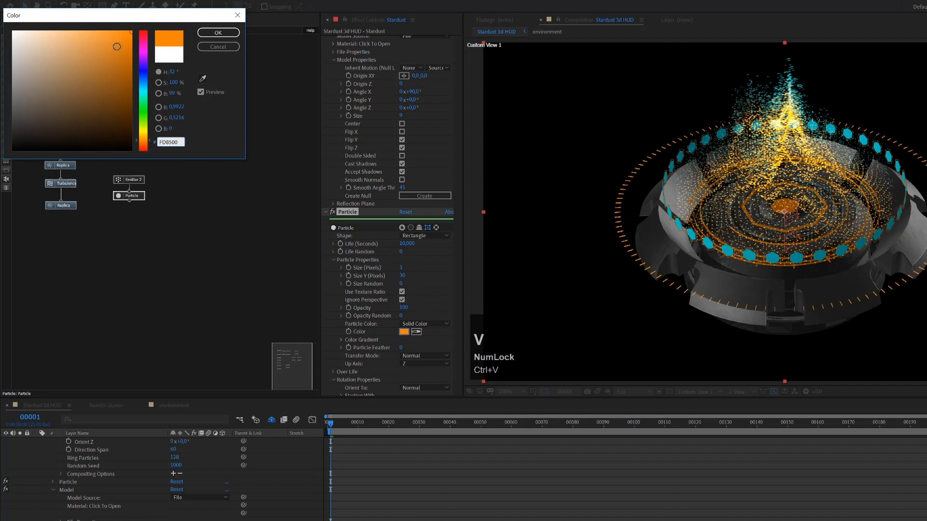
{"action": "left_click", "coordinate": [218, 32]}
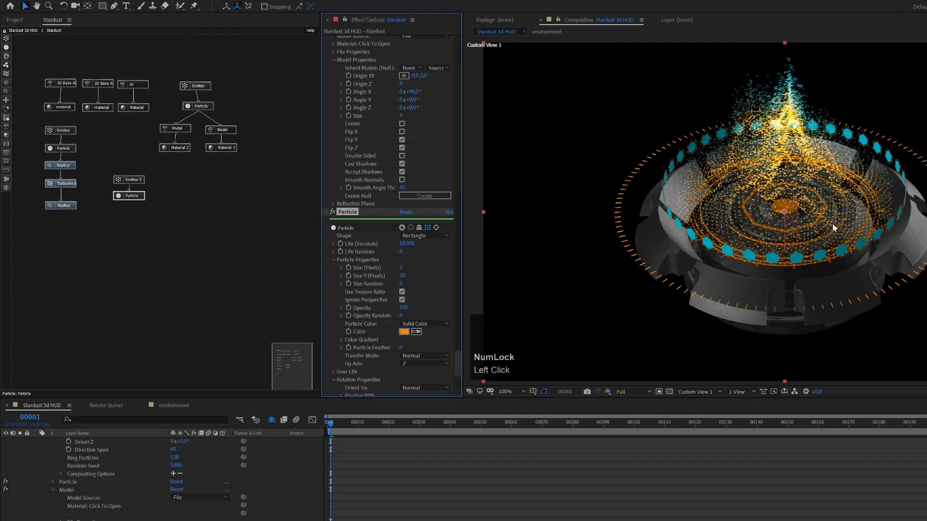
- Duplicate the Emitter 2 and Particle nodes together, place the copies beside the originals, and select the copied emitter
{"action": "left_click", "coordinate": [140, 180]}
{"action": "left_click_drag", "start_coordinate": [159, 175], "coordinate": [136, 189]}
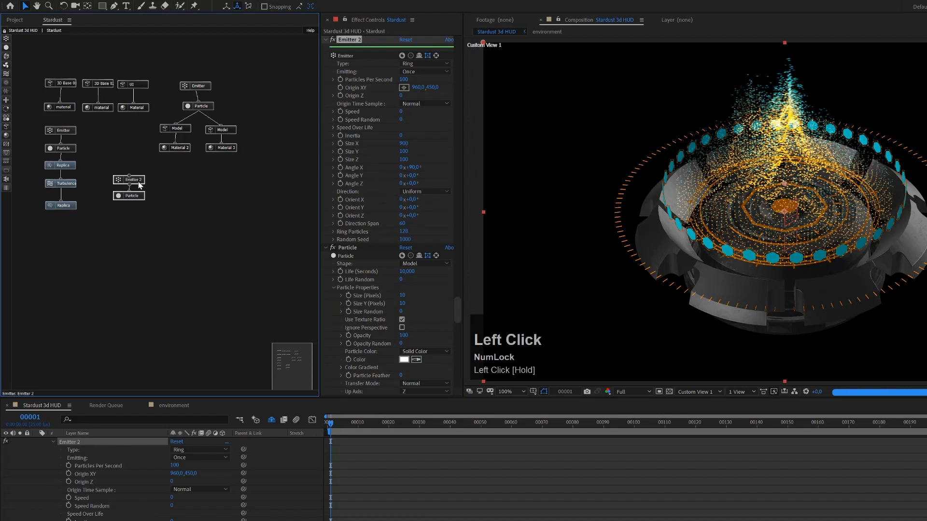
{"action": "key", "text": "ctrl+d"}
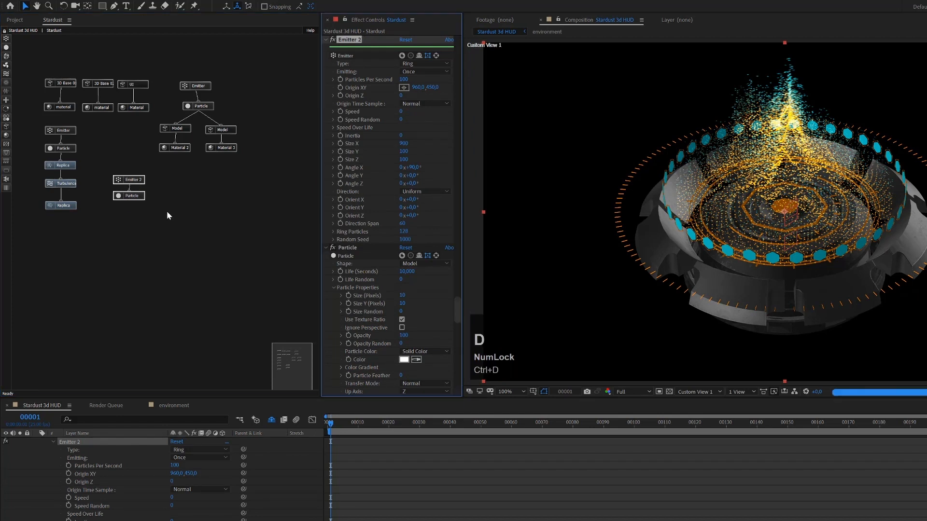
{"action": "left_click", "coordinate": [174, 172]}
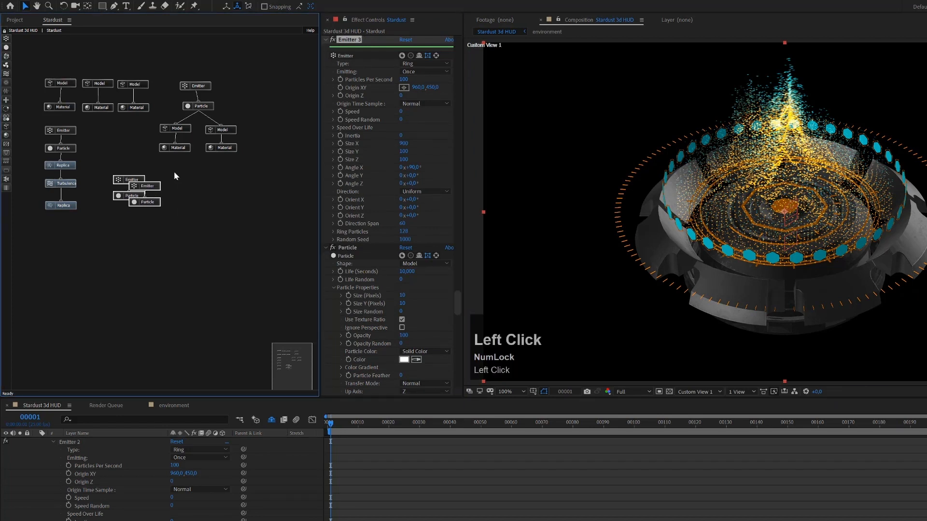
{"action": "left_click", "coordinate": [177, 179]}
{"action": "mouse_move", "coordinate": [176, 176]}
{"action": "left_mouse_down"}
{"action": "mouse_move", "coordinate": [149, 218]}
{"action": "mouse_move", "coordinate": [175, 182]}
{"action": "mouse_move", "coordinate": [151, 201]}
{"action": "mouse_move", "coordinate": [151, 218]}
{"action": "mouse_move", "coordinate": [159, 189]}
{"action": "mouse_move", "coordinate": [176, 182]}
{"action": "left_mouse_up"}
{"action": "left_click", "coordinate": [169, 181]}
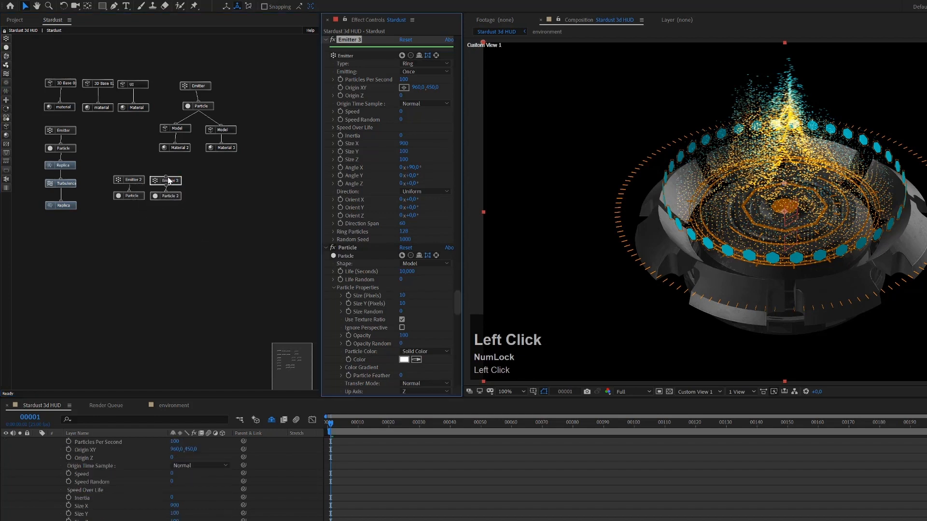
- Set Emitter 3's Size X to 950 and its Ring Particles count to 36
{"action": "left_click", "coordinate": [405, 144]}
{"action": "type", "text": "950"}
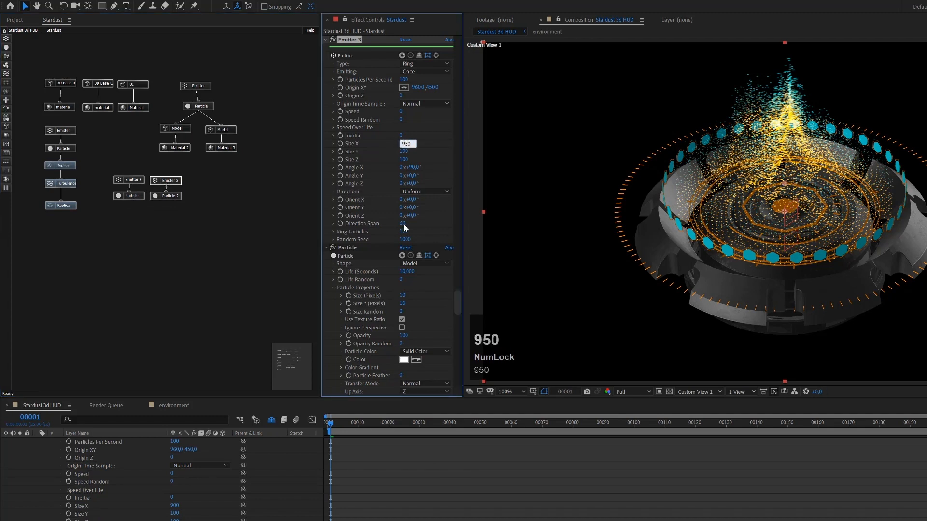
{"action": "left_click", "coordinate": [407, 235]}
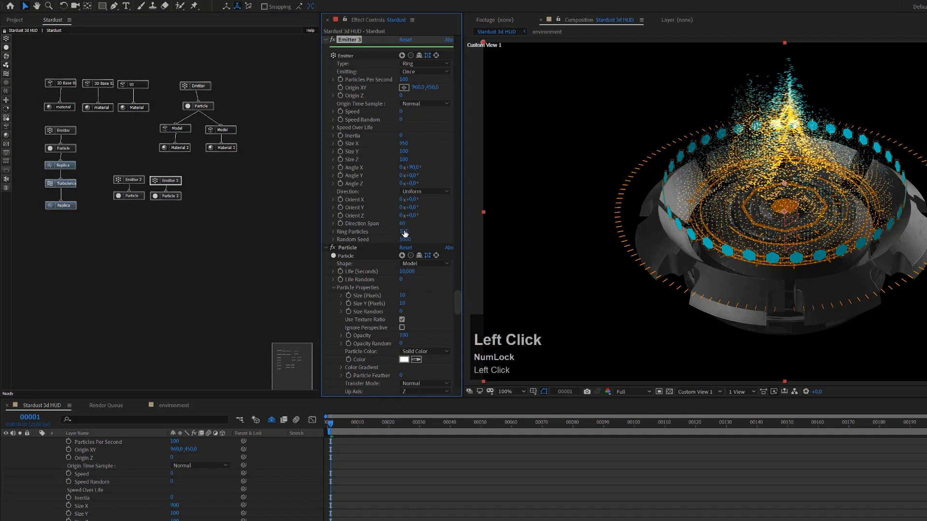
{"action": "left_click", "coordinate": [405, 232]}
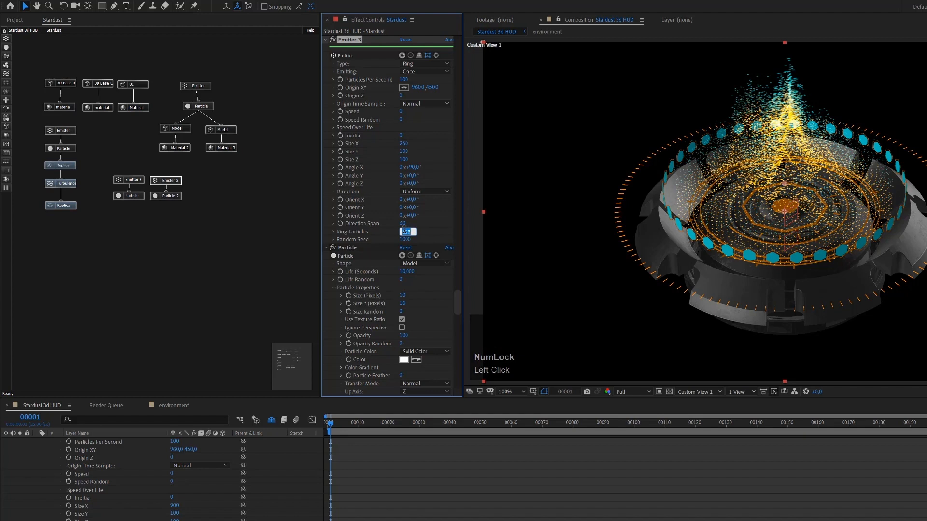
{"action": "type", "text": "36"}
{"action": "key", "text": "Return"}
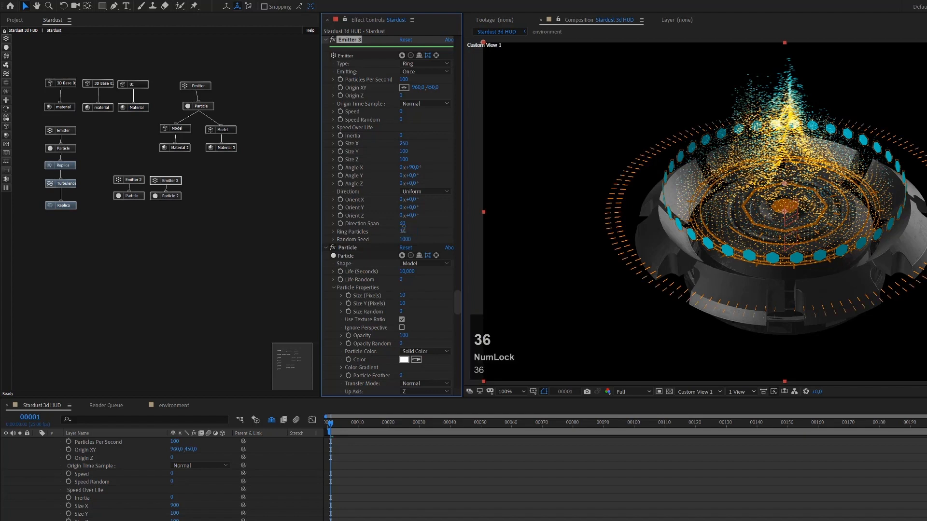
- Color the tick particles of Particle 2 light blue with hex value 00D4FD
{"action": "left_click", "coordinate": [165, 197]}
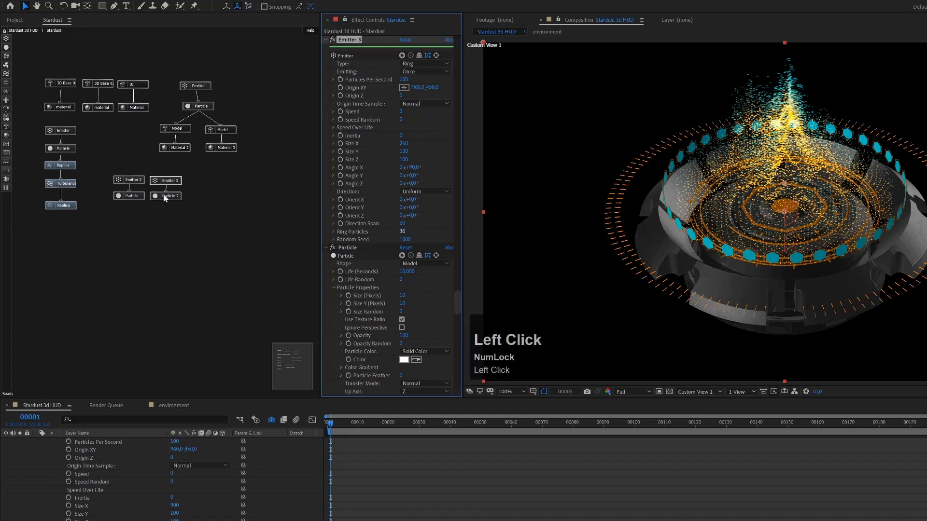
{"action": "scroll", "coordinate": [410, 309], "scroll_direction": "down", "scroll_amount": 5}
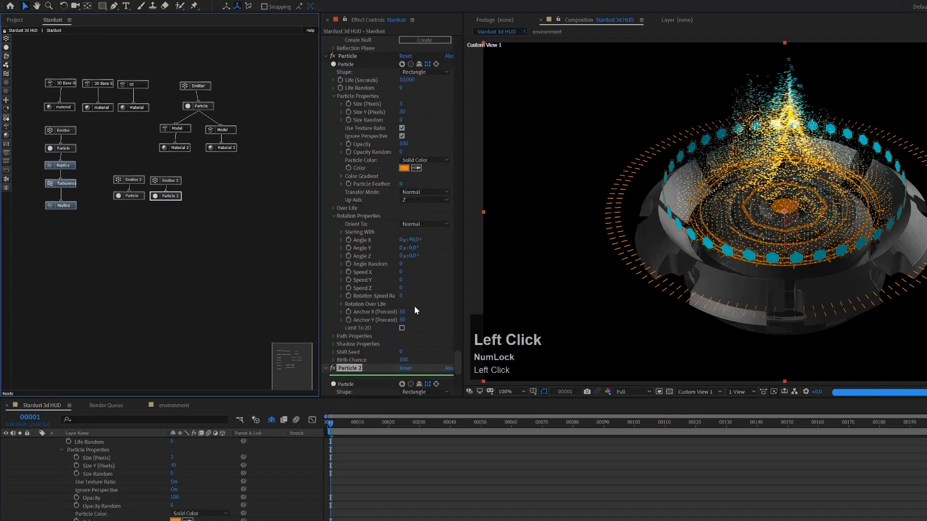
{"action": "scroll", "coordinate": [410, 336], "scroll_direction": "down", "scroll_amount": 3}
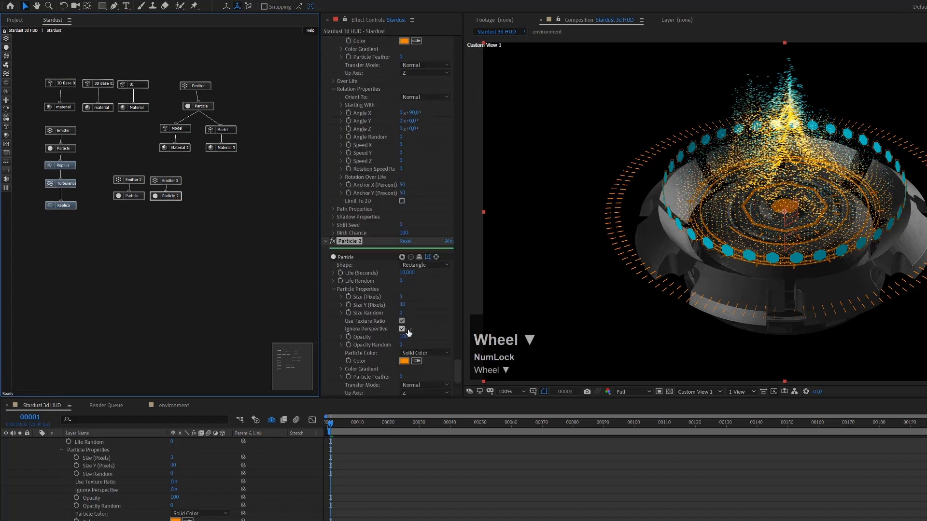
{"action": "left_click", "coordinate": [404, 361]}
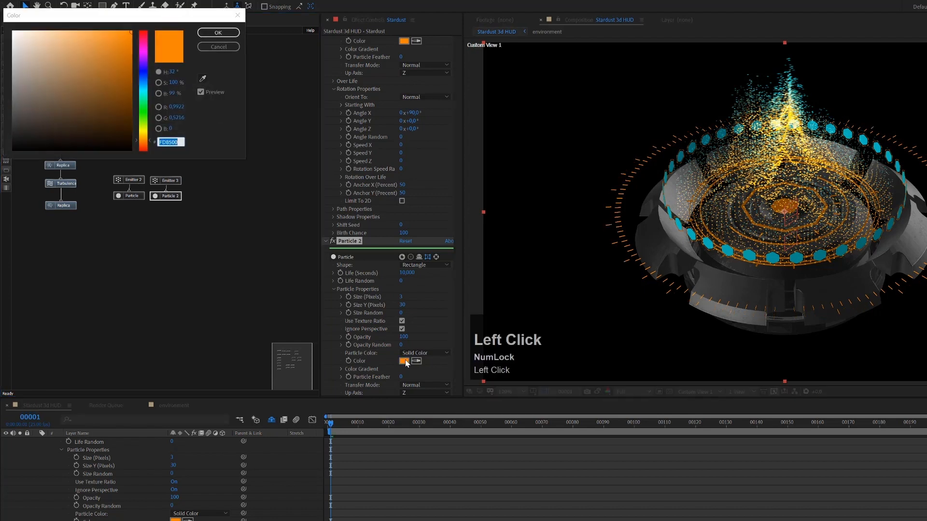
{"action": "left_click", "coordinate": [144, 89]}
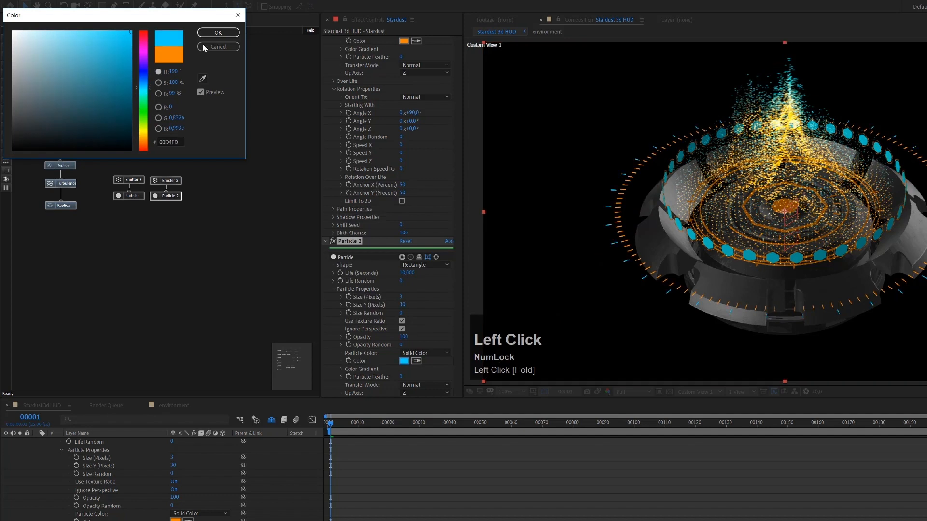
{"action": "left_click", "coordinate": [219, 32]}
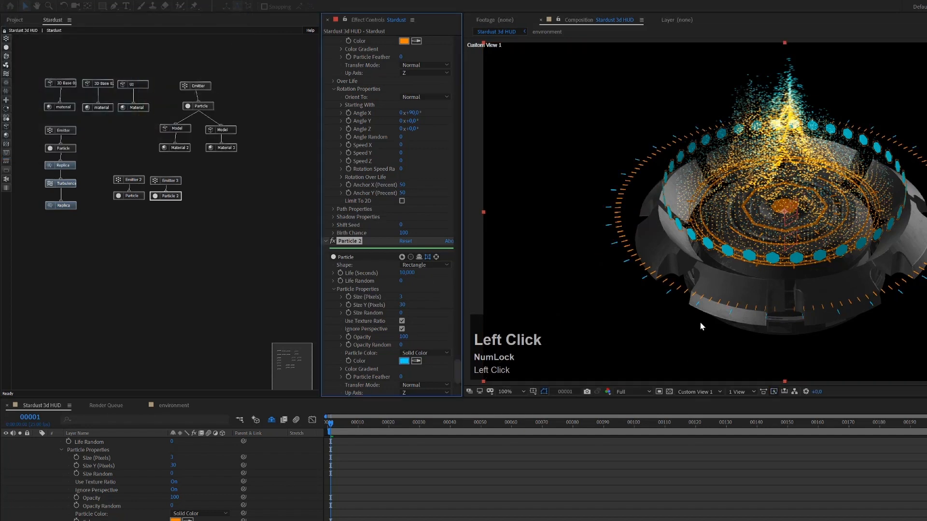
- Sample the cyan of the hexagon ring for Particle 2's color, and brighten it to hex value 03E3EB
{"action": "left_click", "coordinate": [416, 361]}
{"action": "left_click", "coordinate": [751, 254]}
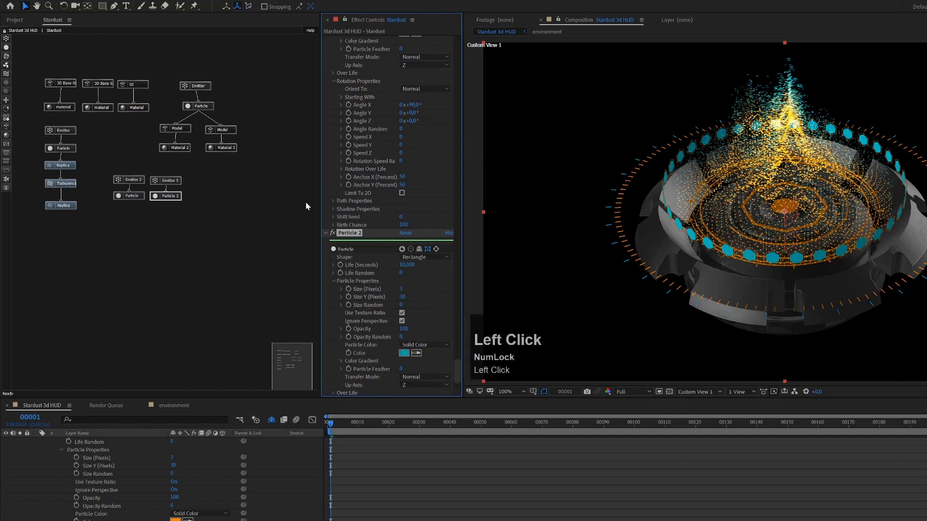
{"action": "left_click", "coordinate": [404, 353]}
{"action": "left_click_drag", "start_coordinate": [120, 48], "coordinate": [130, 39]}
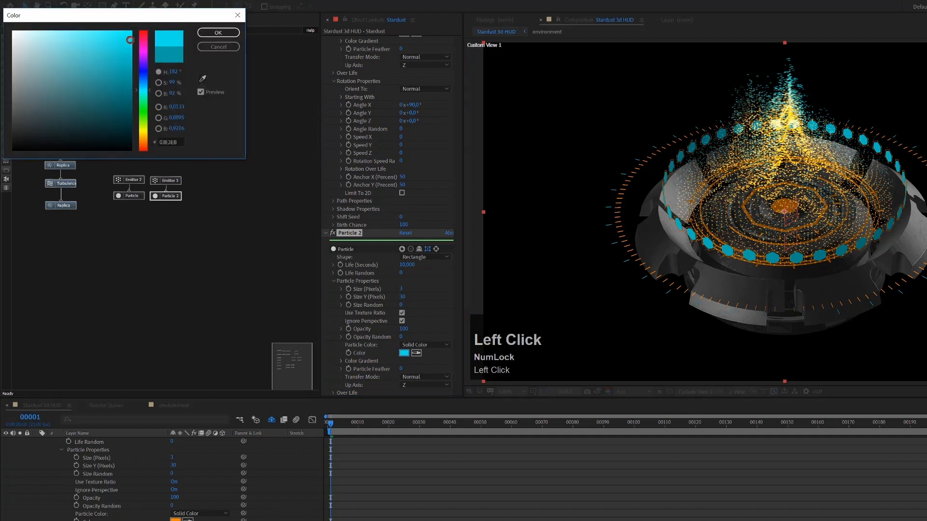
{"action": "left_click", "coordinate": [219, 32]}
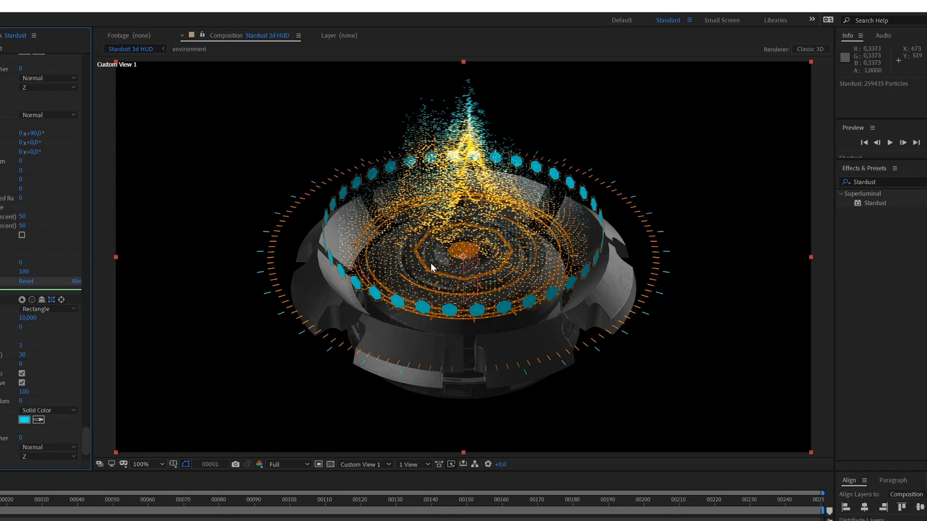
- Collapse the layer properties in the composition and create a one-node camera with the 50mm preset
{"action": "left_click", "coordinate": [35, 409]}
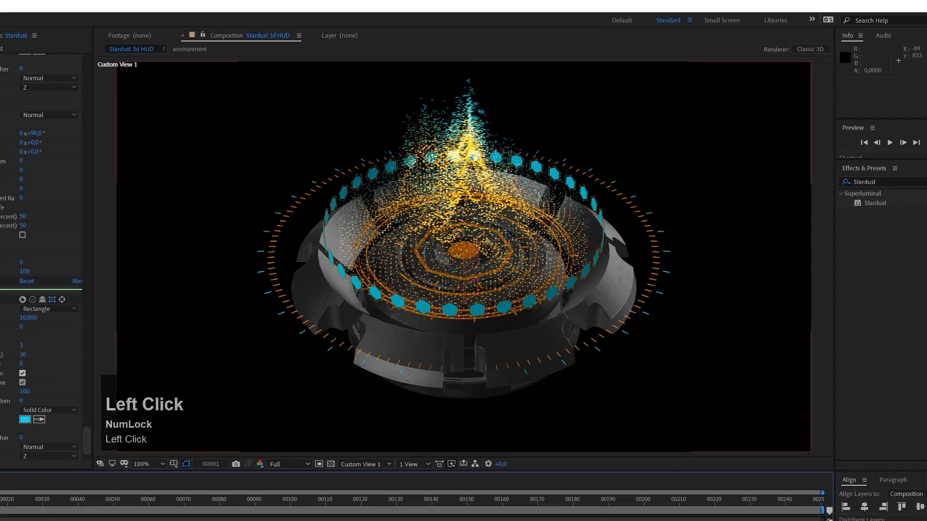
{"action": "scroll", "coordinate": [36, 410], "scroll_direction": "up", "scroll_amount": 3}
{"action": "key", "text": "u"}
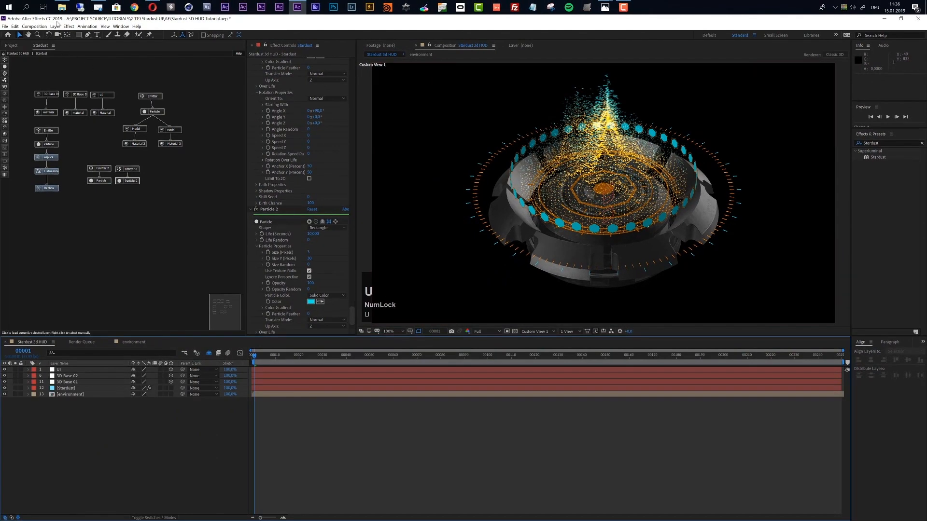
{"action": "left_click", "coordinate": [55, 27]}
{"action": "mouse_move", "coordinate": [89, 35]}
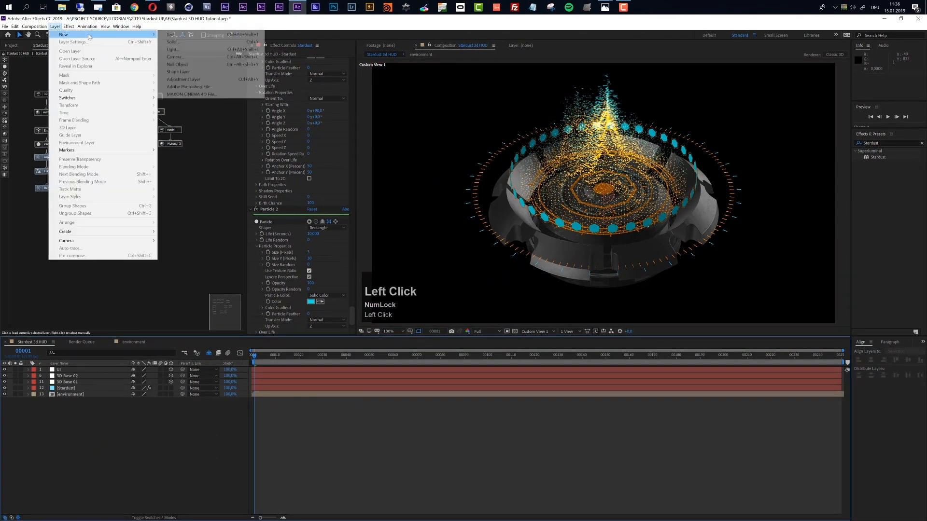
{"action": "left_click", "coordinate": [183, 61]}
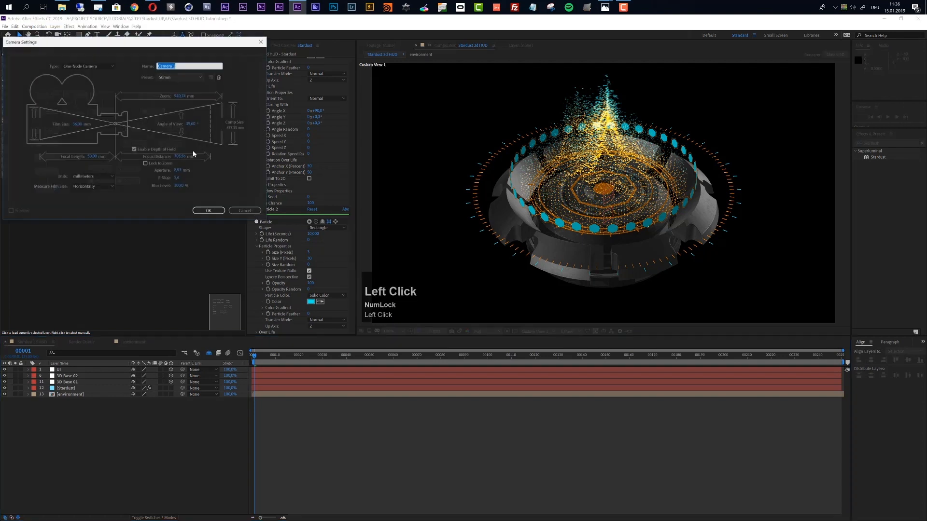
{"action": "left_click", "coordinate": [180, 78]}
{"action": "left_click", "coordinate": [171, 136]}
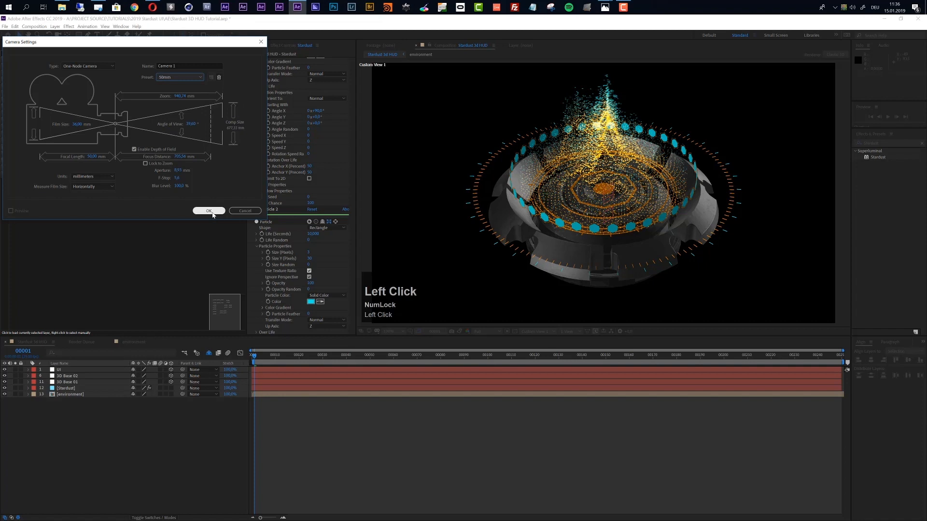
{"action": "left_click", "coordinate": [212, 212]}
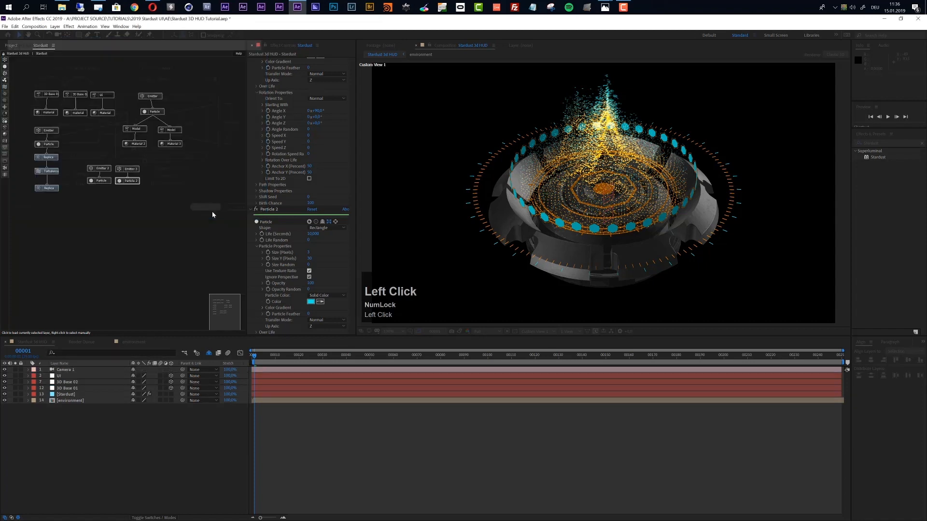
- Switch the composition view to Active Camera and create an orbit null for Camera 1
{"action": "left_click", "coordinate": [539, 331]}
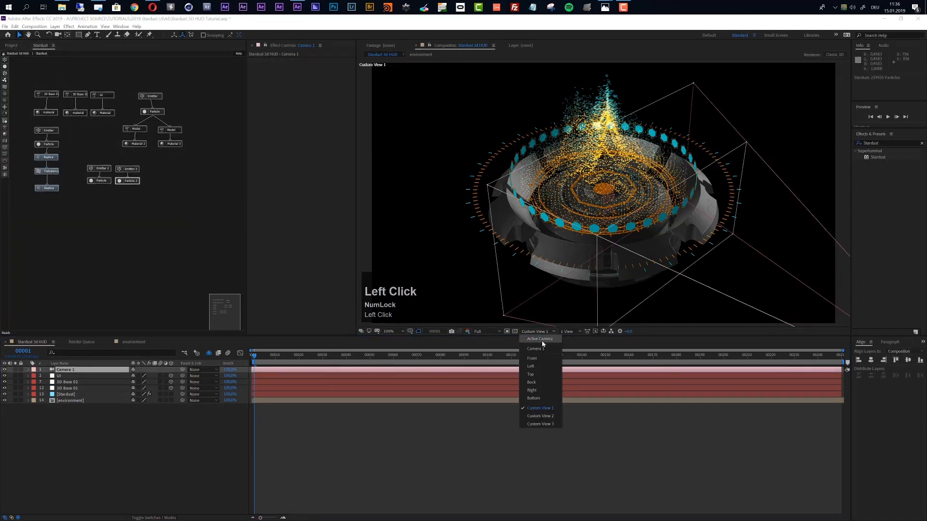
{"action": "left_click", "coordinate": [542, 340]}
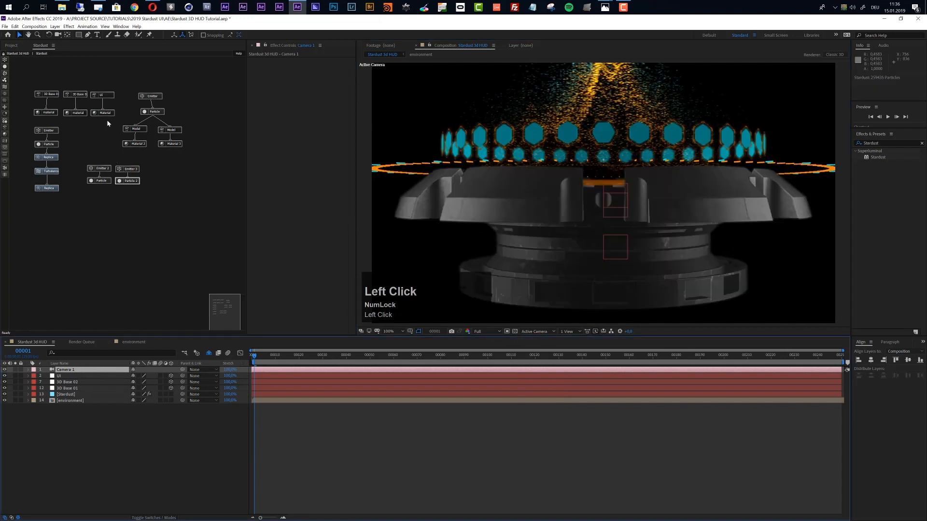
{"action": "left_click", "coordinate": [55, 27]}
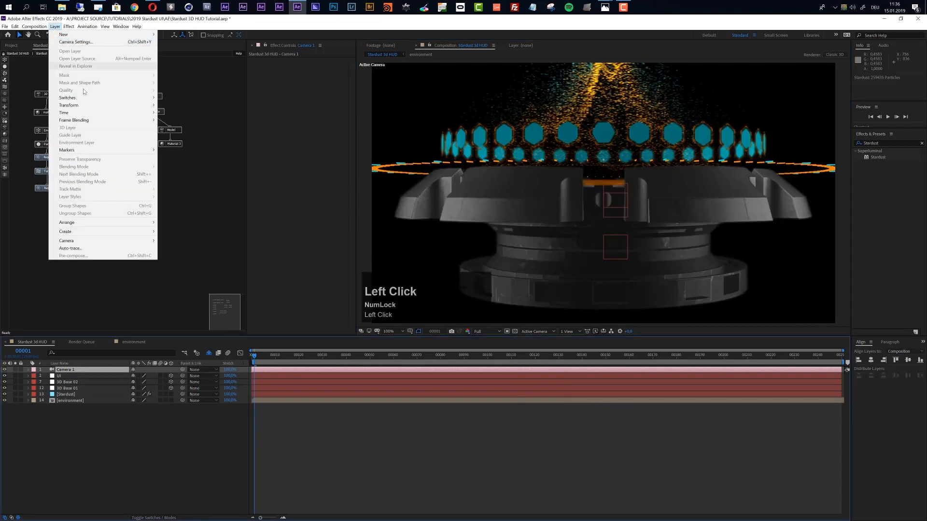
{"action": "mouse_move", "coordinate": [96, 240]}
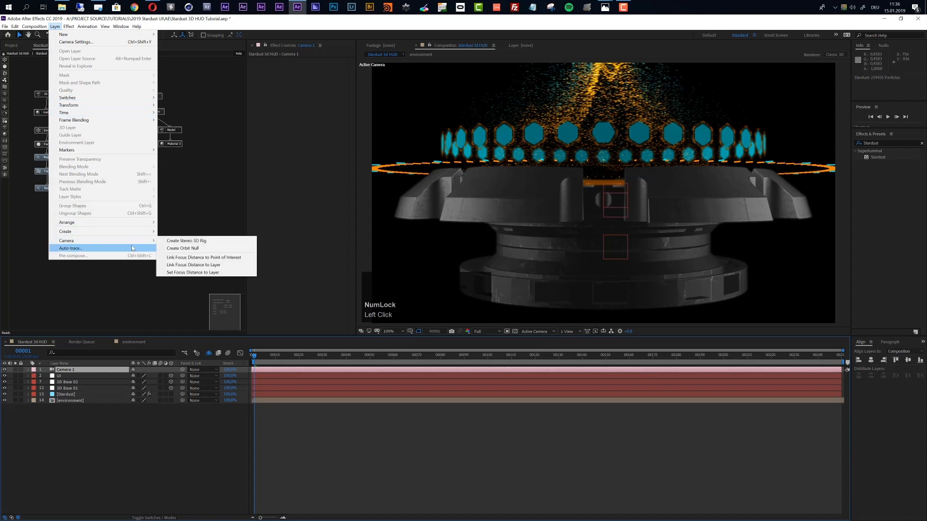
{"action": "left_click", "coordinate": [174, 249]}
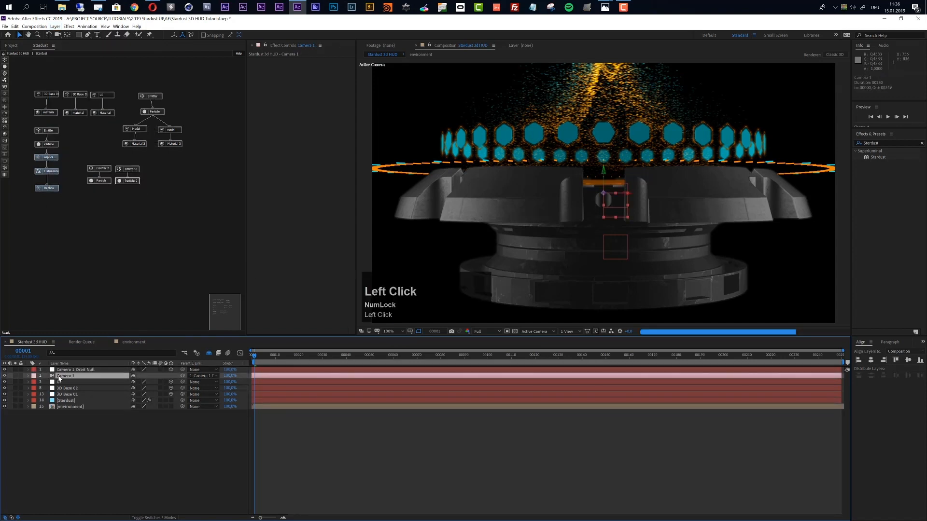
- Give the Camera 1 and Camera 1 Orbit Null layers a yellow label color
{"action": "left_click", "coordinate": [29, 370]}
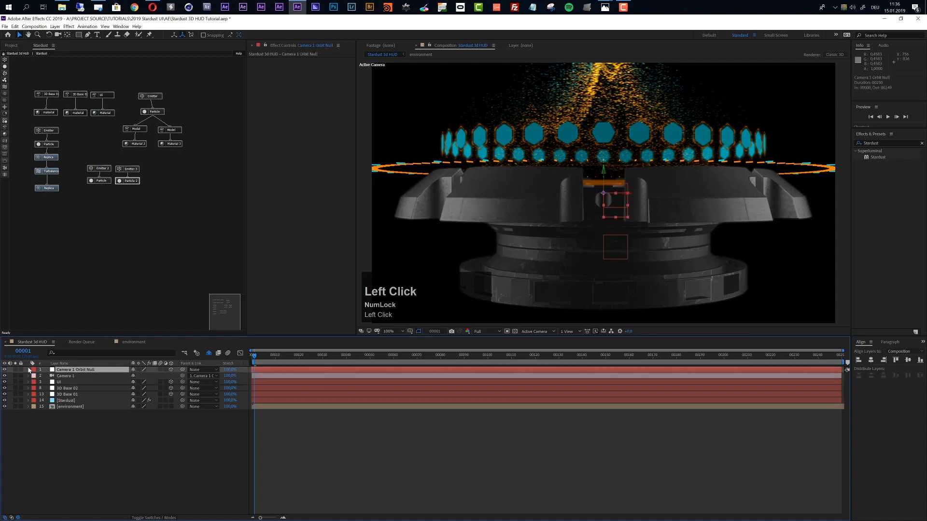
{"action": "left_click", "coordinate": [71, 375]}
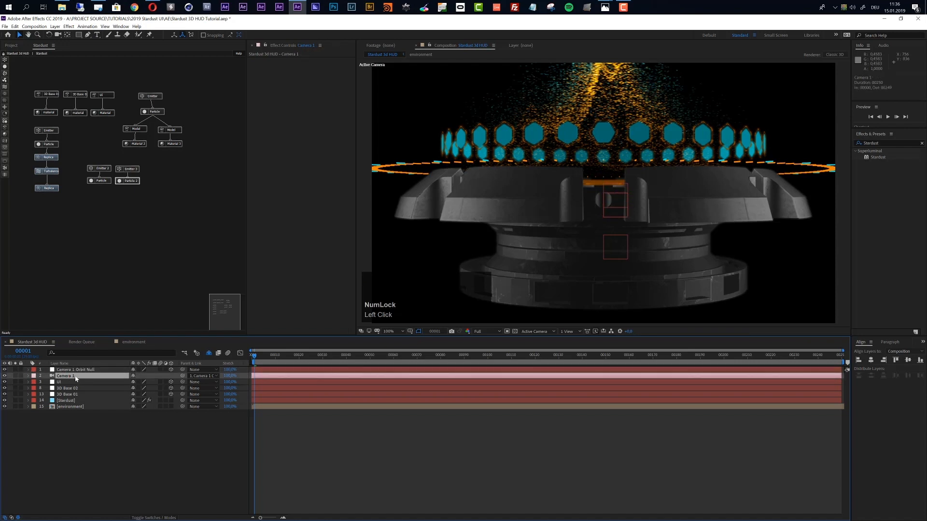
{"action": "left_click", "coordinate": [81, 371], "text": "shift"}
{"action": "left_click", "coordinate": [33, 370]}
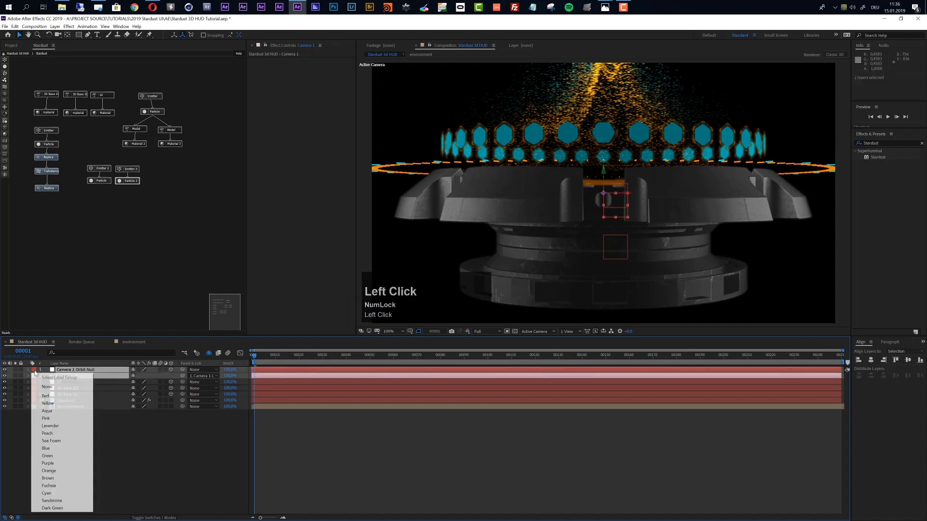
{"action": "left_click", "coordinate": [54, 404]}
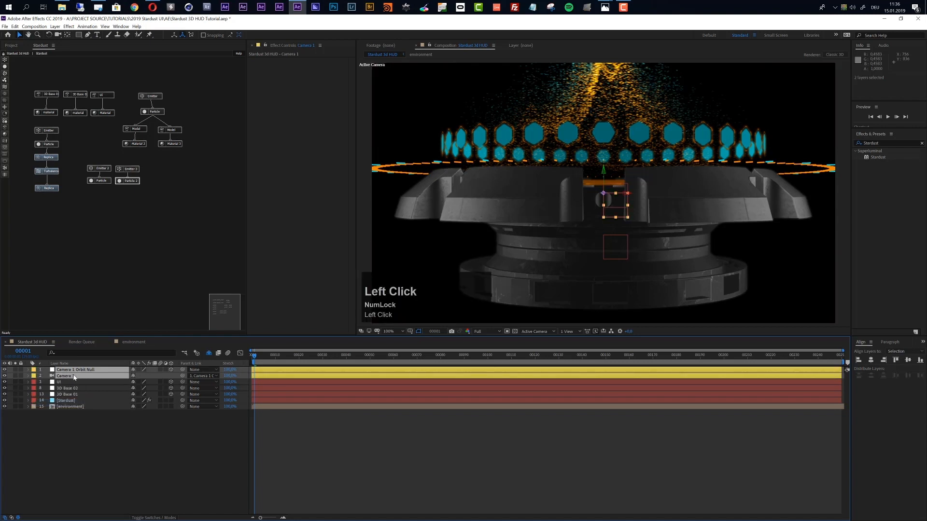
{"action": "left_click", "coordinate": [99, 452]}
- Reveal the rotation properties of Camera 1 Orbit Null and set its X Rotation to 22°
{"action": "left_click", "coordinate": [95, 370]}
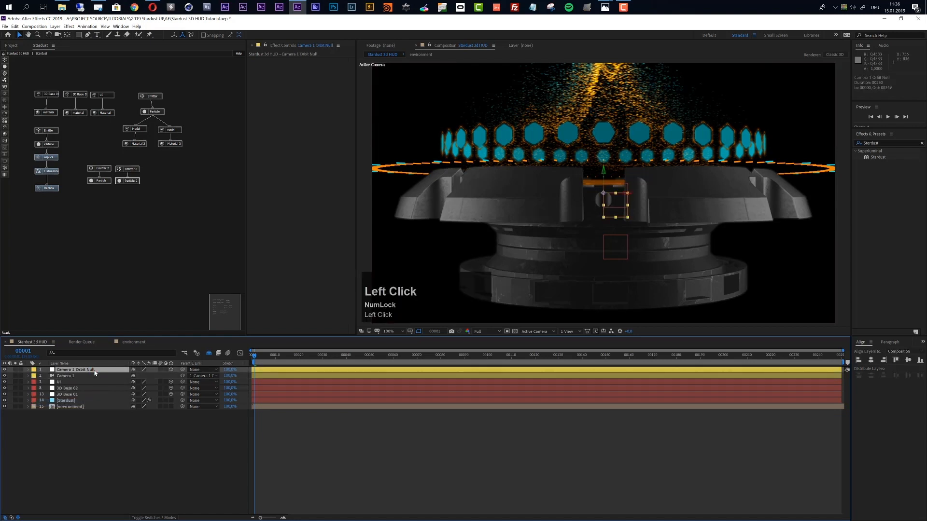
{"action": "key", "text": "r"}
{"action": "left_click", "coordinate": [140, 382]}
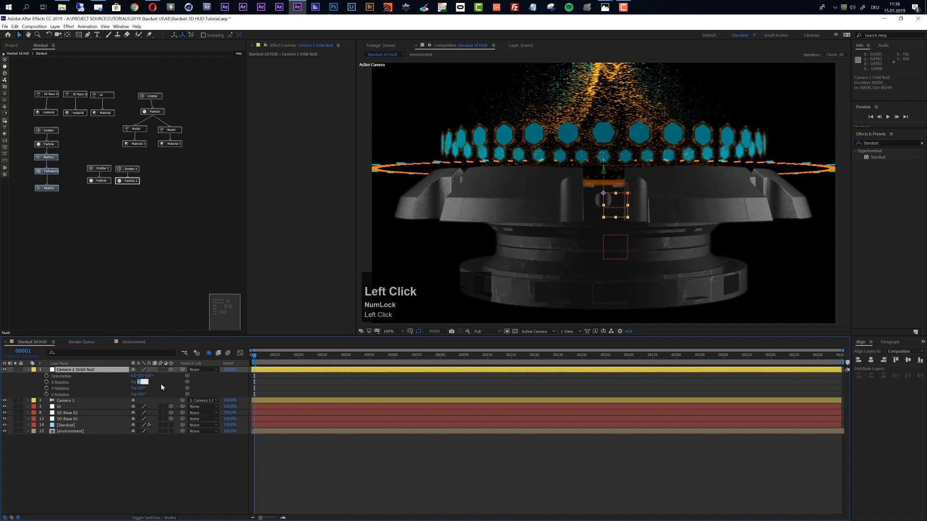
{"action": "type", "text": "22"}
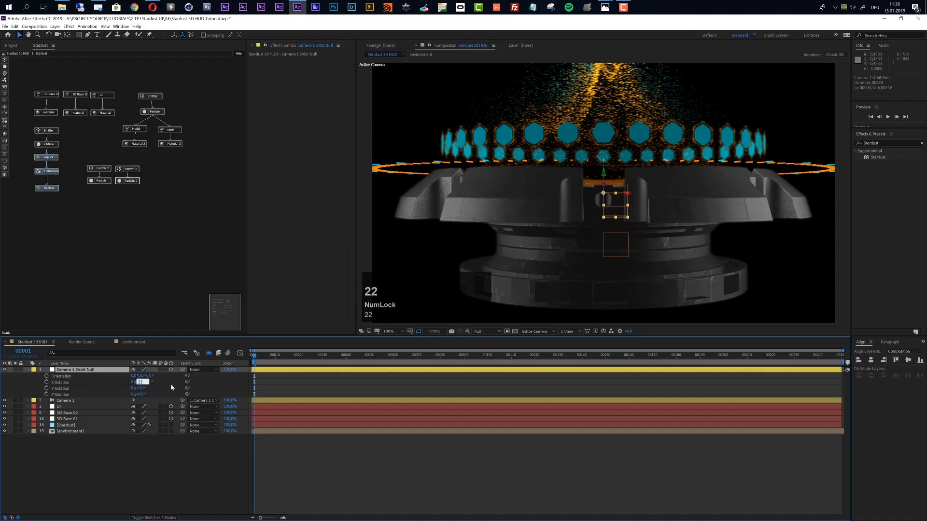
{"action": "key", "text": "Return"}
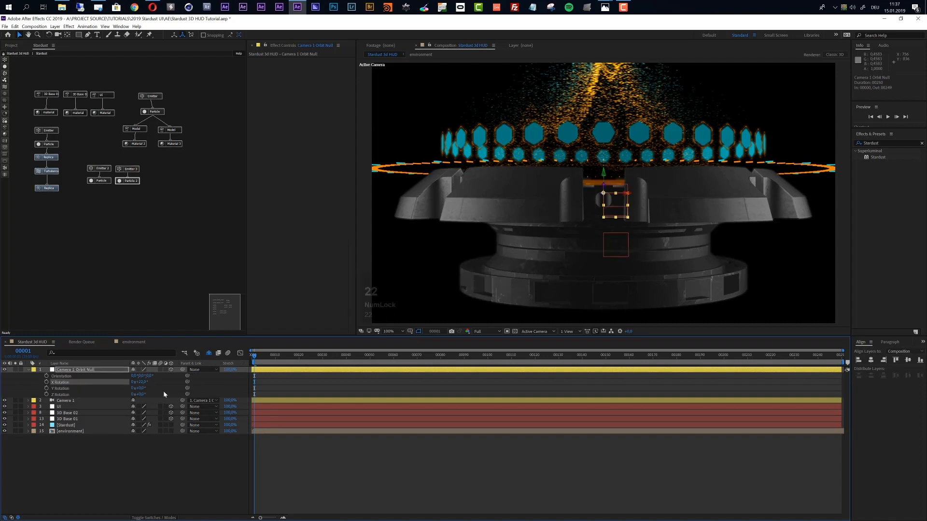
- Set the camera orbit null's X Rotation to -22°
{"action": "left_click", "coordinate": [141, 382]}
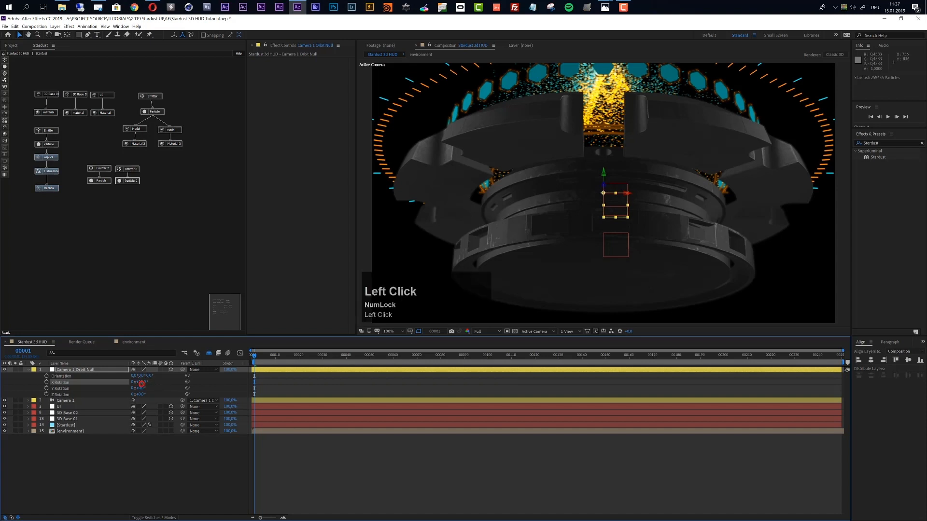
{"action": "type", "text": "-22"}
{"action": "key", "text": "Return"}
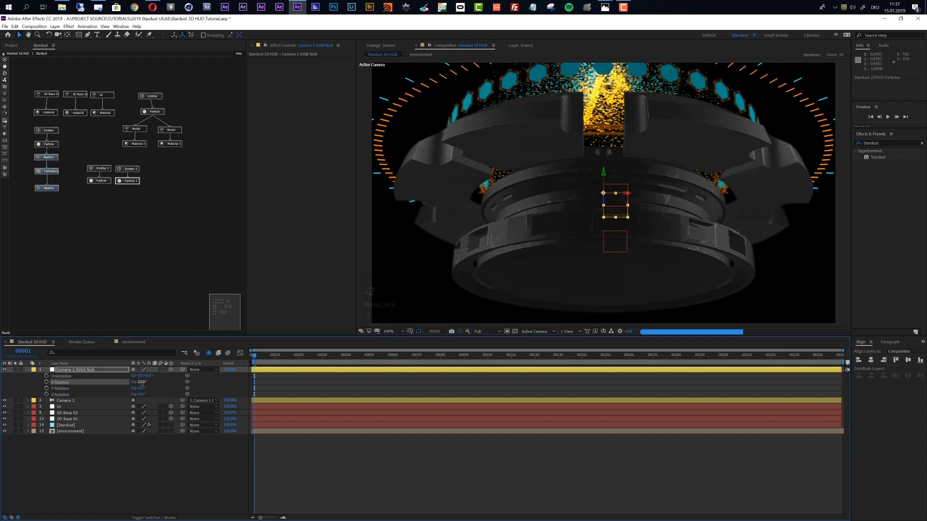
{"action": "scroll", "coordinate": [581, 223], "scroll_direction": "down", "scroll_amount": 2}
{"action": "scroll", "coordinate": [581, 223], "scroll_direction": "up", "scroll_amount": 2}
- Try a Y Rotation of 45° on the camera orbit null and settle on 60°
{"action": "left_click", "coordinate": [142, 387]}
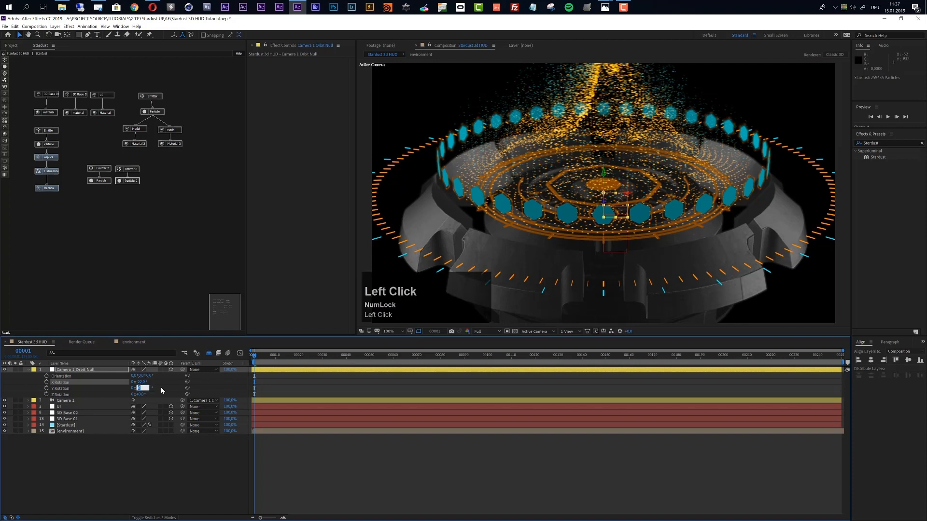
{"action": "type", "text": "45"}
{"action": "key", "text": "Return"}
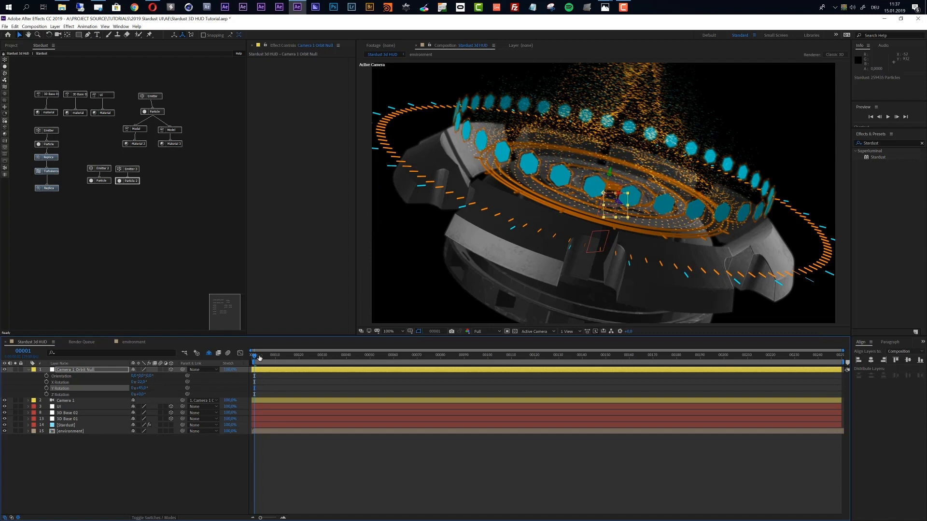
{"action": "left_click", "coordinate": [141, 388]}
{"action": "type", "text": "60"}
{"action": "key", "text": "Return"}
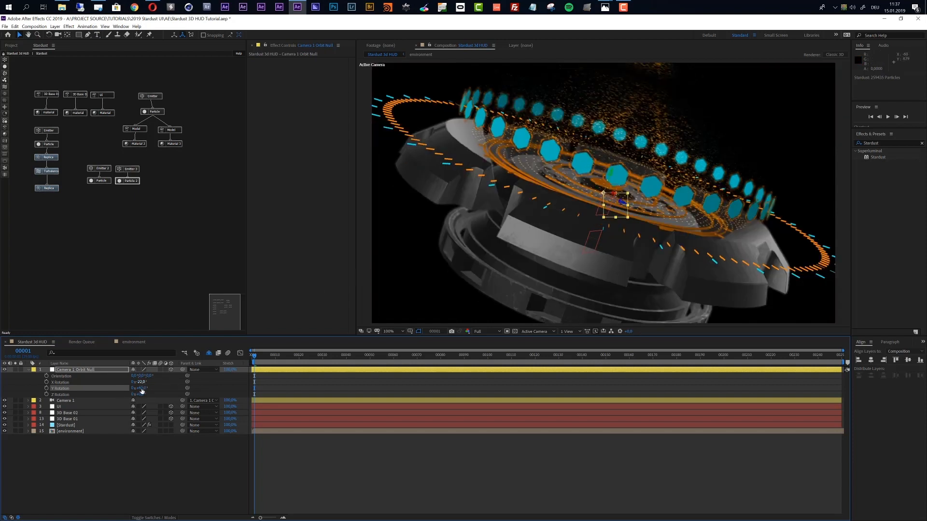
{"action": "left_click", "coordinate": [141, 389]}
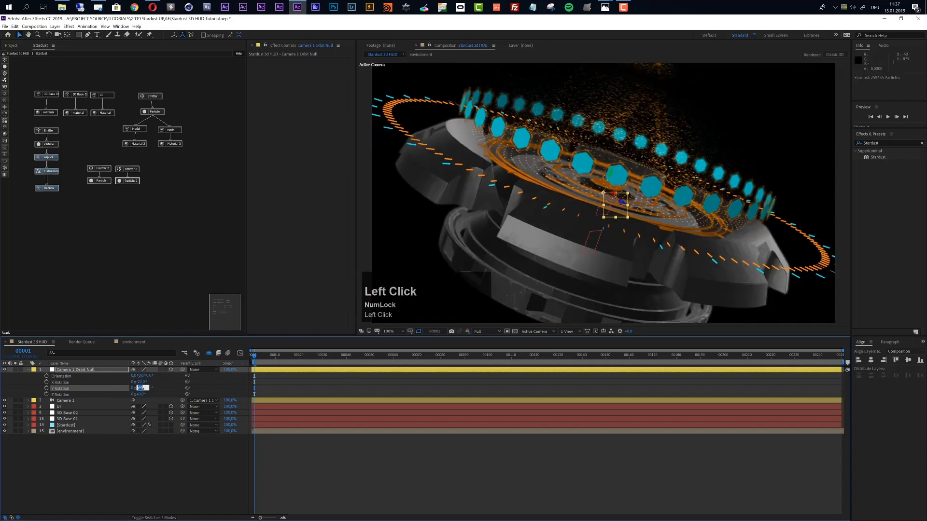
- Set the camera orbit null's X Rotation to -40°
{"action": "left_click", "coordinate": [141, 382]}
{"action": "type", "text": "40"}
{"action": "key", "text": "Return"}
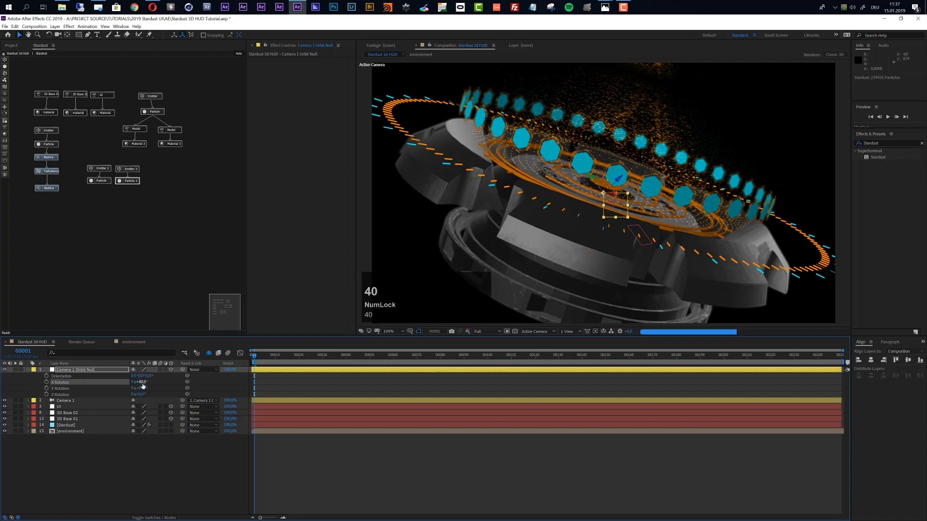
{"action": "left_click", "coordinate": [142, 383]}
{"action": "type", "text": "-40"}
{"action": "key", "text": "Return"}
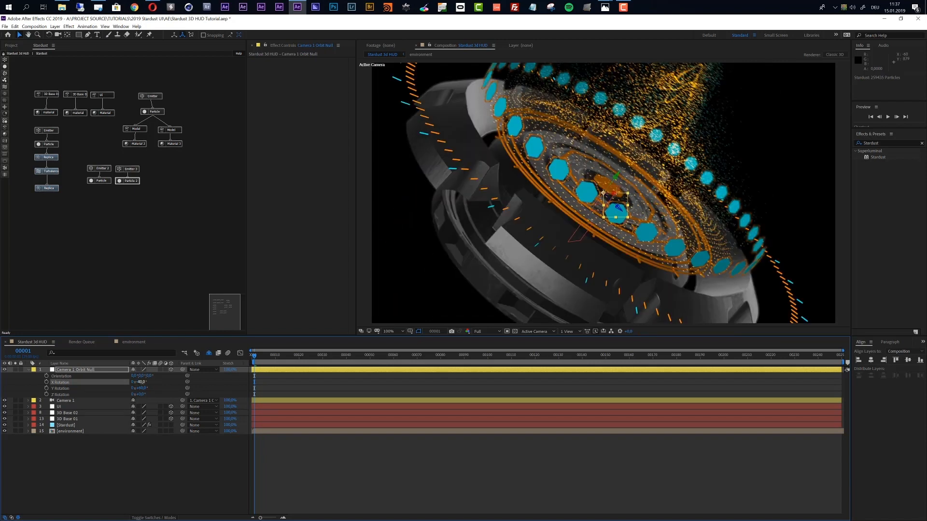
{"action": "scroll", "coordinate": [534, 251], "scroll_direction": "down", "scroll_amount": 2}
{"action": "scroll", "coordinate": [534, 251], "scroll_direction": "up", "scroll_amount": 2}
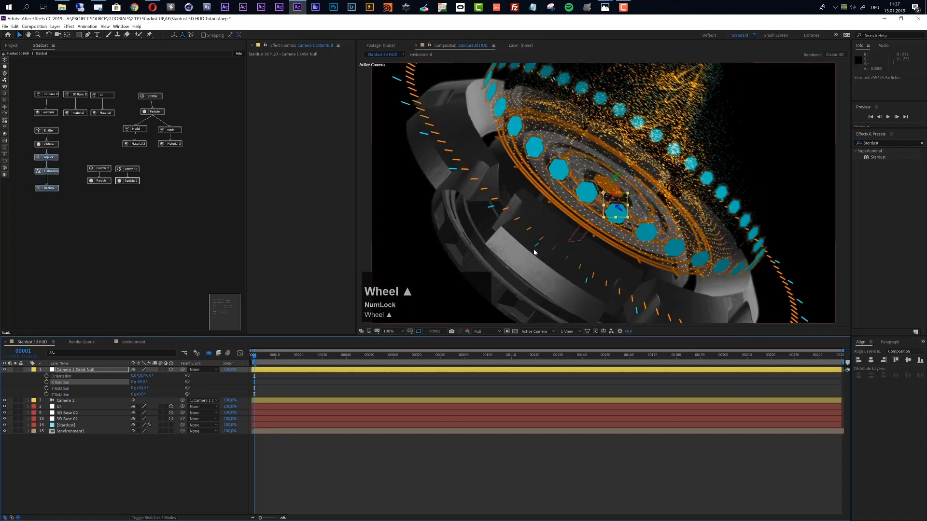
- Reveal the position of Camera 1 Orbit Null, try a Y value of 450 and settle on 350
{"action": "left_click", "coordinate": [76, 370]}
{"action": "key", "text": "p"}
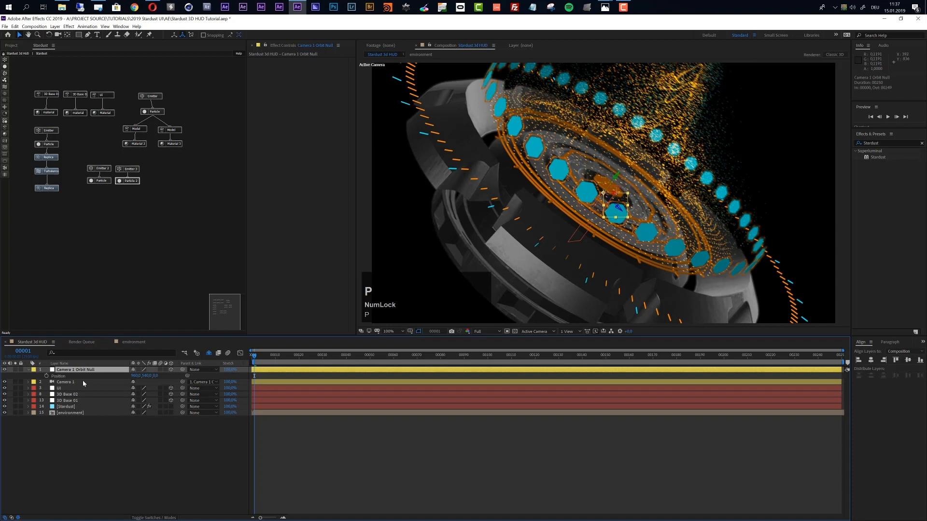
{"action": "left_click", "coordinate": [146, 376]}
{"action": "type", "text": "450"}
{"action": "key", "text": "Return"}
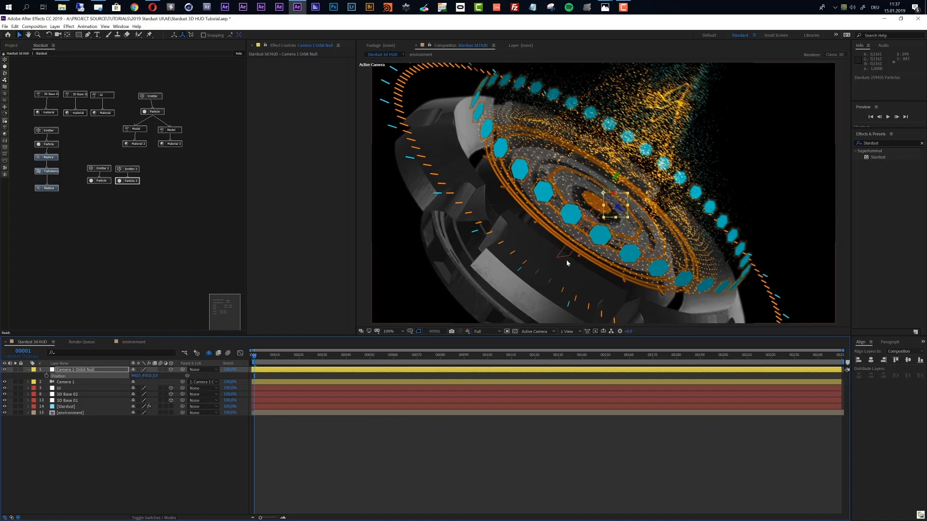
{"action": "scroll", "coordinate": [568, 260], "scroll_direction": "down", "scroll_amount": 2}
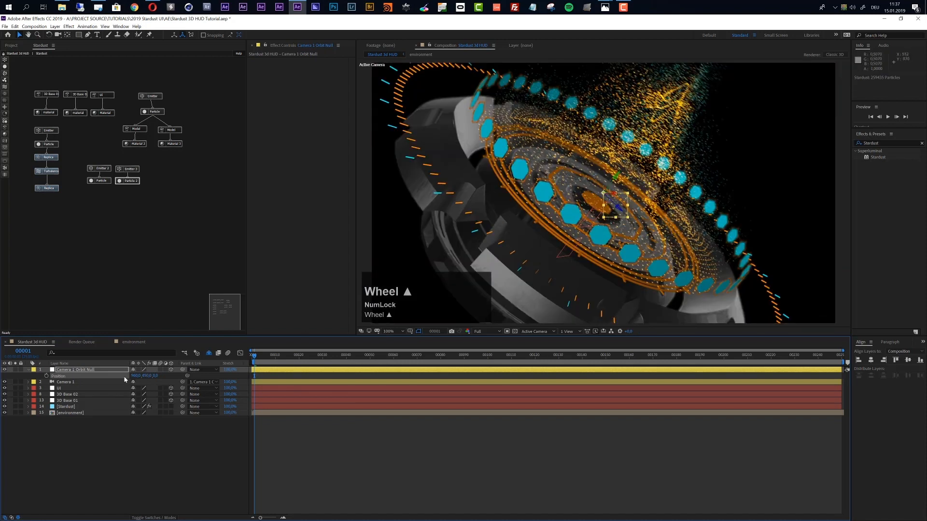
{"action": "left_click", "coordinate": [147, 375]}
{"action": "type", "text": "350"}
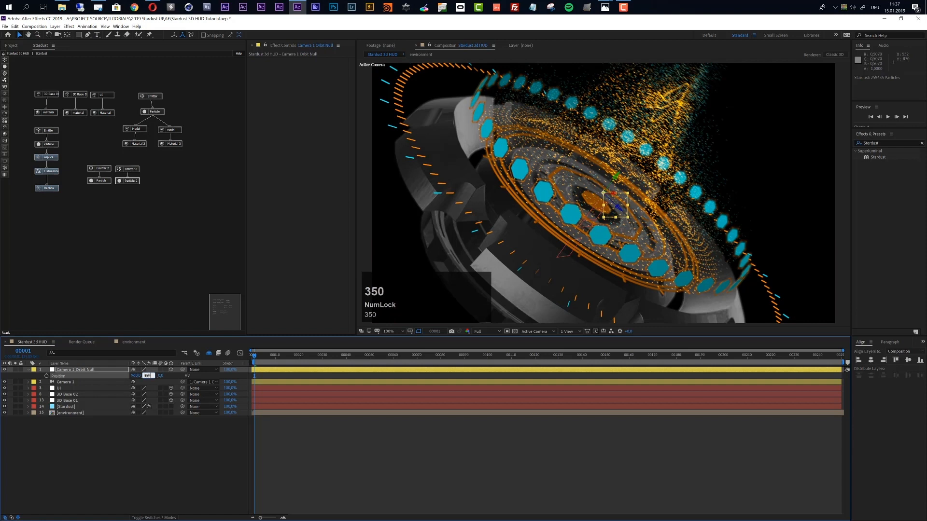
{"action": "key", "text": "Return"}
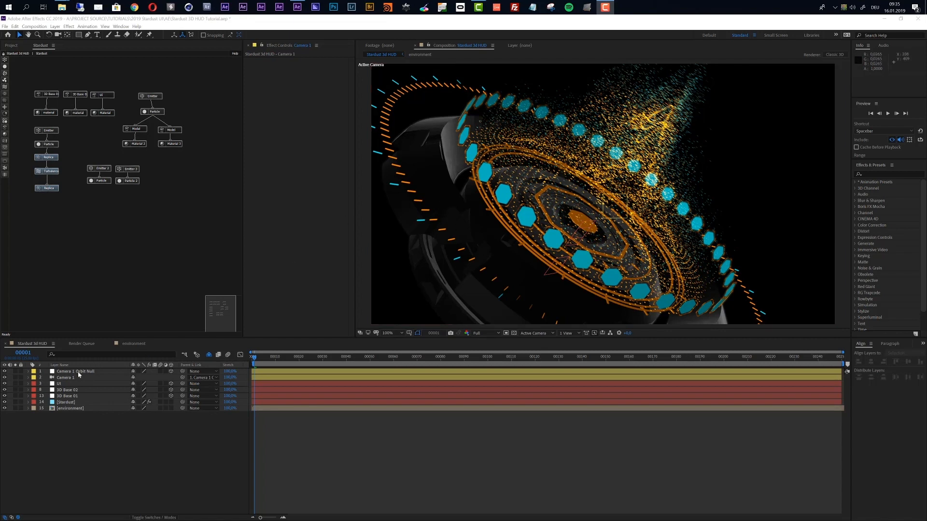
- Reveal the rotation properties of the 3D Base 01 layer and give its Y Rotation the expression time*25
{"action": "left_click", "coordinate": [71, 396]}
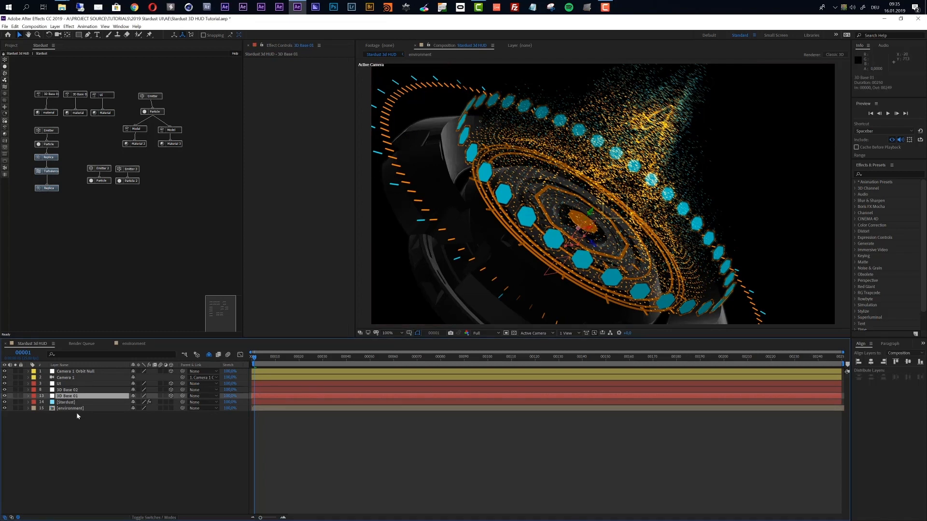
{"action": "left_click", "coordinate": [69, 399]}
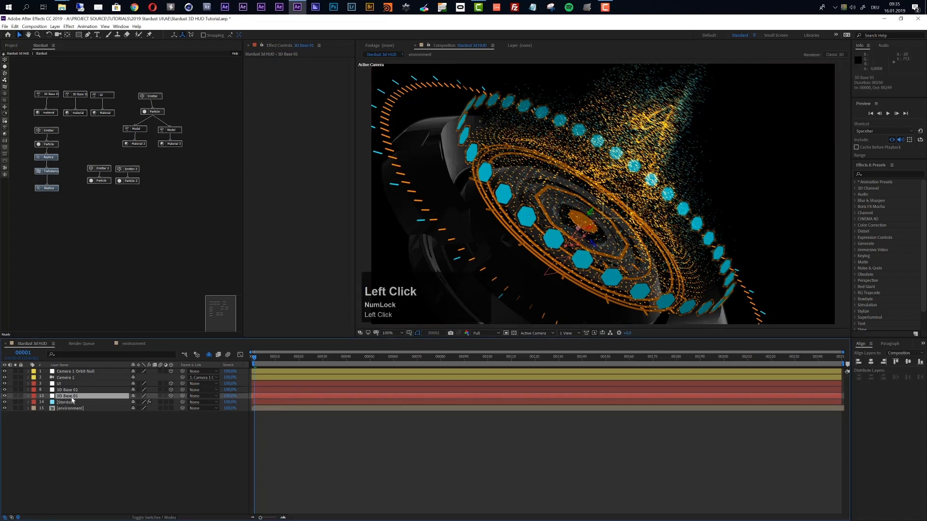
{"action": "key", "text": "r"}
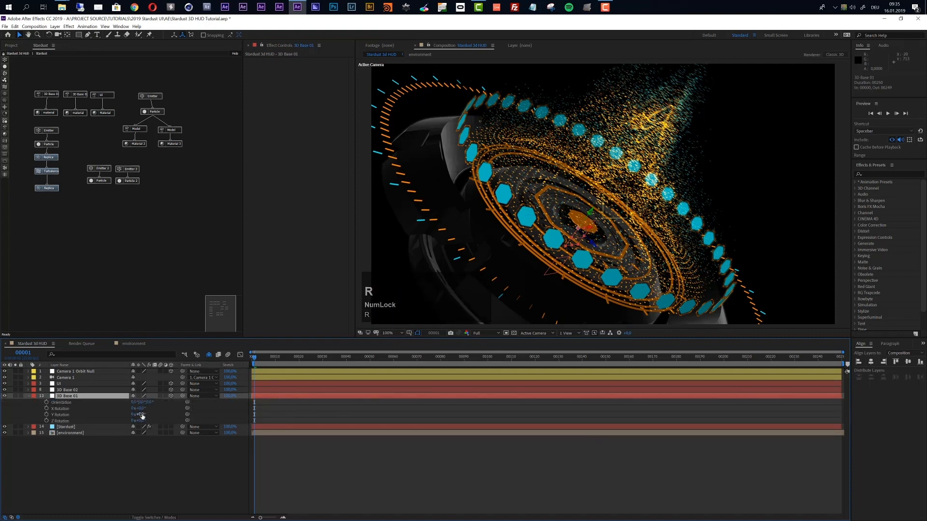
{"action": "left_click_drag", "start_coordinate": [141, 416], "coordinate": [162, 413]}
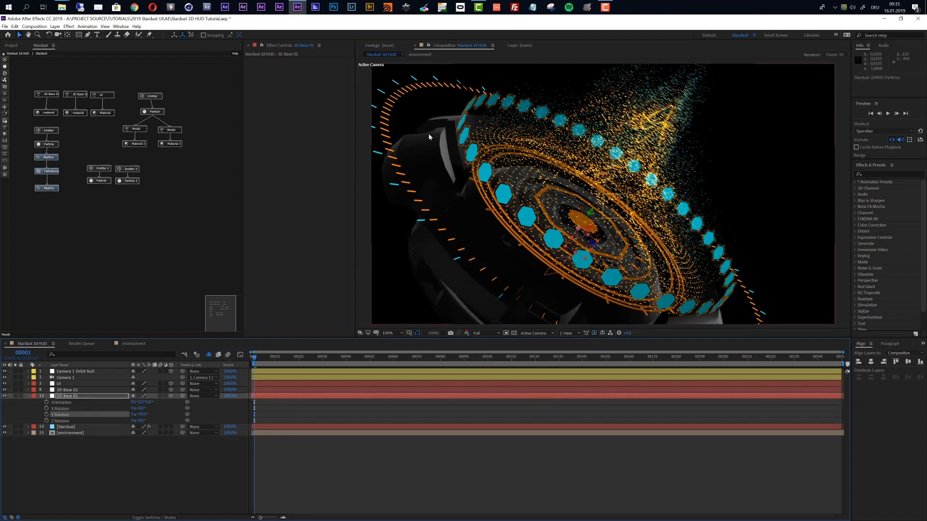
{"action": "left_click", "coordinate": [46, 414], "text": "alt"}
{"action": "type", "text": "time*25"}
{"action": "key", "text": "KP_Enter"}
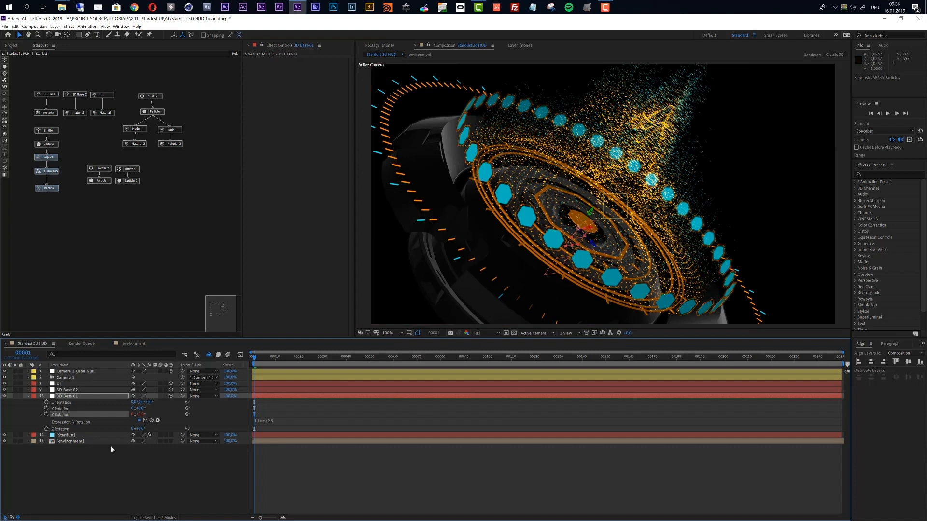
- Reveal the rotation properties of the 3D Base 02 layer and give its Y Rotation the expression time*-40
{"action": "left_click", "coordinate": [74, 391]}
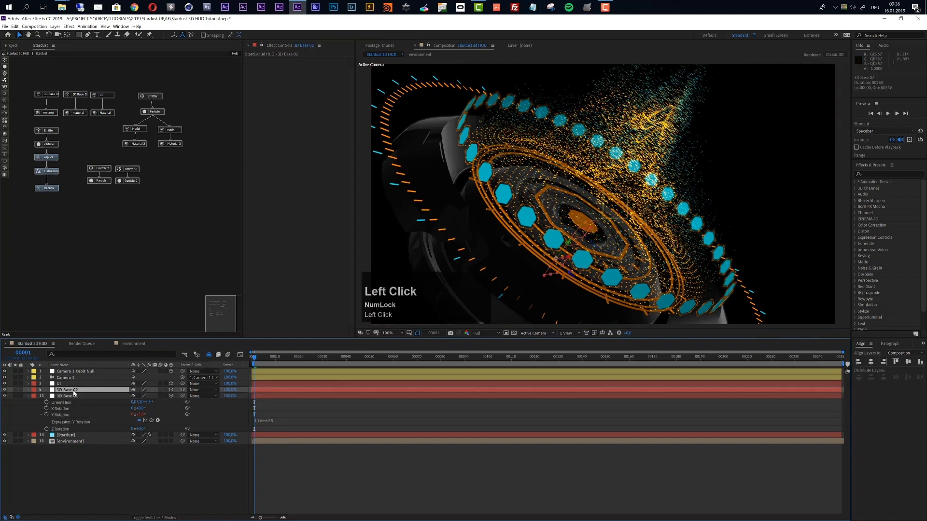
{"action": "key", "text": "r"}
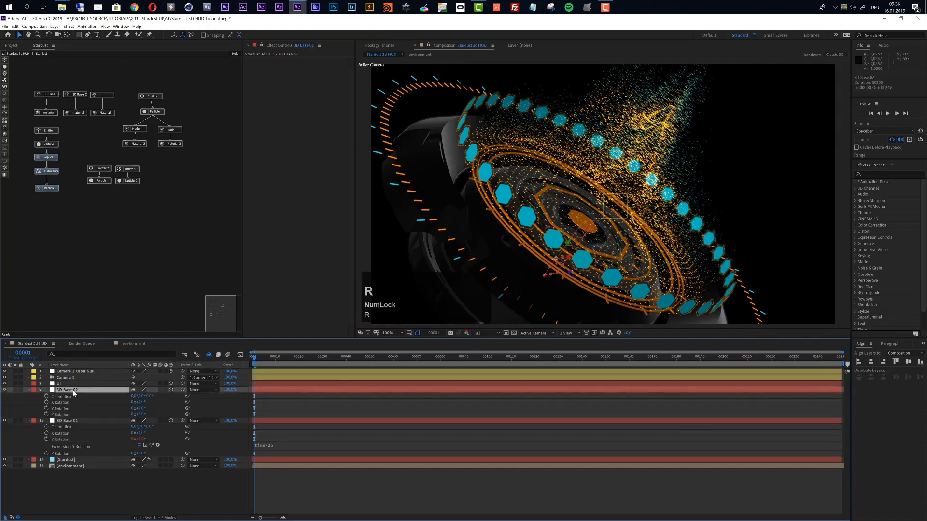
{"action": "left_click", "coordinate": [47, 409], "text": "alt"}
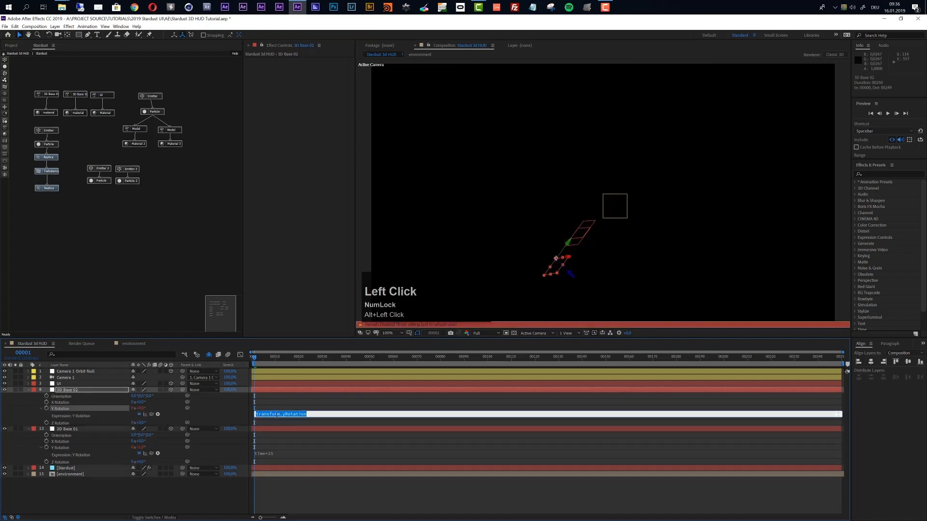
{"action": "type", "text": "time*"}
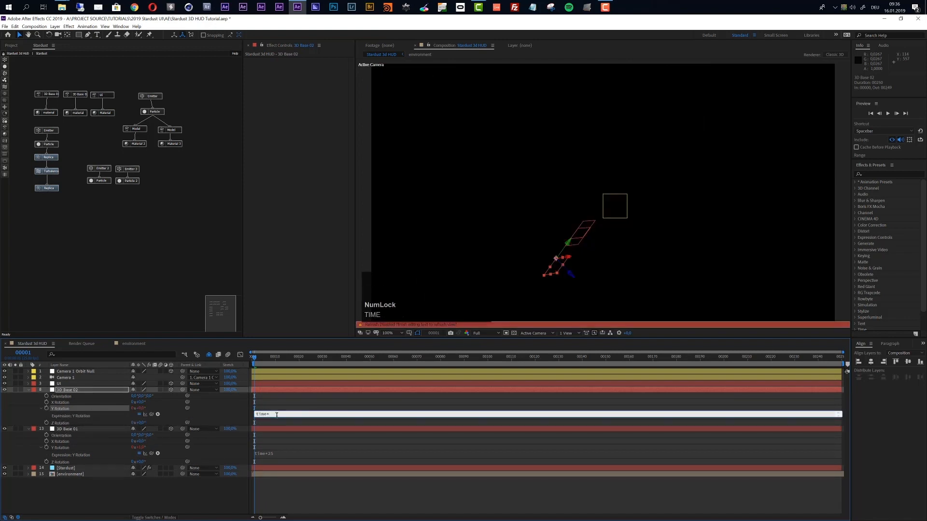
{"action": "type", "text": "-"}
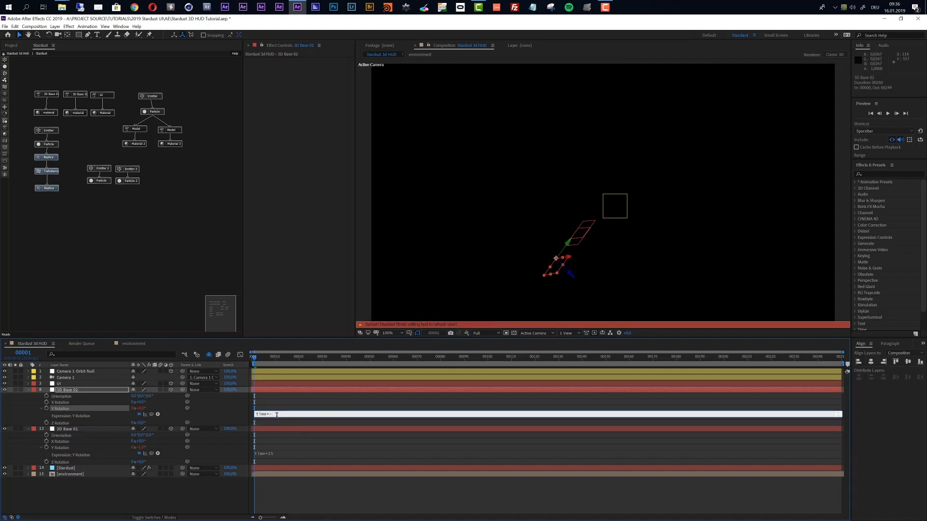
{"action": "type", "text": "40"}
{"action": "key", "text": "KP_Enter"}
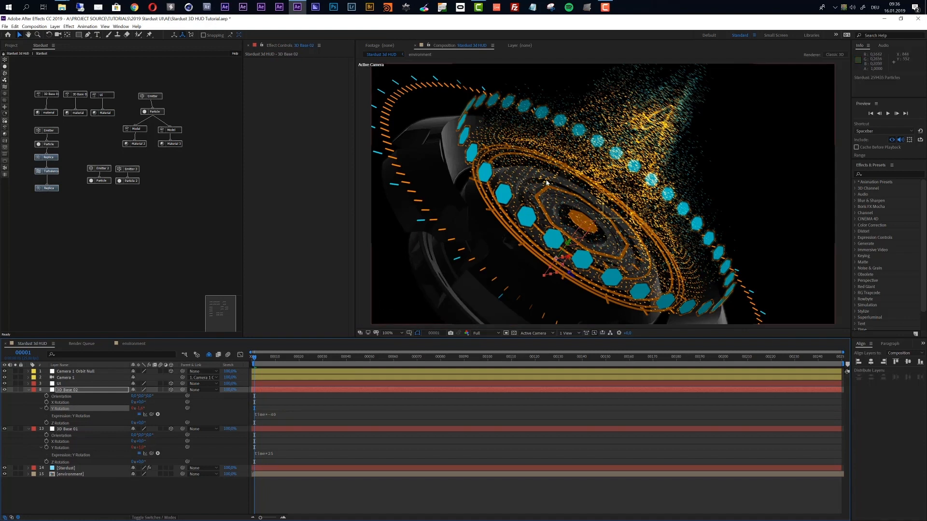
- Select the UI layer and reveal its rotation properties
{"action": "left_click", "coordinate": [72, 383]}
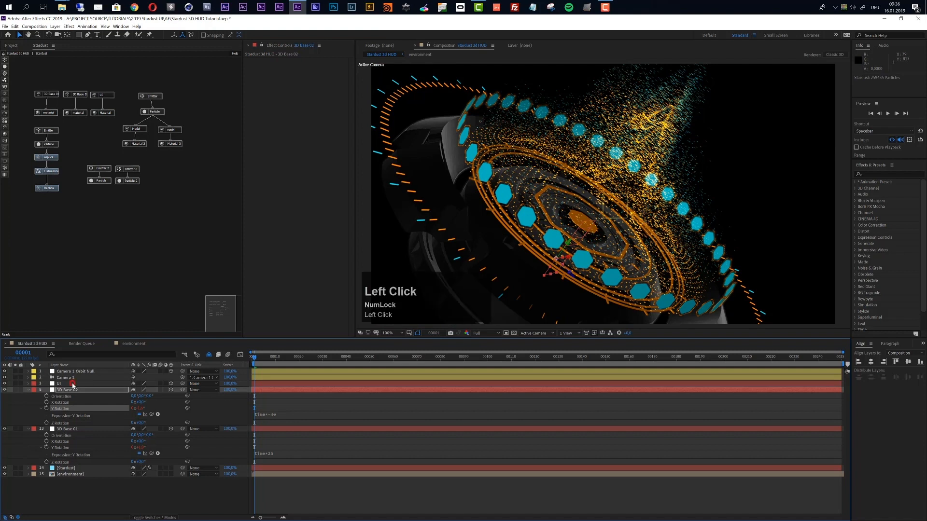
{"action": "key", "text": "r"}
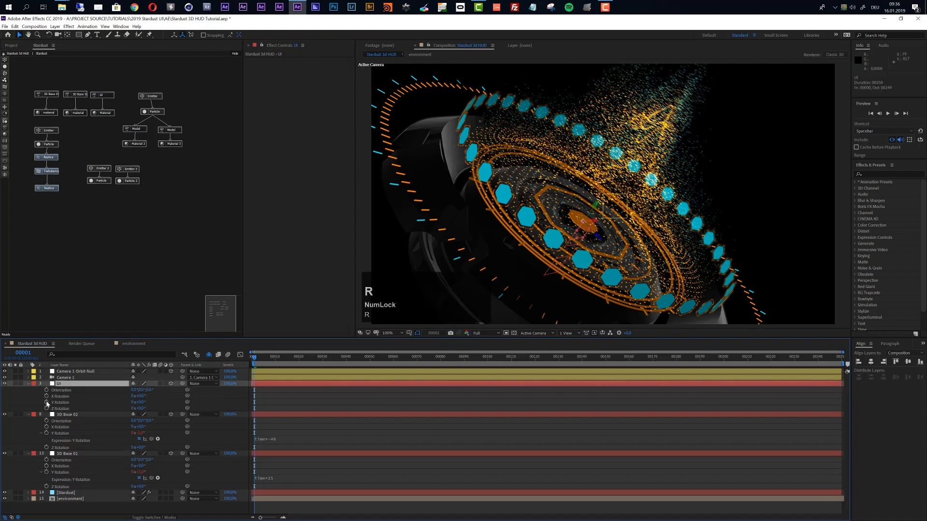
{"action": "left_click", "coordinate": [47, 403], "text": "alt"}
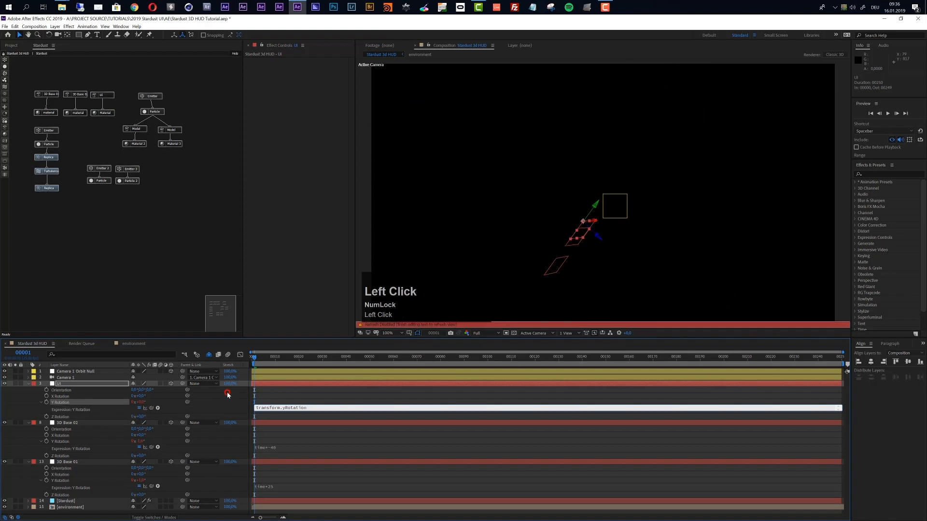
{"action": "left_click", "coordinate": [229, 395]}
{"action": "left_click", "coordinate": [284, 412]}
{"action": "key", "text": "Delete"}
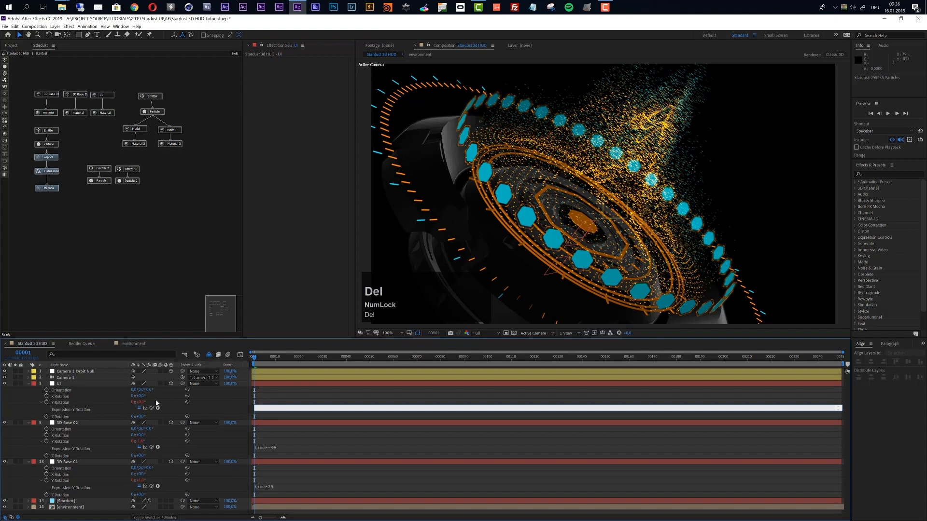
{"action": "left_click", "coordinate": [215, 410]}
- Test-rotate the UI layer around its Y axis and give its Y Rotation the expression time*35
{"action": "left_click_drag", "start_coordinate": [140, 402], "coordinate": [158, 401]}
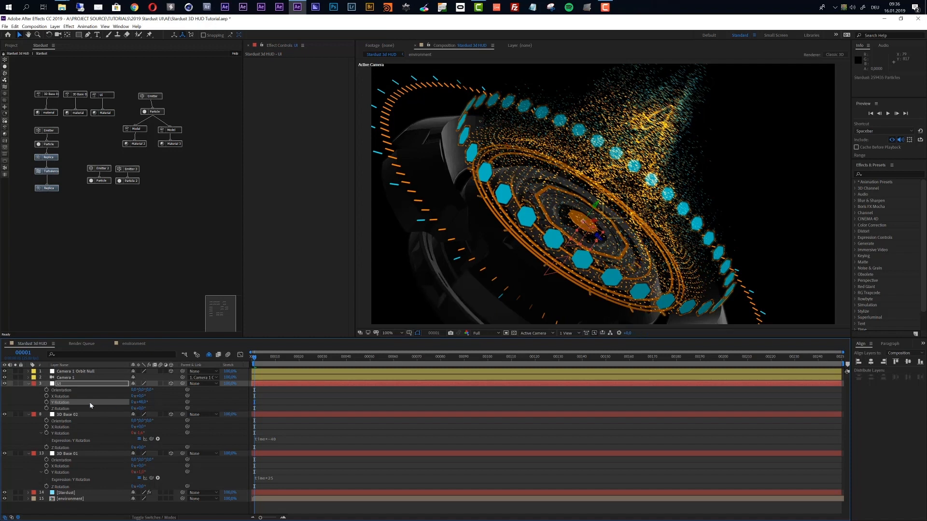
{"action": "left_click", "coordinate": [46, 402], "text": "alt"}
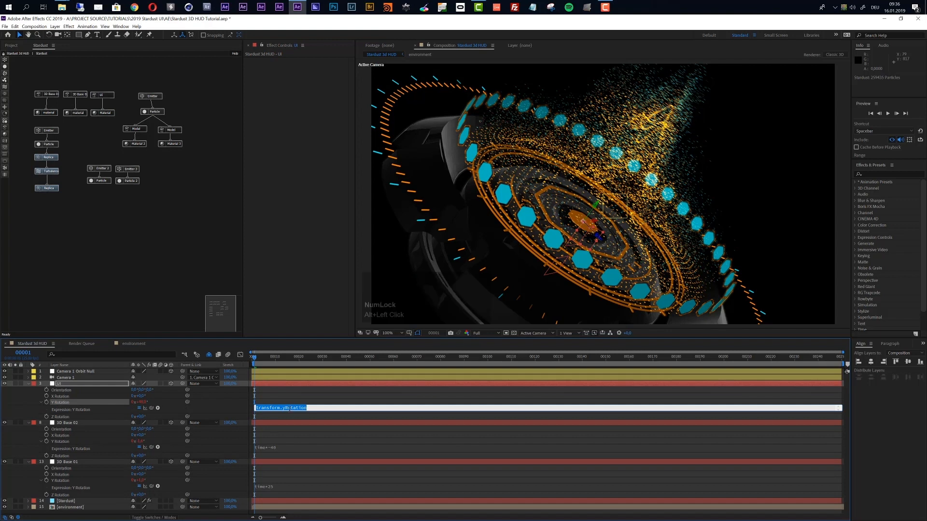
{"action": "type", "text": "time*"}
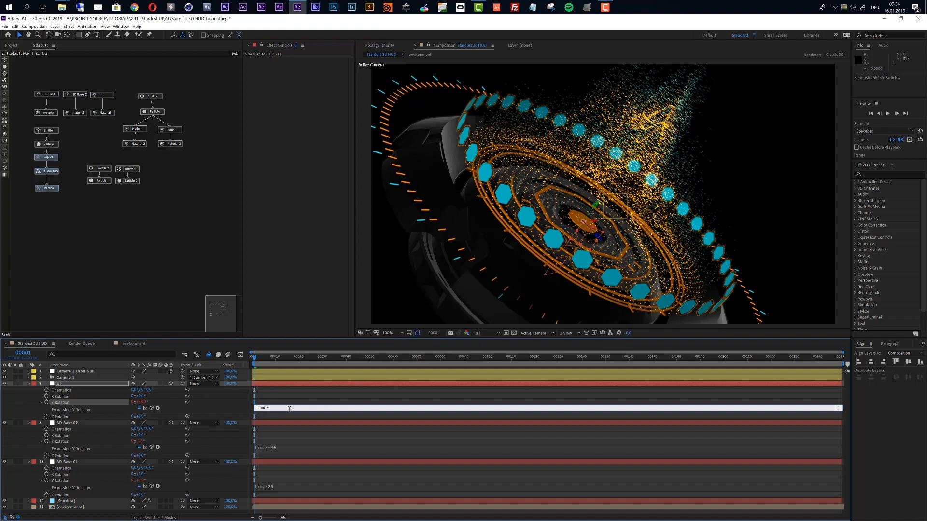
{"action": "type", "text": "35"}
{"action": "key", "text": "KP_Enter"}
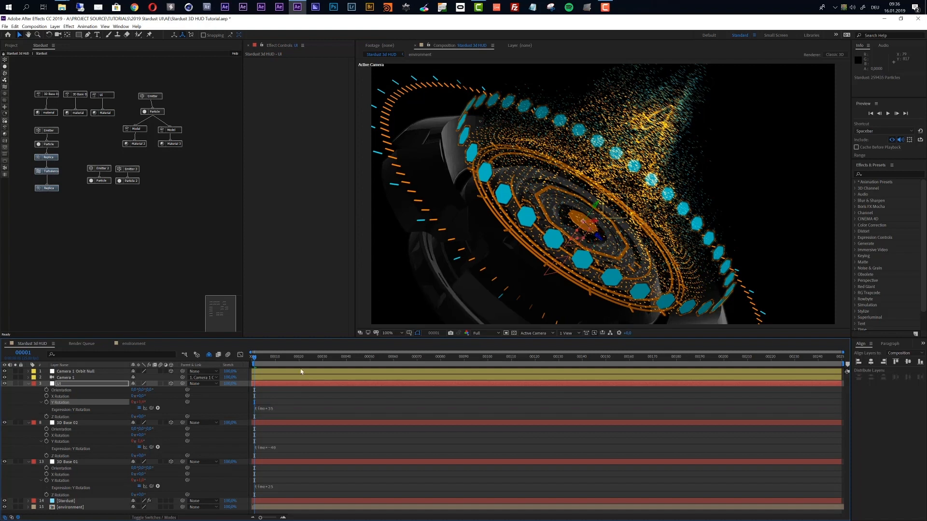
- Set the composition preview resolution to Half and play back the first frames of the rotating animation
{"action": "left_click", "coordinate": [491, 336]}
{"action": "left_click", "coordinate": [485, 360]}
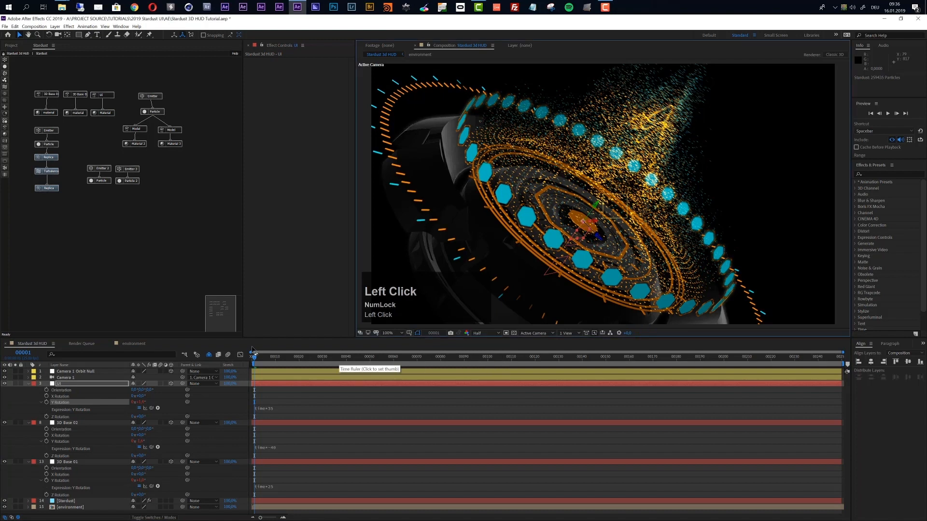
{"action": "key", "text": "space"}
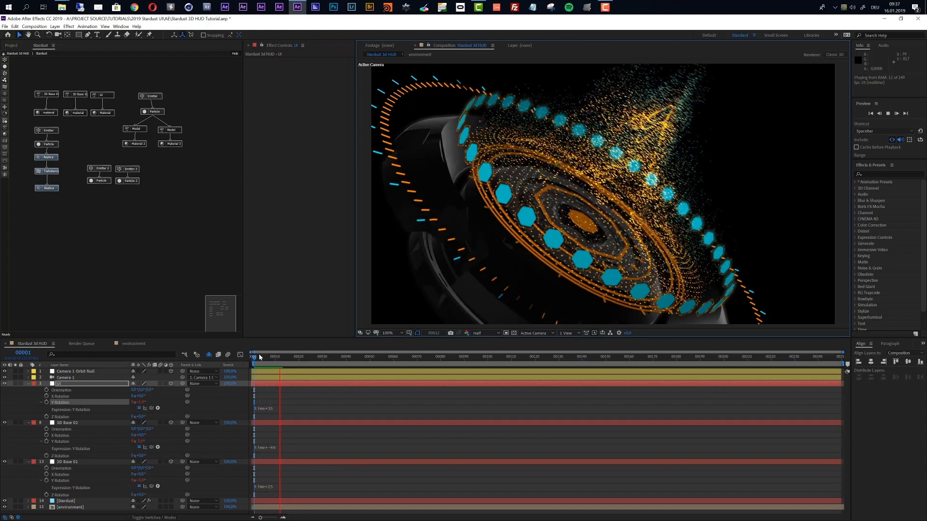
{"action": "key", "text": "space"}
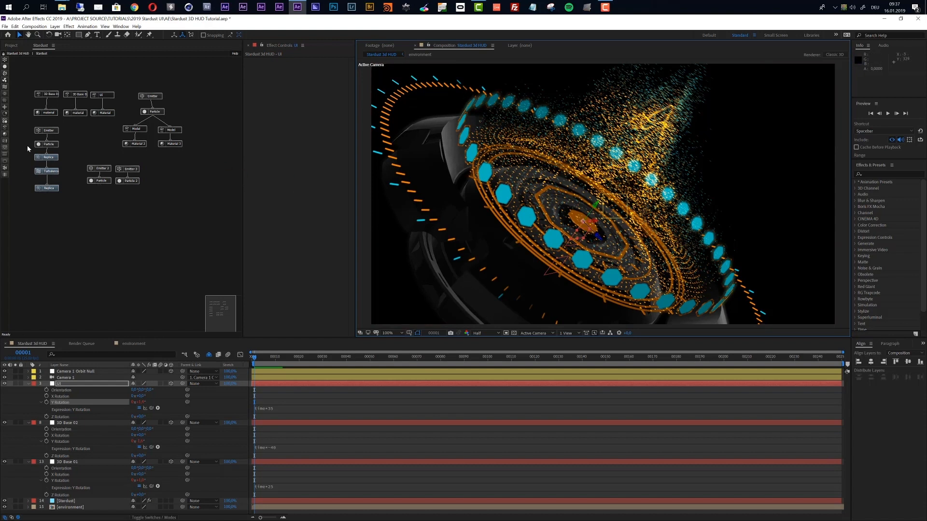
- Add a Transform node to the Stardust node graph, in the empty space below the Replica and Particle nodes
{"action": "left_click", "coordinate": [5, 107]}
{"action": "left_click_drag", "start_coordinate": [17, 111], "coordinate": [72, 207]}
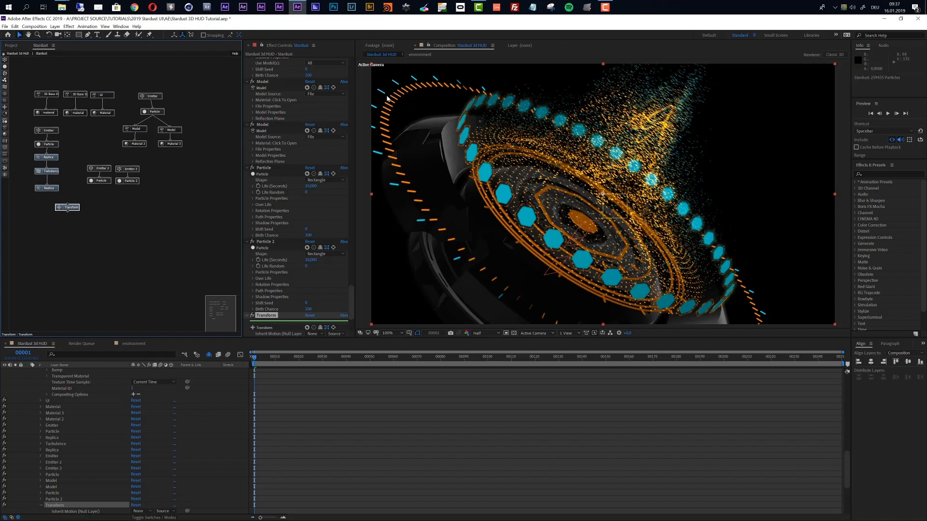
- Connect the Transform node beneath Particle and Particle 2, and test its Rotation Y on the tick rings
{"action": "left_click_drag", "start_coordinate": [71, 210], "coordinate": [117, 203]}
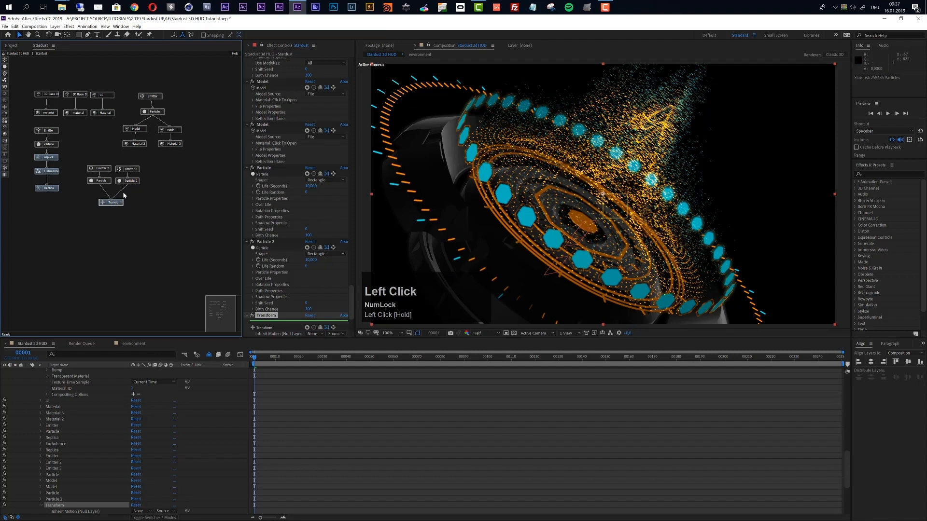
{"action": "left_click", "coordinate": [122, 203]}
{"action": "scroll", "coordinate": [301, 262], "scroll_direction": "down", "scroll_amount": 3}
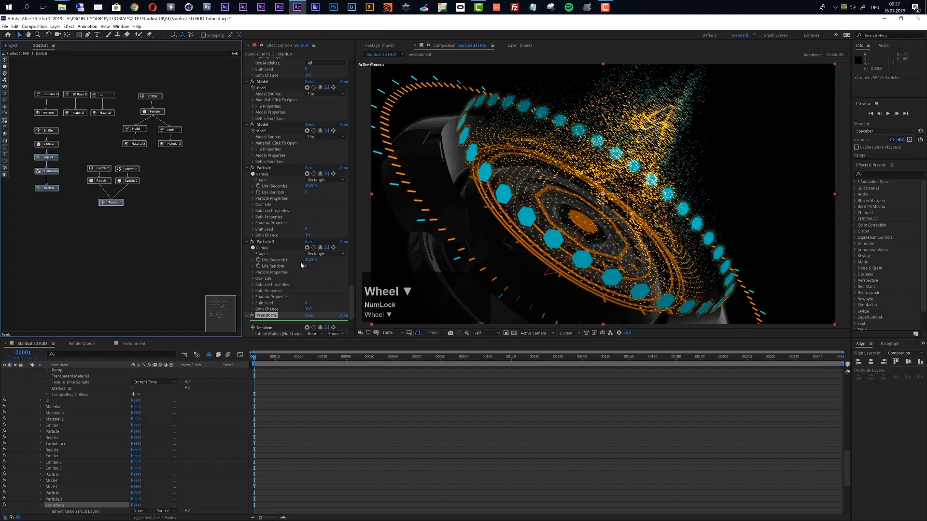
{"action": "scroll", "coordinate": [276, 262], "scroll_direction": "down", "scroll_amount": 1}
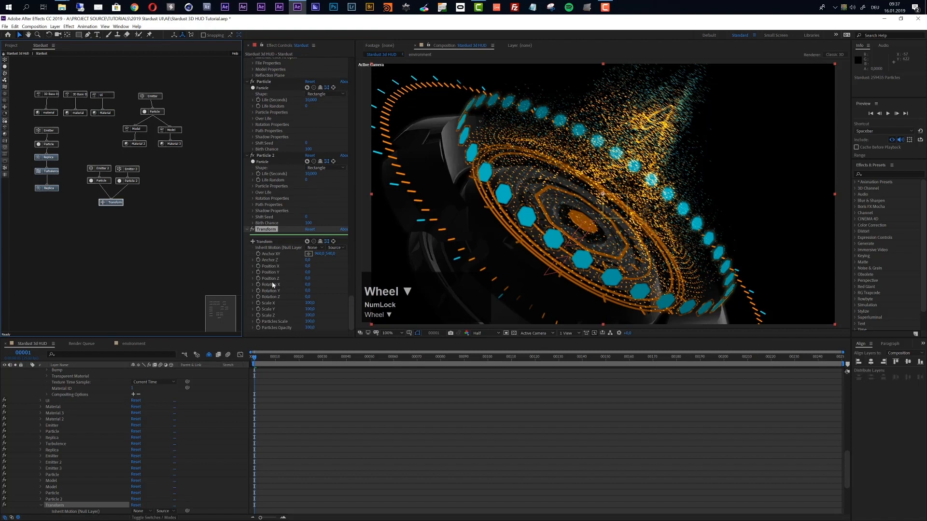
{"action": "left_click_drag", "start_coordinate": [309, 294], "coordinate": [318, 291]}
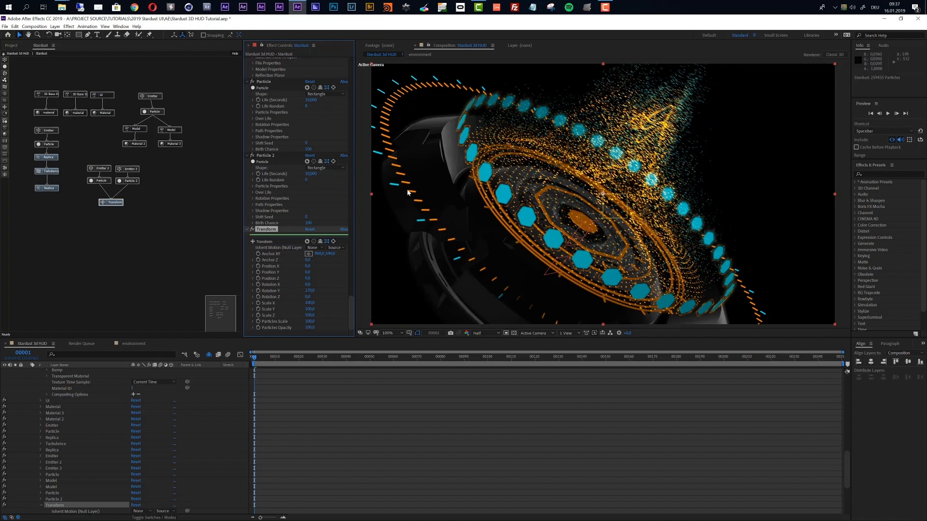
{"action": "left_click", "coordinate": [311, 291]}
{"action": "left_click_drag", "start_coordinate": [309, 291], "coordinate": [312, 291]}
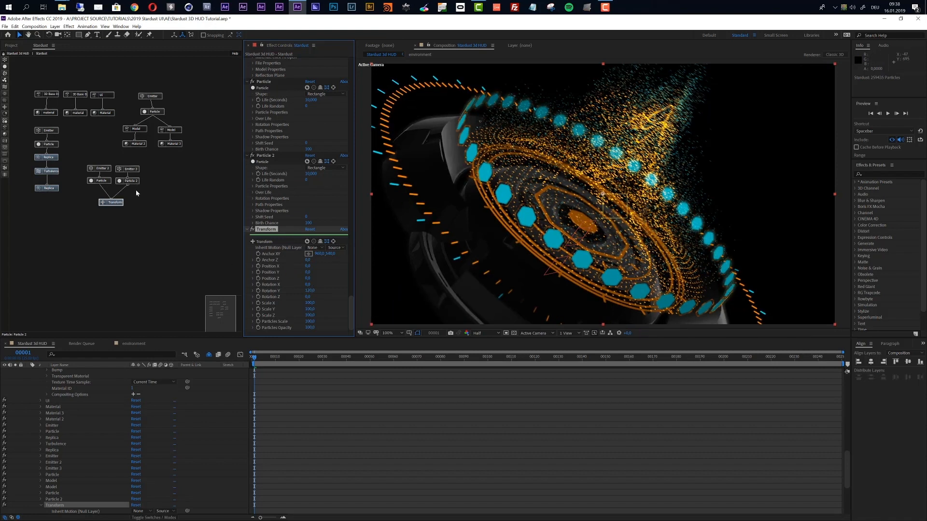
- Give the Transform node's Rotation Y the expression time*50 and play back the first frames
{"action": "left_click", "coordinate": [259, 291], "text": "alt"}
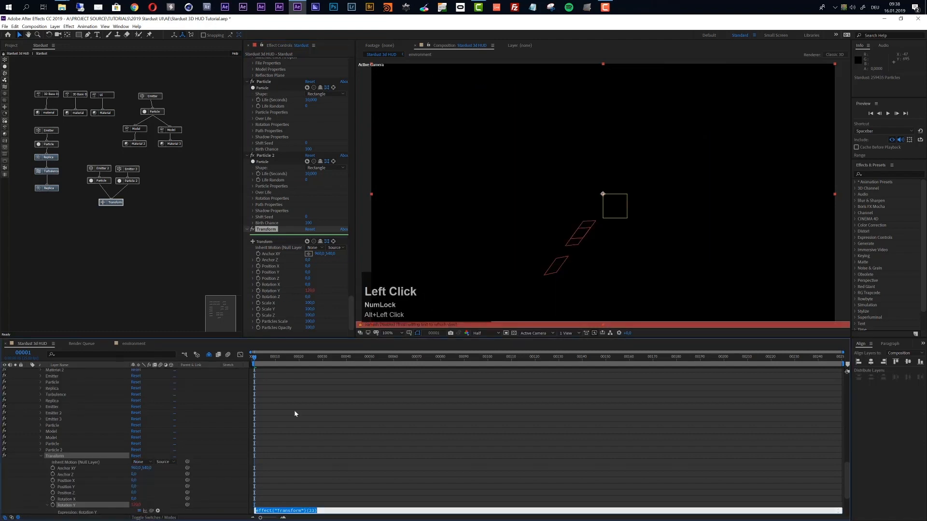
{"action": "type", "text": "time"}
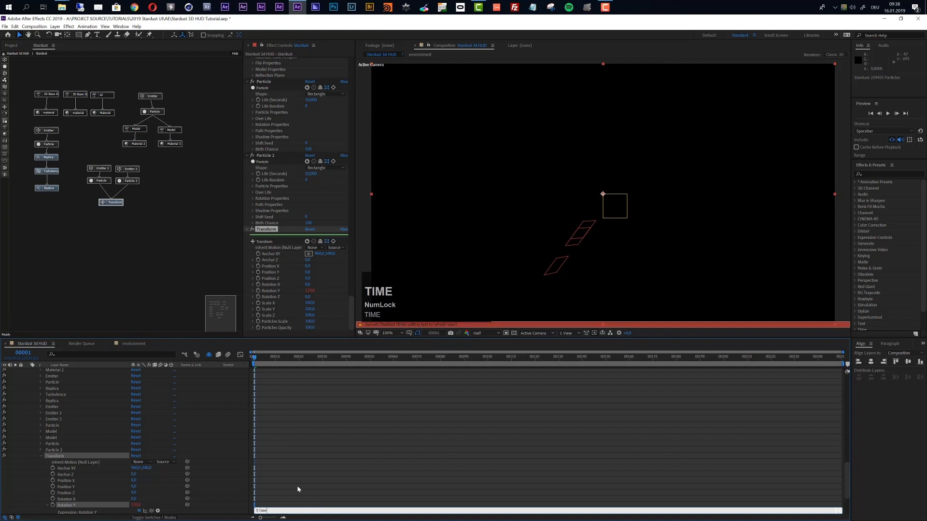
{"action": "type", "text": "*50"}
{"action": "left_click", "coordinate": [296, 486]}
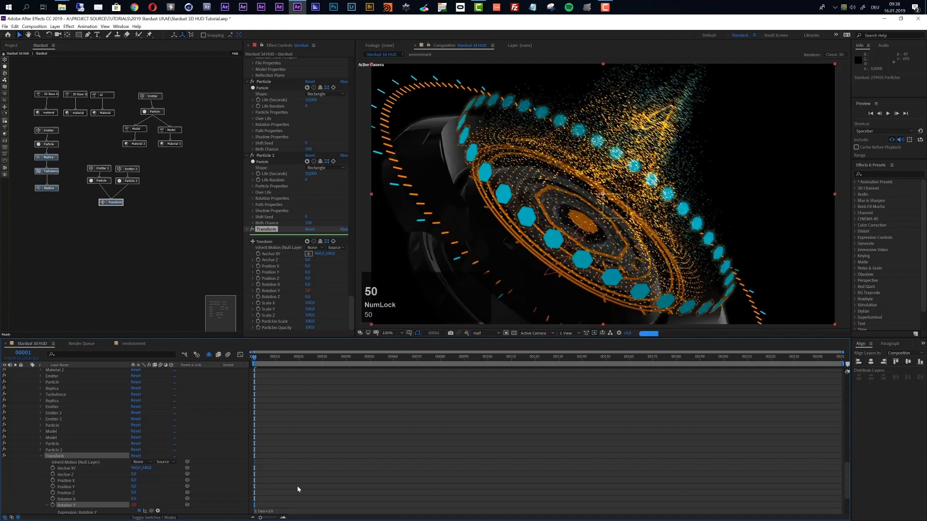
{"action": "key", "text": "space"}
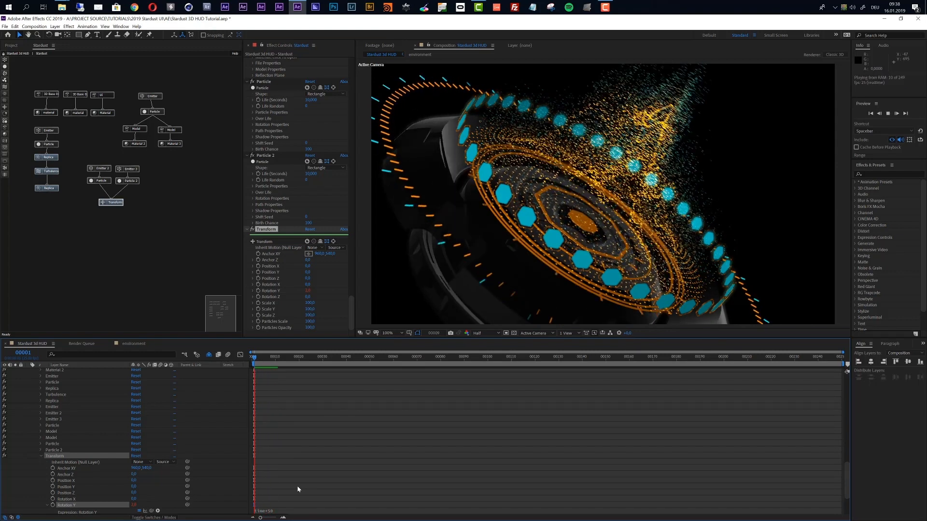
{"action": "key", "text": "space"}
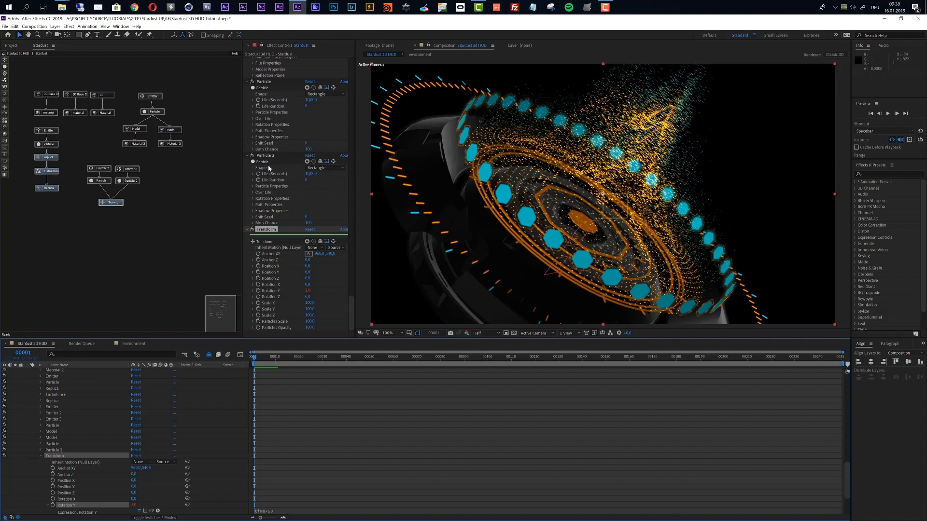
- Add a second Transform node connected to the Particle node that feeds the two Model nodes, placing it below them
{"action": "left_click_drag", "start_coordinate": [5, 108], "coordinate": [153, 116]}
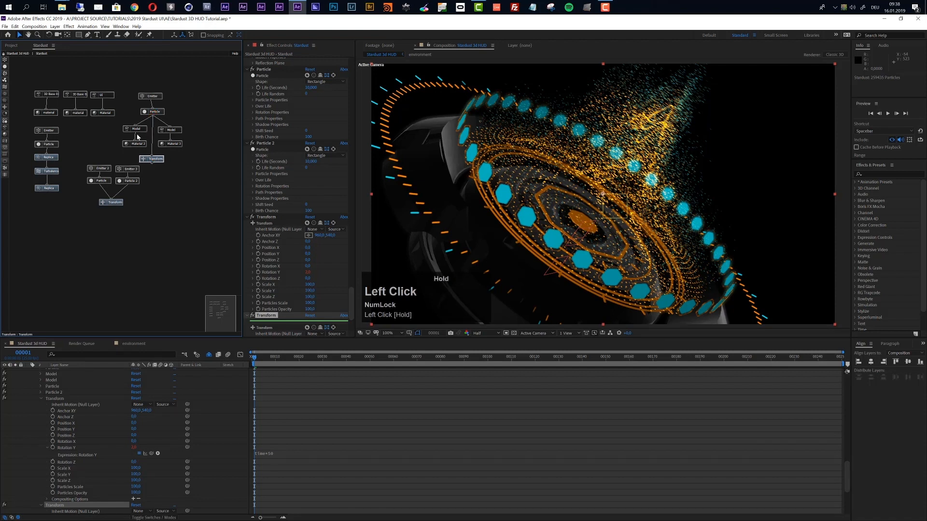
{"action": "left_click", "coordinate": [160, 159]}
{"action": "left_click_drag", "start_coordinate": [161, 161], "coordinate": [160, 159]}
- Give the second Transform node's Rotation Y the expression time*-25 and play back the first frames
{"action": "scroll", "coordinate": [316, 275], "scroll_direction": "down", "scroll_amount": 1}
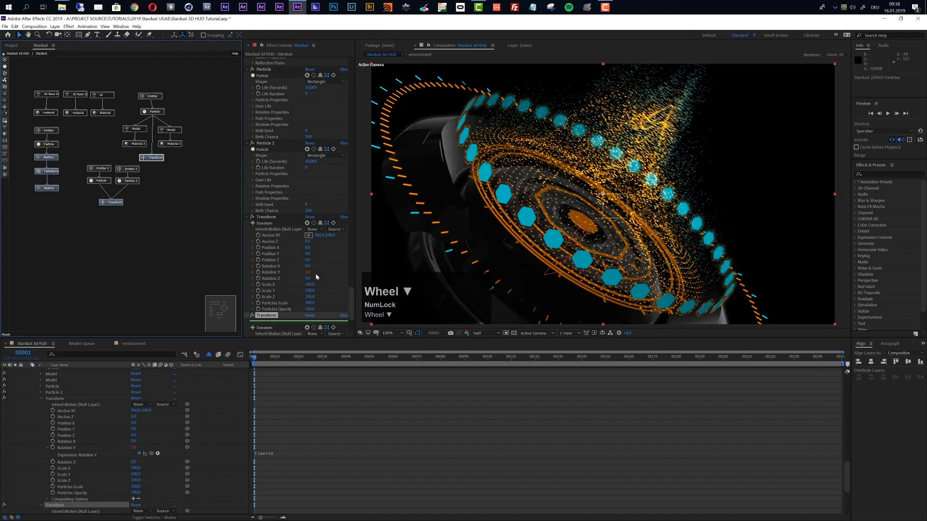
{"action": "scroll", "coordinate": [314, 273], "scroll_direction": "down", "scroll_amount": 3}
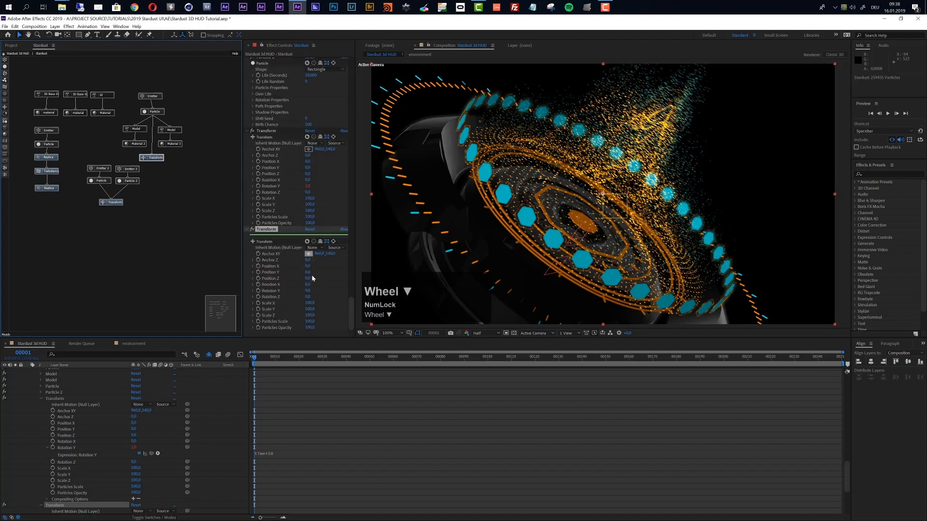
{"action": "left_click", "coordinate": [258, 291], "text": "alt"}
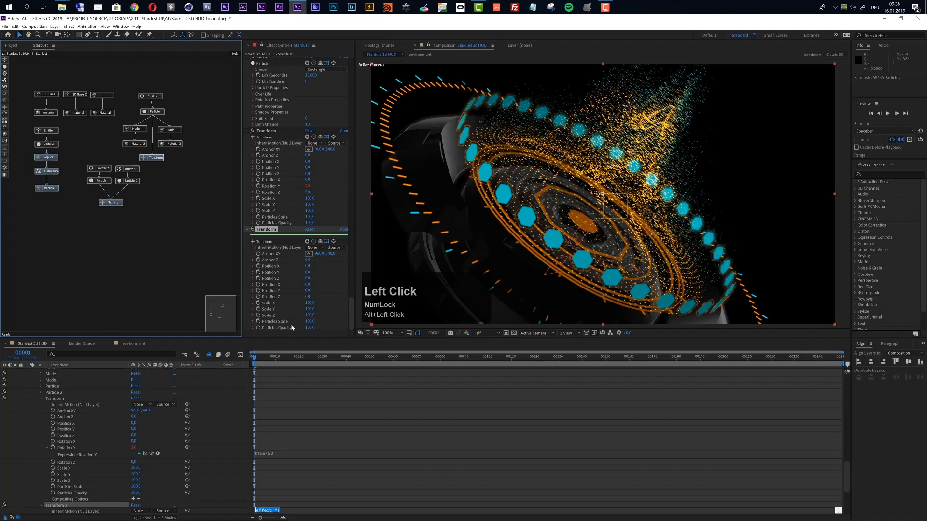
{"action": "type", "text": "time"}
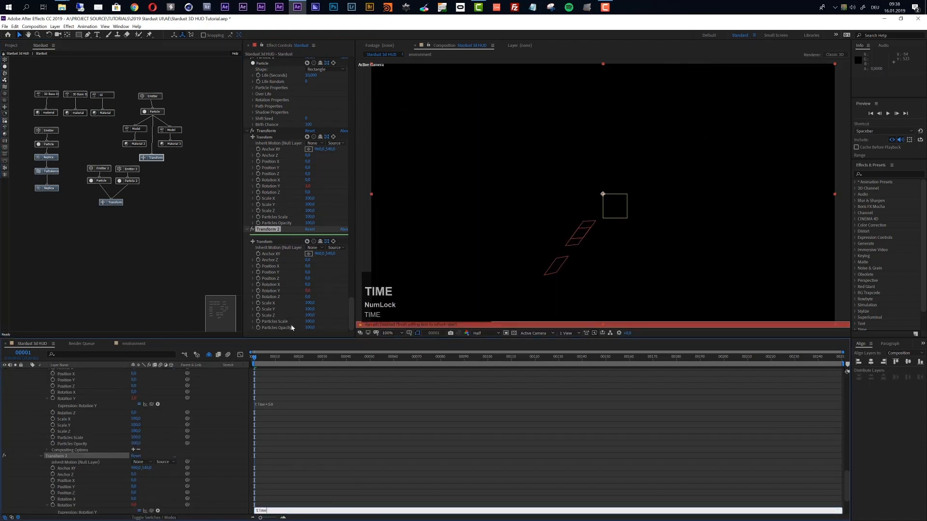
{"action": "type", "text": "*-25"}
{"action": "key", "text": "KP_Enter"}
{"action": "key", "text": "space"}
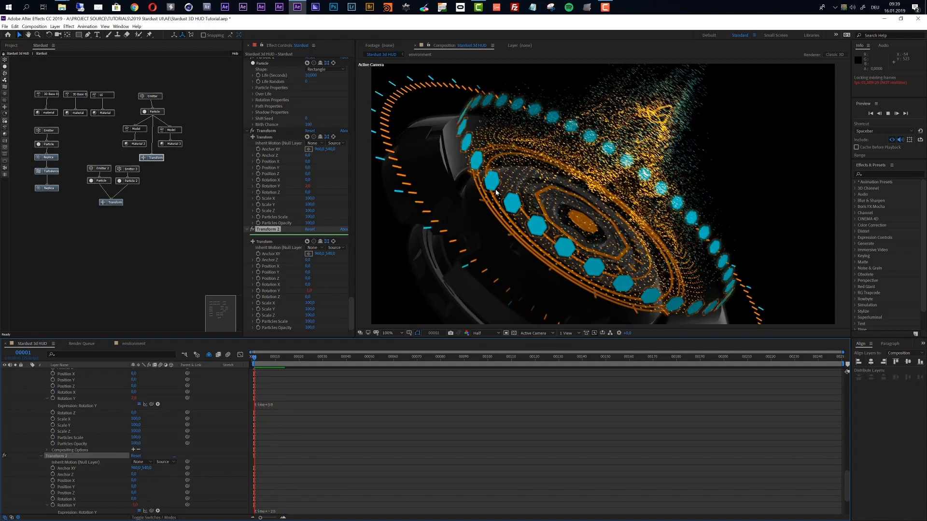
{"action": "key", "text": "space"}
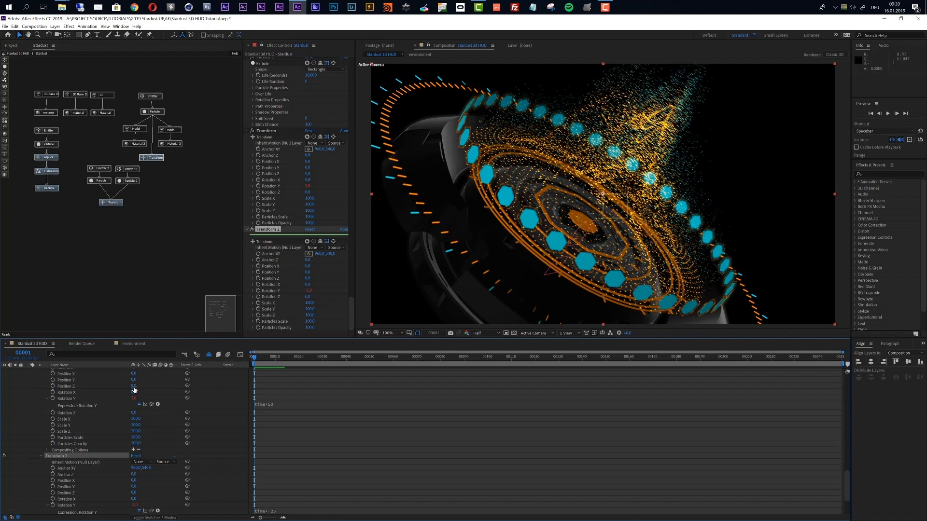
- Collapse the expanded properties of all layers in the timeline
{"action": "scroll", "coordinate": [134, 390], "scroll_direction": "up", "scroll_amount": 10}
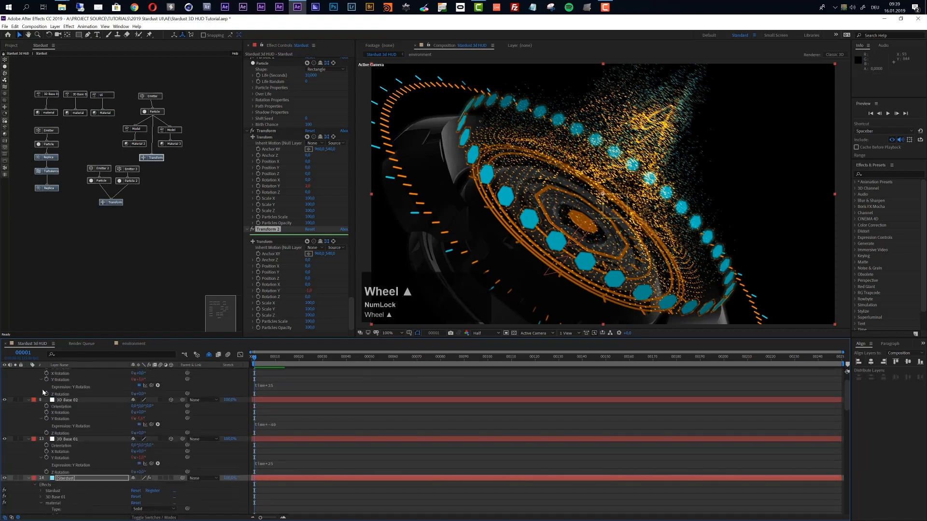
{"action": "scroll", "coordinate": [43, 392], "scroll_direction": "up", "scroll_amount": 5}
{"action": "left_click", "coordinate": [27, 397]}
{"action": "key", "text": "u"}
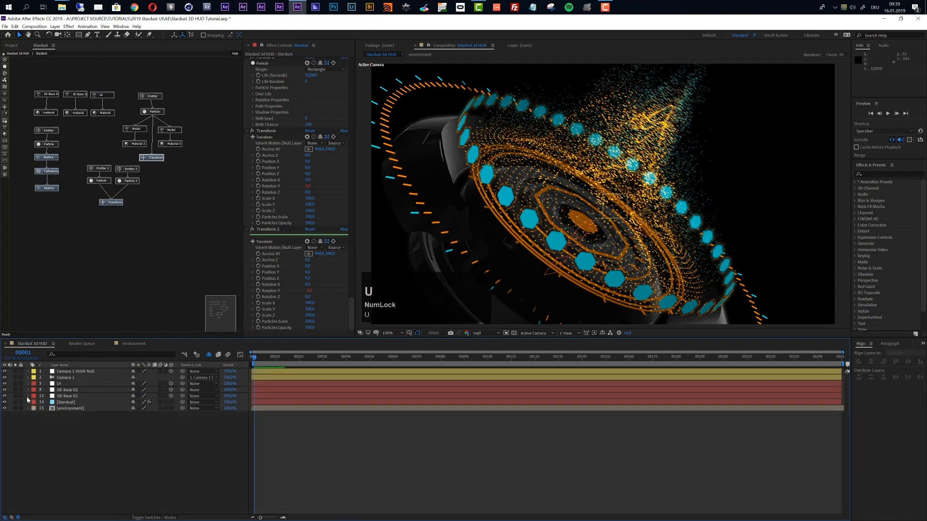
- Create an adjustment layer above all other layers and apply the Stylize Glow effect to it
{"action": "left_click", "coordinate": [55, 27]}
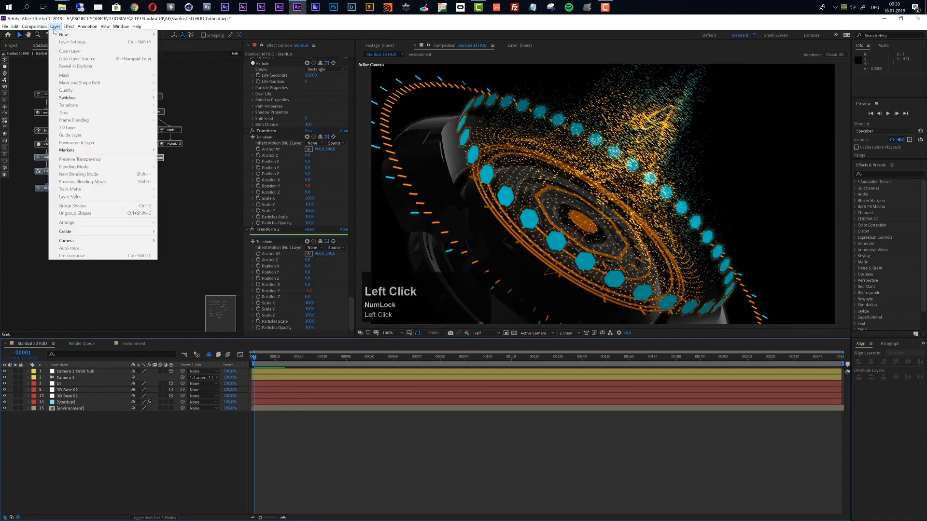
{"action": "mouse_move", "coordinate": [81, 34]}
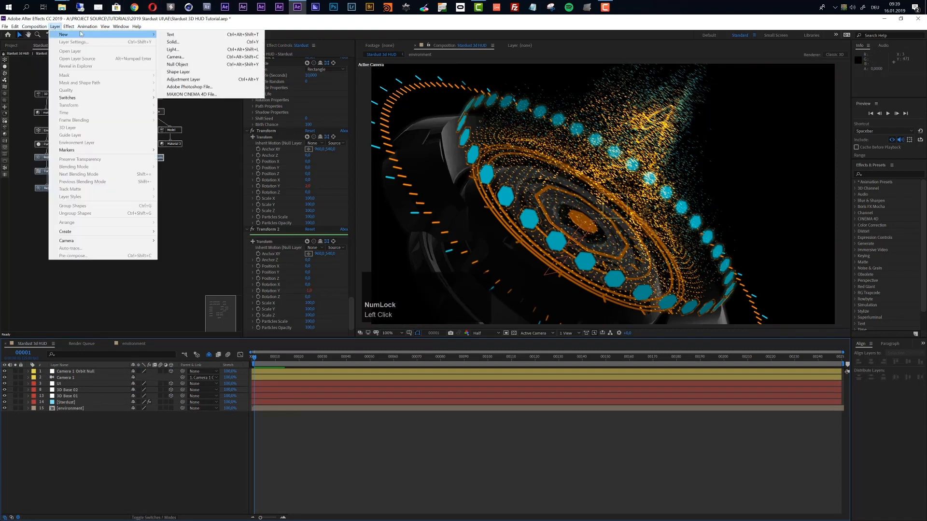
{"action": "left_click", "coordinate": [184, 79]}
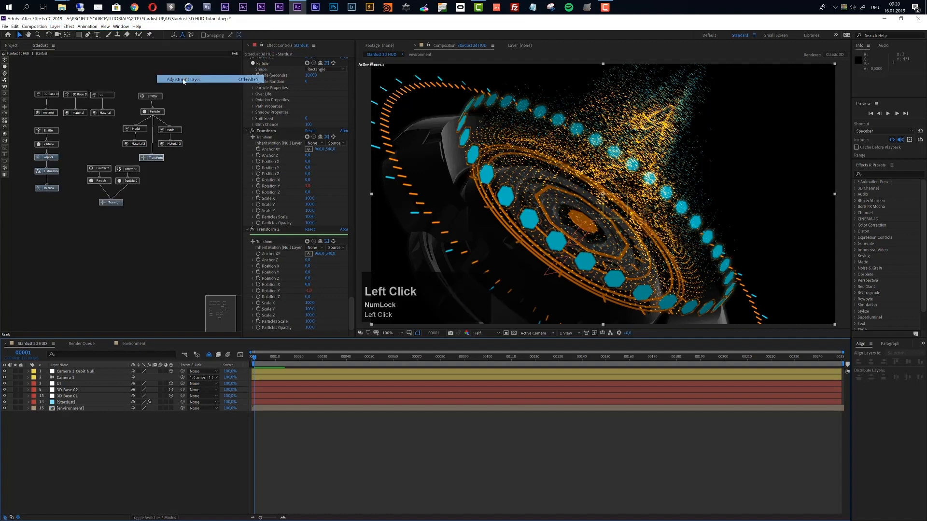
{"action": "left_click", "coordinate": [879, 175]}
{"action": "type", "text": "glow"}
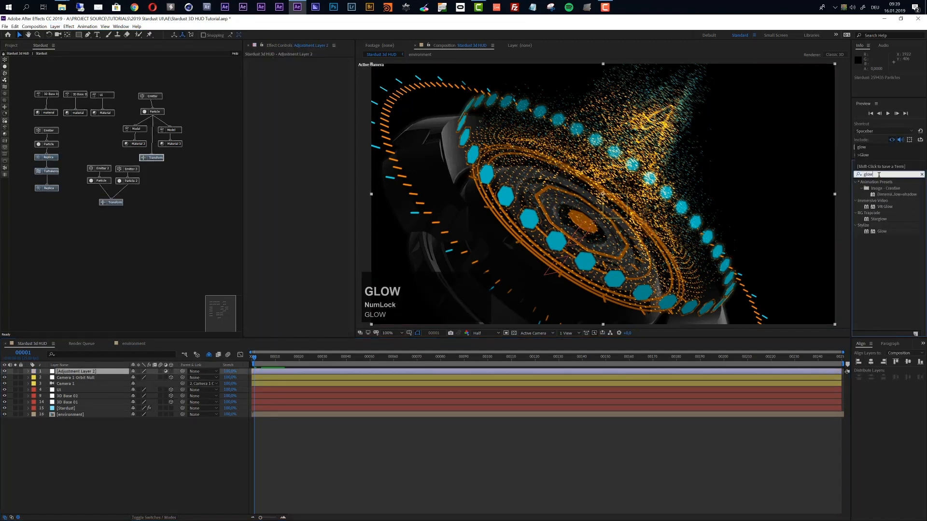
{"action": "left_click_drag", "start_coordinate": [882, 232], "coordinate": [599, 372]}
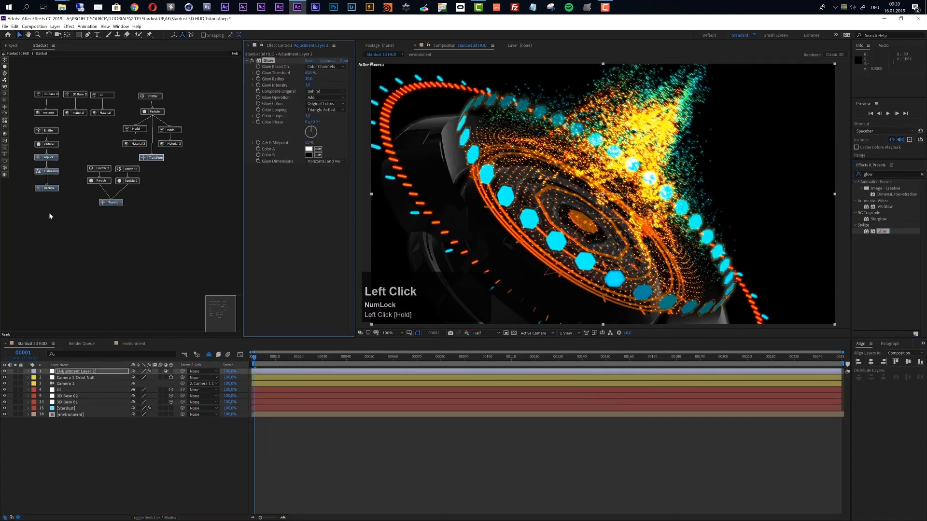
- Check the project's color depth in the Project Settings, keeping 32 bits per channel (float)
{"action": "left_click", "coordinate": [11, 46]}
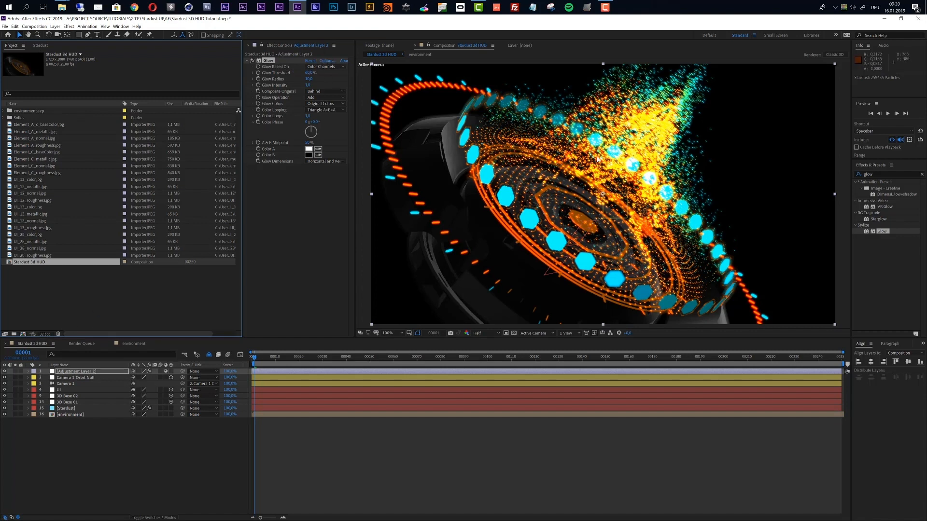
{"action": "left_click", "coordinate": [45, 334]}
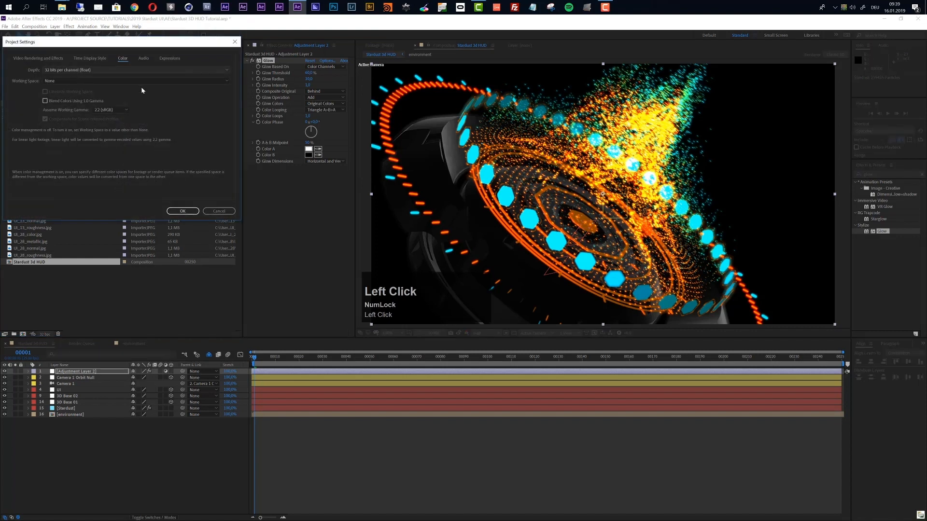
{"action": "left_click", "coordinate": [179, 211]}
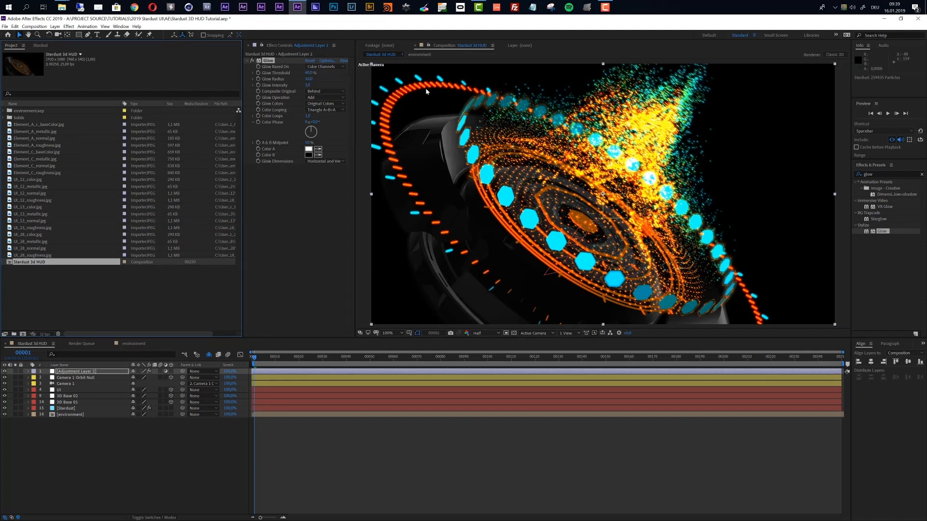
- Set the adjustment layer's Glow Radius to 150 and its Glow Intensity to 0,6
{"action": "left_click", "coordinate": [309, 79]}
{"action": "key", "text": "Num_Lock"}
{"action": "left_click", "coordinate": [309, 79]}
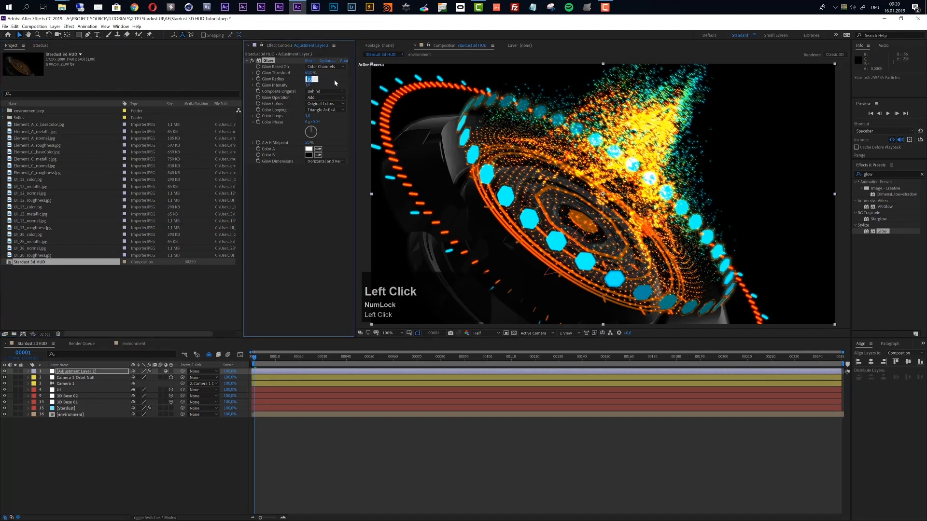
{"action": "type", "text": "150"}
{"action": "key", "text": "Return"}
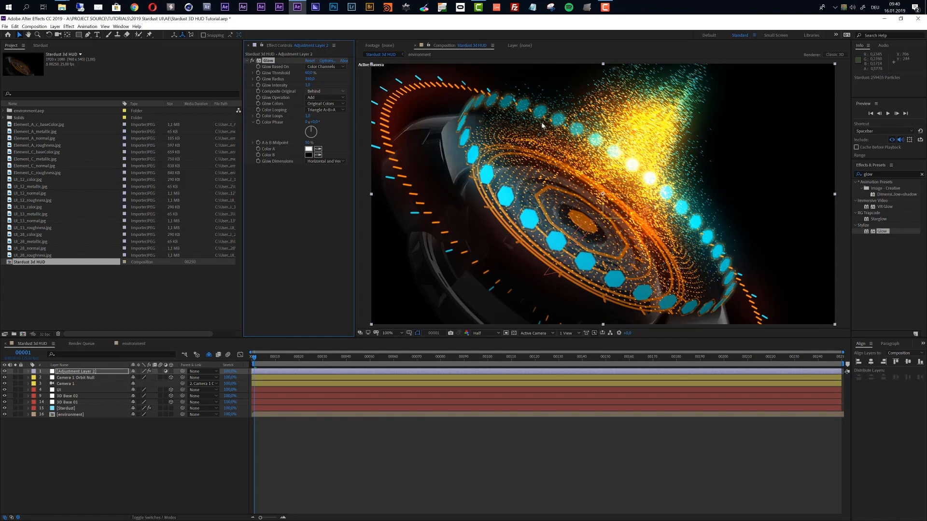
{"action": "left_click", "coordinate": [309, 85]}
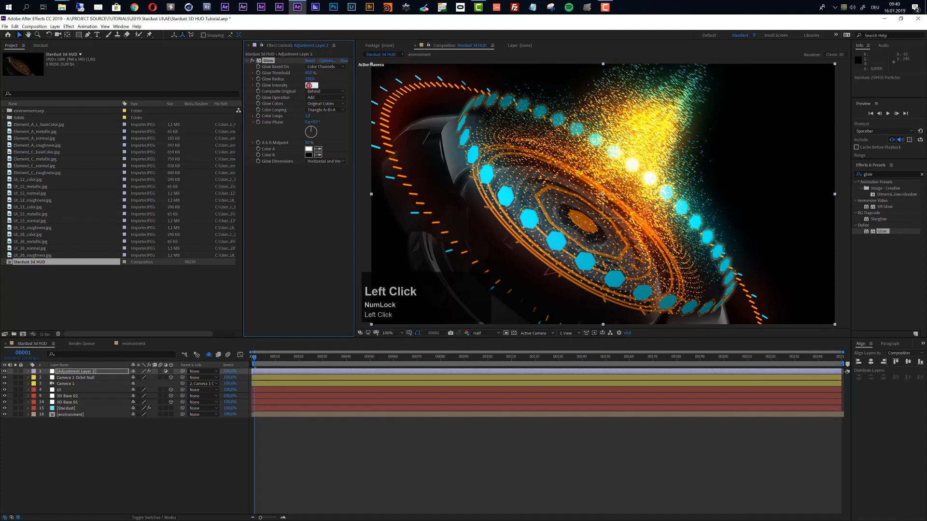
{"action": "type", "text": "0,6"}
{"action": "key", "text": "Return"}
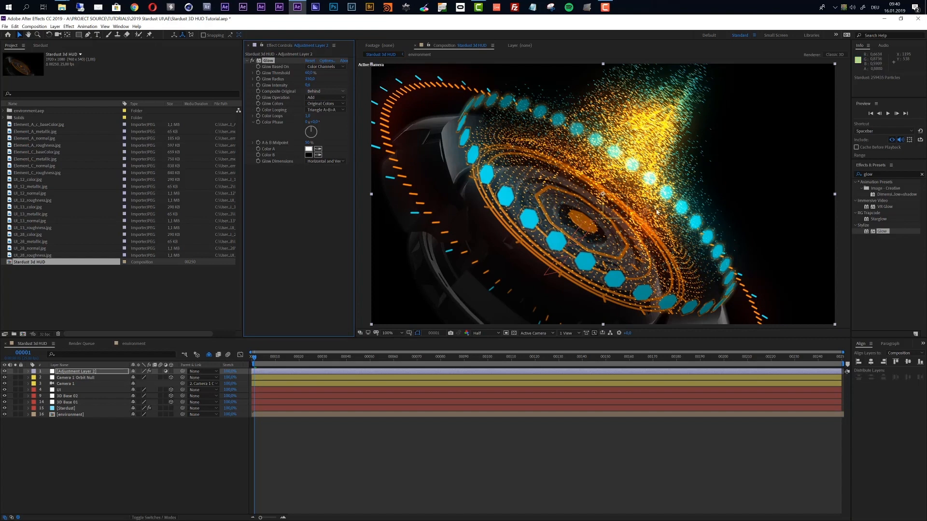
- Return to the Stardust node graph and set the composition preview resolution to Full
{"action": "left_click", "coordinate": [43, 46]}
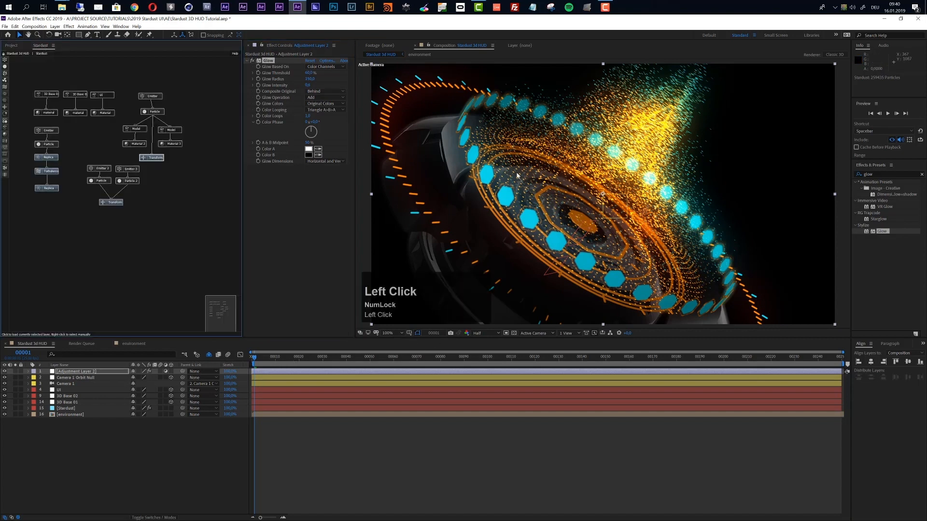
{"action": "left_click", "coordinate": [483, 334]}
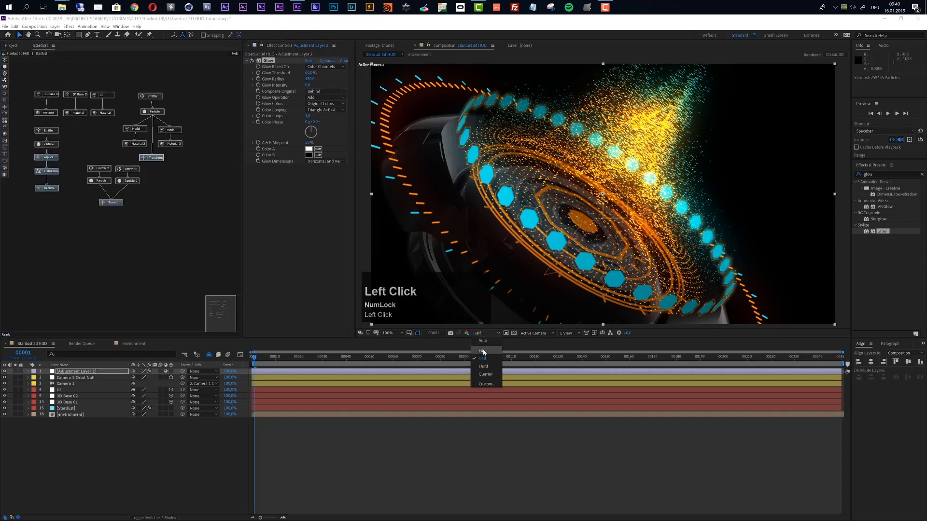
{"action": "left_click", "coordinate": [485, 351]}
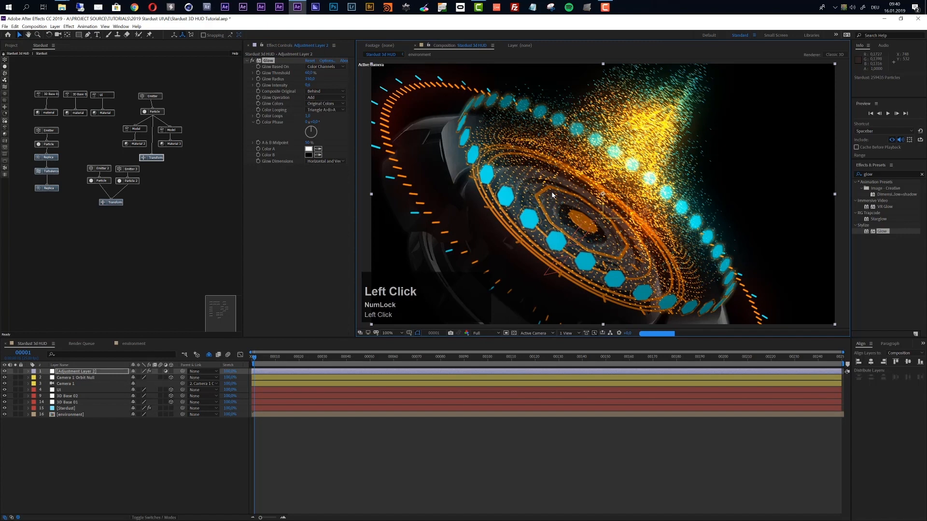